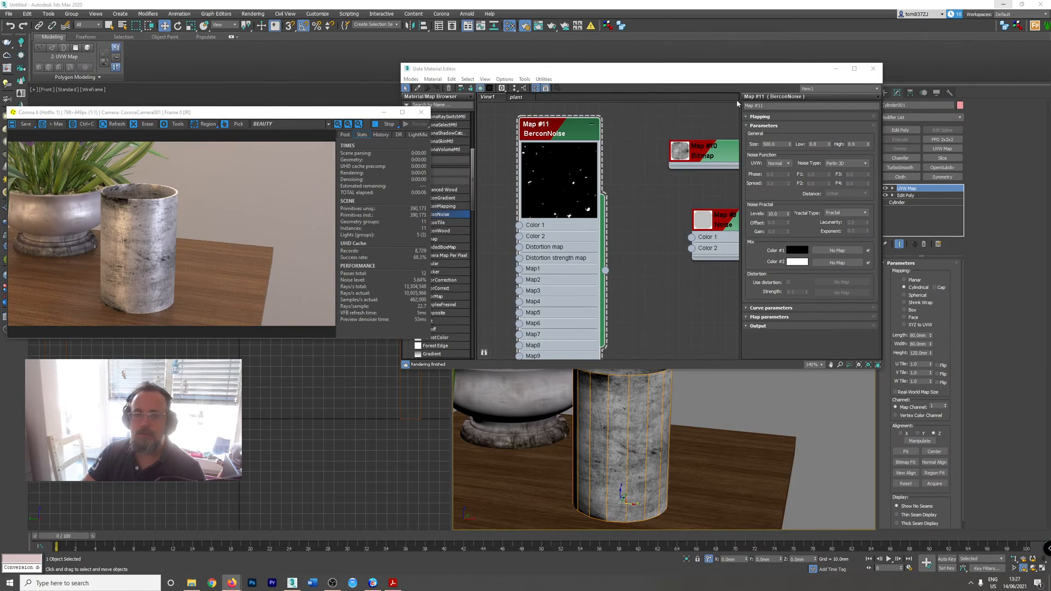
left_click(638, 73)
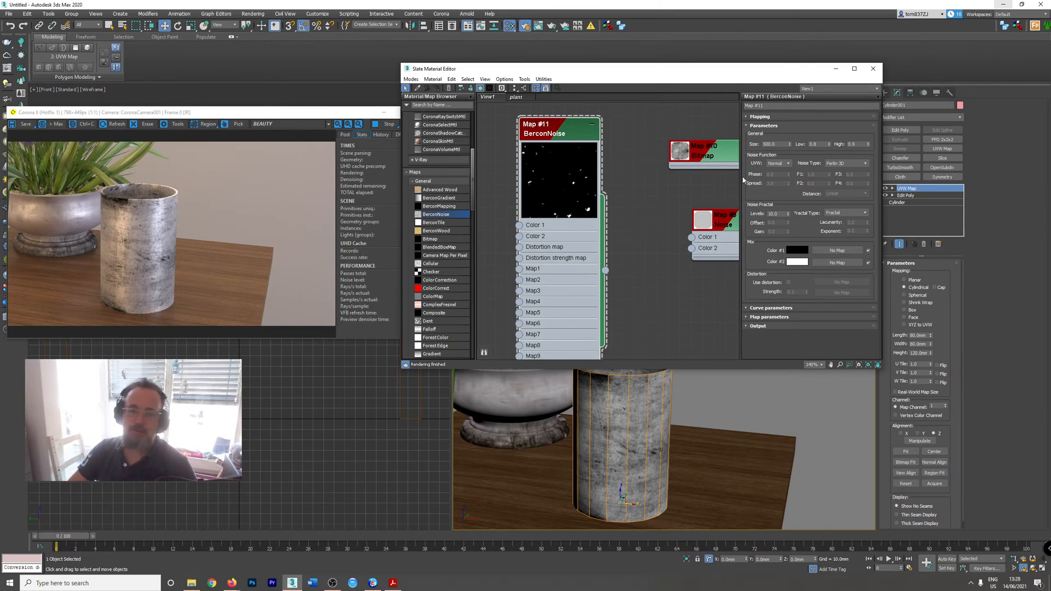
left_click(654, 210)
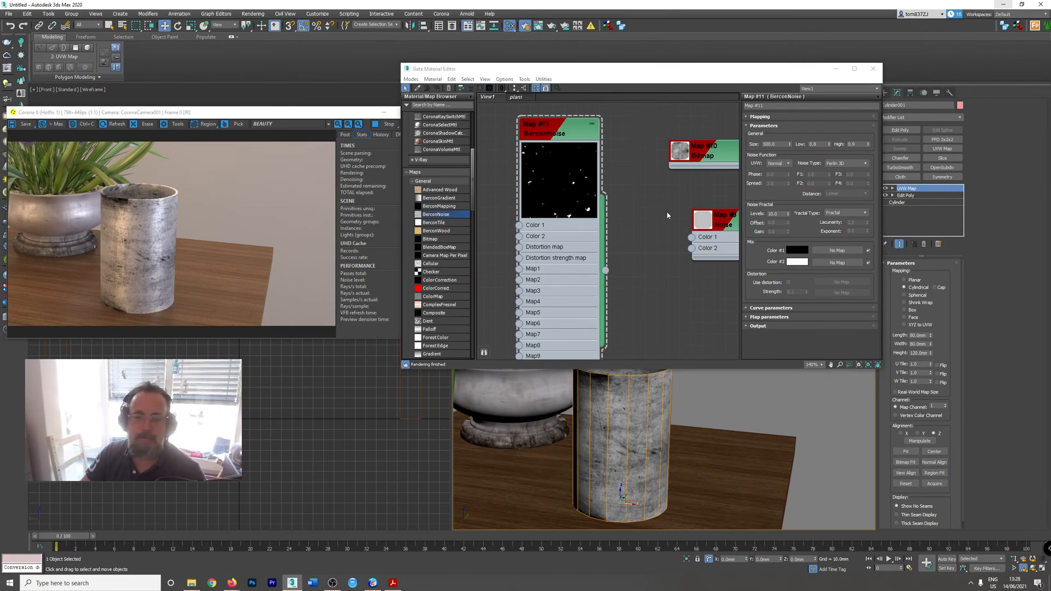
left_click(549, 262)
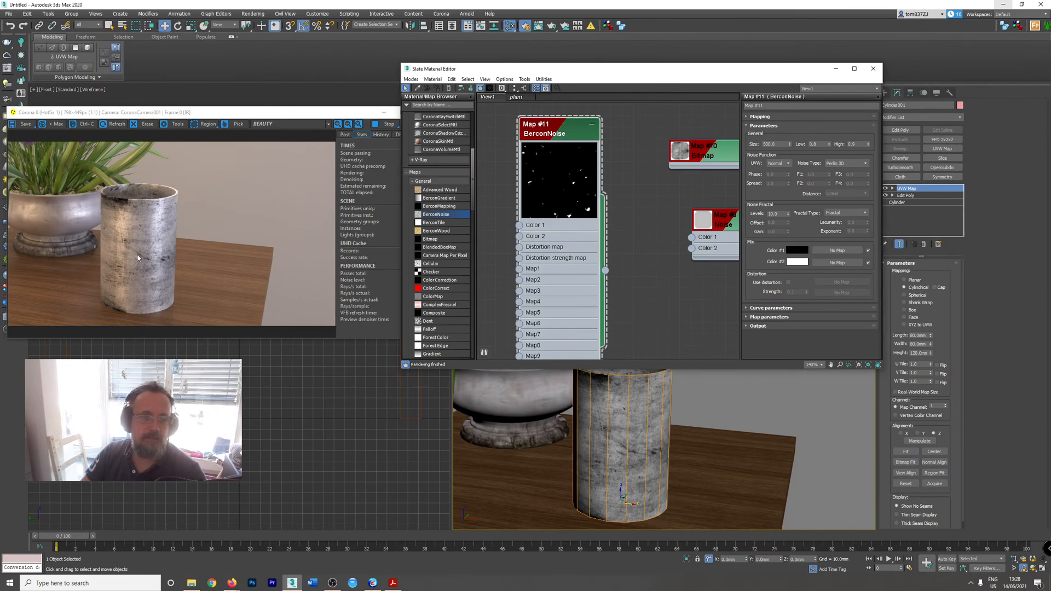
- Examine the cylinder's material graph, the parameters of its aging_bump_014.jpg bitmap and the CoronaMtl settings
middle_click_drag(641, 480, 709, 480)
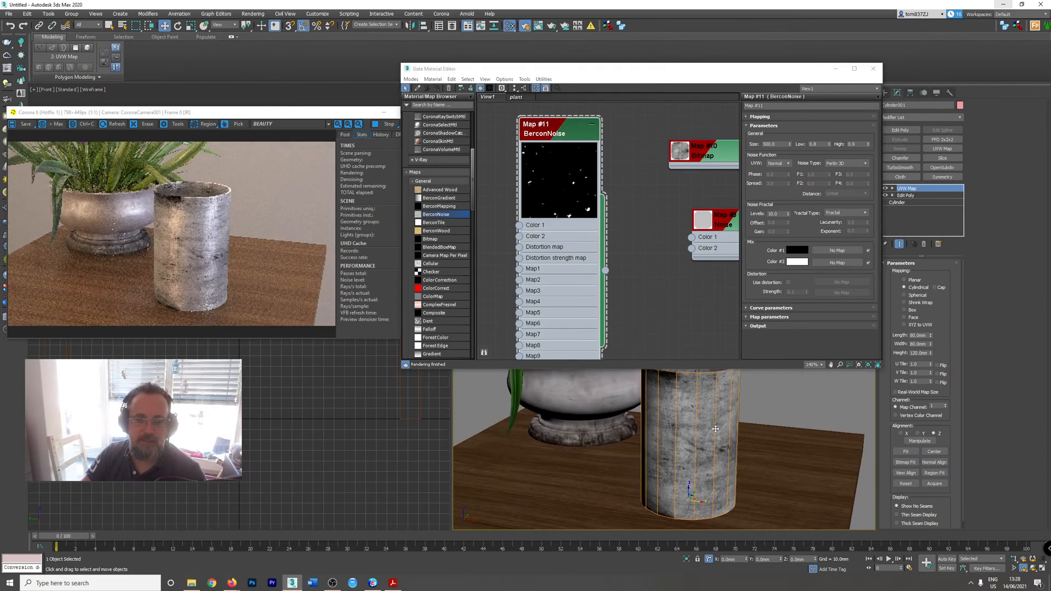
middle_click_drag(664, 403, 661, 417)
scroll(657, 261, "down", 3)
middle_click_drag(631, 250, 574, 221)
left_click(597, 216)
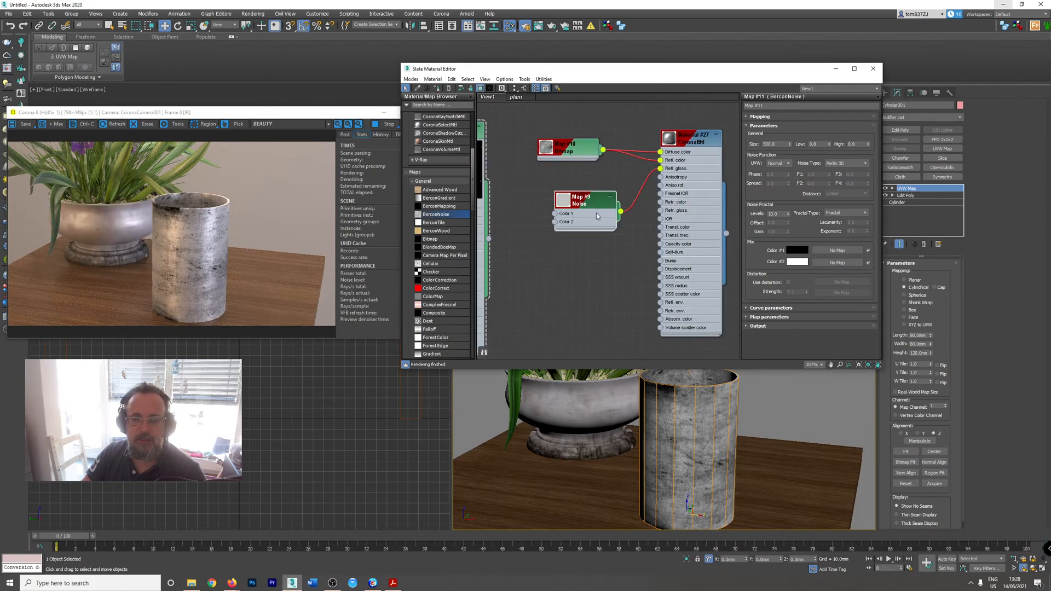
double_click(561, 157)
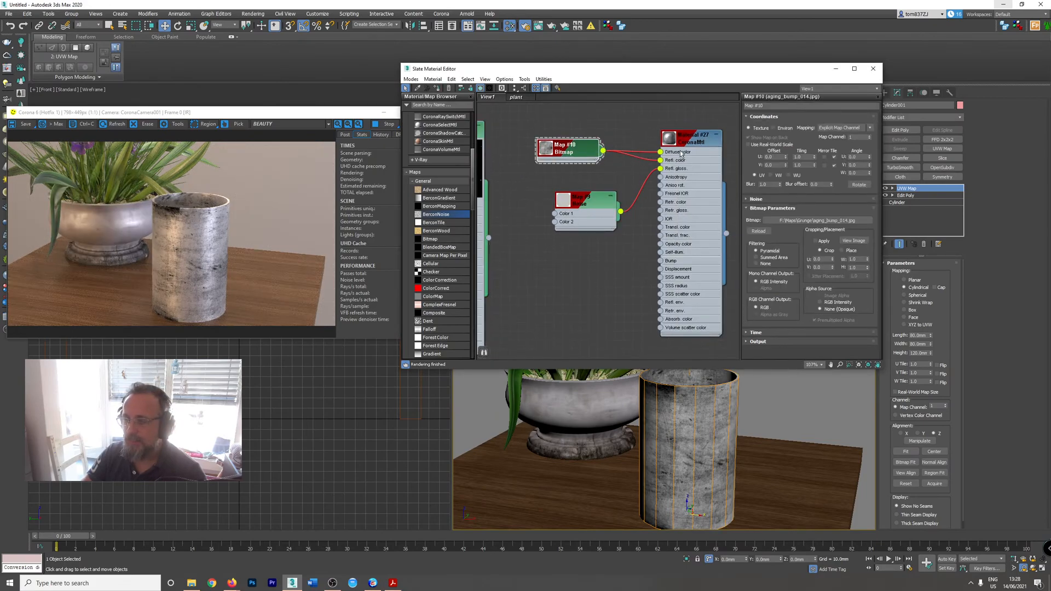
middle_click_drag(609, 192, 644, 191)
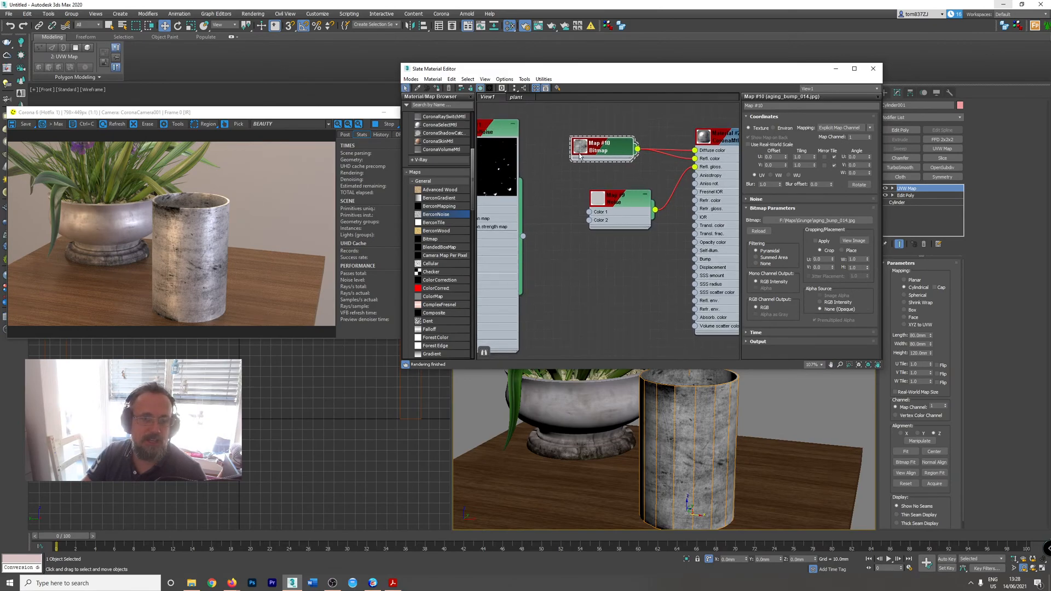
double_click(717, 137)
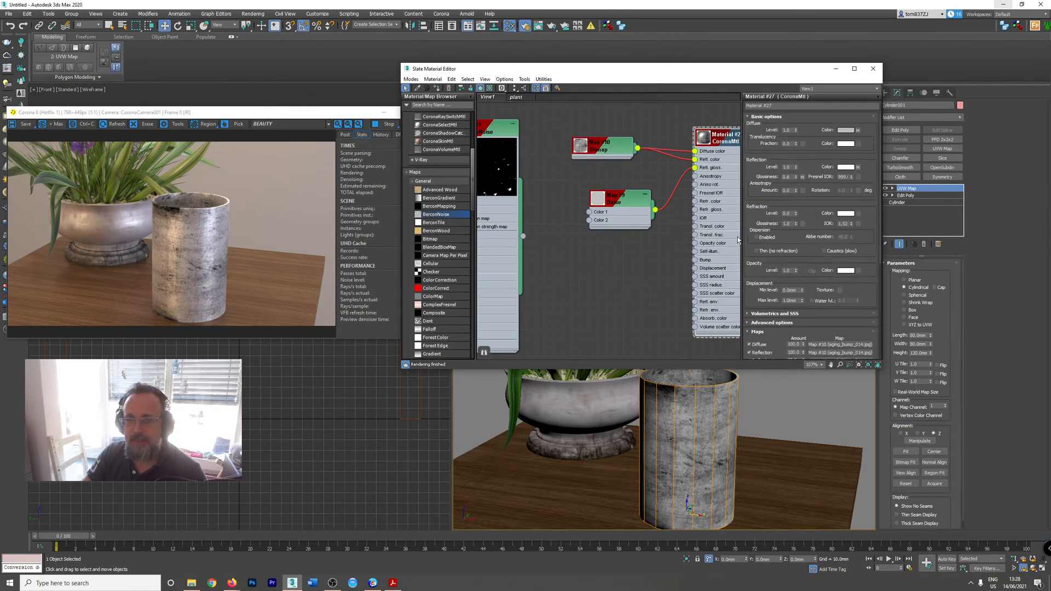
- Disconnect the Noise map from the material's reflection glossiness and the bitmap from its reflection color
middle_click_drag(701, 236, 681, 204)
left_click_drag(673, 156, 644, 164)
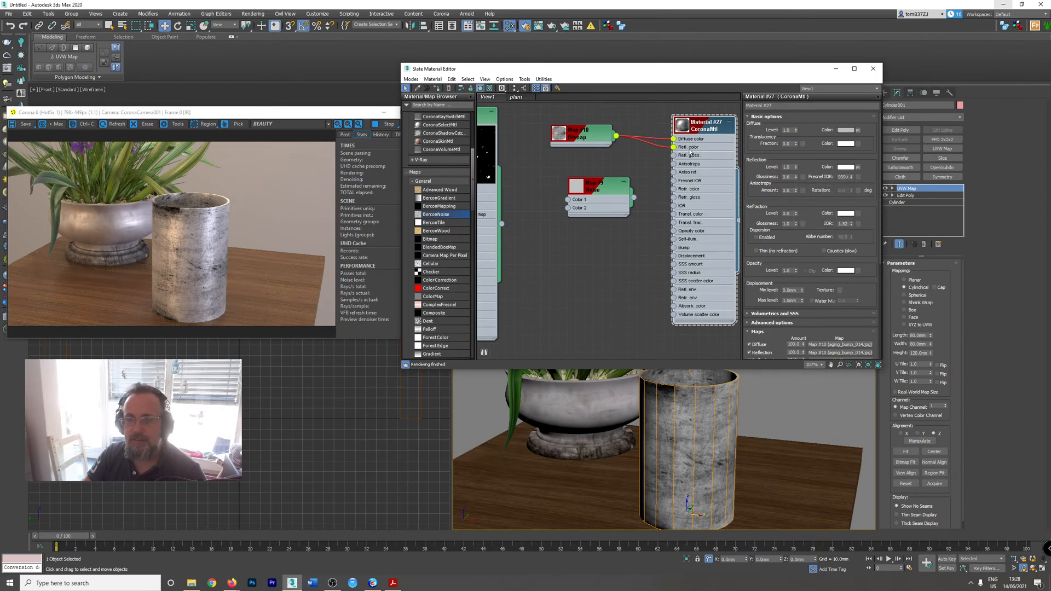
left_click_drag(673, 147, 653, 162)
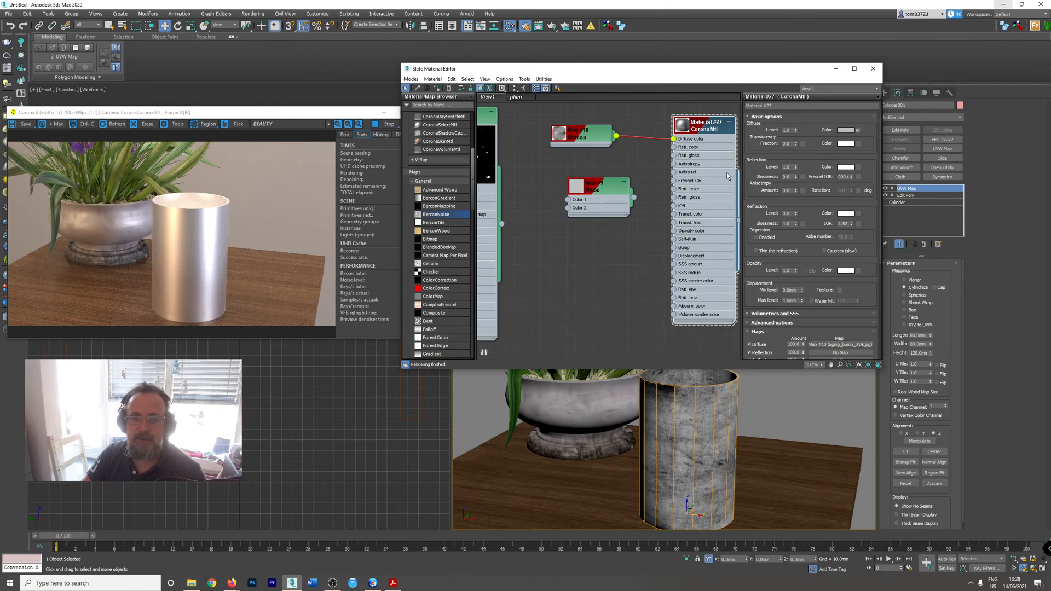
- Reconnect the Noise map to the material's reflection glossiness and the bitmap to its reflection color
left_click_drag(634, 197, 674, 156)
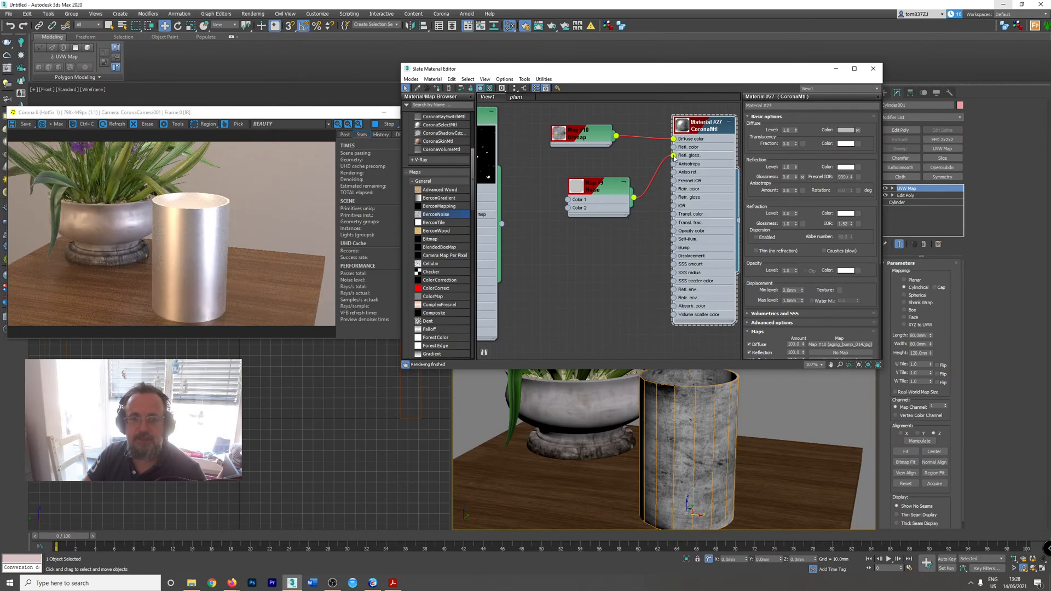
mouse_move(674, 157)
left_mouse_down()
mouse_move(655, 176)
mouse_move(674, 156)
left_mouse_up()
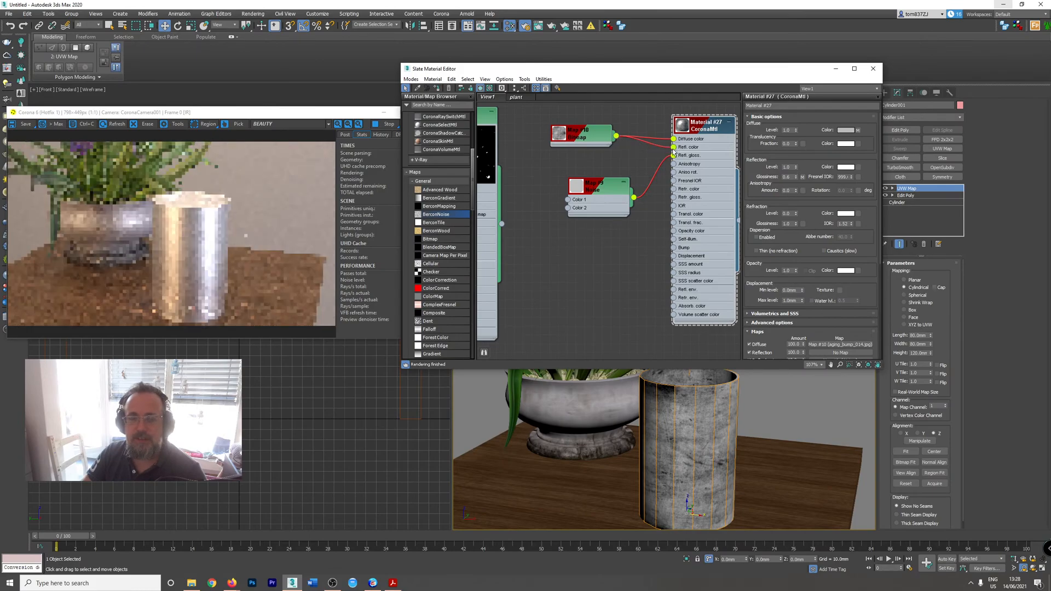
left_click_drag(616, 135, 674, 147)
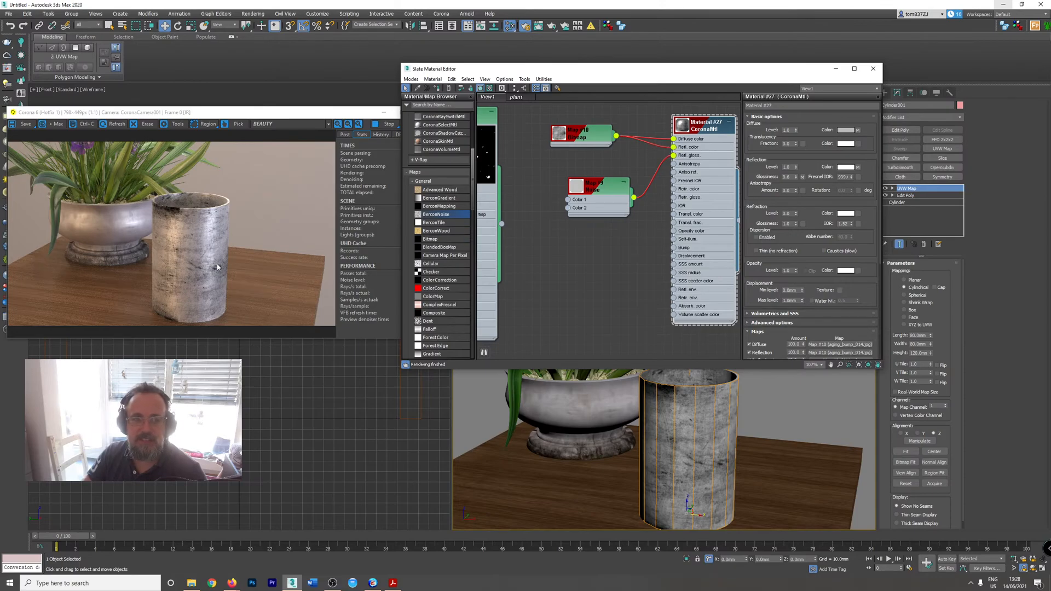
- Replace the aging_bump_014.jpg bitmap node with a Color Correction map, keeping the old map as a sub-map
scroll(720, 418, "up", 10)
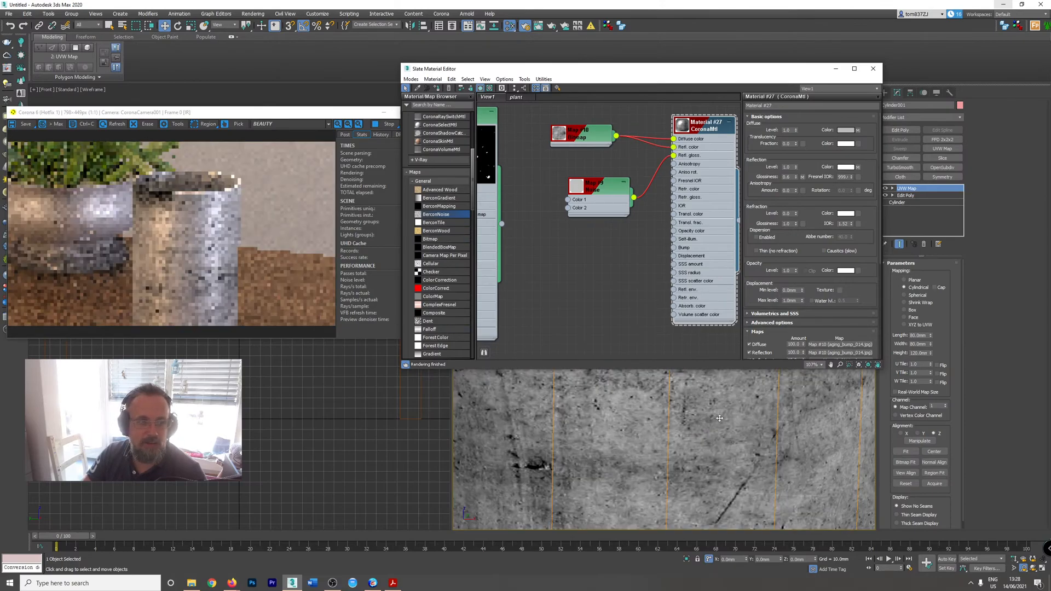
scroll(720, 418, "up", 4)
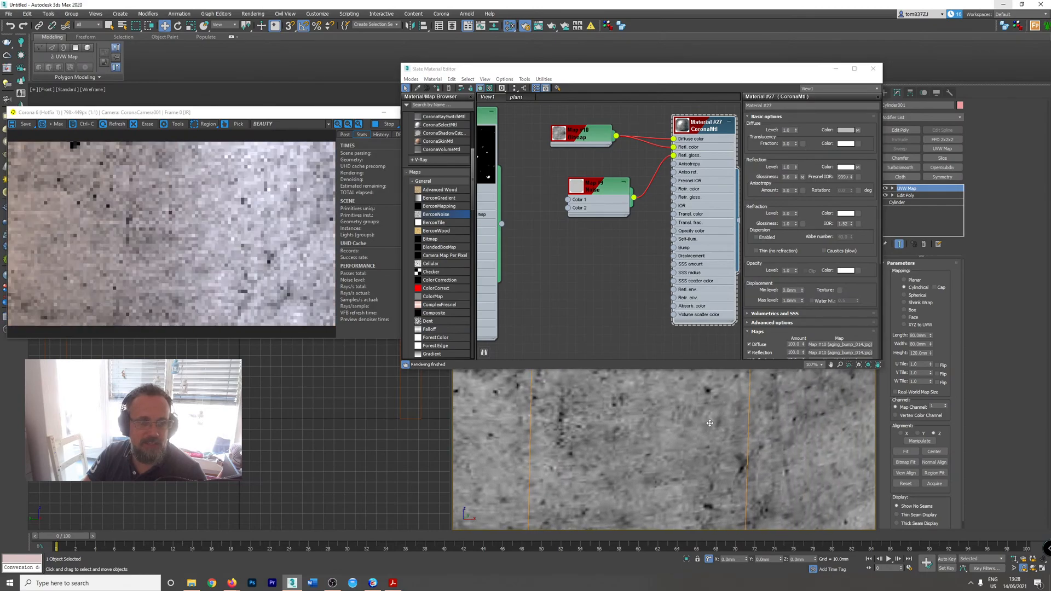
scroll(710, 423, "down", 2)
middle_click_drag(710, 423, 671, 429)
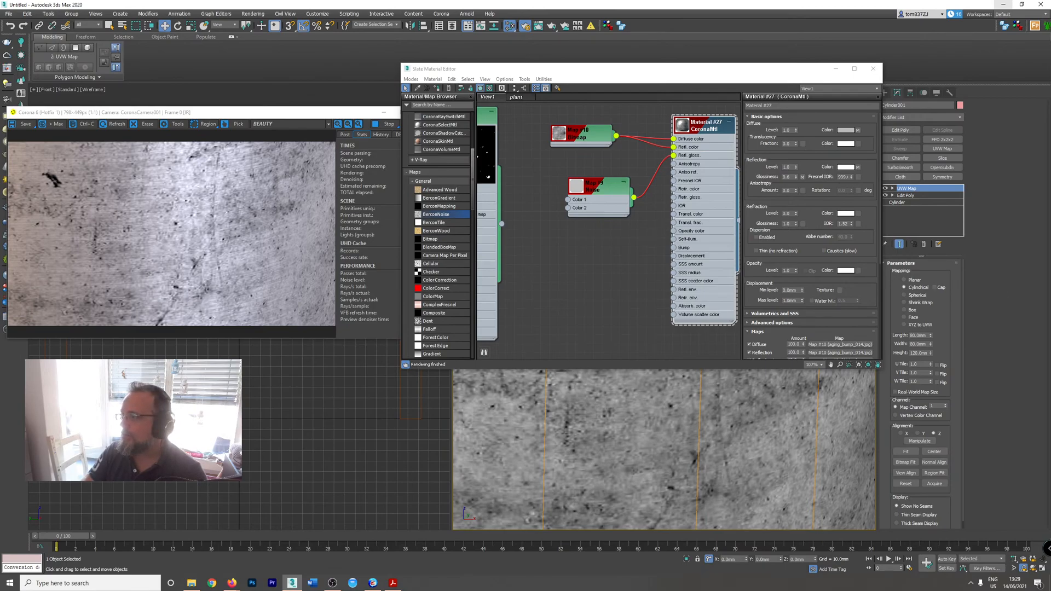
double_click(581, 134)
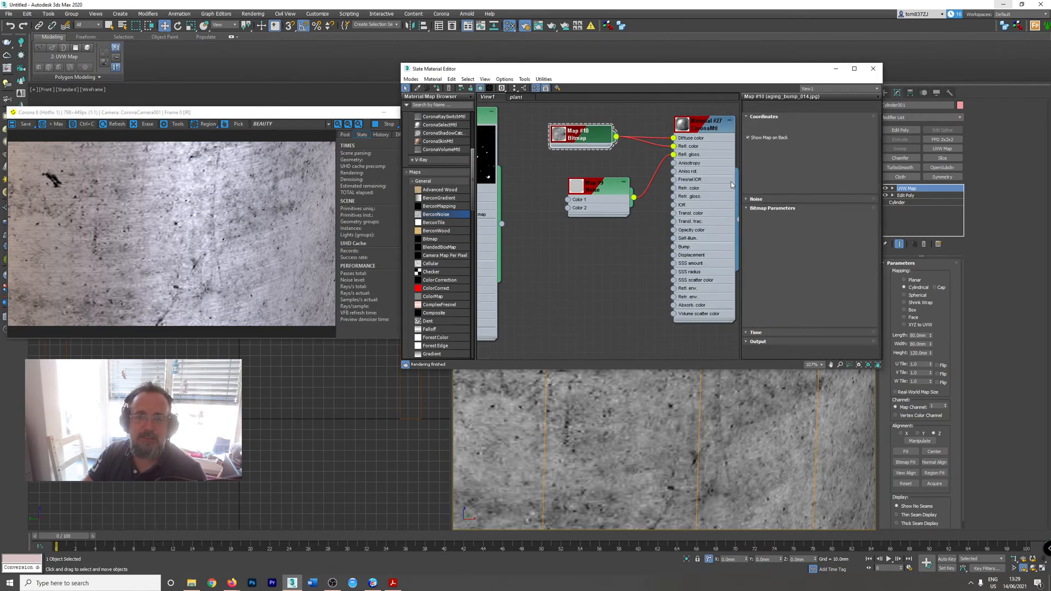
left_click_drag(582, 137, 564, 136)
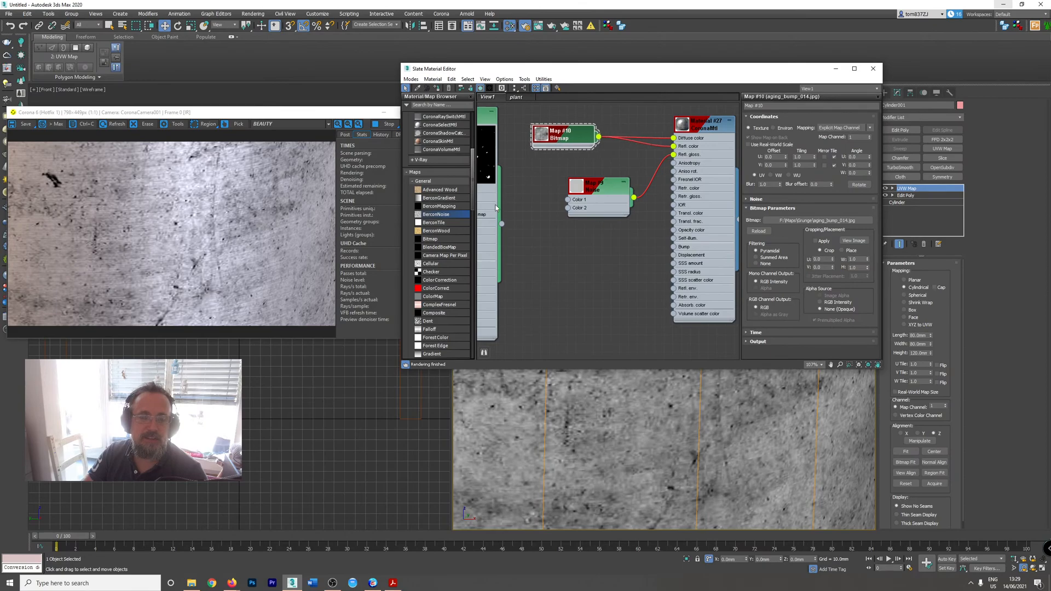
scroll(445, 292, "down", 2)
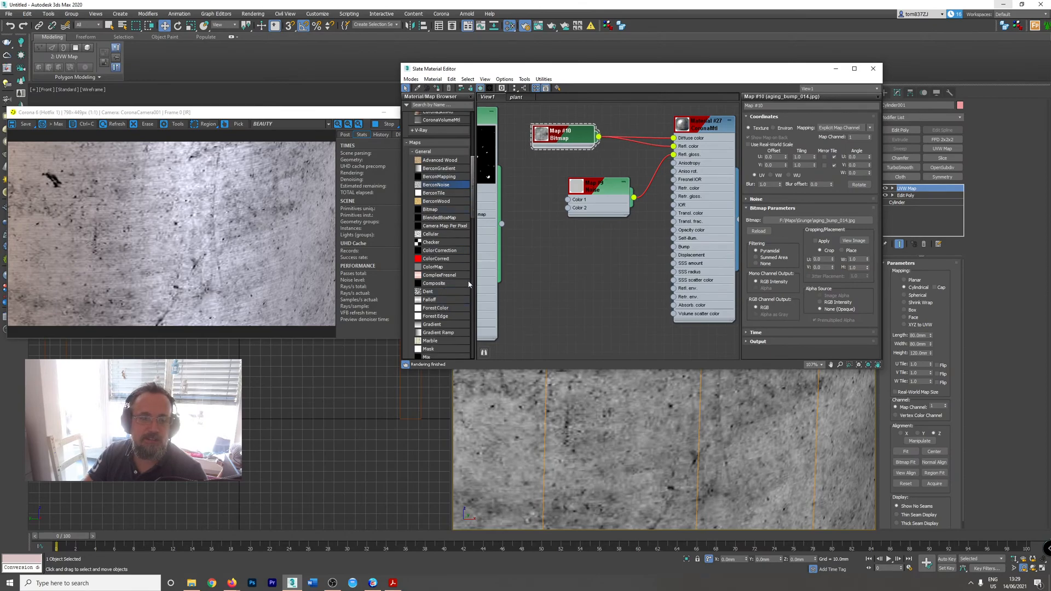
right_click(558, 144)
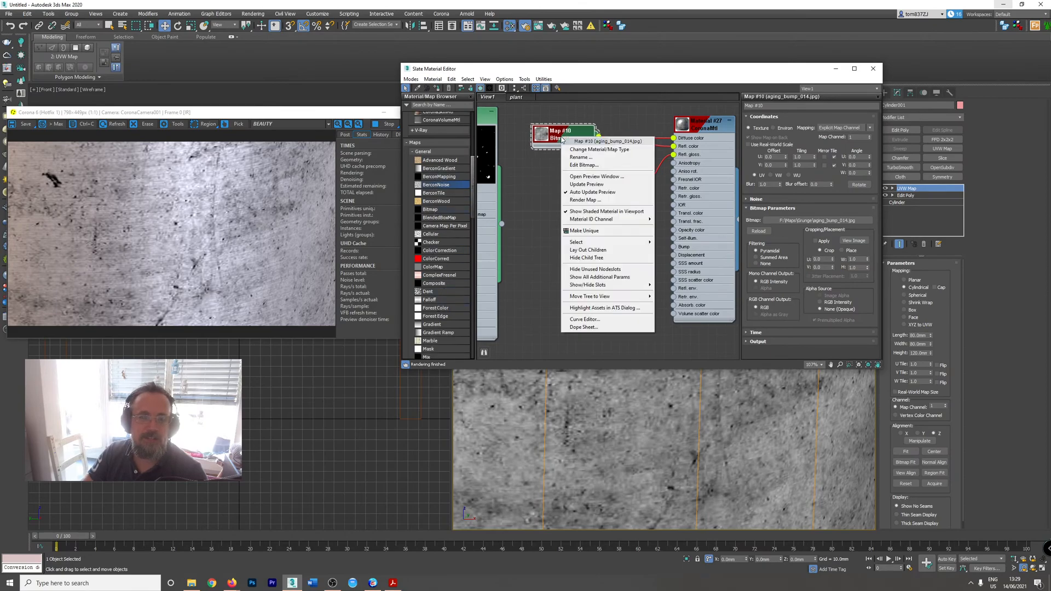
left_click(590, 149)
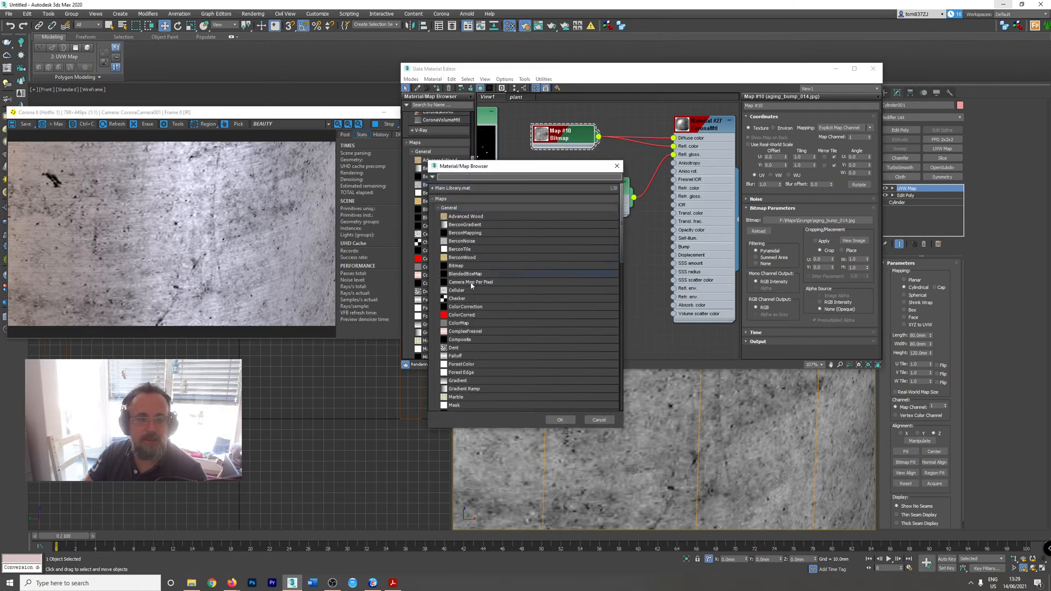
double_click(471, 307)
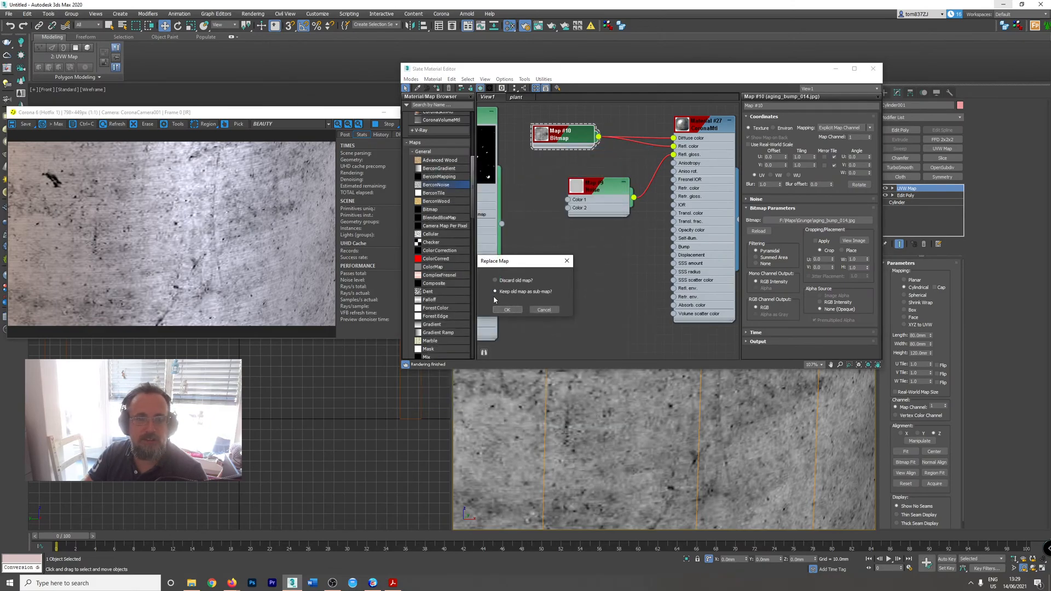
left_click(507, 310)
- Rearrange the nodes so the bitmap sits above BerconNoise and the Color Correction map lies between the bitmap and the material
scroll(559, 212, "down", 1)
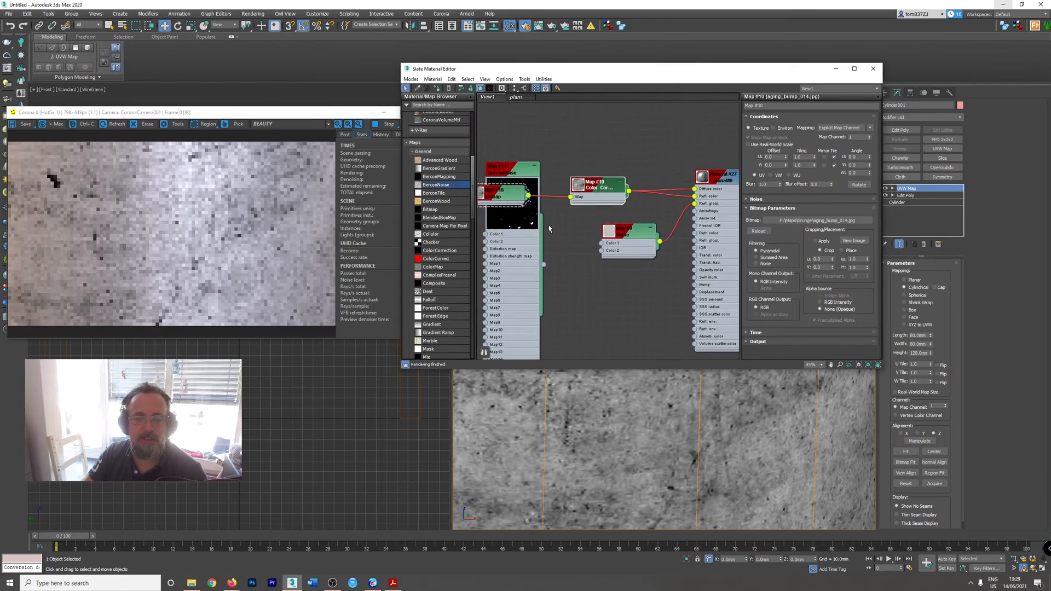
left_click_drag(585, 198, 639, 183)
left_click_drag(511, 199, 555, 128)
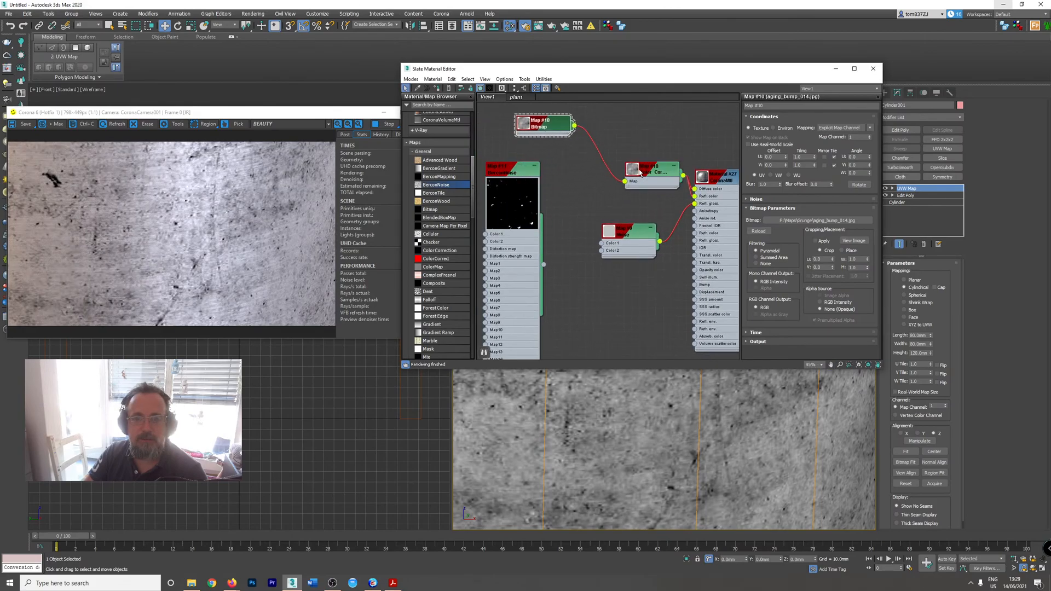
left_click_drag(639, 173, 600, 158)
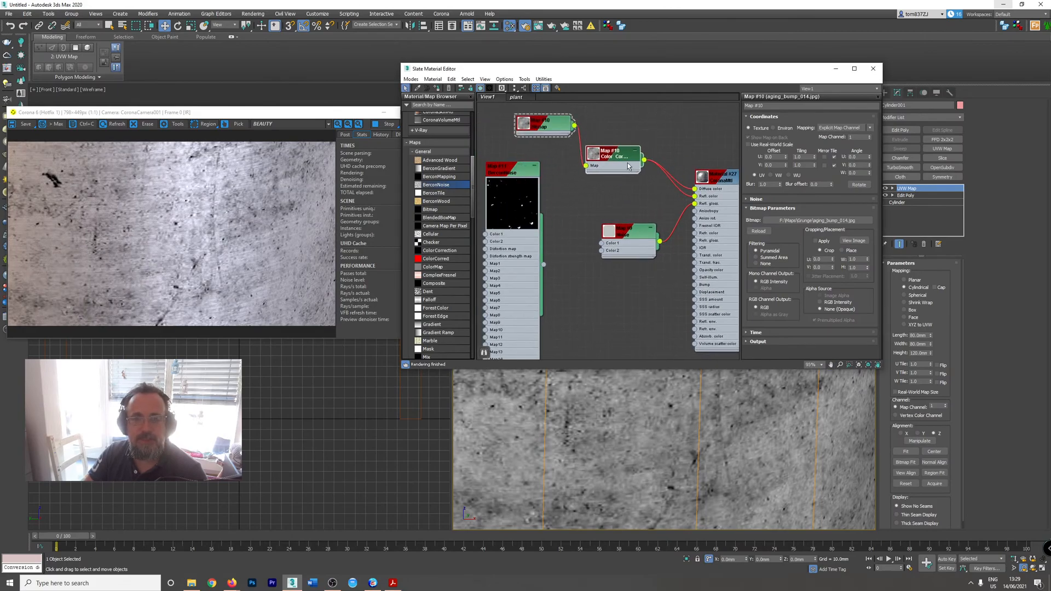
left_click(778, 343)
left_click(758, 170)
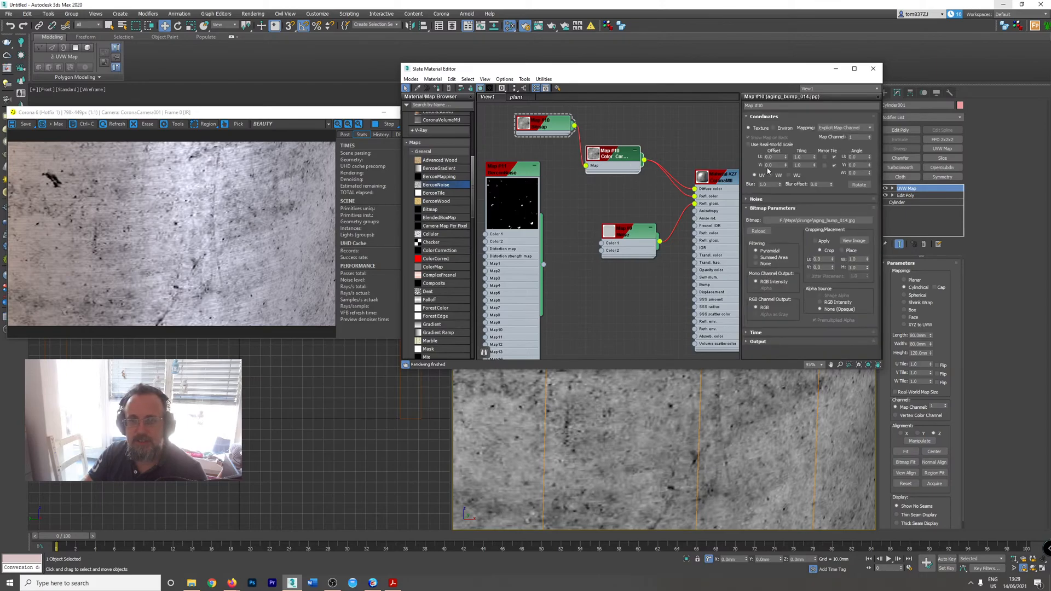
- Switch the Color Correction map's lightness to Advanced and set its RGB gamma to 3
double_click(625, 158)
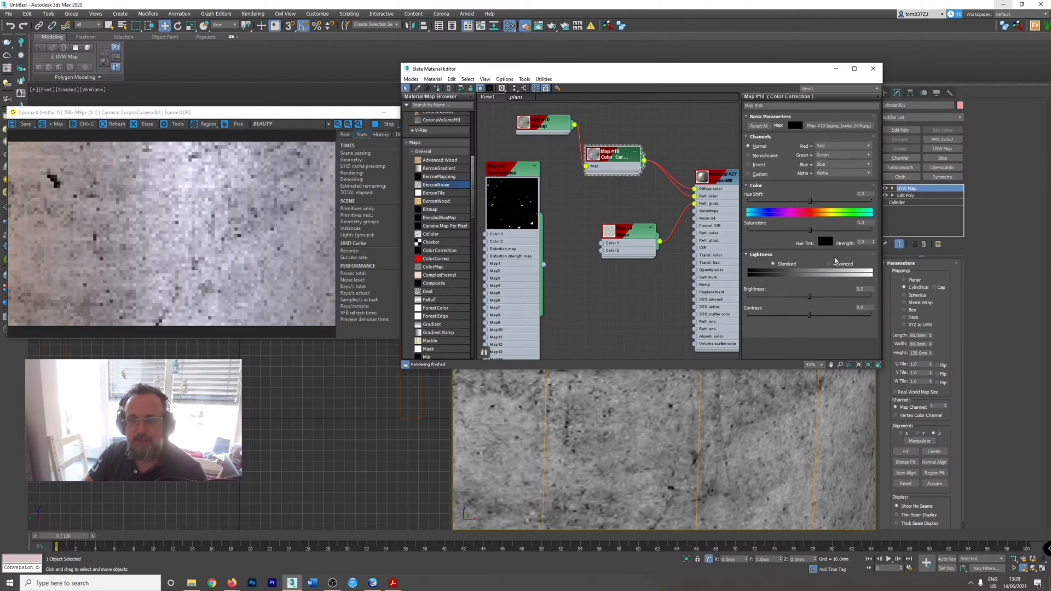
left_click(835, 263)
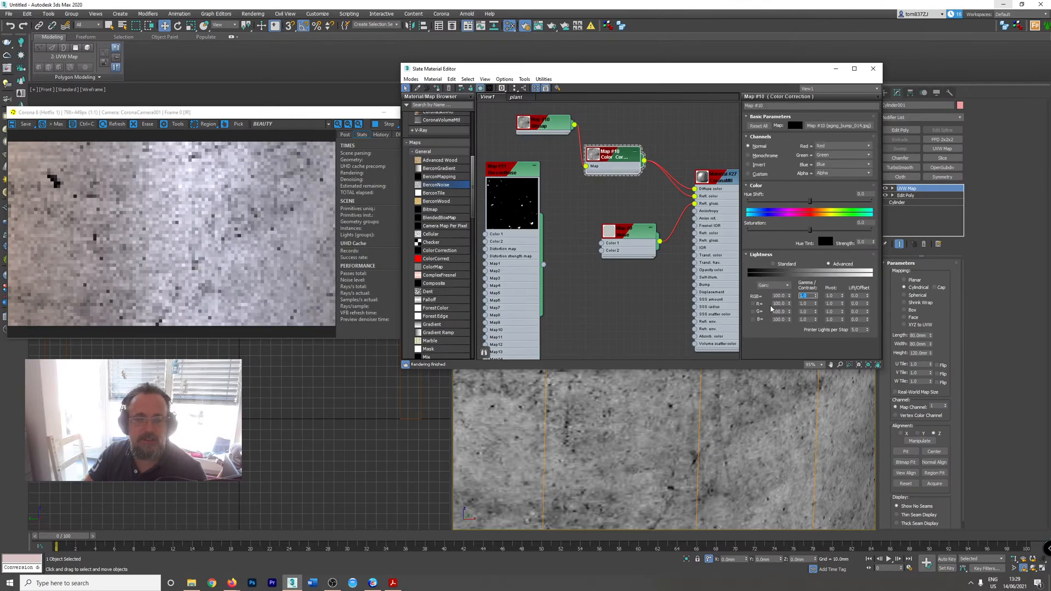
type("3")
key("Return")
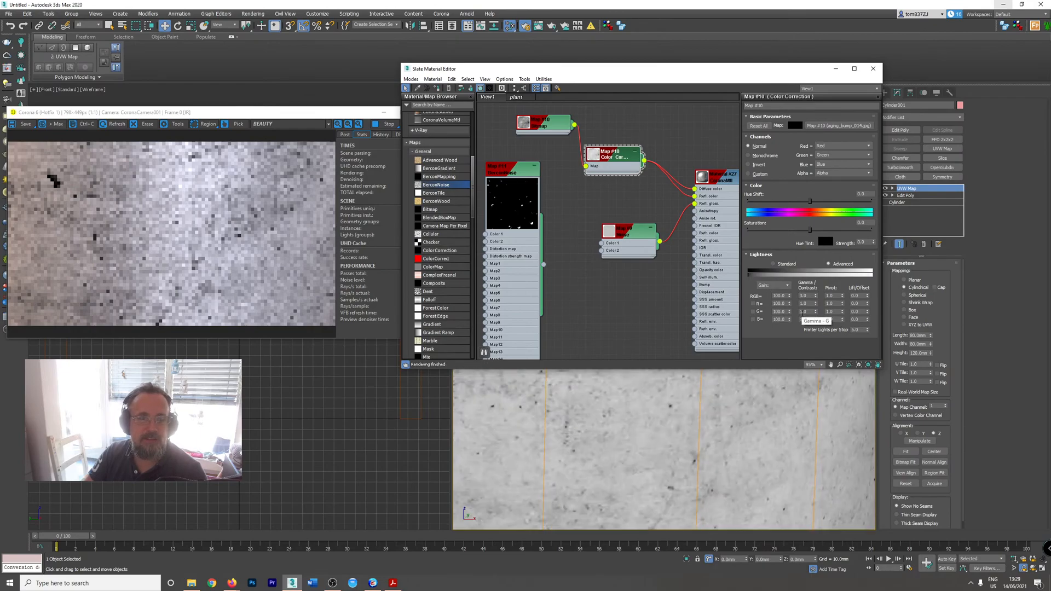
- Set the Color Correction map's RGB gamma to 1 and shift its node slightly closer to the Noise map
scroll(678, 406, "down", 5)
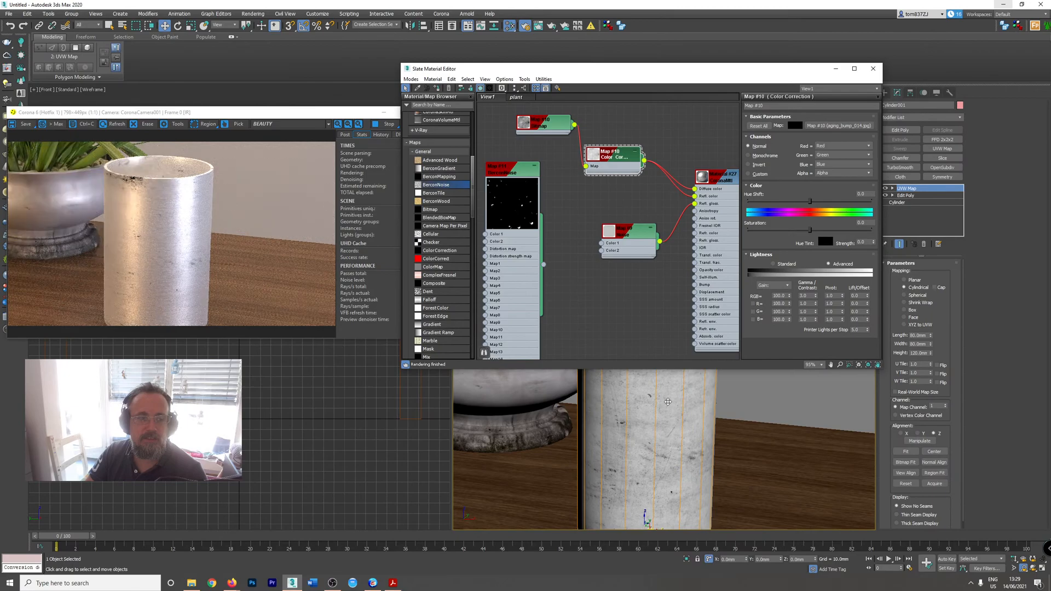
middle_click_drag(670, 404, 661, 420)
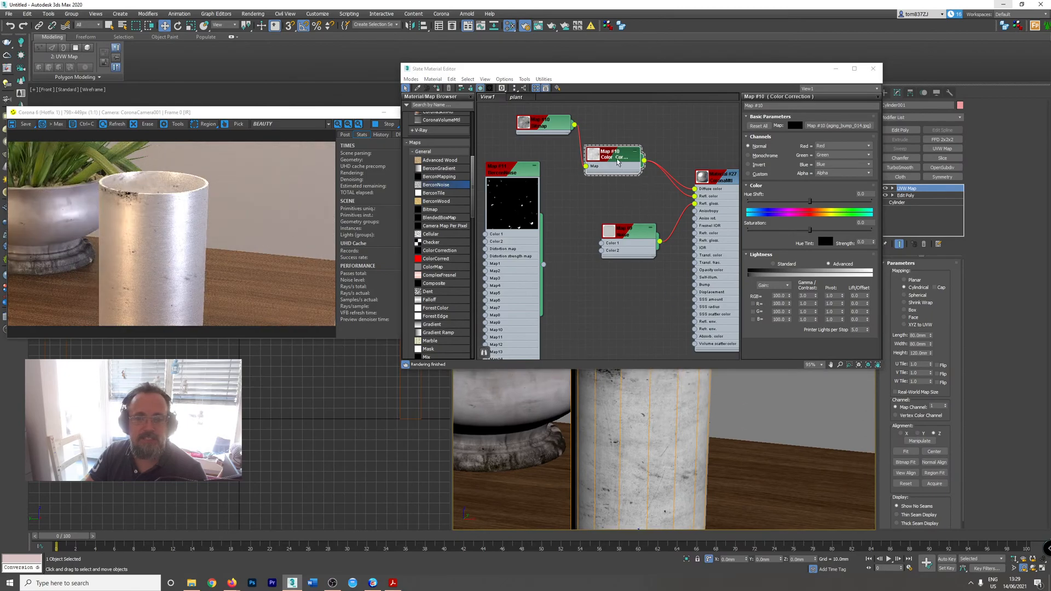
left_click_drag(618, 161, 633, 169)
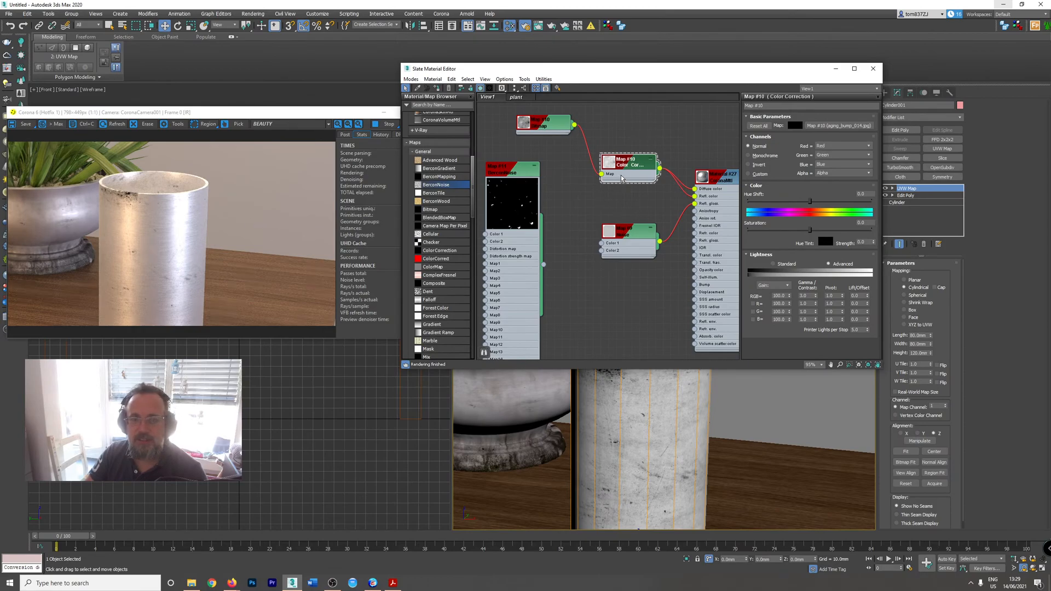
left_click(811, 295)
type("1")
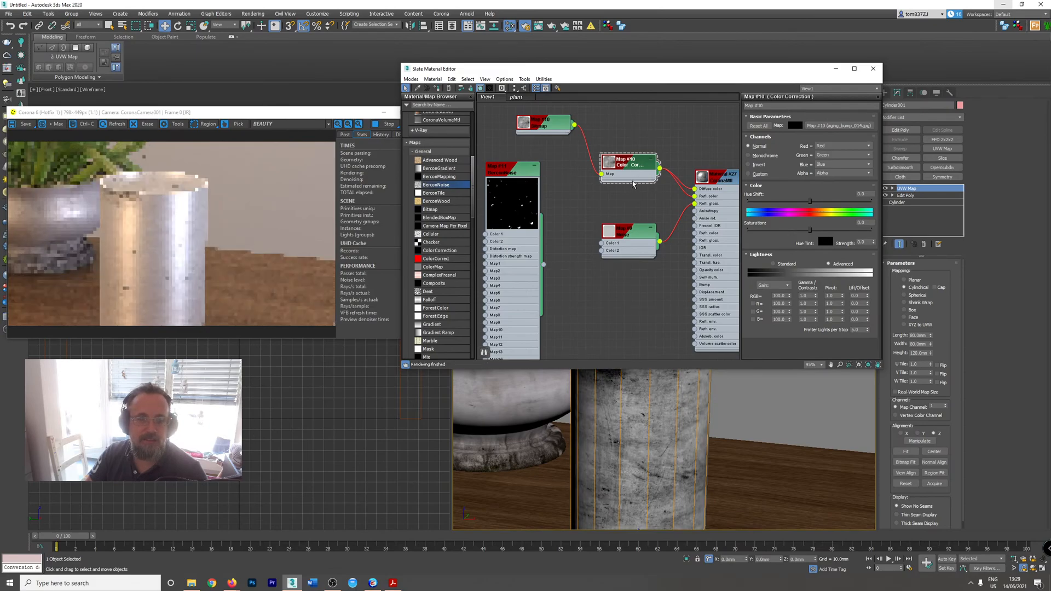
left_click_drag(629, 167, 630, 176)
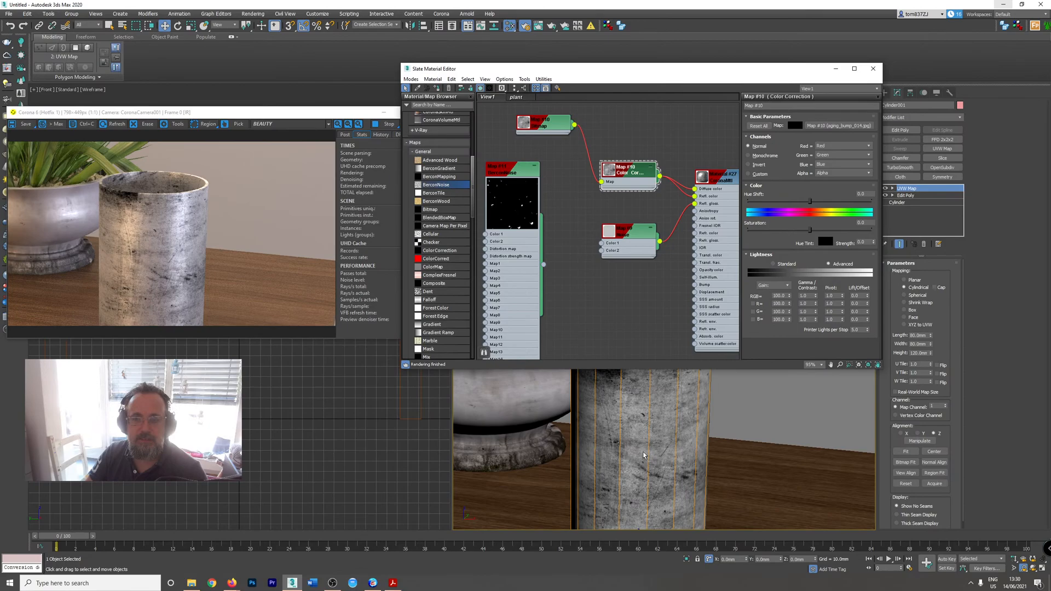
right_click(808, 296)
left_click(809, 296)
left_click(809, 297)
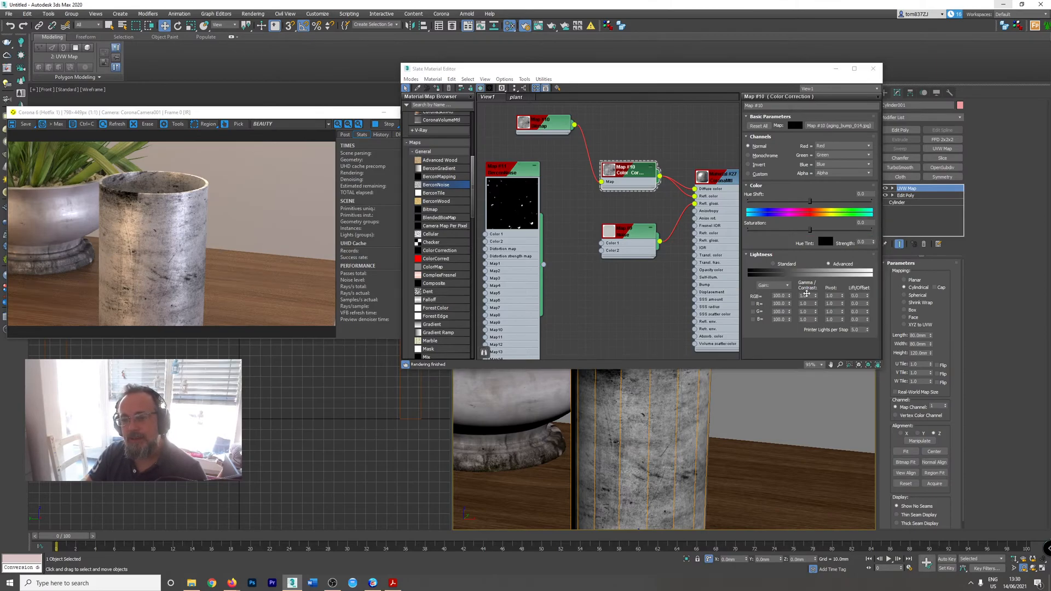
- Set the Color Correction map's RGB gamma to 10, closing the stray Corona Converter dialog
left_click(357, 199)
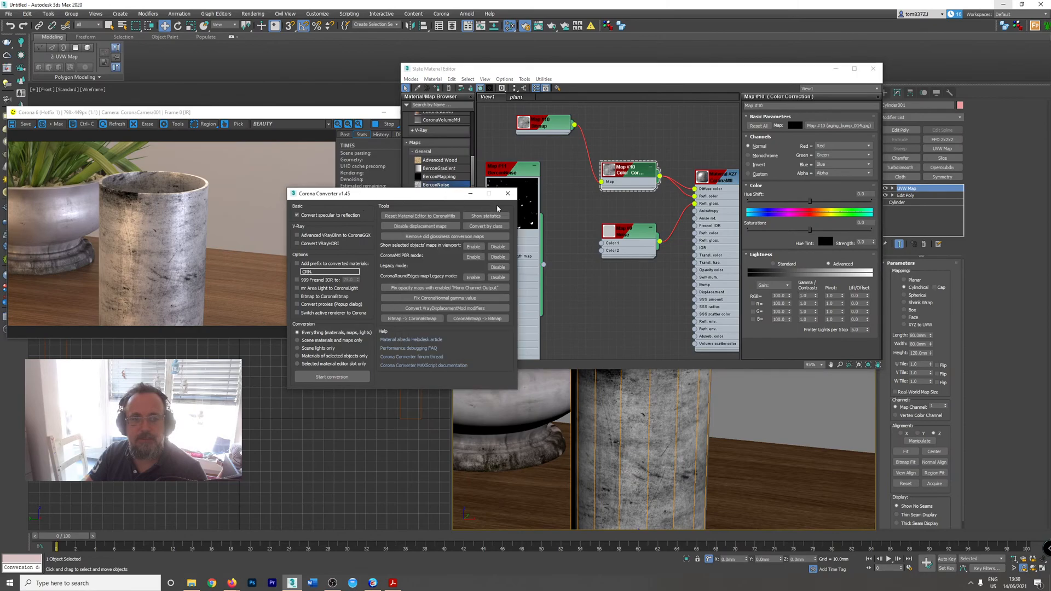
left_click(508, 194)
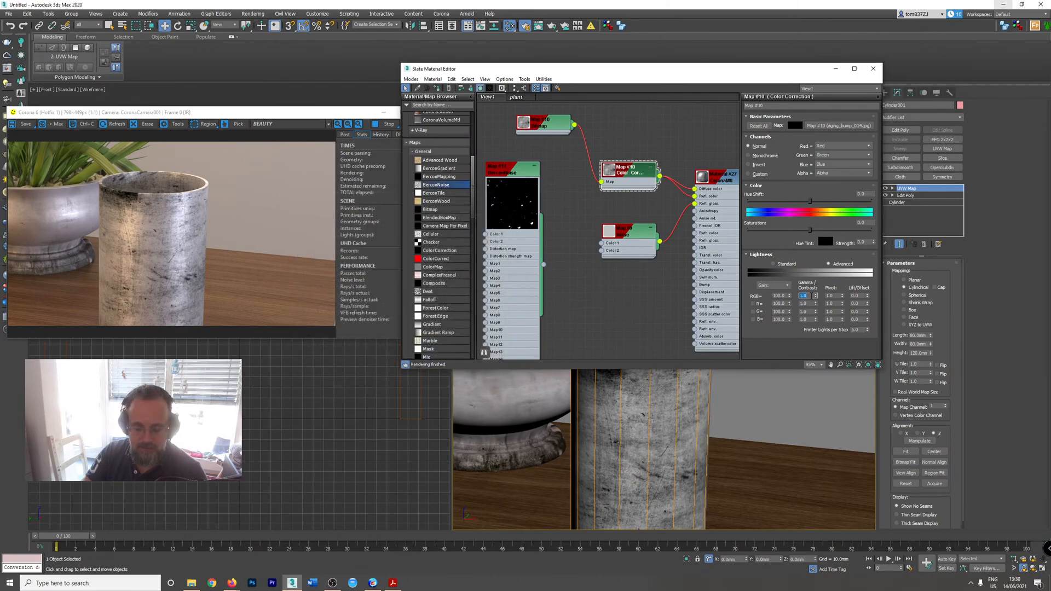
type("10")
key("Return")
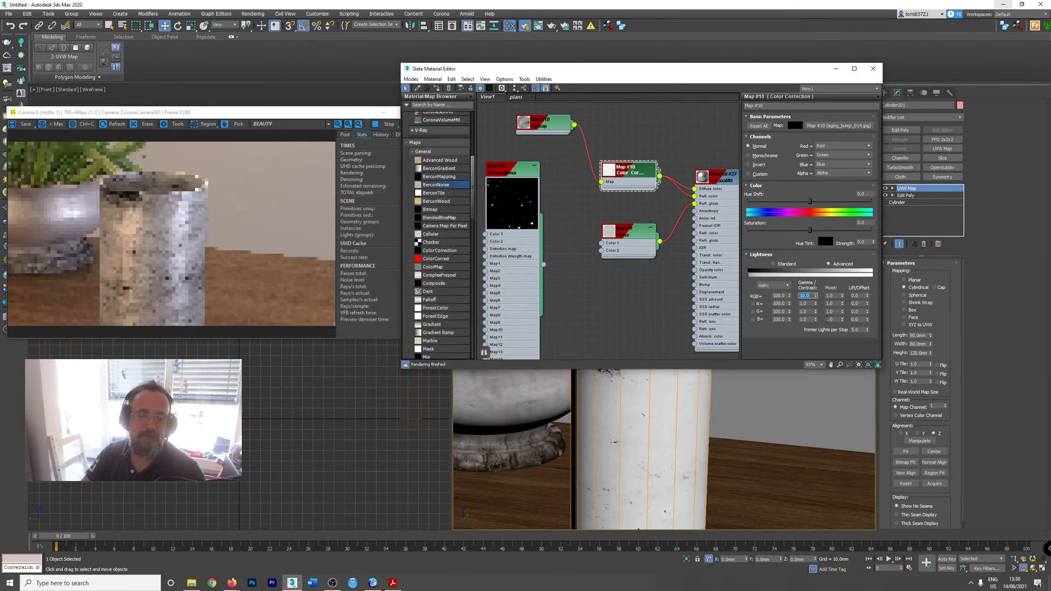
left_click(620, 286)
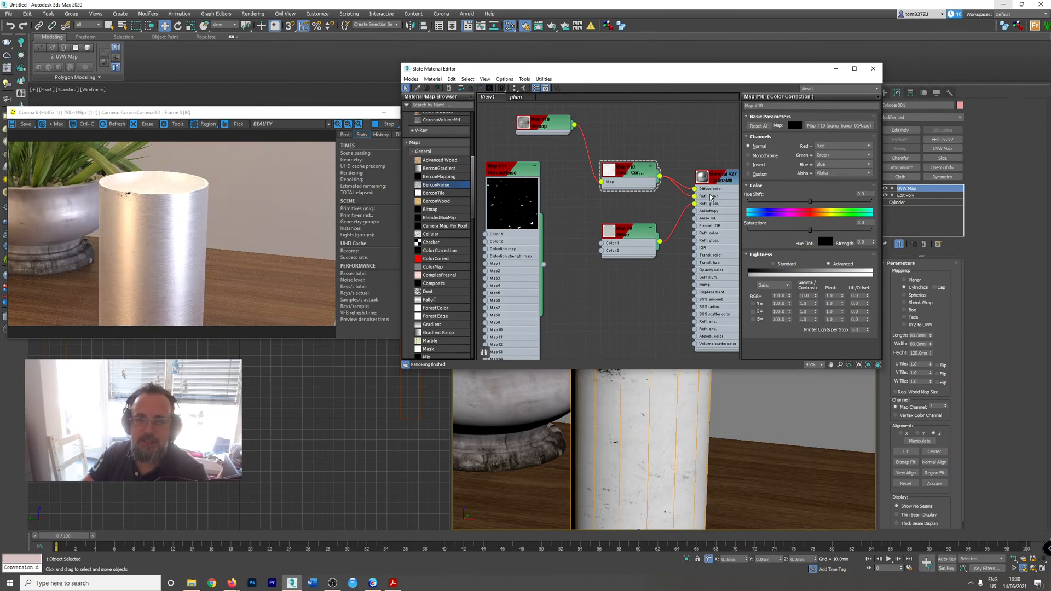
- Connect the grunge bitmap directly to the material's Diffuse color and place the Color Correction node just above the Noise node
middle_click_drag(655, 176, 639, 196)
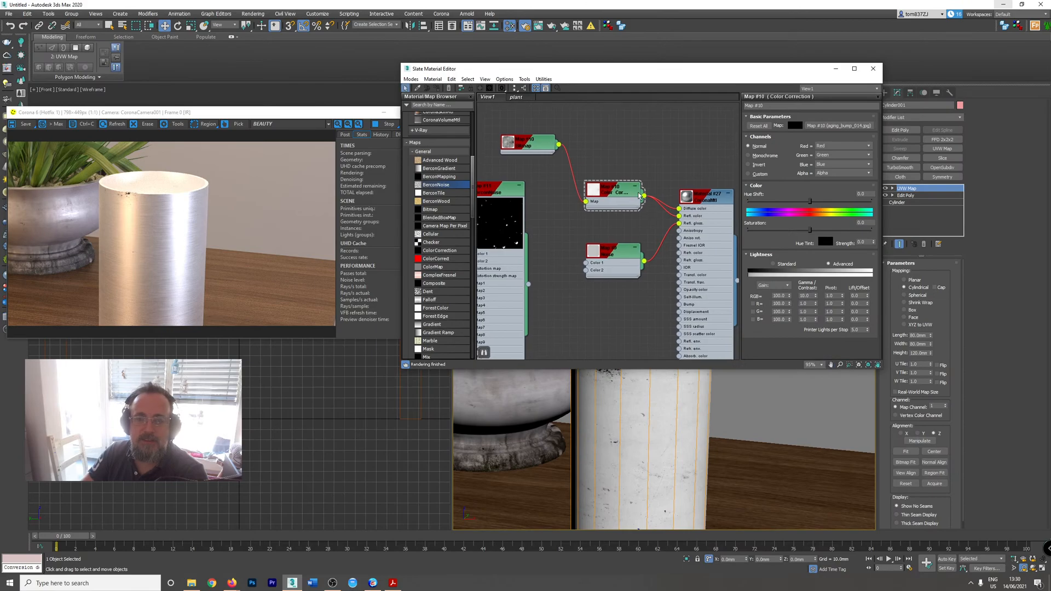
left_click_drag(558, 145, 679, 209)
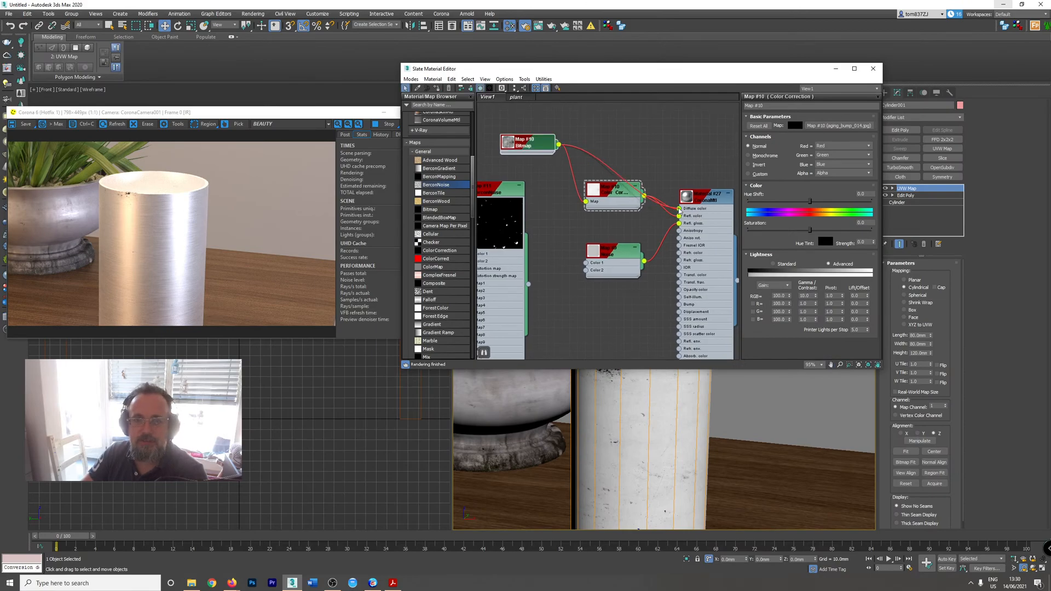
left_click_drag(611, 198, 612, 222)
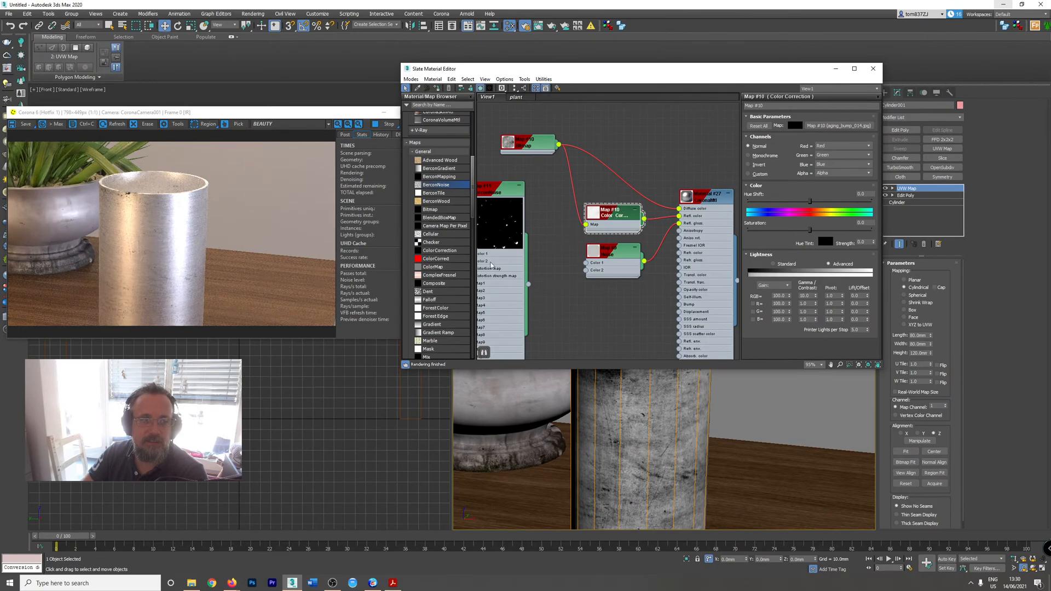
- Examine the dark specks on the cylinder's wall and its upper rim in close-up
scroll(170, 240, "up", 2)
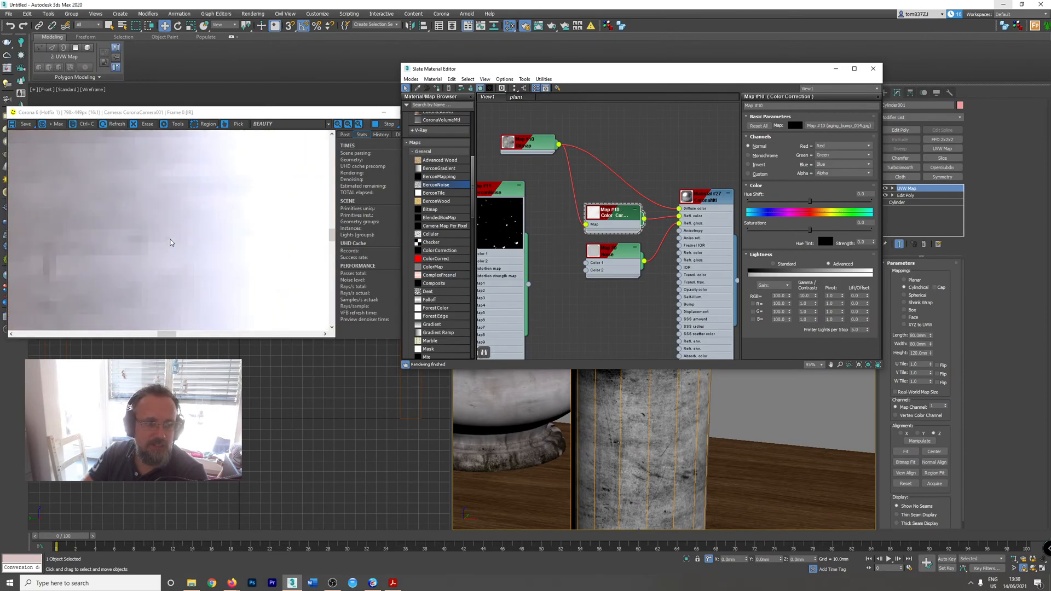
scroll(262, 260, "down", 2)
scroll(666, 441, "up", 5)
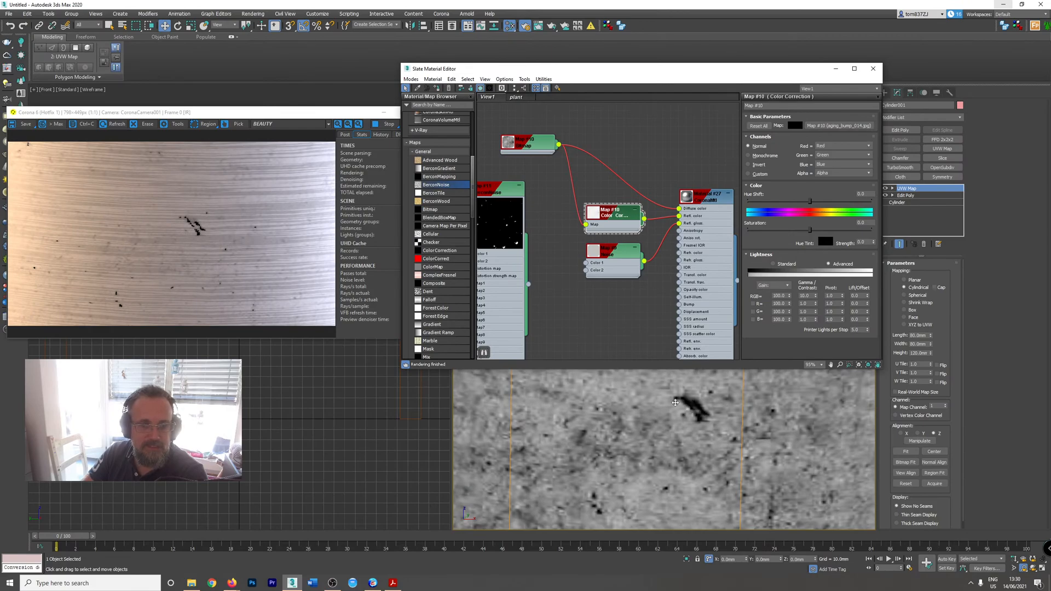
scroll(689, 410, "down", 4)
scroll(647, 409, "up", 2)
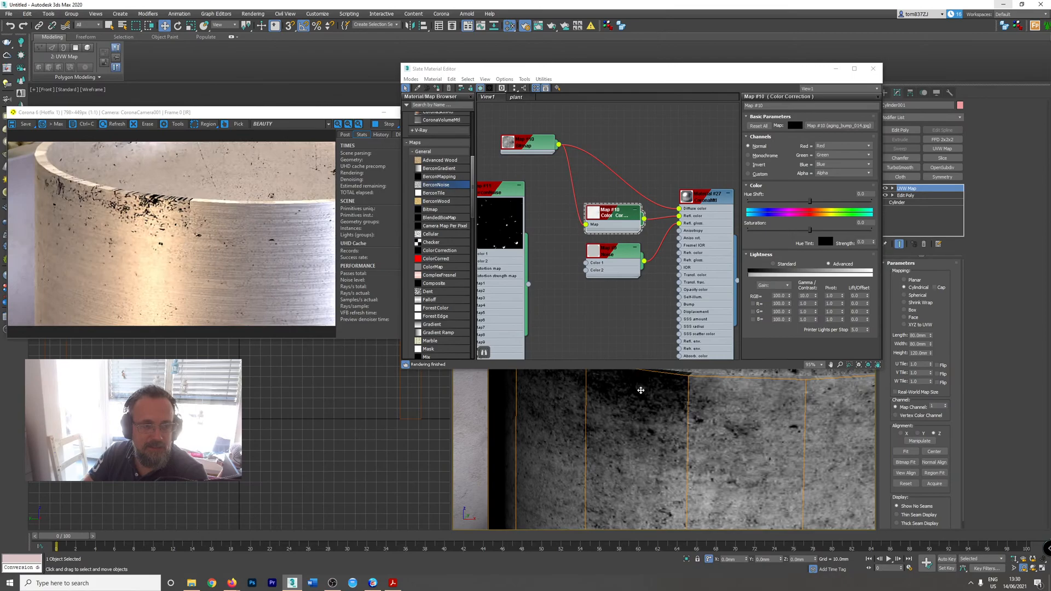
scroll(644, 391, "down", 5)
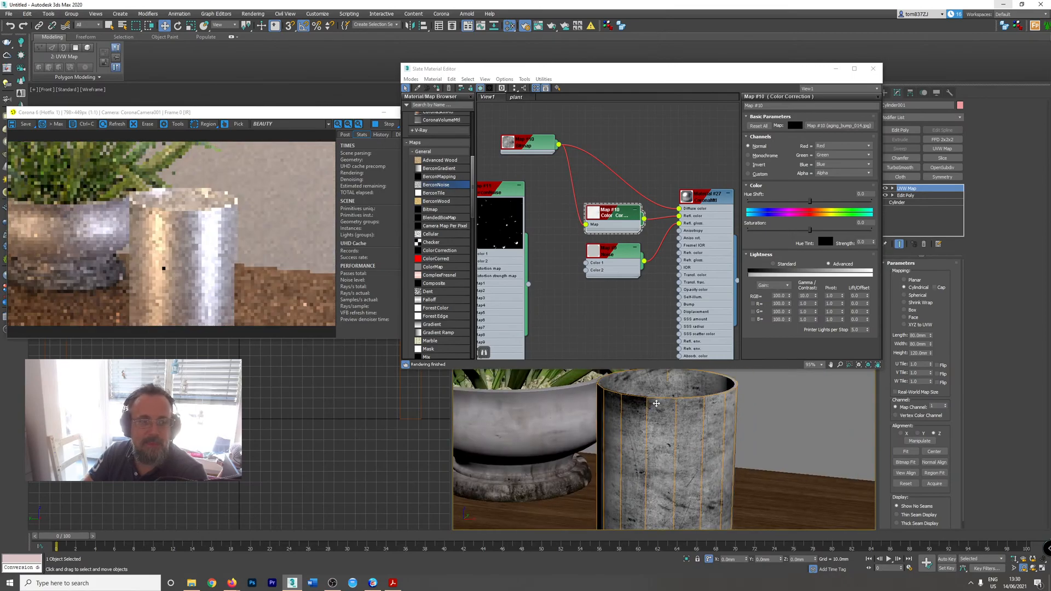
scroll(630, 394, "up", 5)
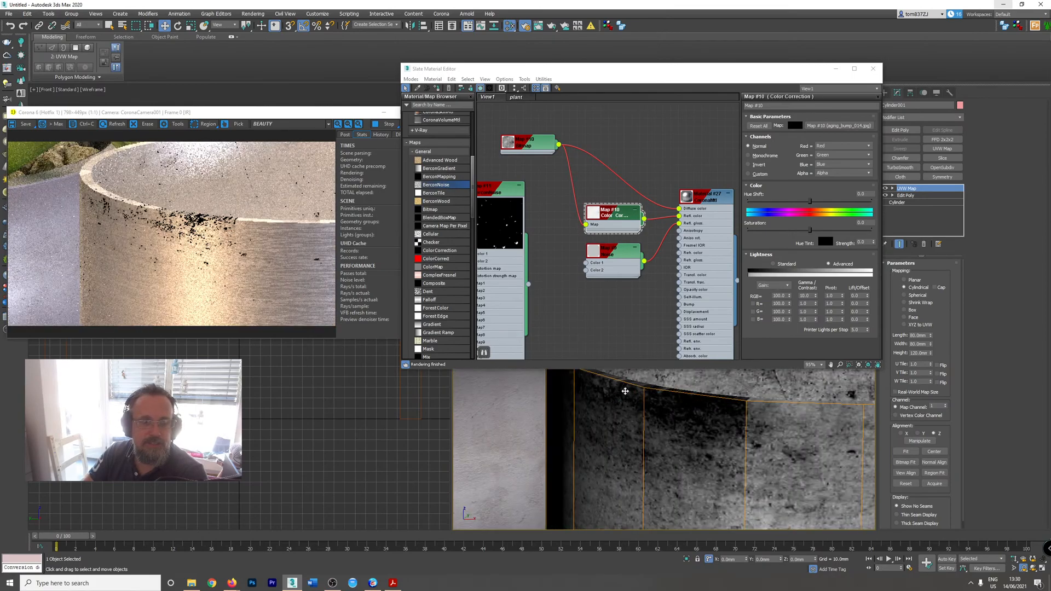
- Add a Chamfer modifier to the cylinder between Edit Poly and UVW Map
left_click(909, 196)
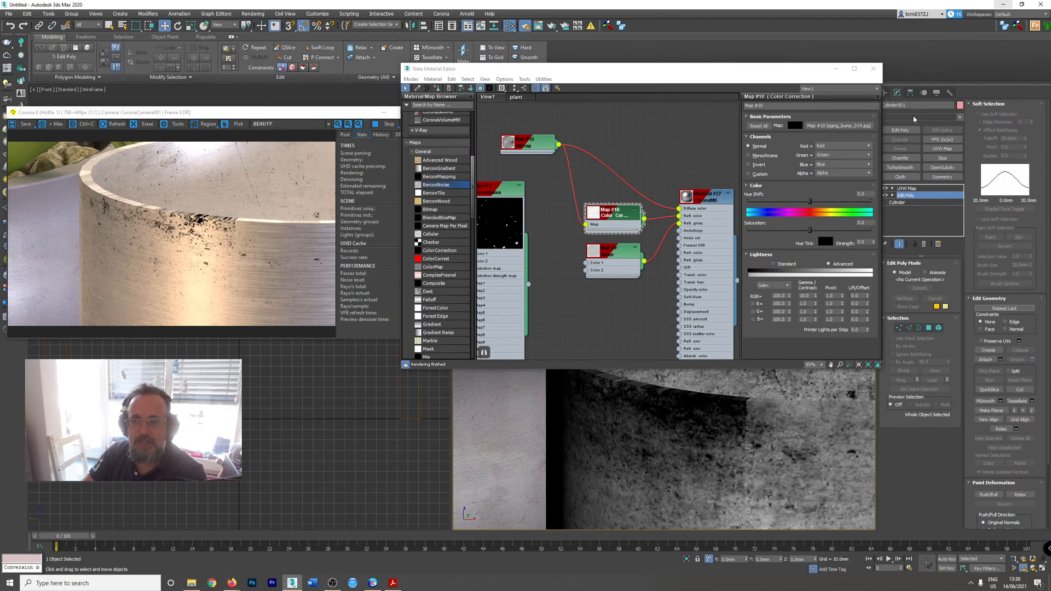
left_click(914, 118)
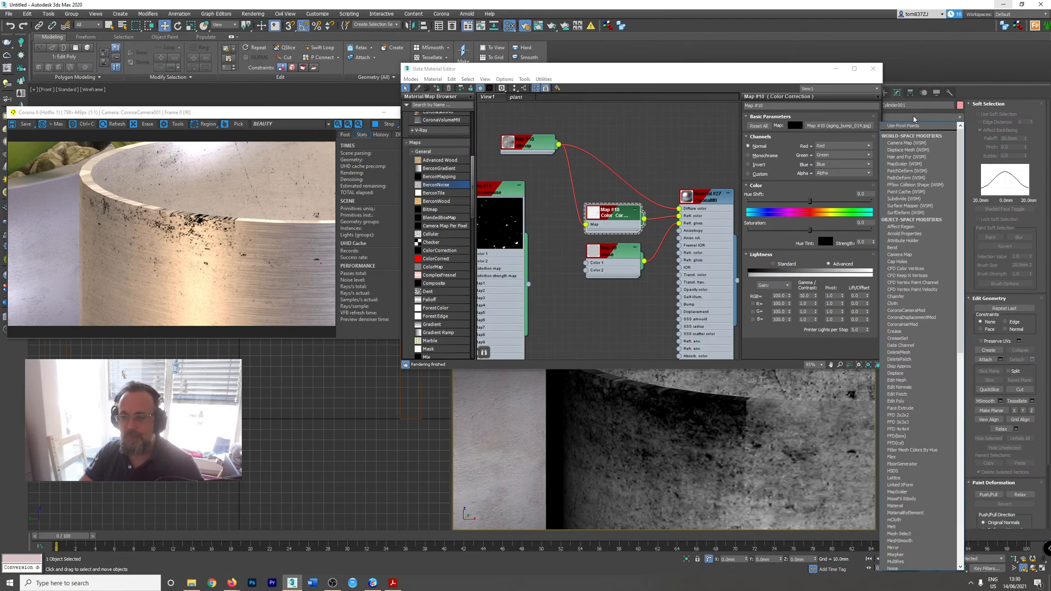
left_click(897, 297)
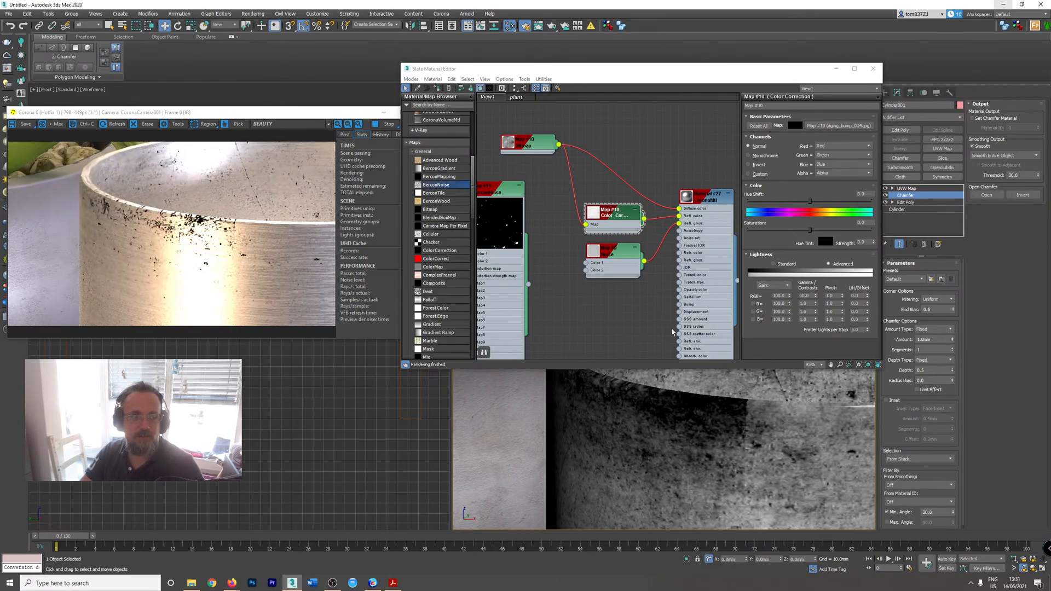
- Set the Chamfer modifier's amount to 0.8 mm and its segments to 2
left_click(936, 340)
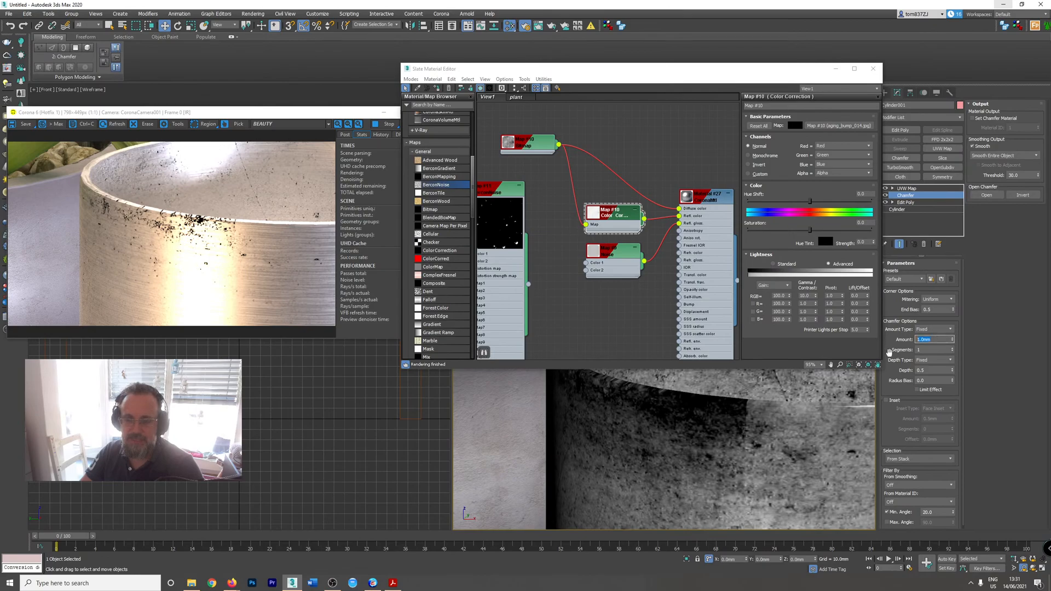
type("0.8")
key("Tab")
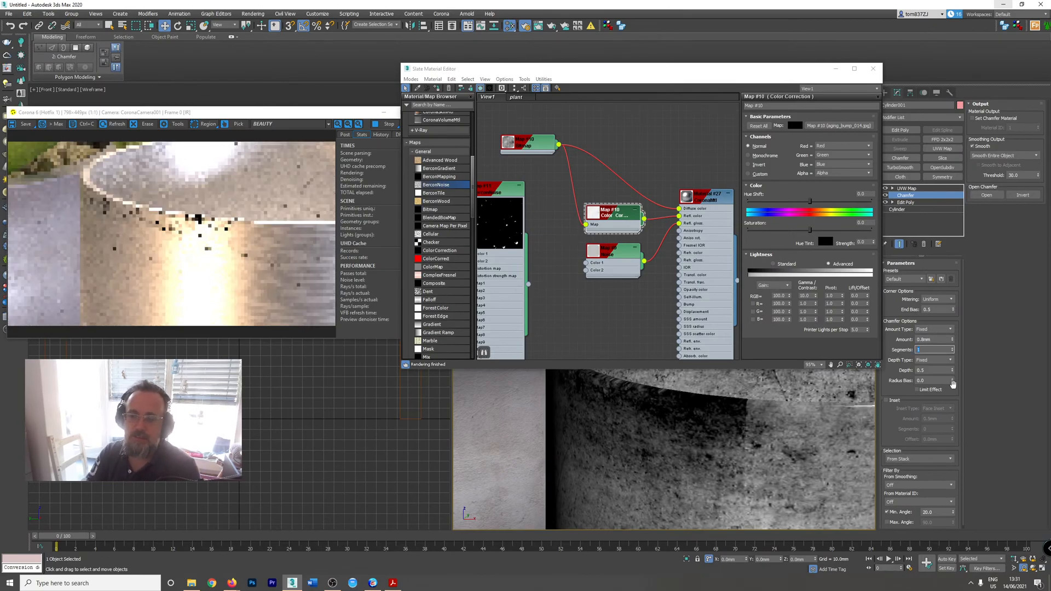
type("2")
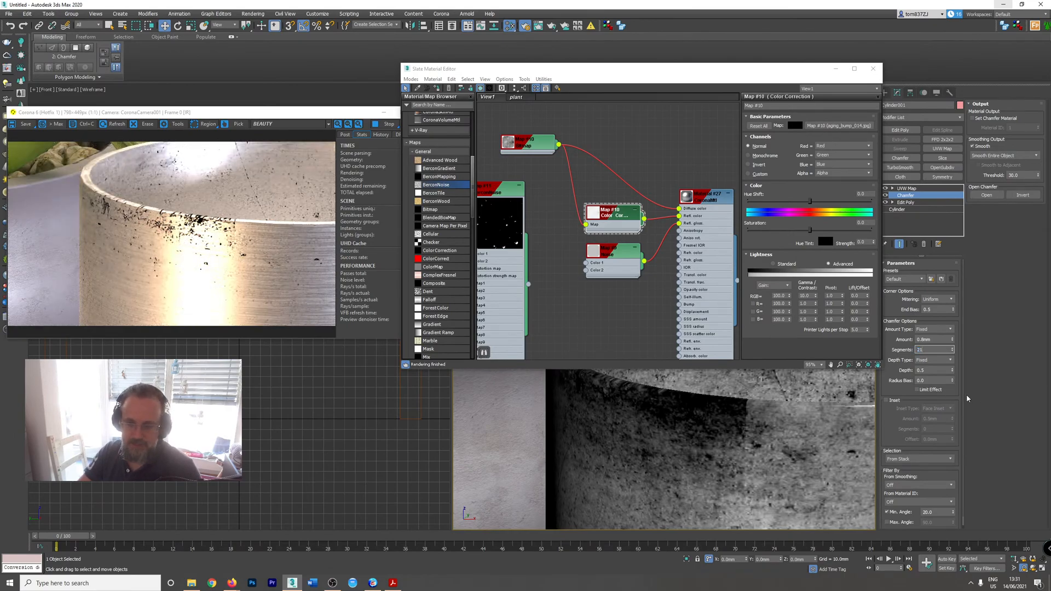
key("Return")
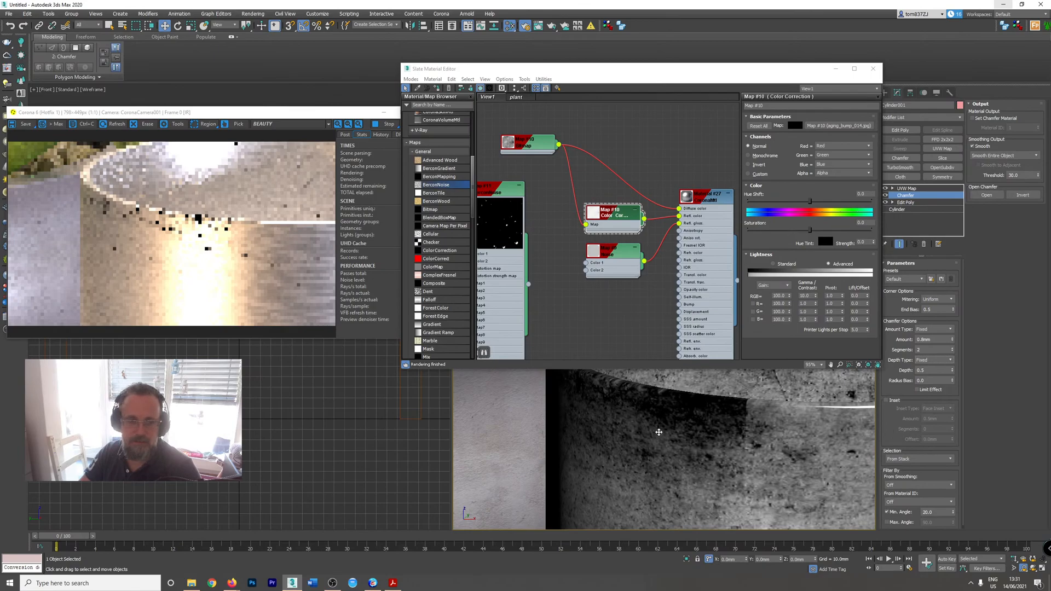
- Display edged faces in the camera viewport and inspect the chamfered rim up close
key("F4")
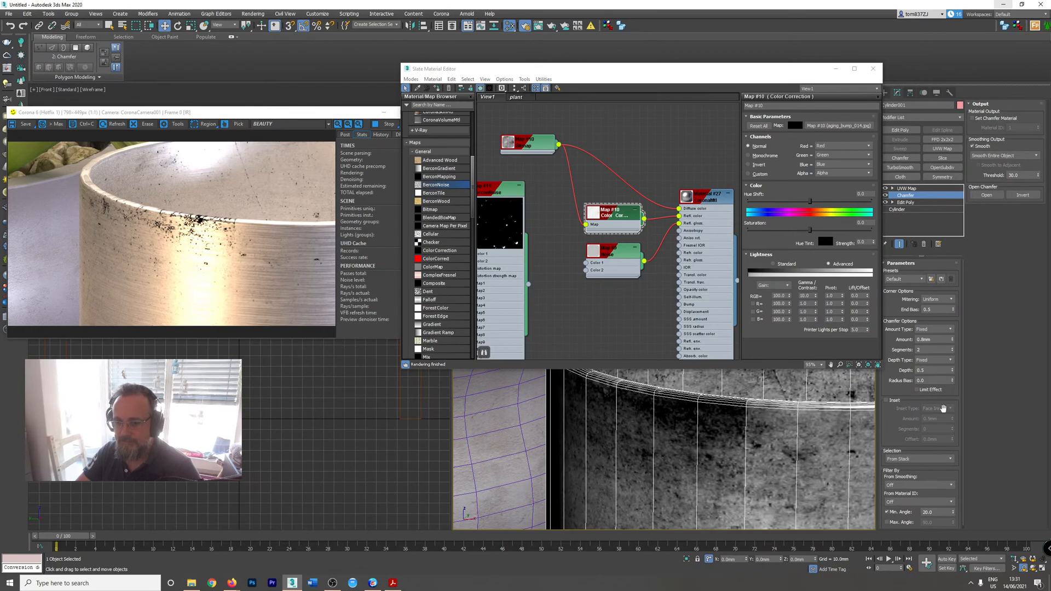
scroll(920, 427, "down", 1)
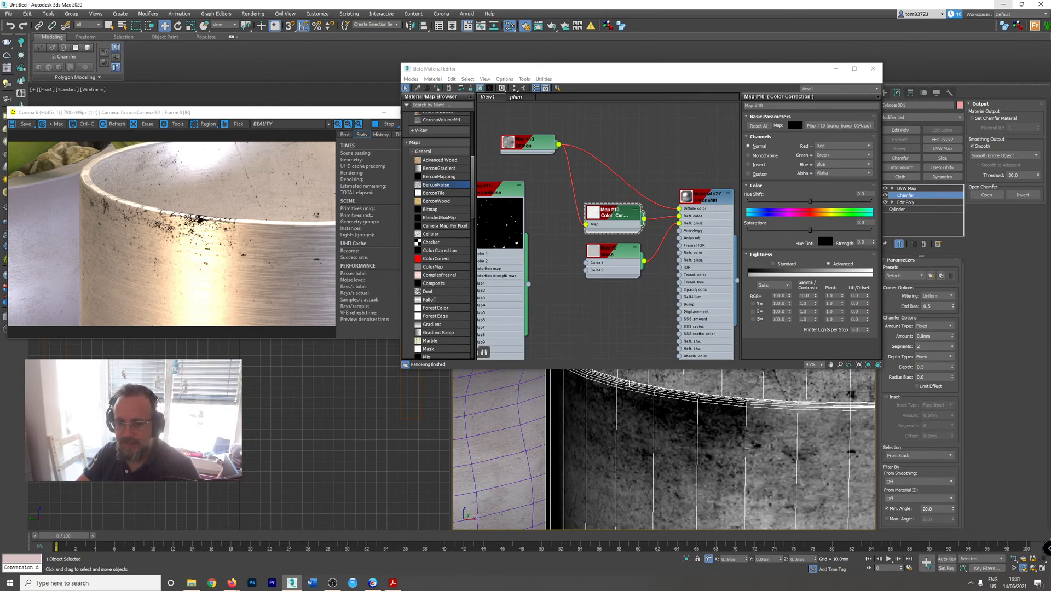
scroll(654, 419, "up", 2)
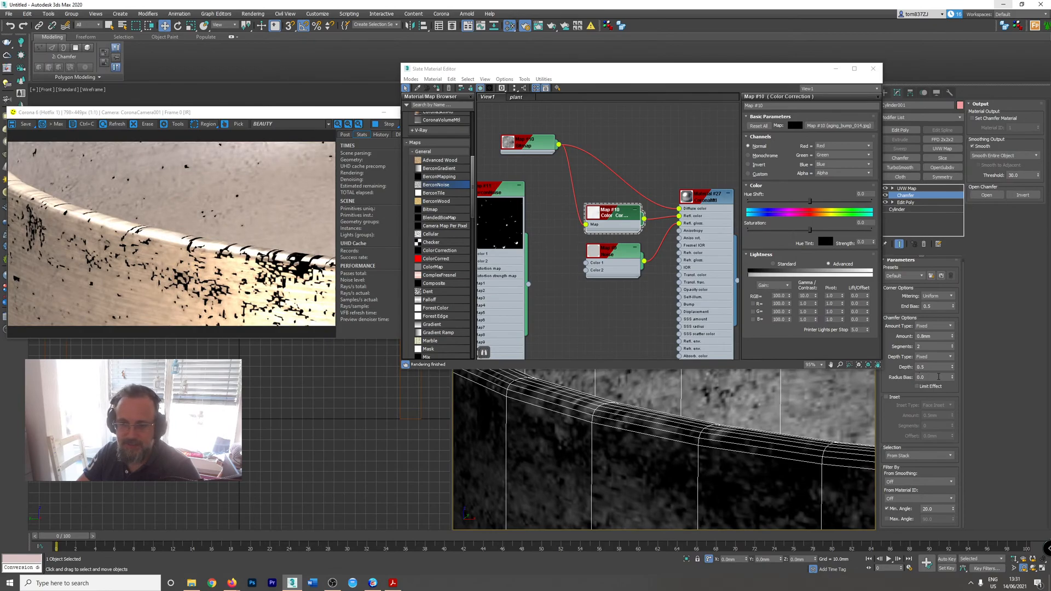
- Try a Chamfer radius bias of 1 and 0.1, and return it to 0
left_click_drag(930, 378, 904, 380)
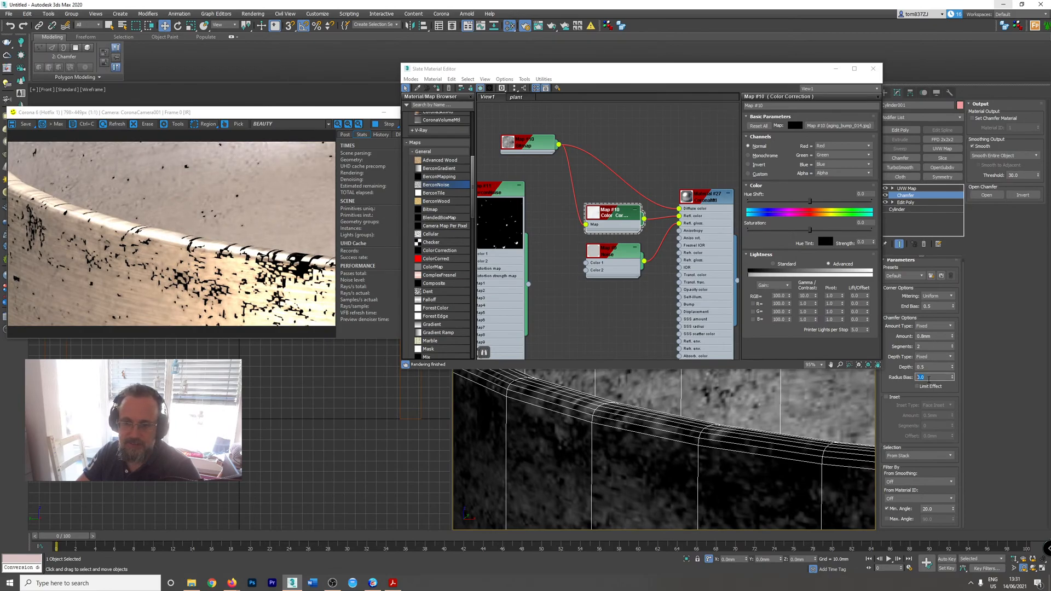
type("1")
key("Return")
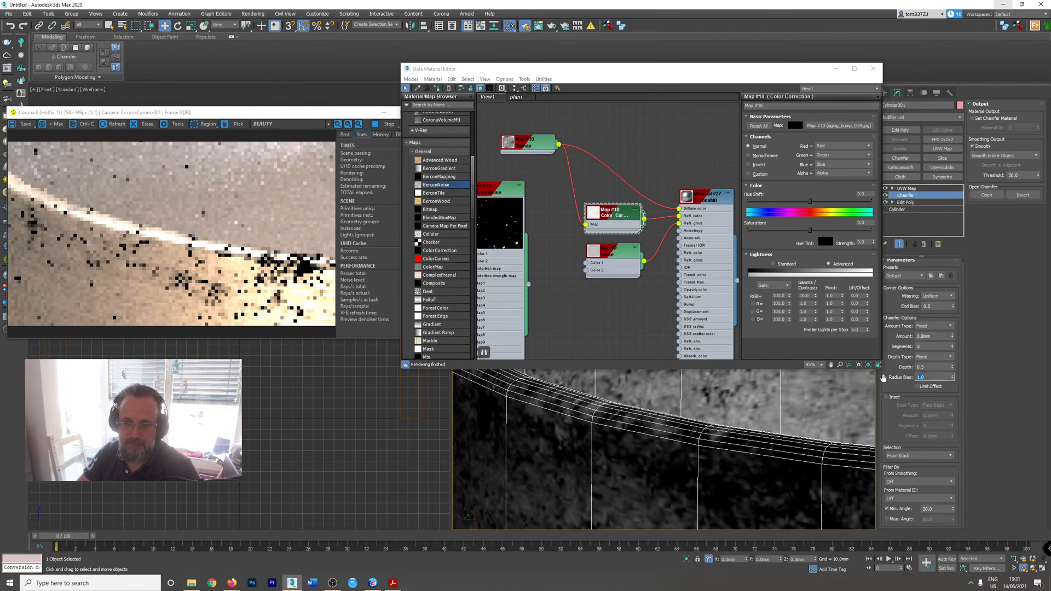
key("Return")
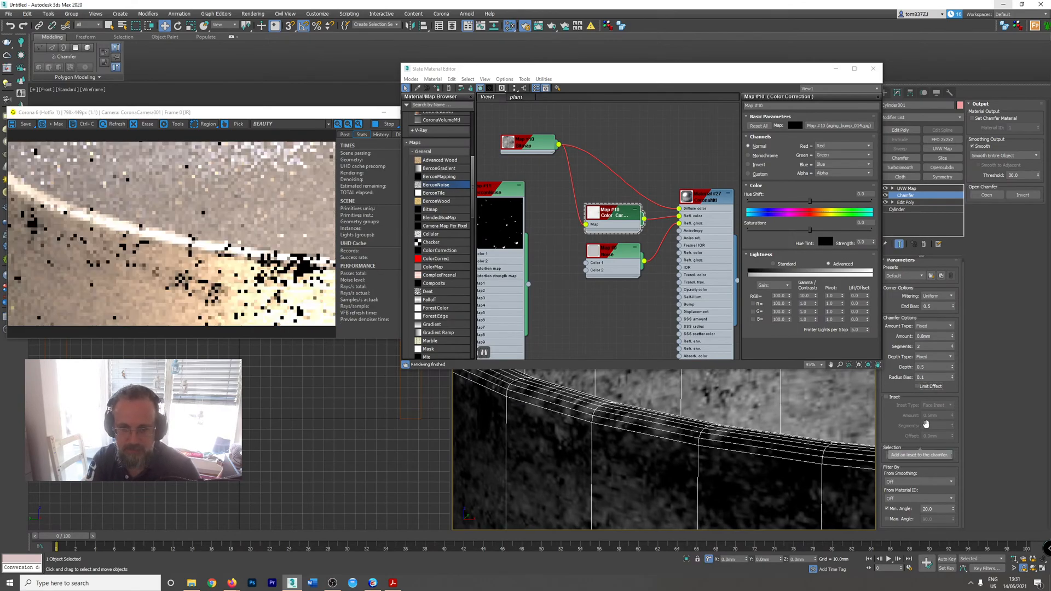
type("0")
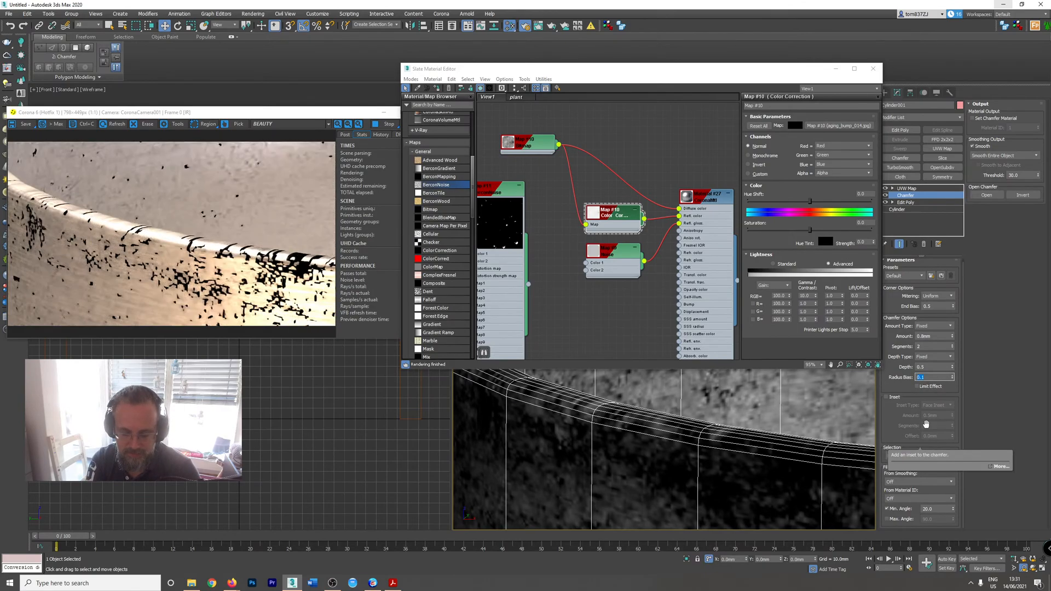
key("Return")
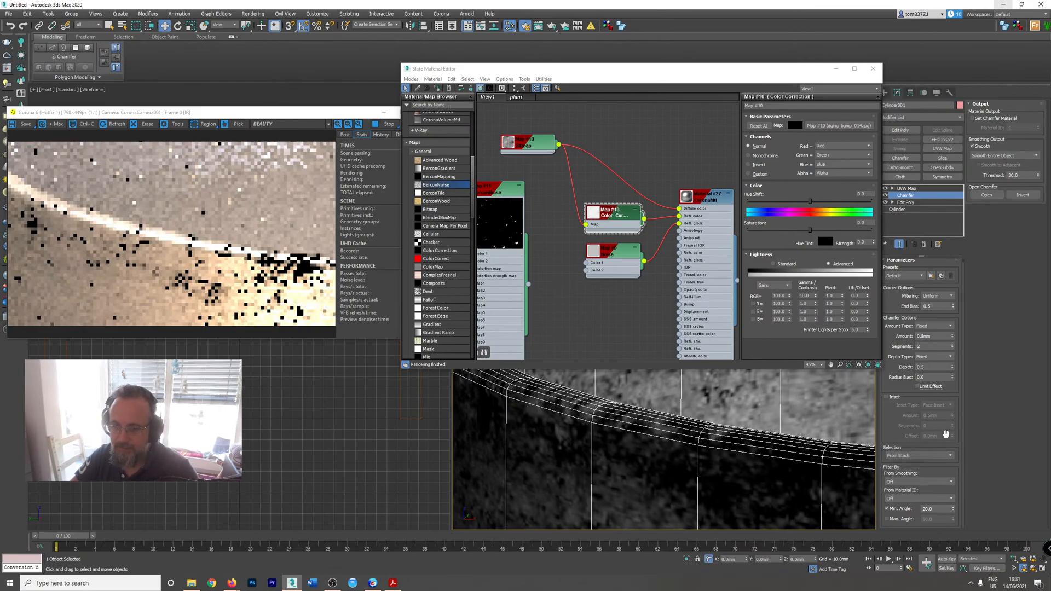
- Try a Chamfer end bias of 1 and return it to 0.5
scroll(938, 312, "up", 1)
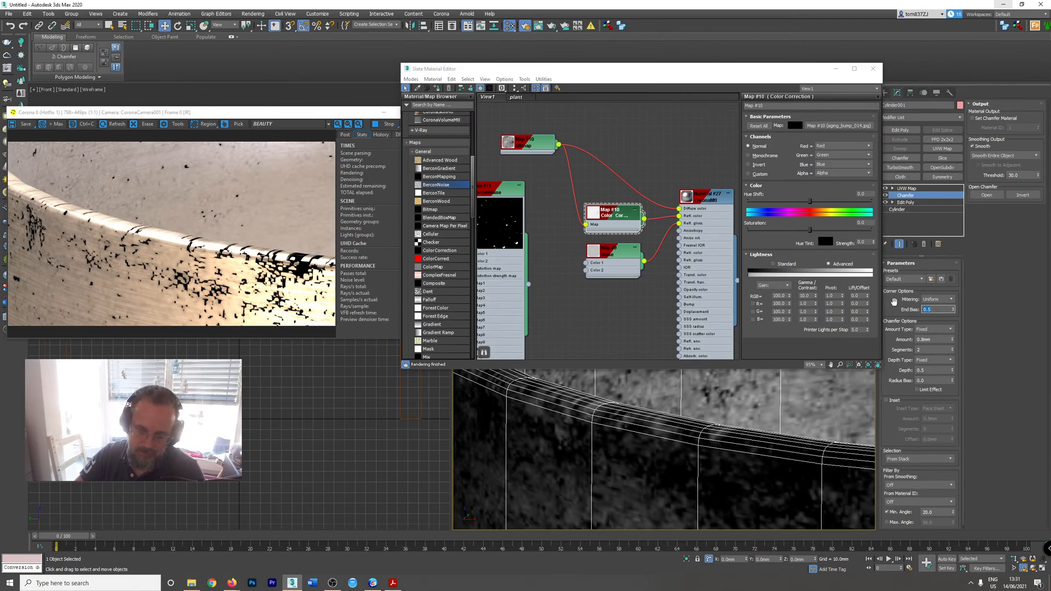
type("1")
key("Return")
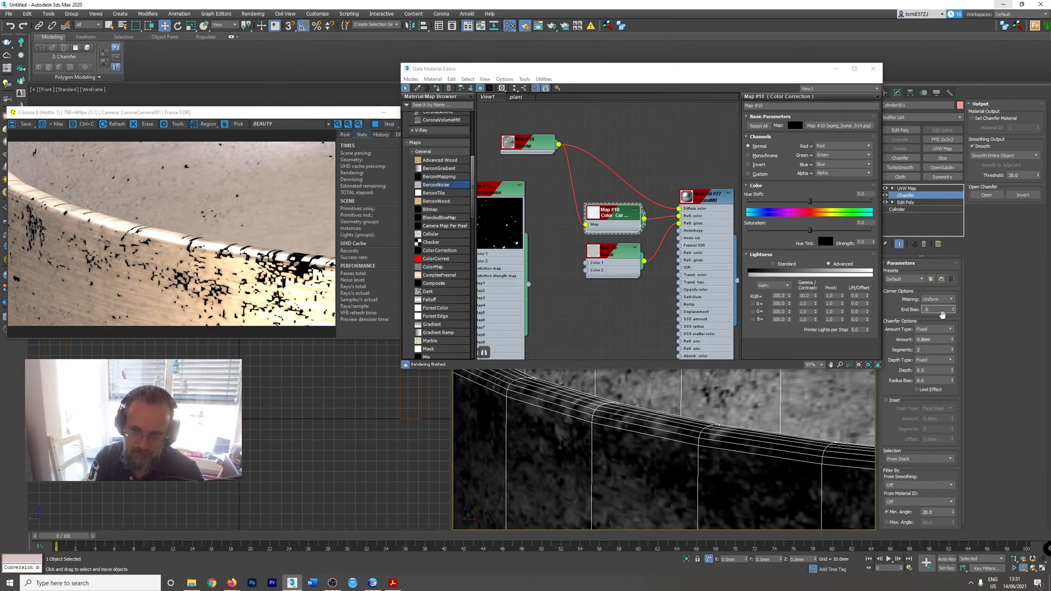
type(".5")
key("Return")
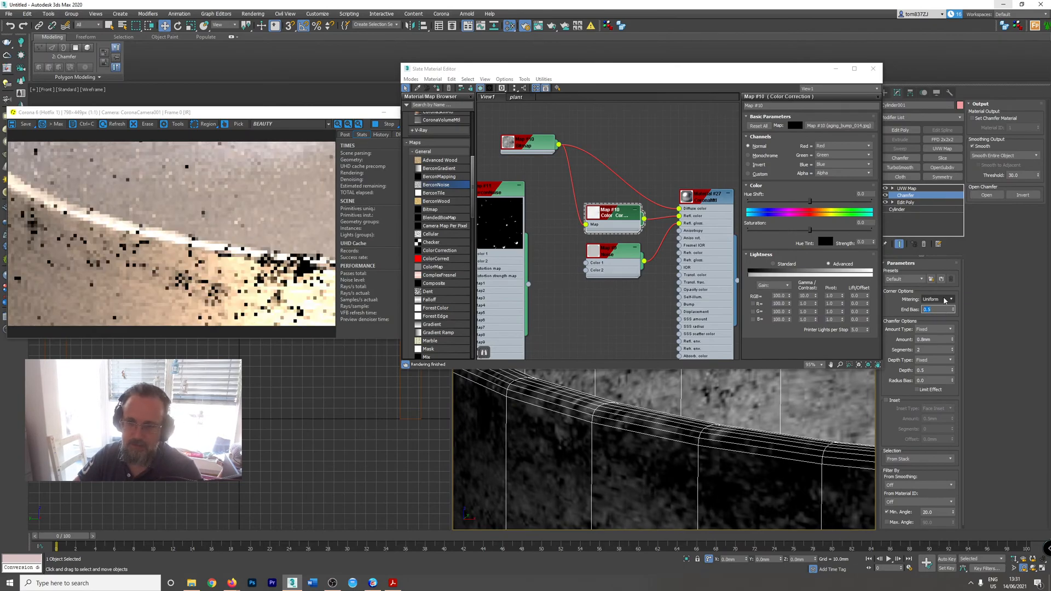
- Examine the chamfer along the cylinder's top rim and bottom edge
scroll(602, 413, "down", 5)
scroll(601, 413, "down", 8)
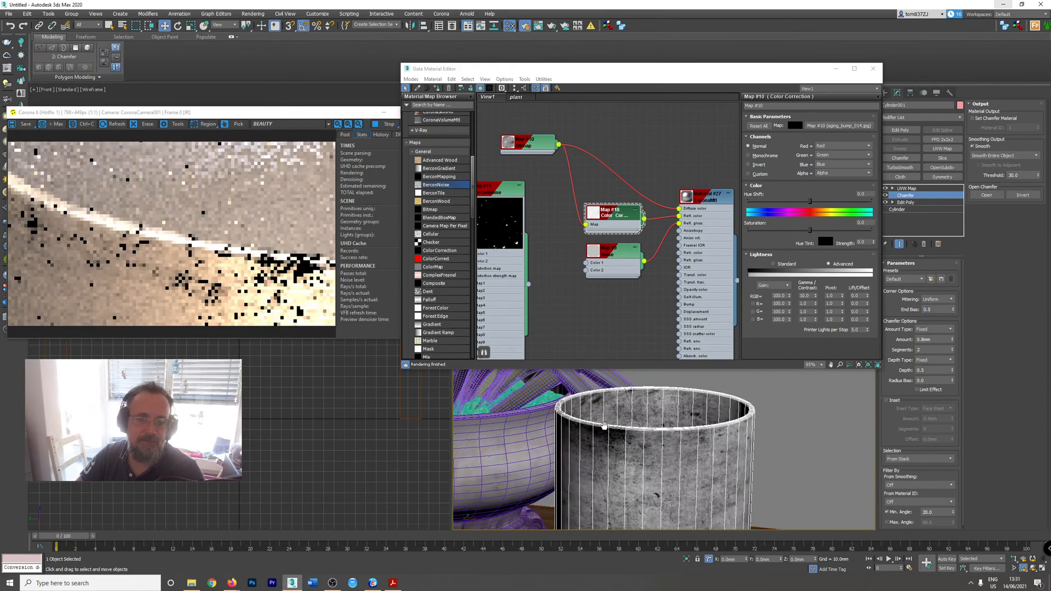
scroll(619, 463, "up", 10)
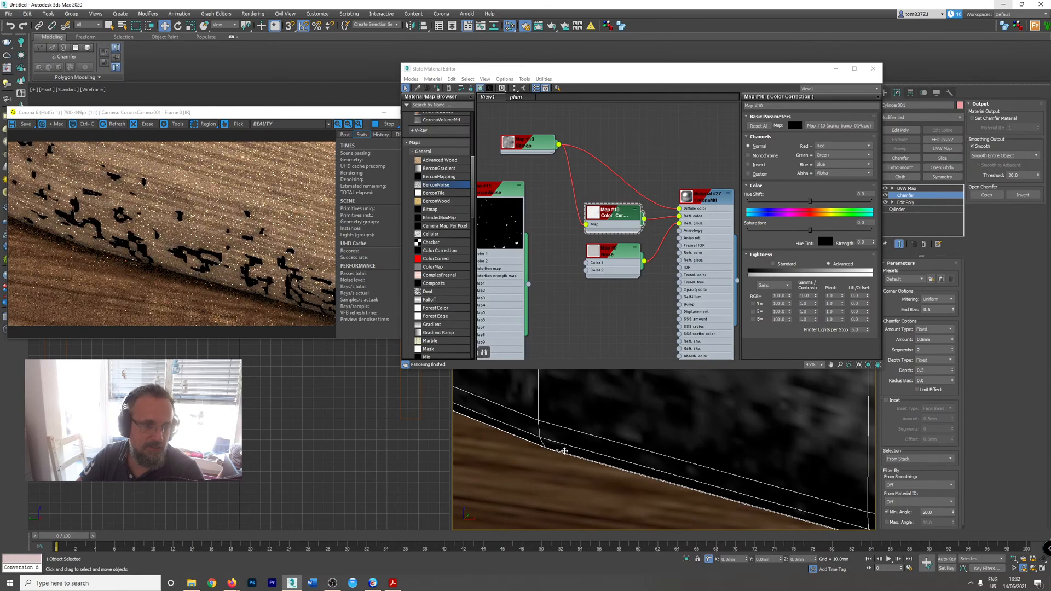
scroll(594, 467, "down", 10)
scroll(594, 466, "up", 10)
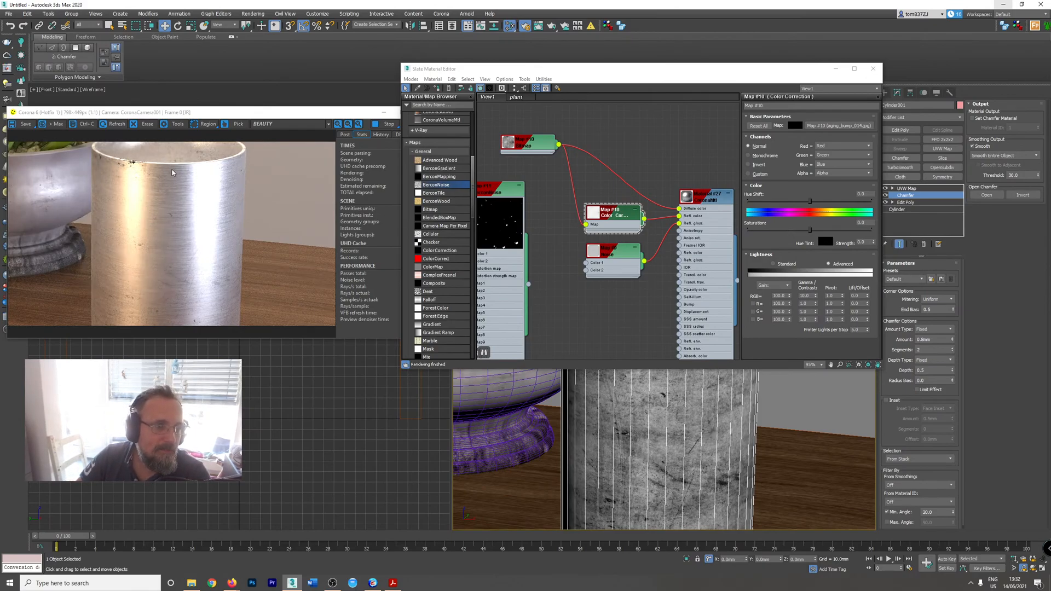
- Connect the grunge bitmap directly to the material's Refl. color in place of the Color Correction map
middle_click_drag(653, 218, 679, 279)
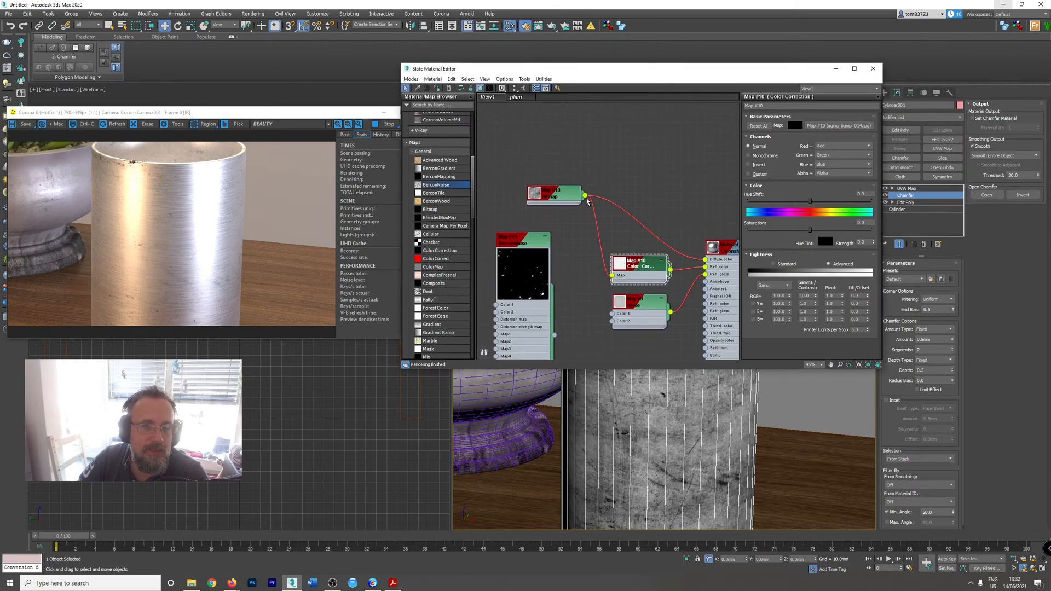
left_click_drag(585, 195, 705, 267)
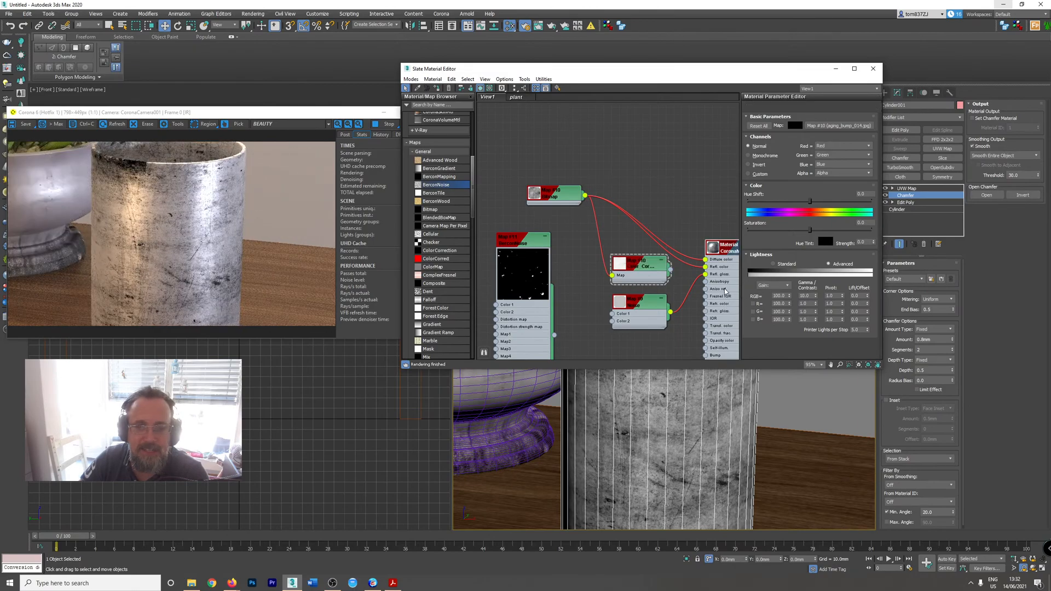
- Try a reflection map amount of 10 on the cylinder's Corona material
left_click(731, 317)
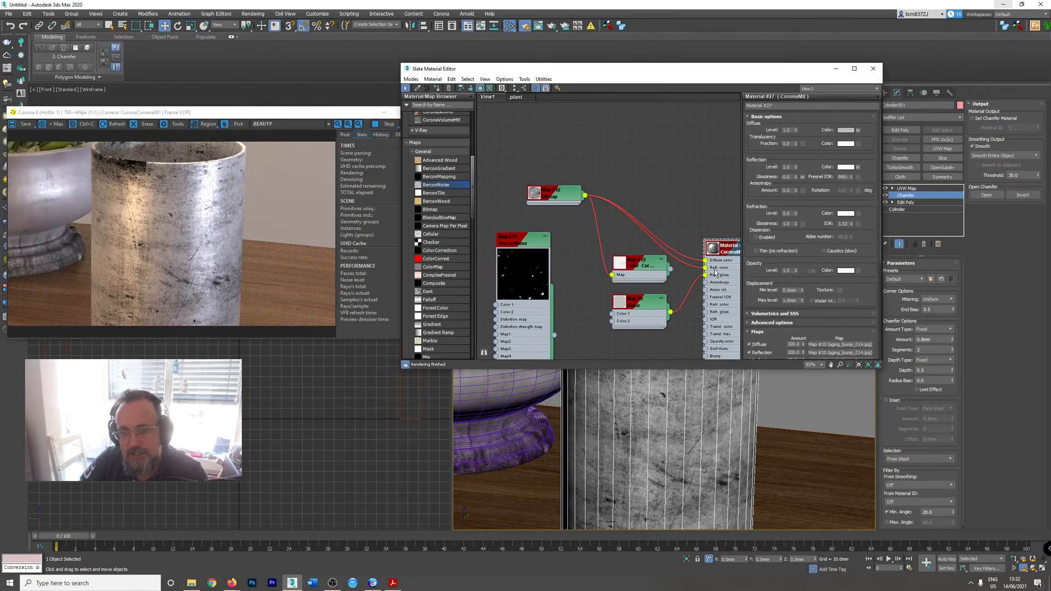
scroll(764, 305, "down", 4)
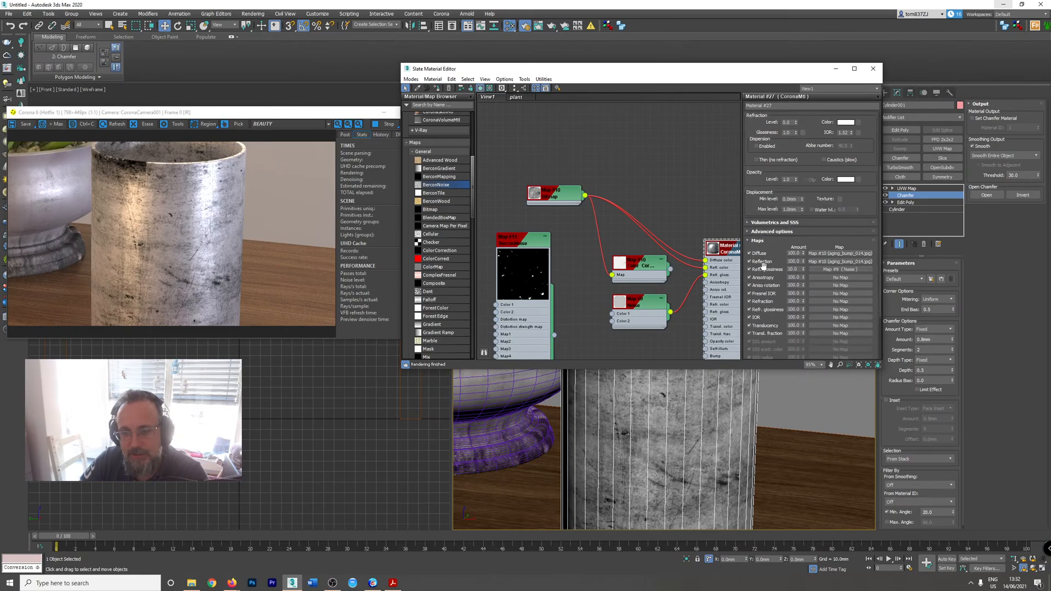
left_click(795, 262)
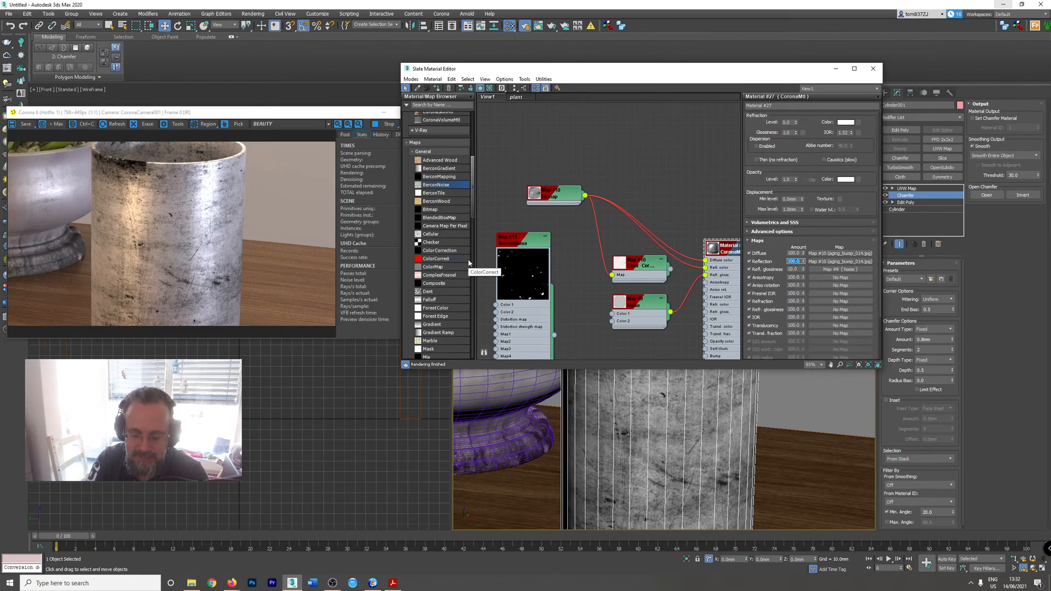
key("Return")
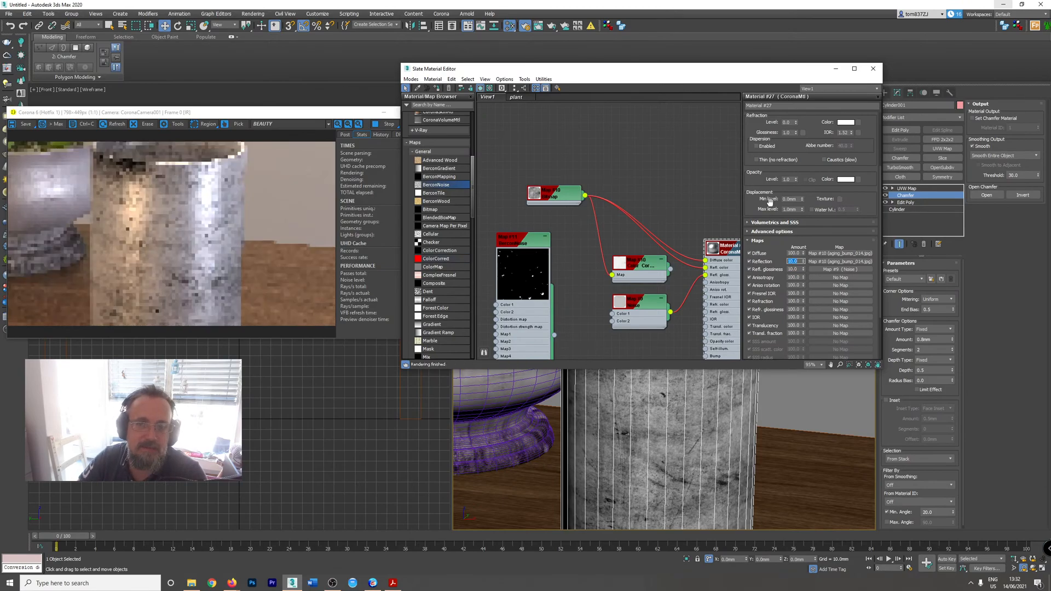
scroll(763, 200, "up", 5)
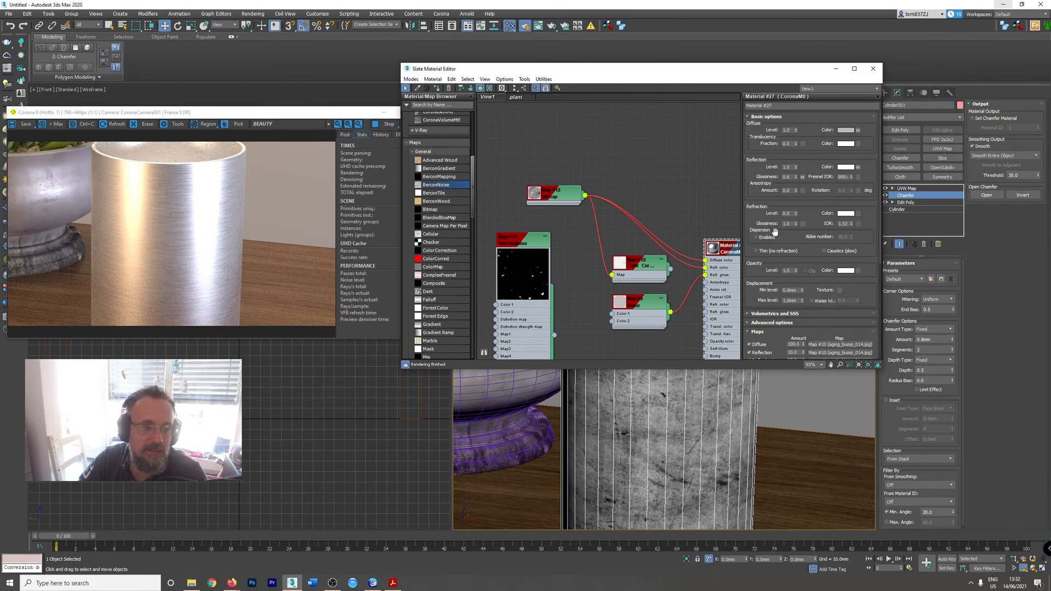
scroll(718, 392, "down", 4)
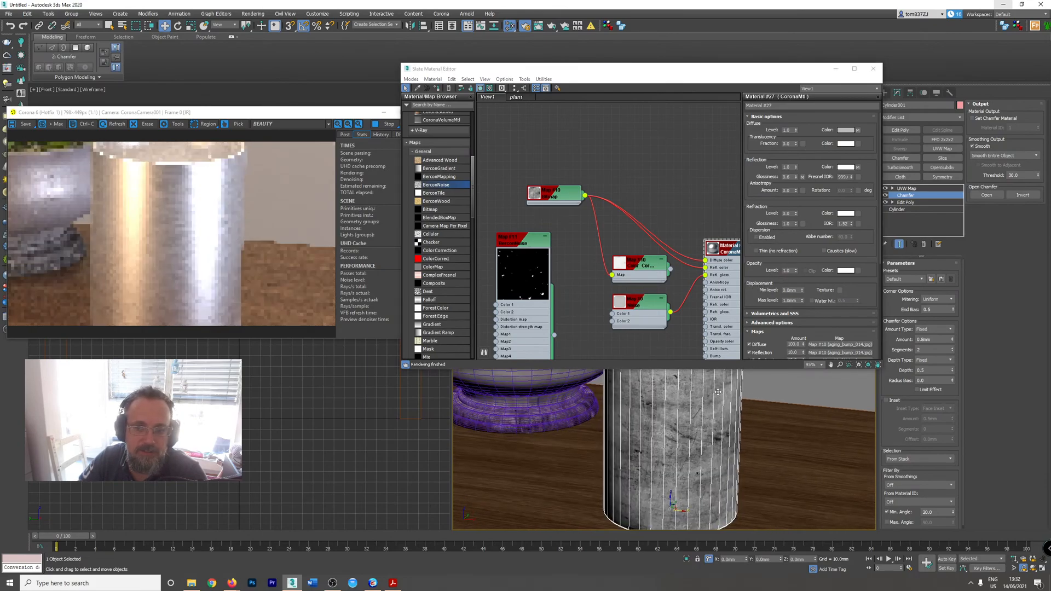
scroll(811, 219, "down", 3)
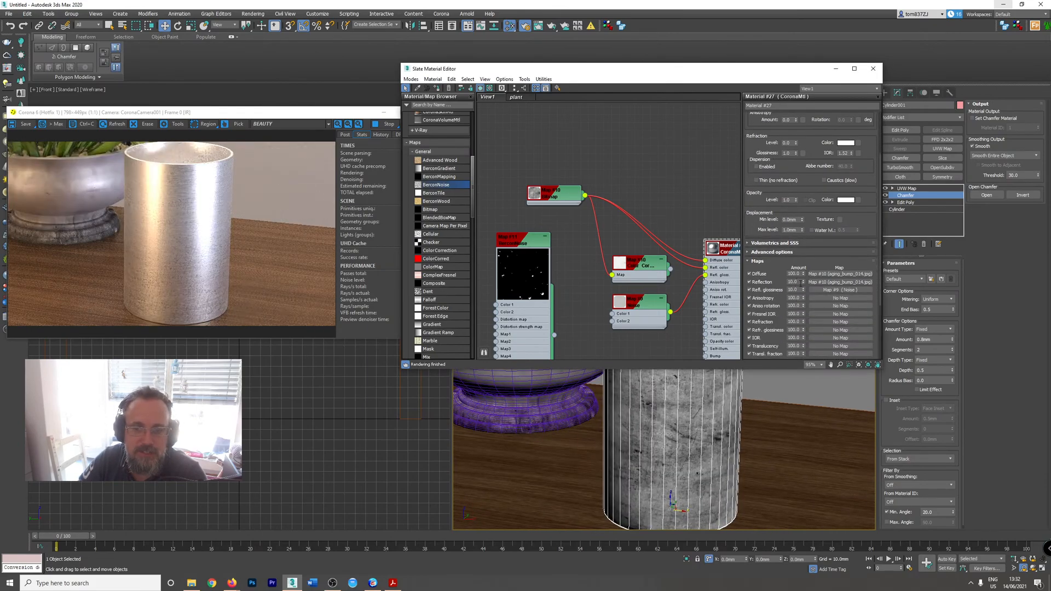
- Try a reflection map amount of 20 on the cylinder's material, and set it to 50
double_click(797, 282)
type("20")
key("Return")
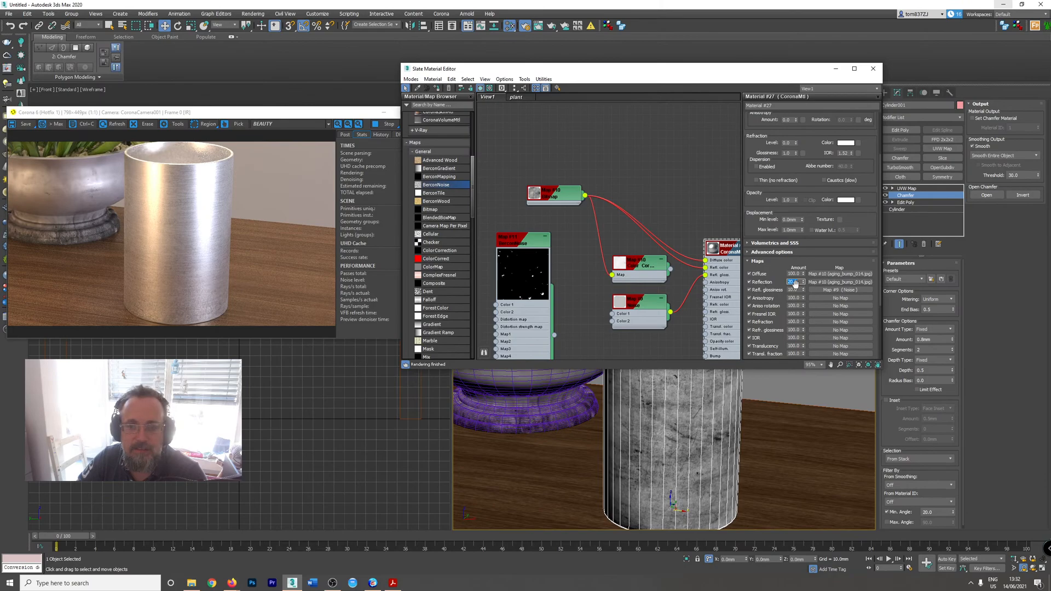
type("50")
key("Return")
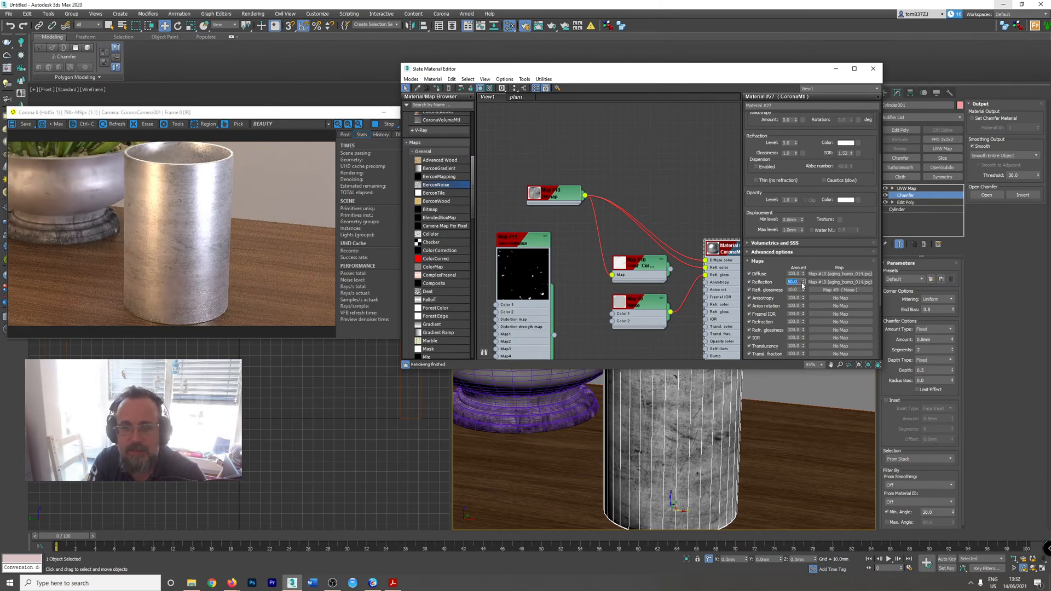
scroll(175, 272, "up", 3)
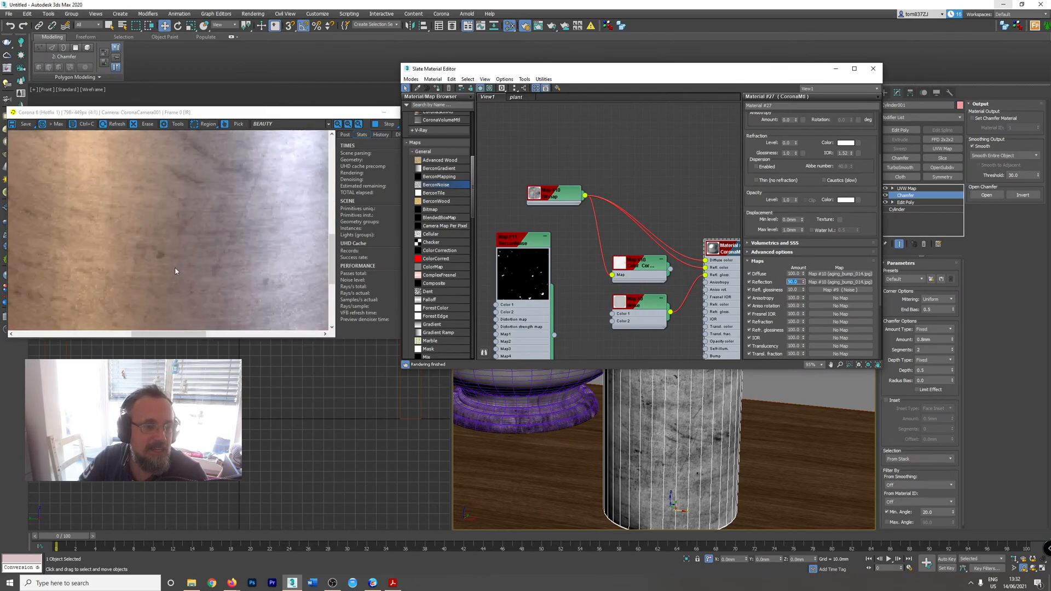
scroll(175, 272, "down", 3)
scroll(712, 428, "up", 8)
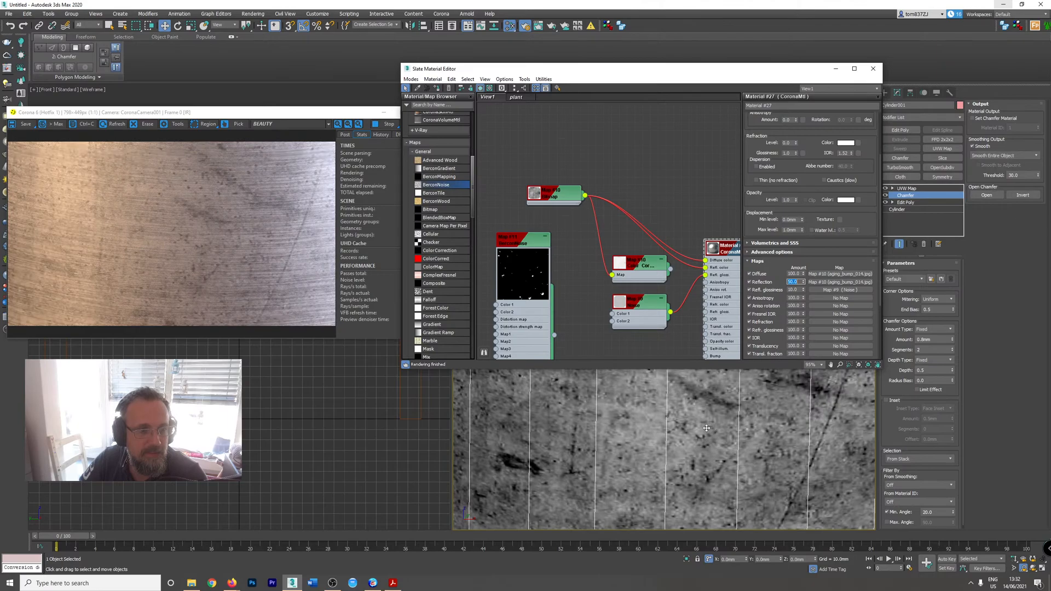
scroll(729, 439, "down", 5)
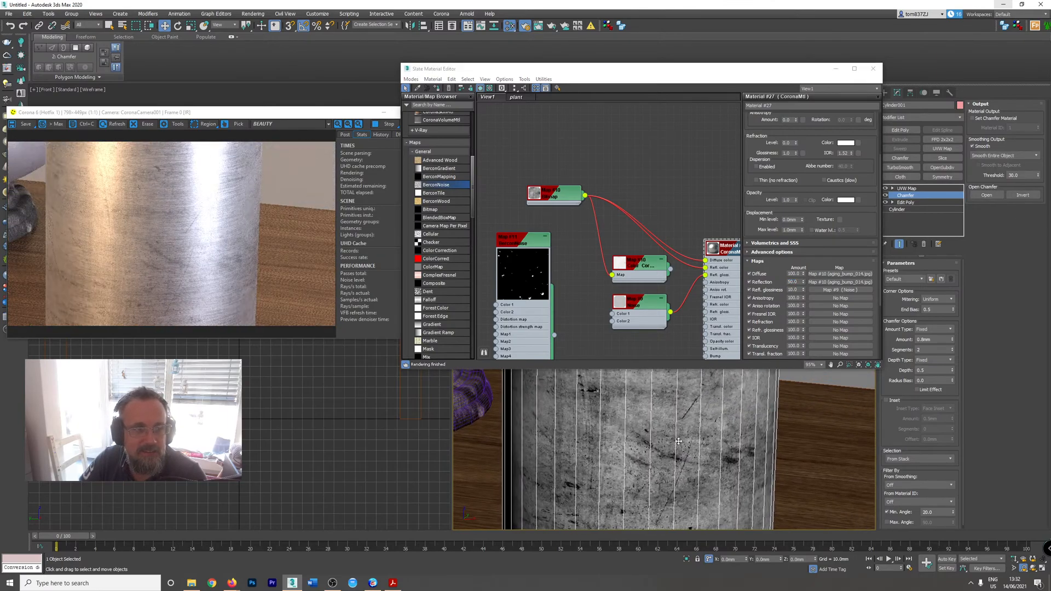
scroll(675, 438, "down", 6)
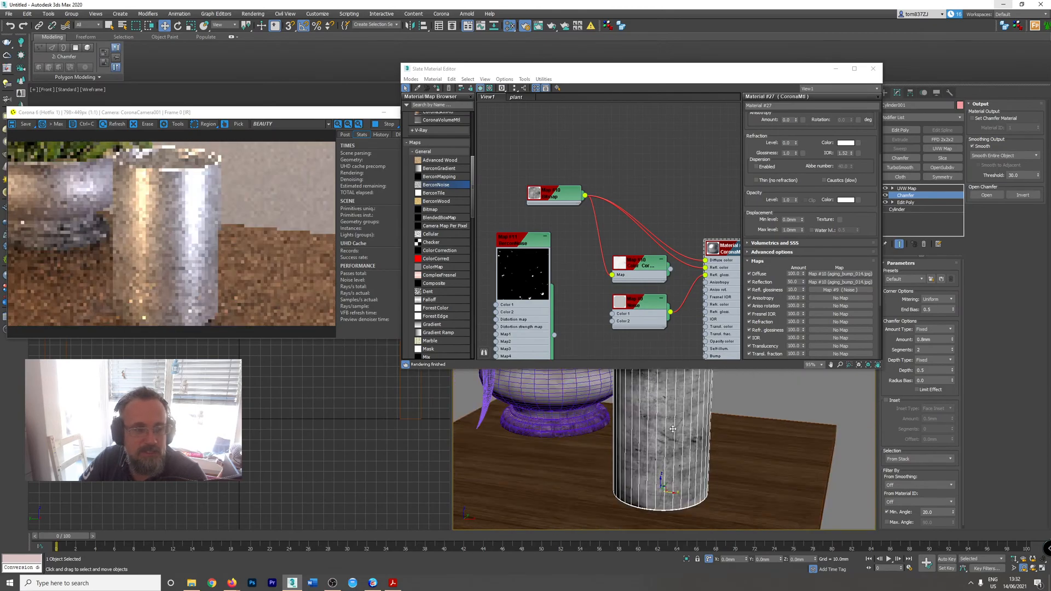
scroll(673, 428, "down", 1)
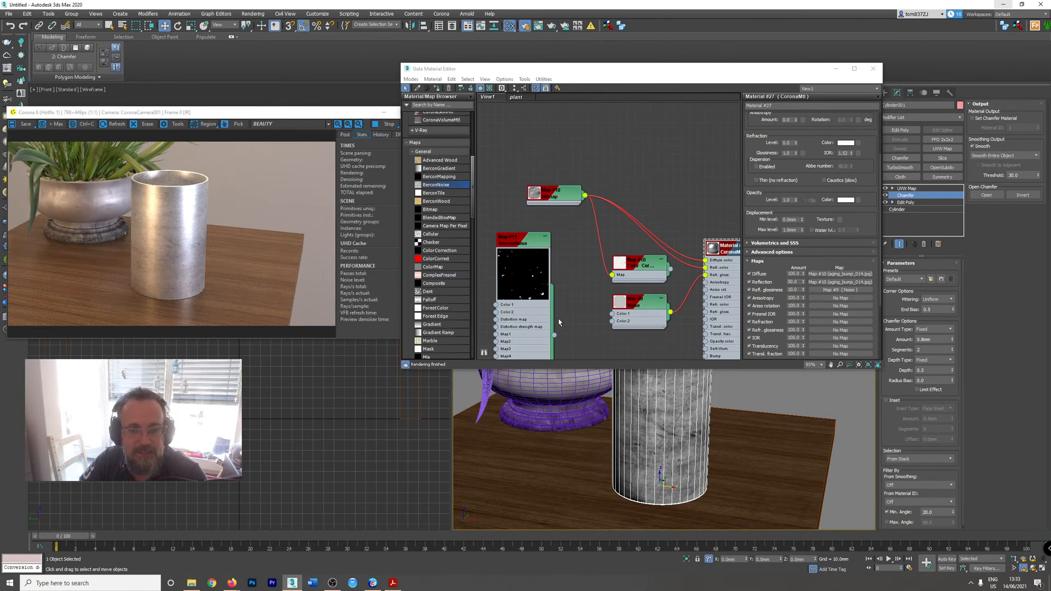
- Change the cylinder's material type to CoronaLayeredMtl, keeping the old material as a sub-material
scroll(552, 215, "down", 1)
middle_click_drag(670, 291, 583, 229)
right_click(581, 215)
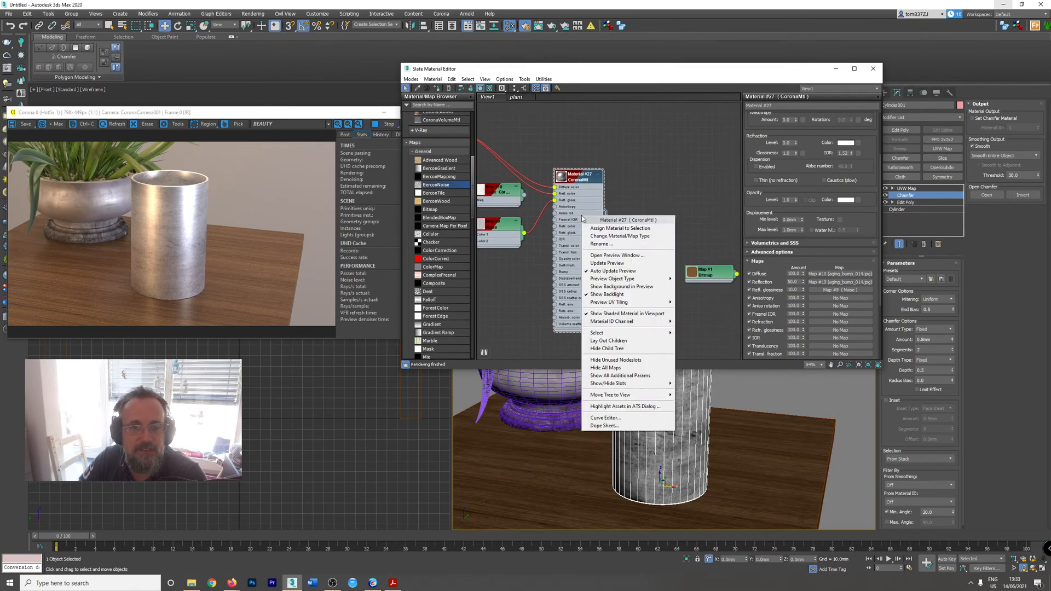
left_click(605, 240)
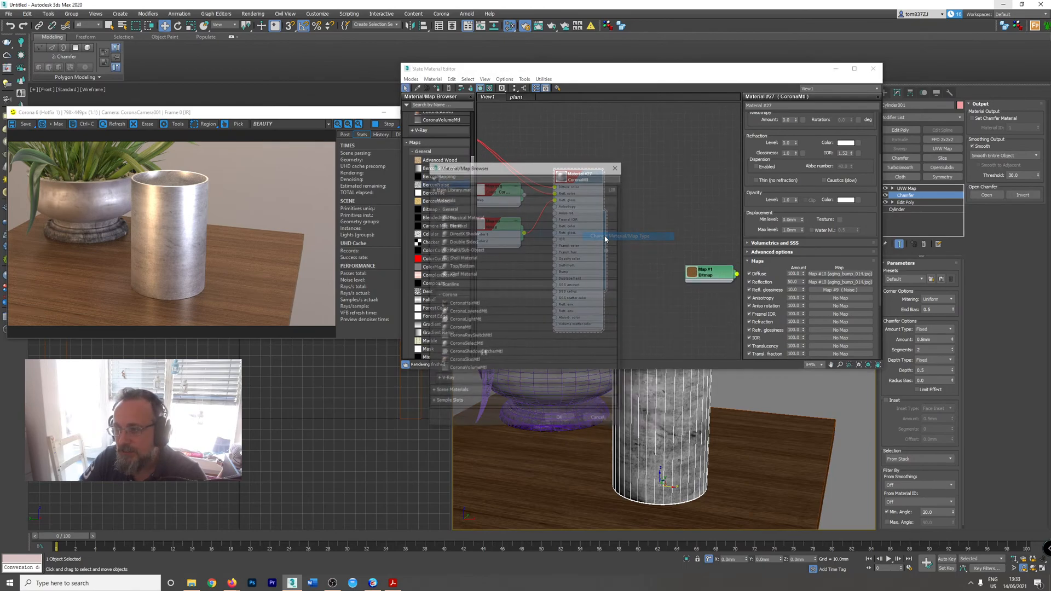
double_click(472, 312)
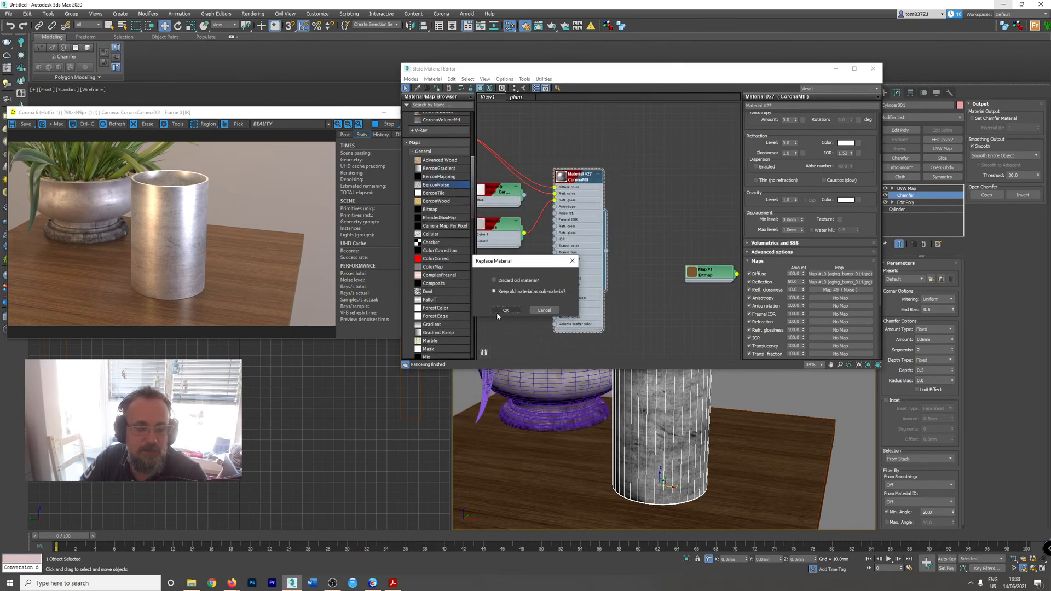
left_click(505, 310)
- Move the layered material node clear of the material tree and delete the unused Color Correction map
scroll(591, 255, "down", 6)
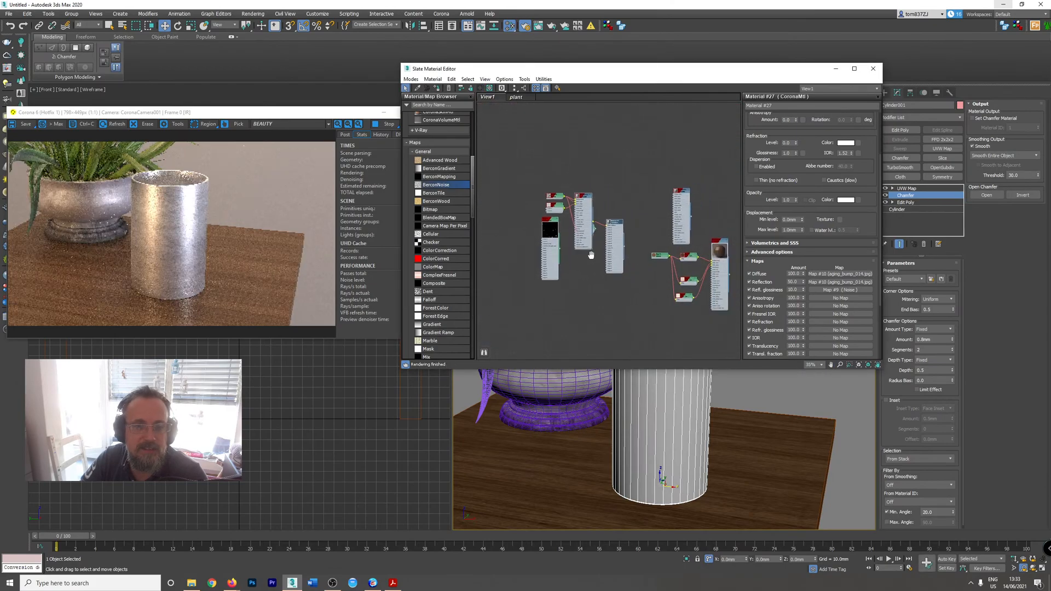
middle_click_drag(591, 255, 556, 275)
left_click_drag(579, 243, 571, 123)
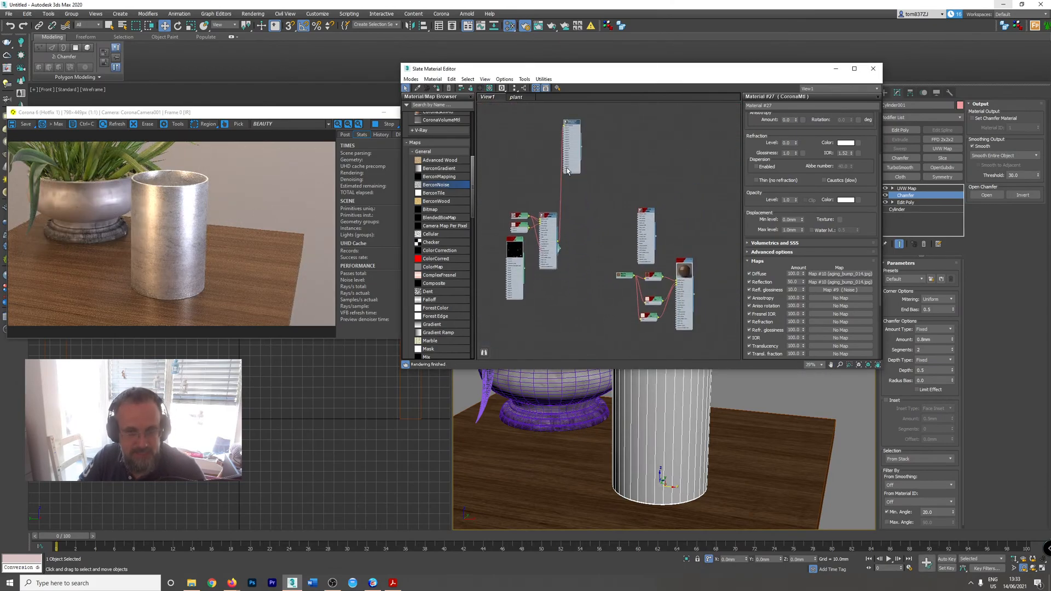
middle_click_drag(525, 155, 557, 227)
scroll(572, 323, "up", 3)
left_click_drag(590, 316, 547, 253)
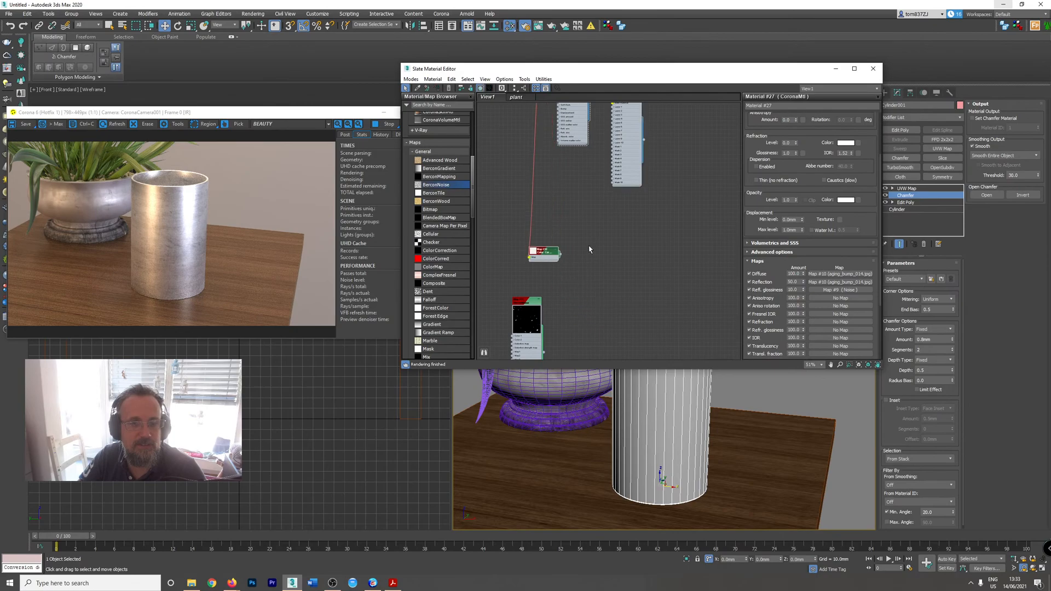
left_click(562, 255)
left_click(553, 251)
key("Delete")
- Reposition the layered material node beside its base material
scroll(521, 220, "down", 1)
middle_click_drag(520, 220, 551, 278)
scroll(611, 232, "up", 2)
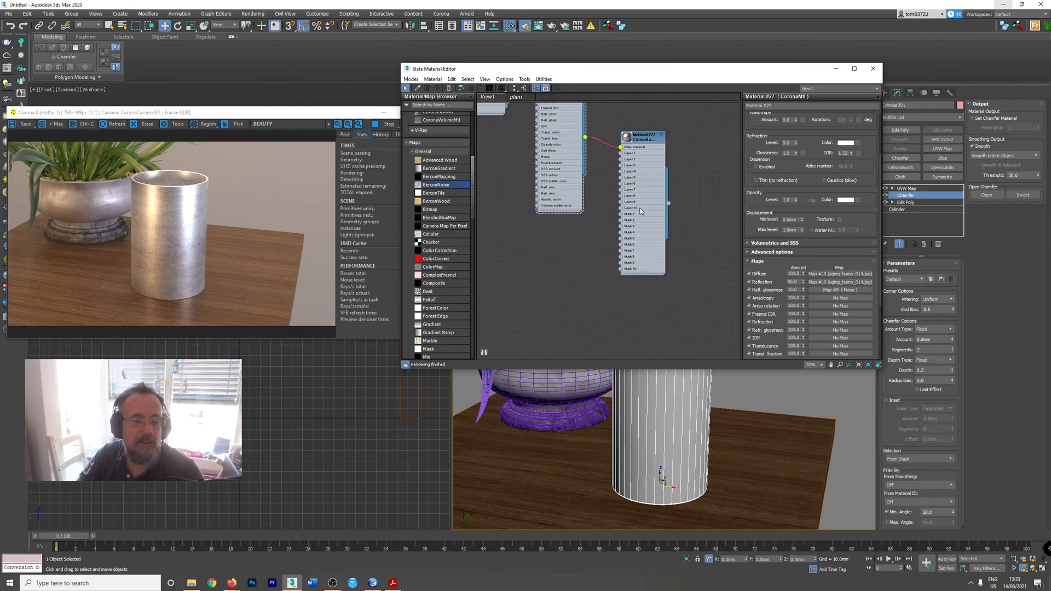
left_click_drag(642, 210, 661, 243)
- Add a new CoronaMtl below the base material and assign it to the selected cylinder
scroll(438, 202, "up", 6)
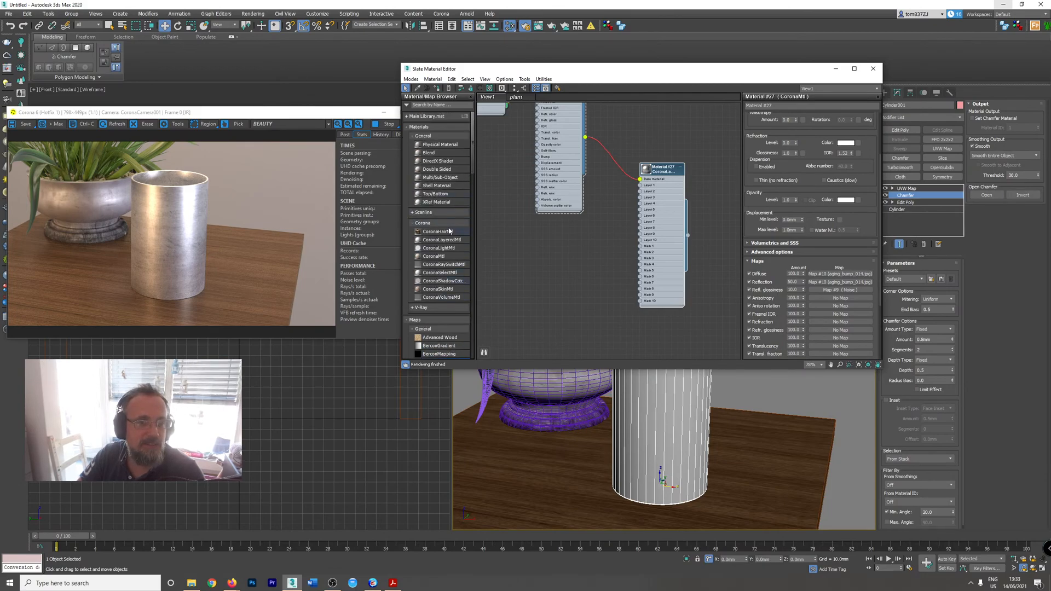
left_click_drag(442, 258, 548, 251)
double_click(565, 314)
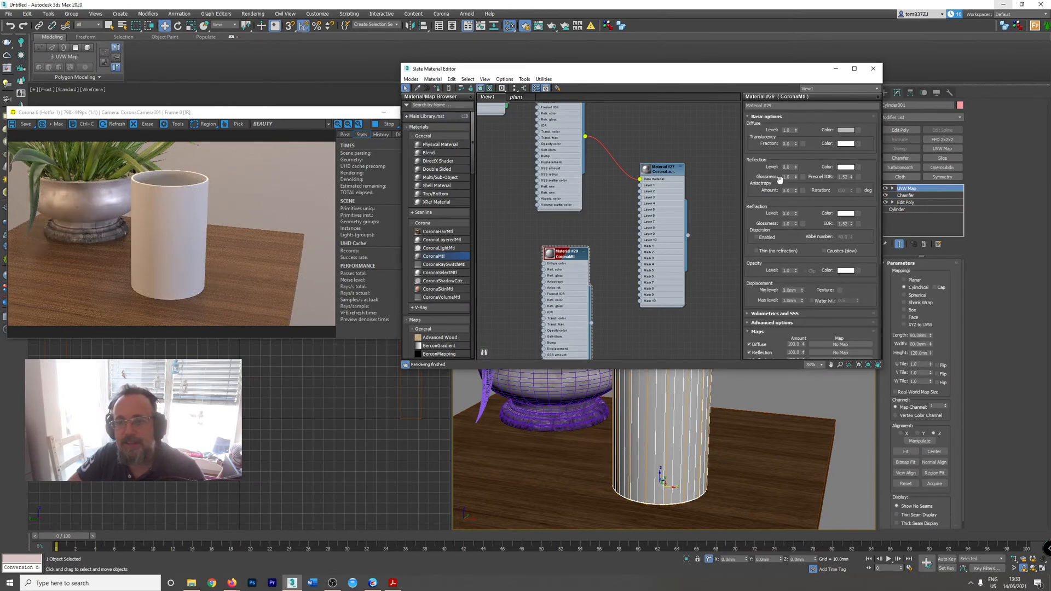
- Set the new material's reflection level to 1, Fresnel IOR to 999 and reflection glossiness to 0.9
left_click(796, 167)
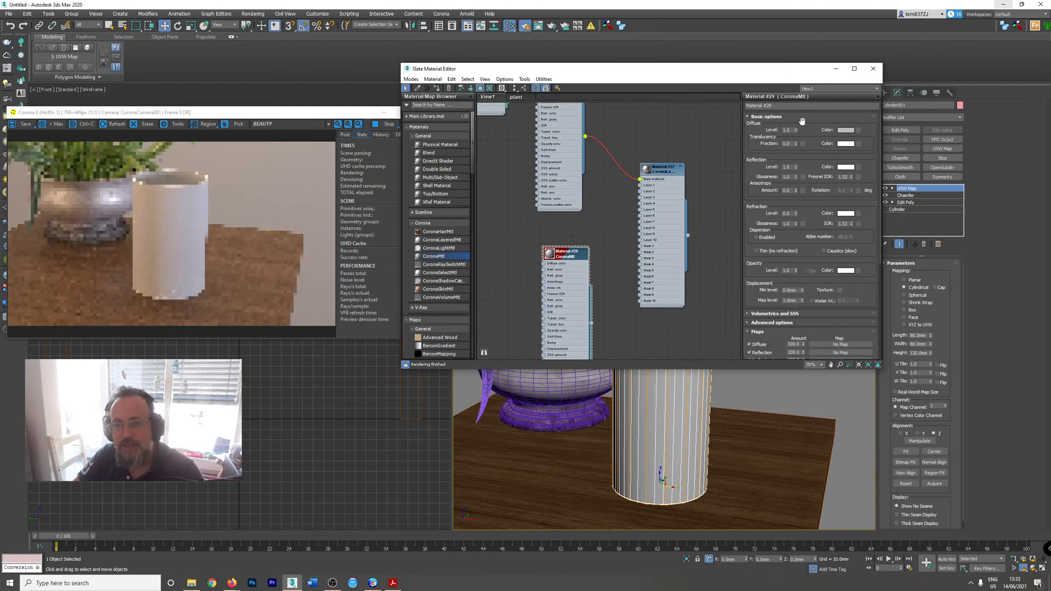
double_click(843, 176)
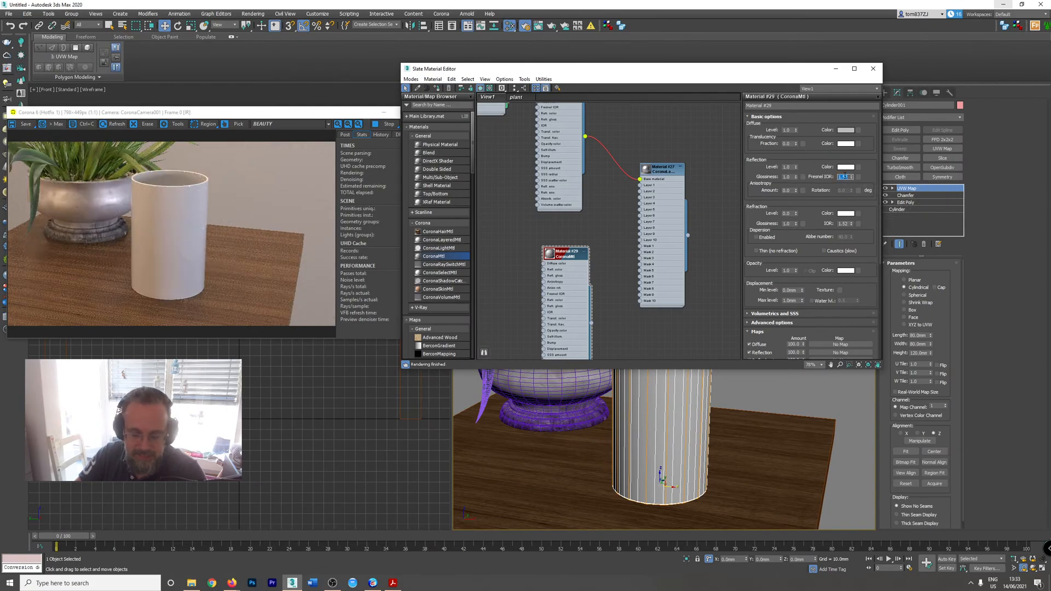
type("999")
key("Return")
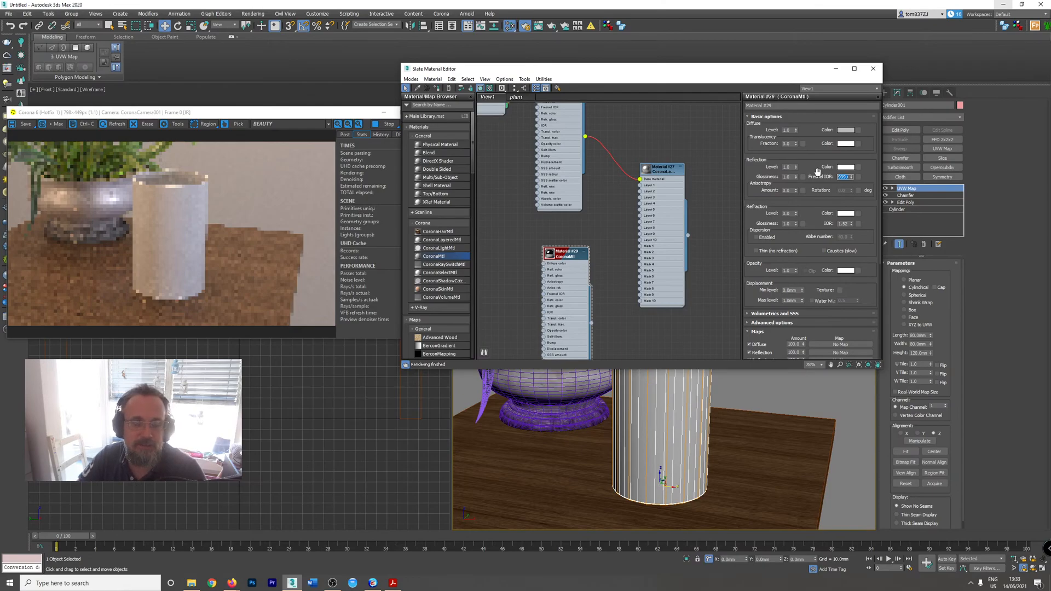
double_click(791, 178)
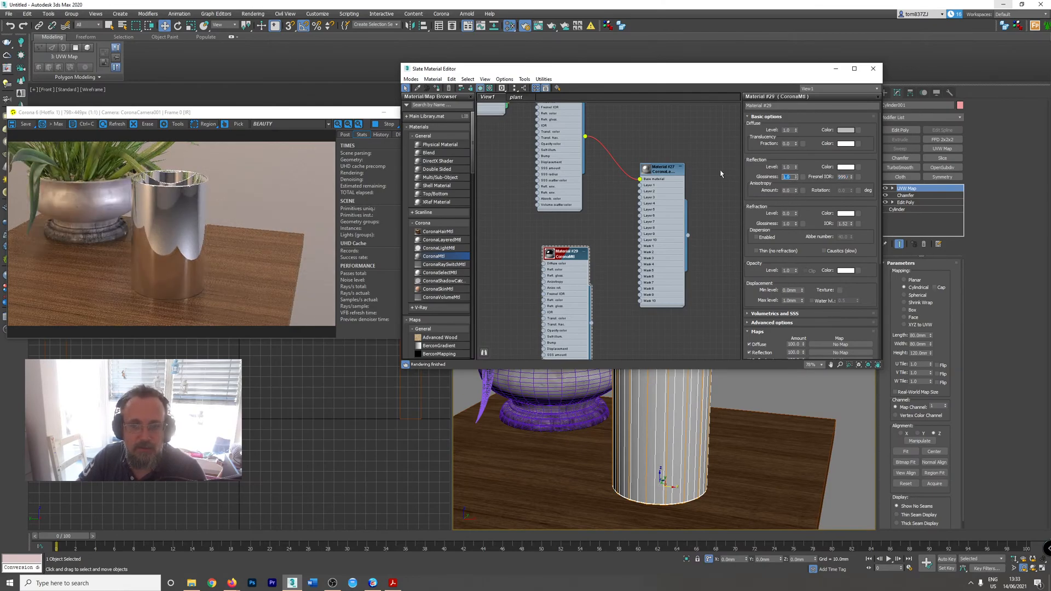
type("0.9")
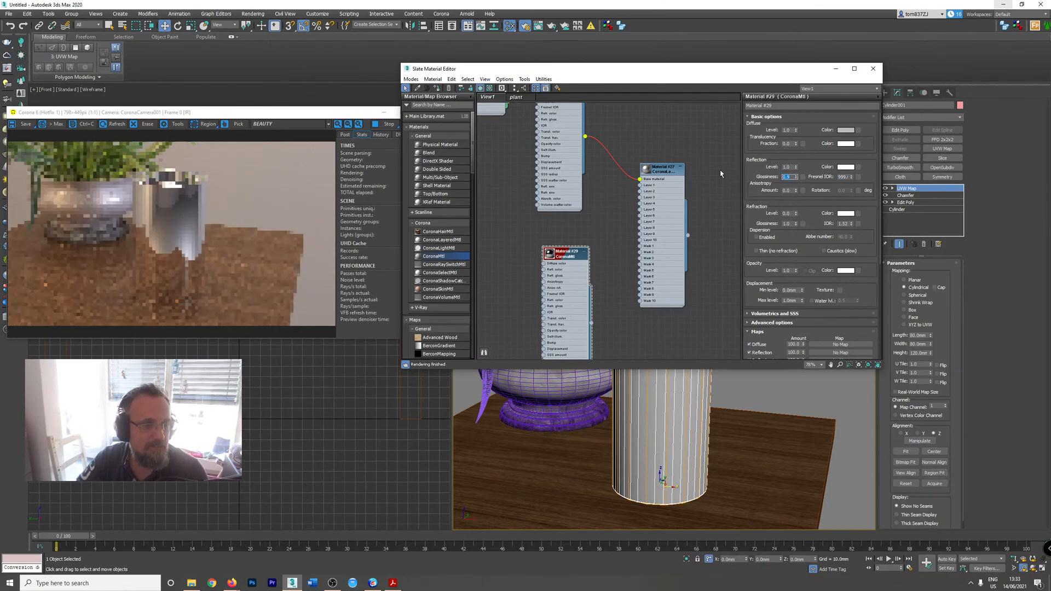
key("Return")
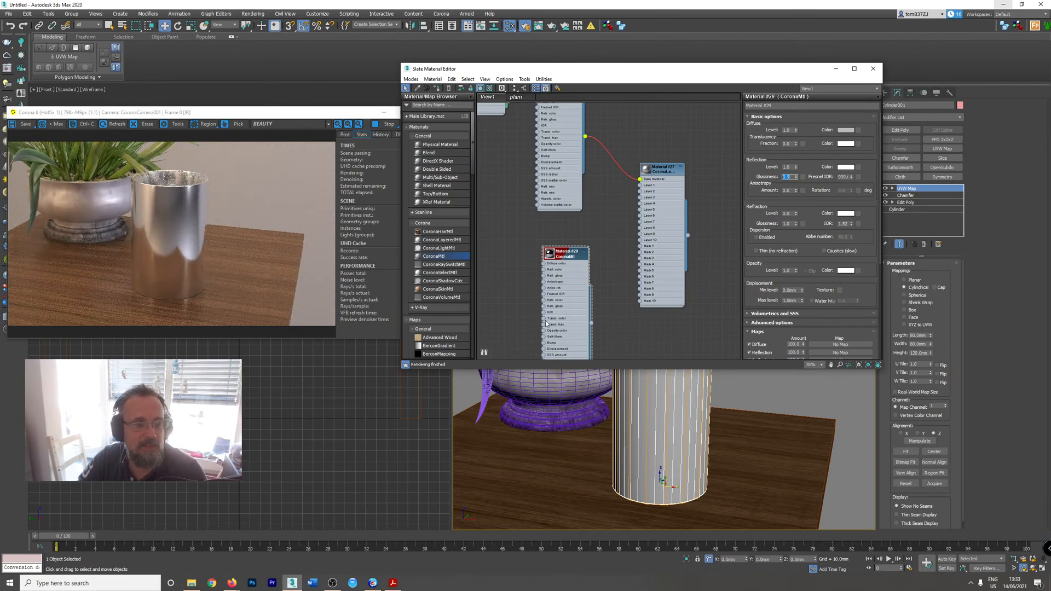
- Examine the new metal's reflections on the cylinder from close up and from a wider view
scroll(693, 404, "up", 5)
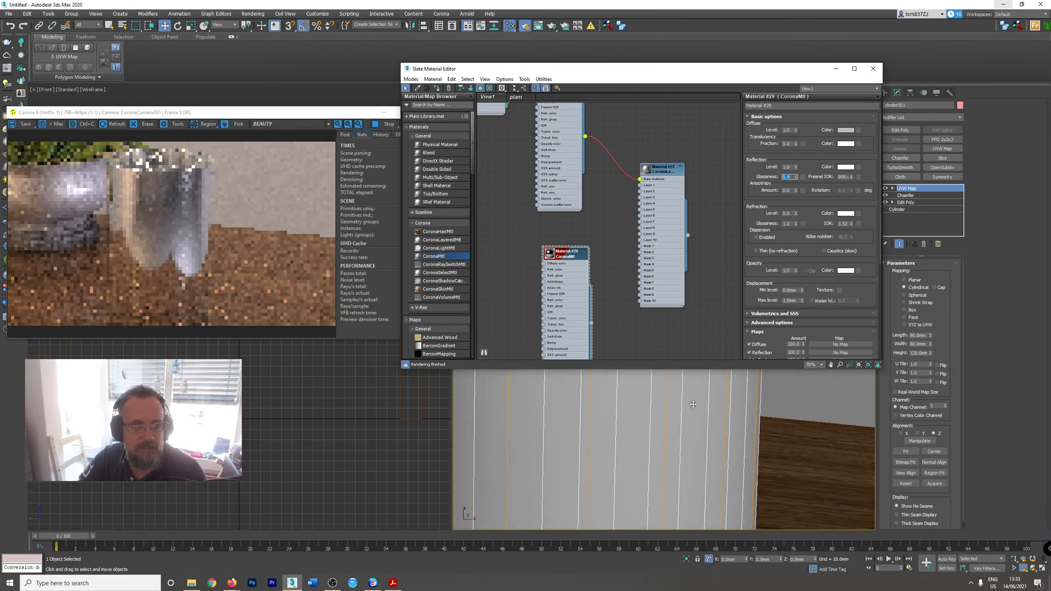
scroll(682, 400, "down", 2)
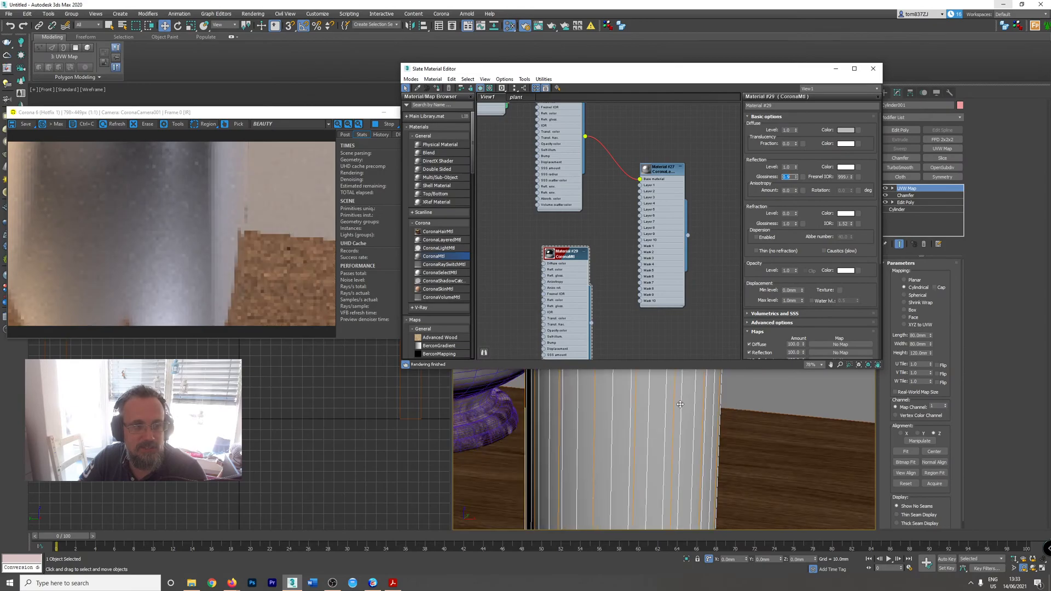
scroll(639, 408, "down", 3)
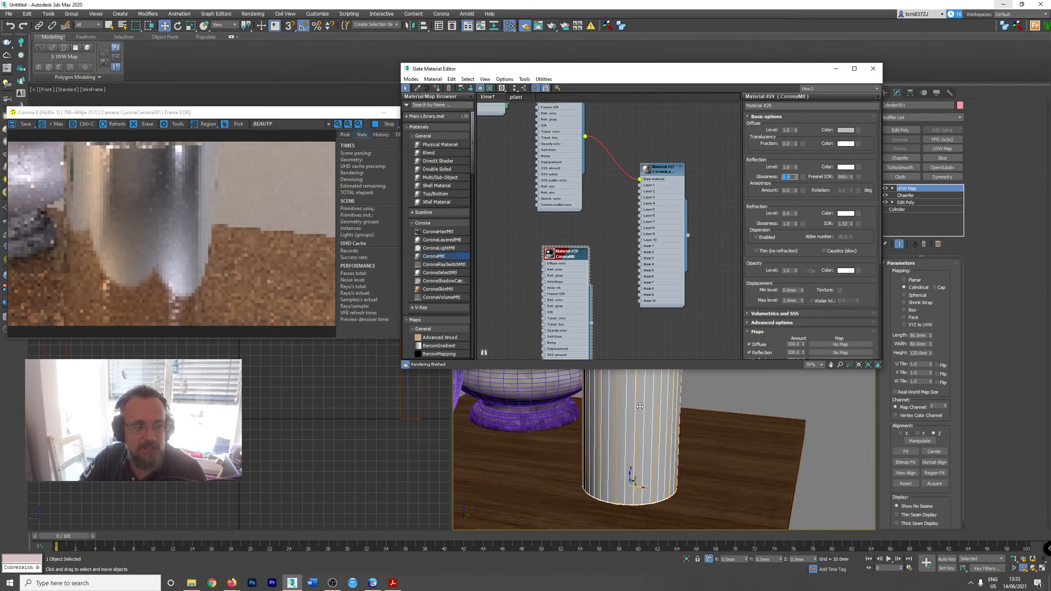
middle_click_drag(620, 403, 636, 410)
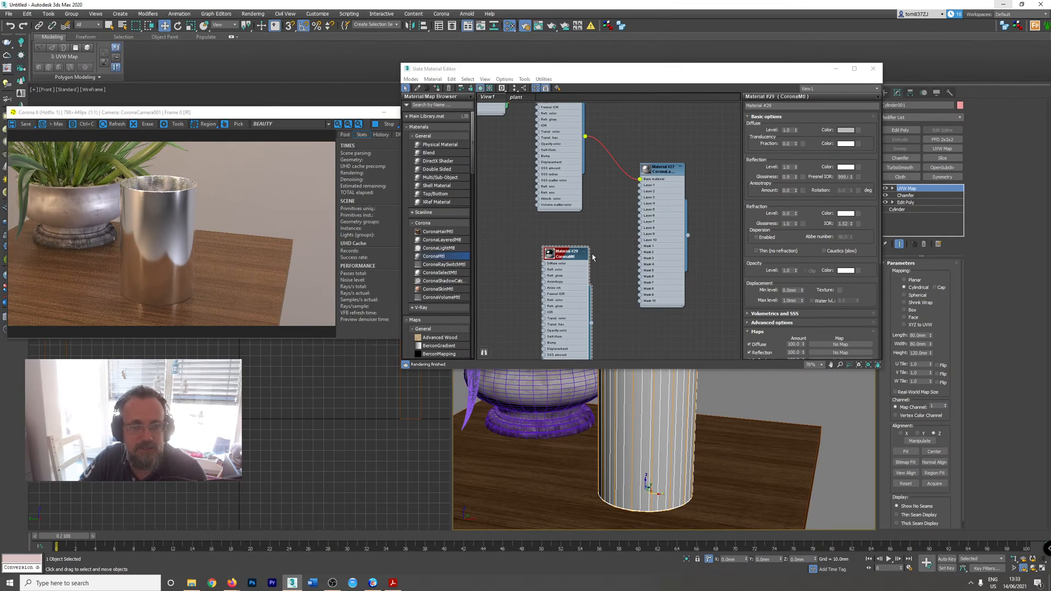
scroll(631, 409, "down", 5)
scroll(607, 420, "up", 5)
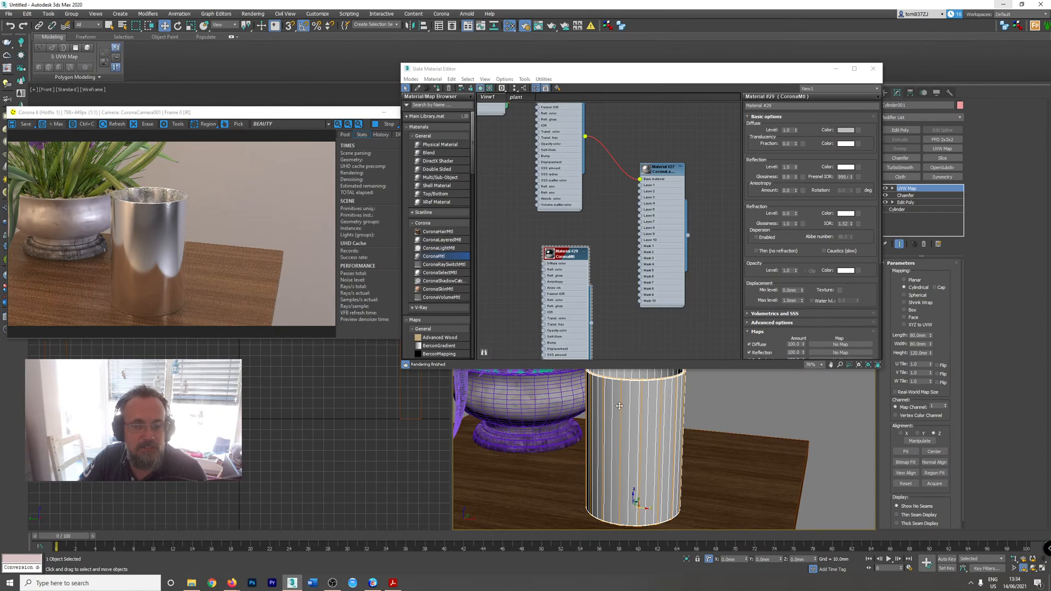
scroll(597, 251, "down", 1)
middle_click_drag(612, 246, 626, 188)
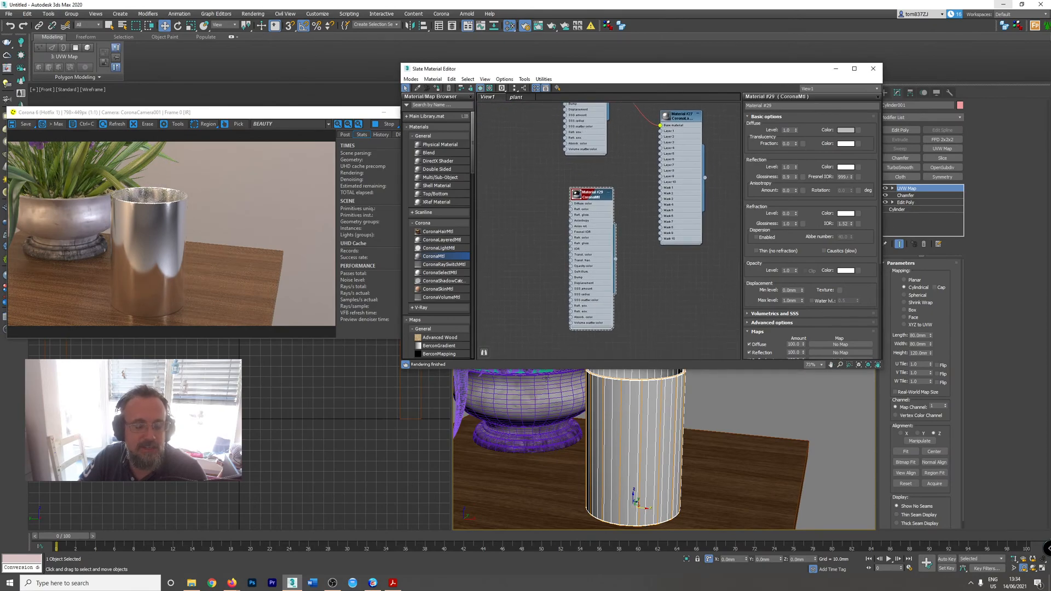
- Look through the aging_bump images in the F:\Maps\Grunge folder, previewing several for a suitable grunge texture
left_click(191, 582)
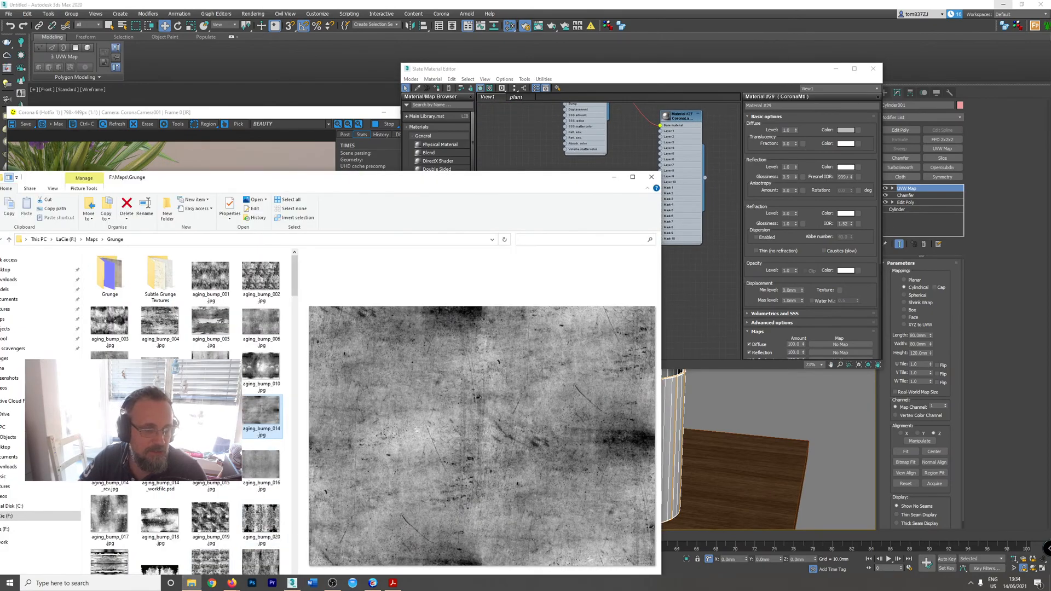
scroll(186, 411, "down", 10)
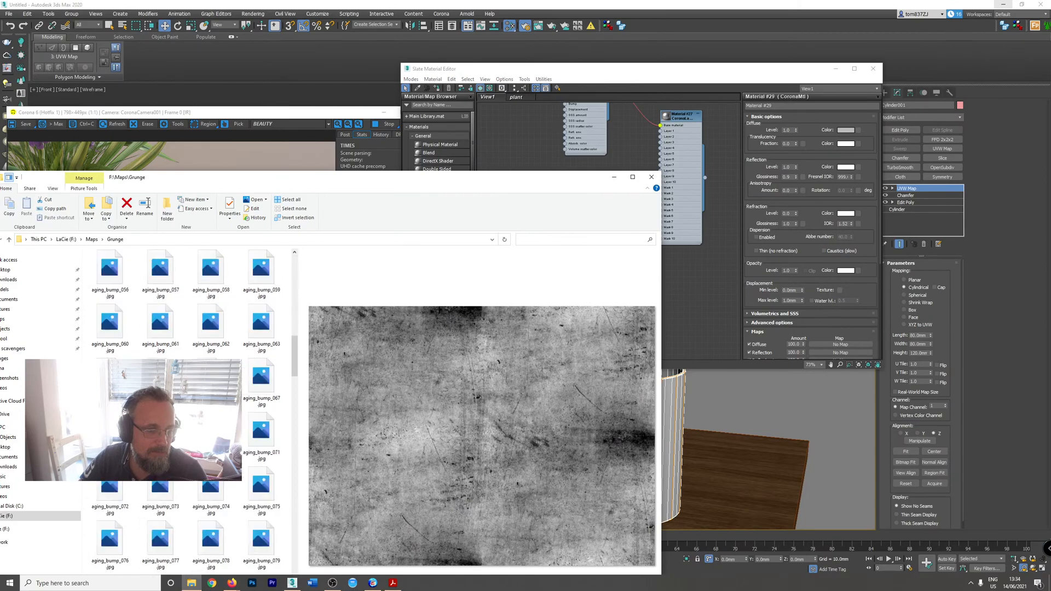
double_click(262, 434)
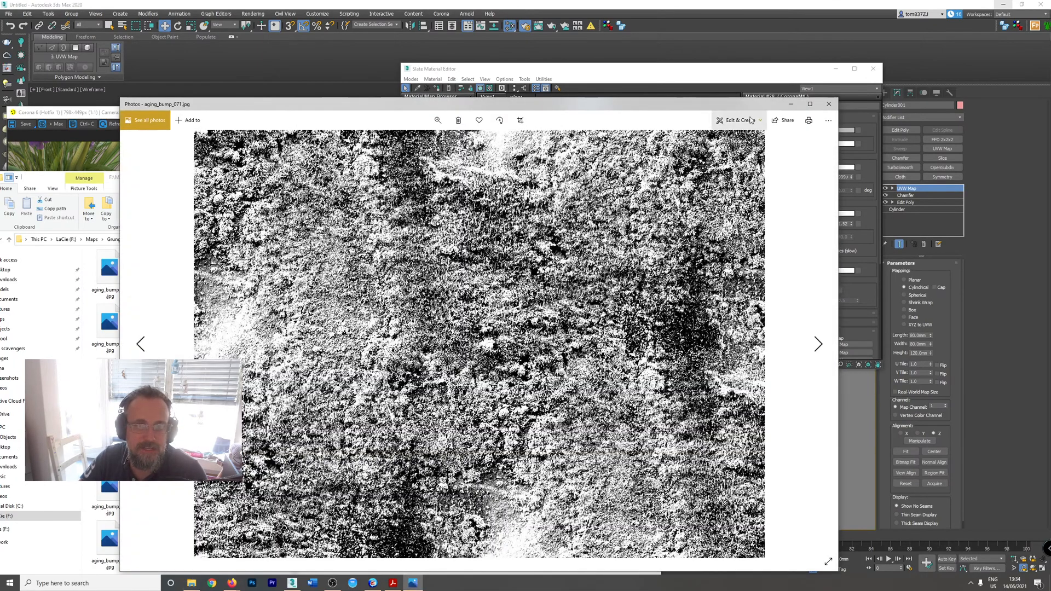
left_click(829, 104)
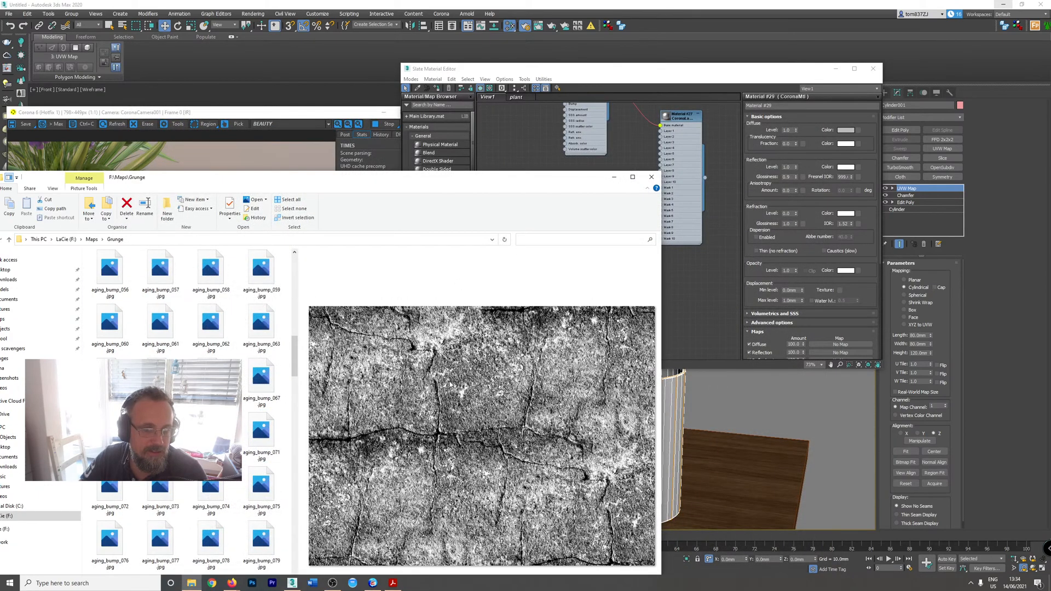
left_click(224, 385)
left_click(260, 391)
left_click(223, 390)
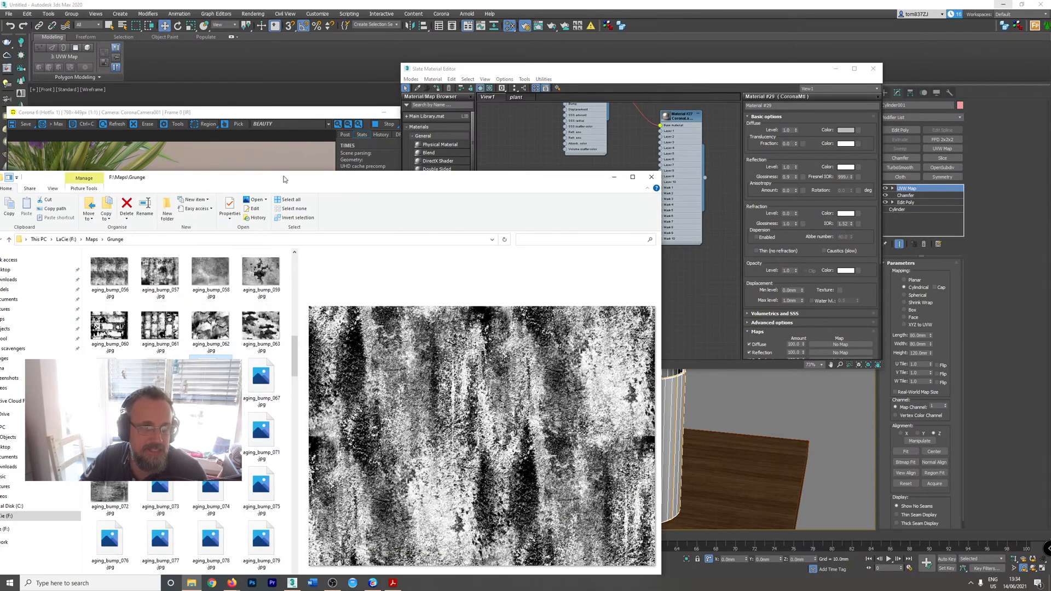
left_click_drag(283, 178, 297, 278)
left_click(224, 378)
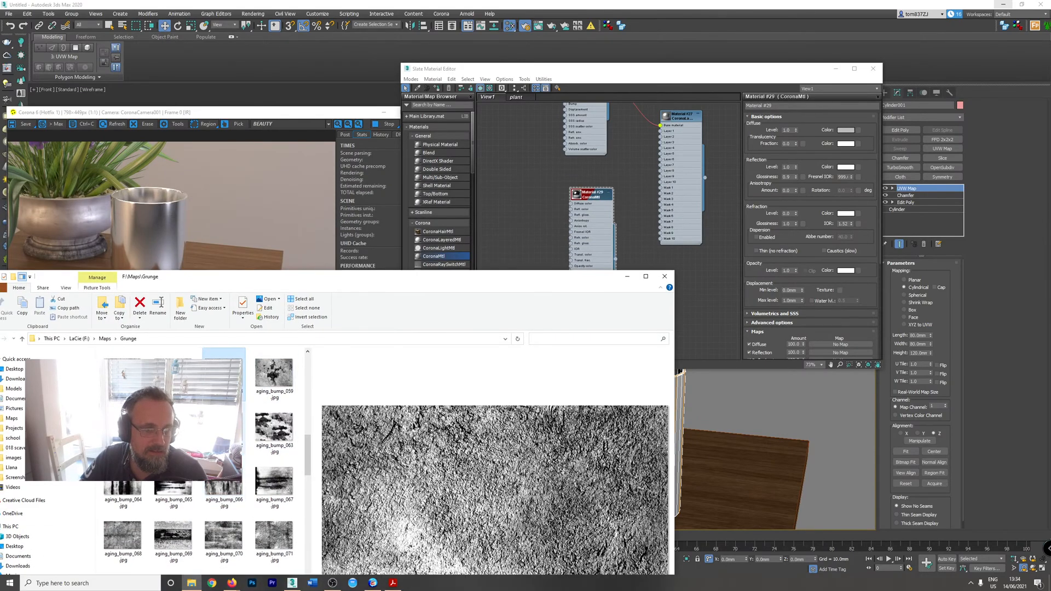
left_click(229, 486)
scroll(229, 486, "down", 3)
scroll(253, 412, "down", 5)
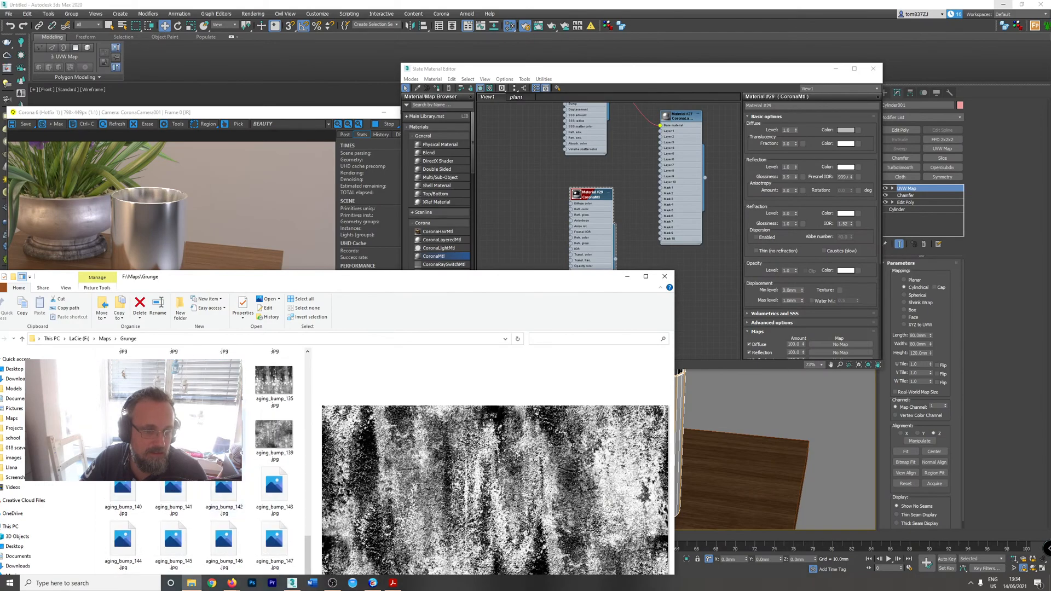
scroll(253, 411, "up", 8)
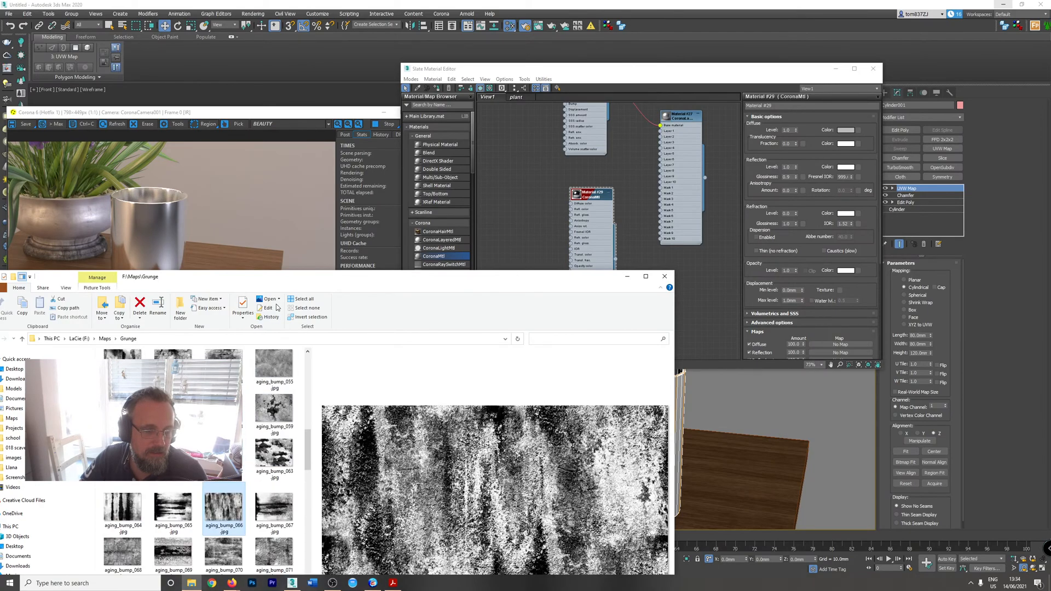
- Bring aging_color_031.jpg from the Grunge folder into the new metal's reflection glossiness and space the material node away from the bitmap
left_click_drag(287, 276, 357, 113)
scroll(323, 359, "down", 5)
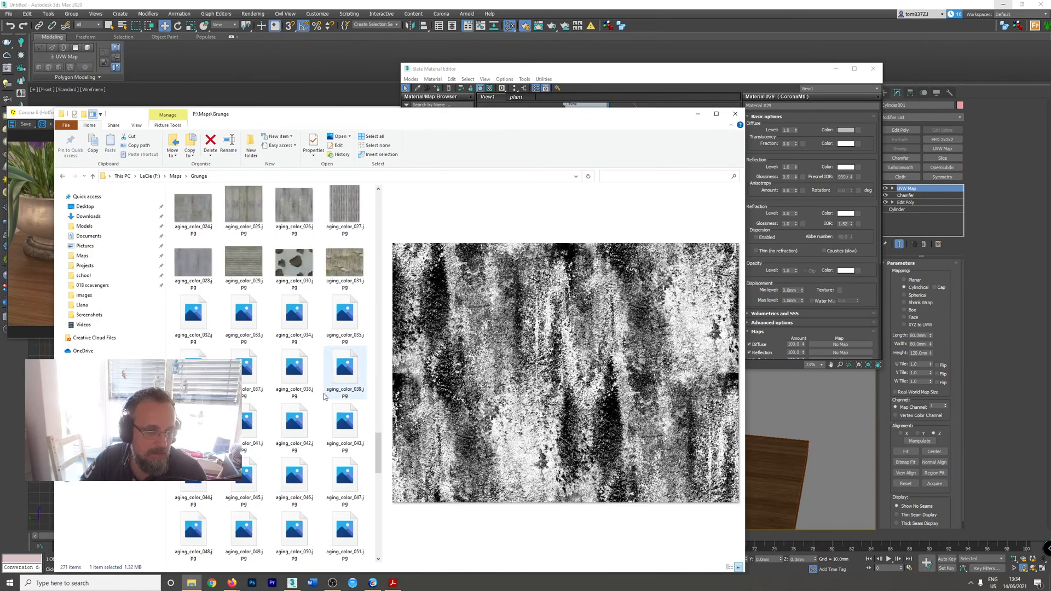
left_click(345, 264)
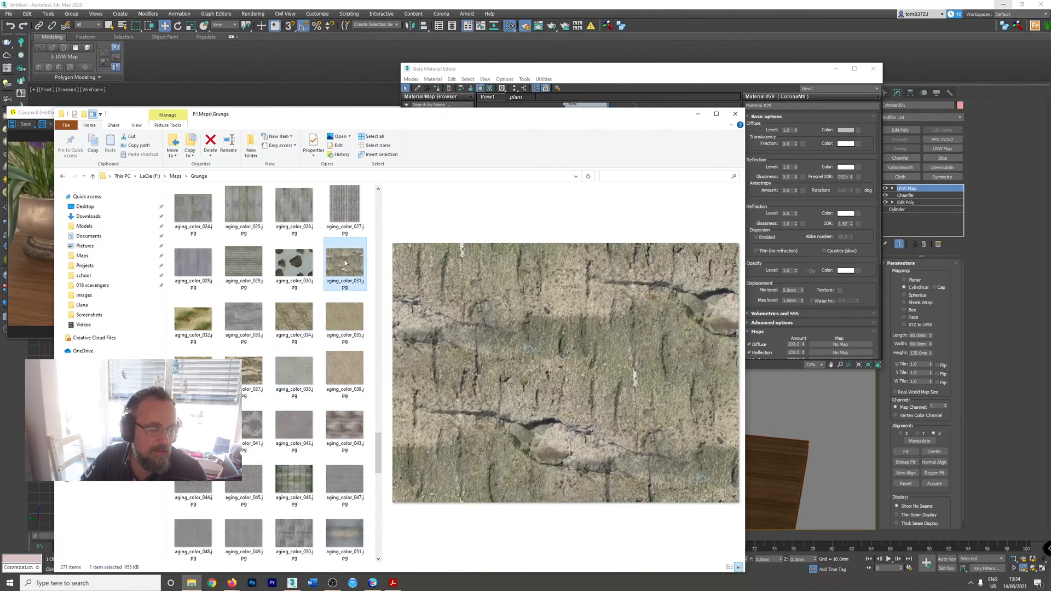
left_click(346, 374)
left_click(351, 320)
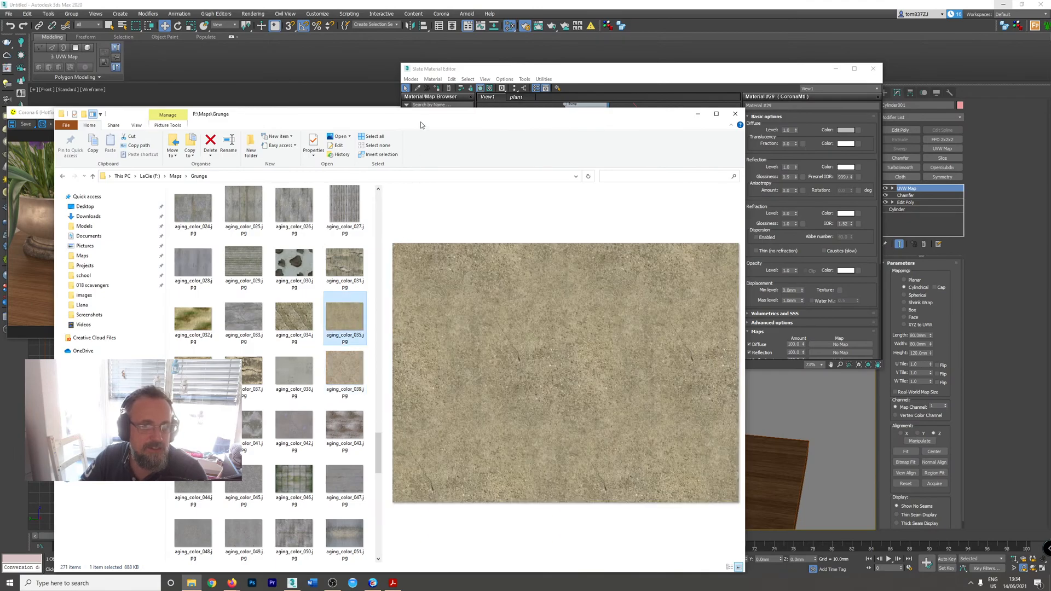
left_click(350, 265)
left_click_drag(432, 128, 258, 313)
left_click_drag(261, 391, 571, 215)
left_click(539, 212)
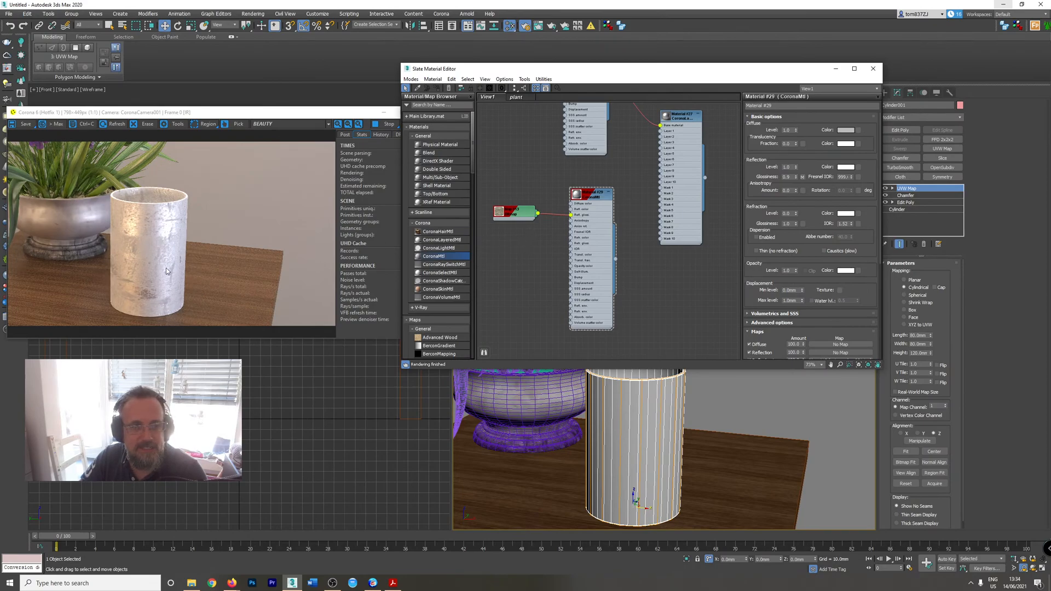
left_click_drag(587, 253, 635, 252)
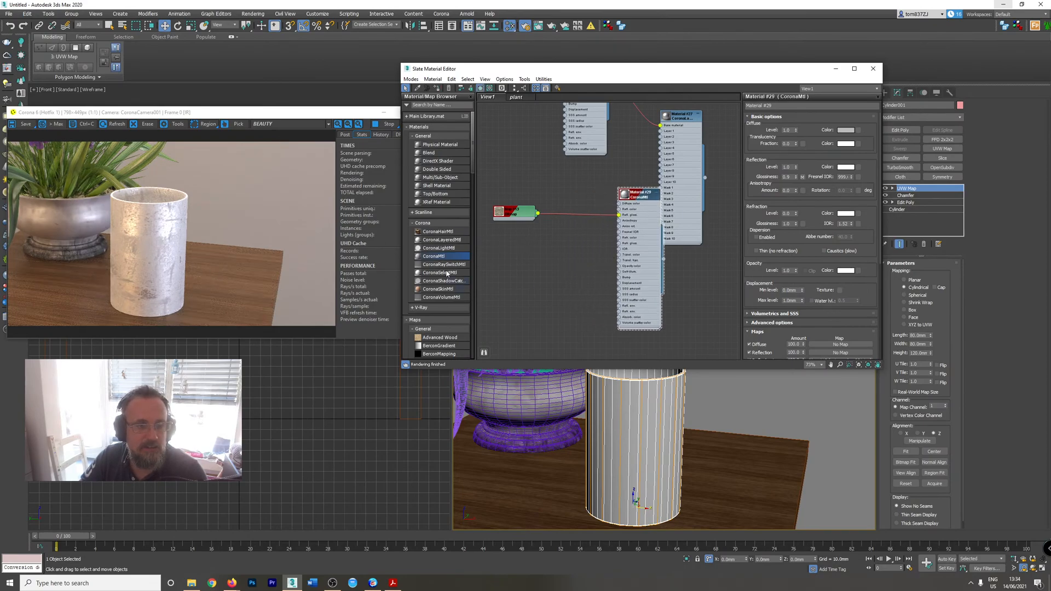
- Set the RGB Offset in the aging_color_031 bitmap's output settings to 0.7
double_click(523, 218)
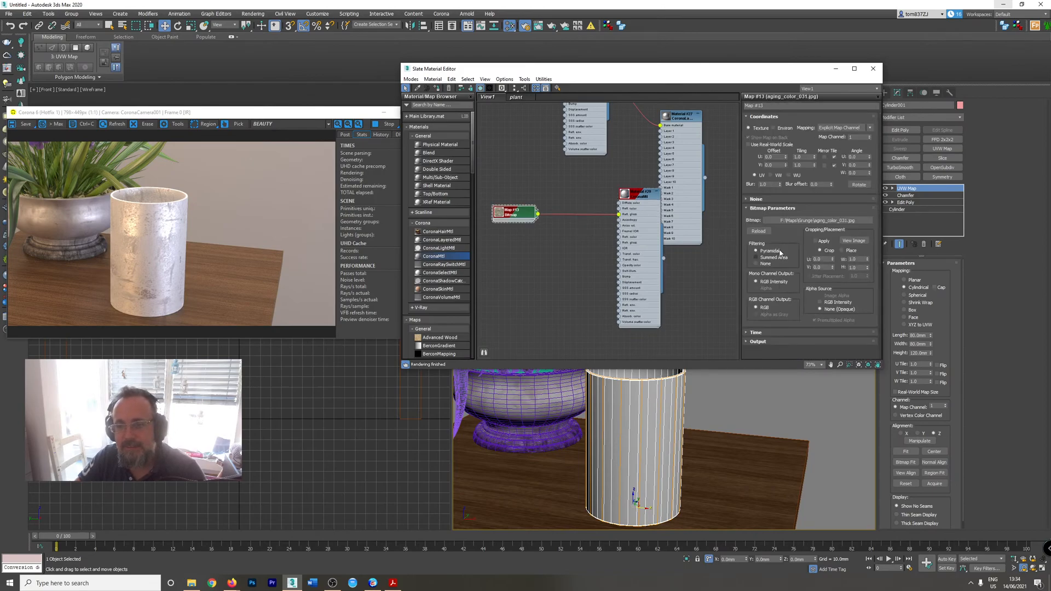
left_click(777, 342)
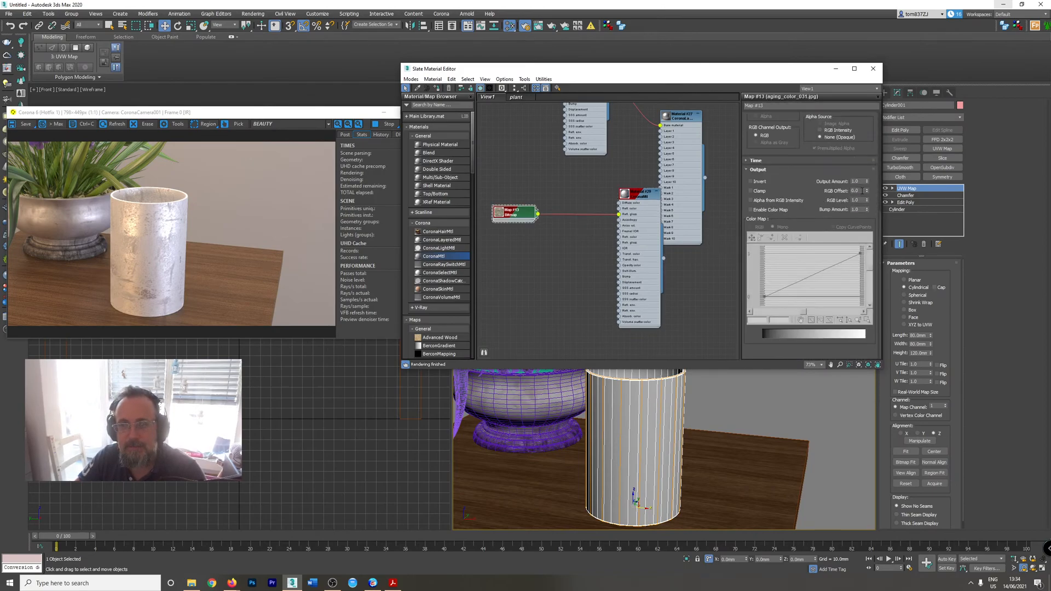
left_click(863, 191)
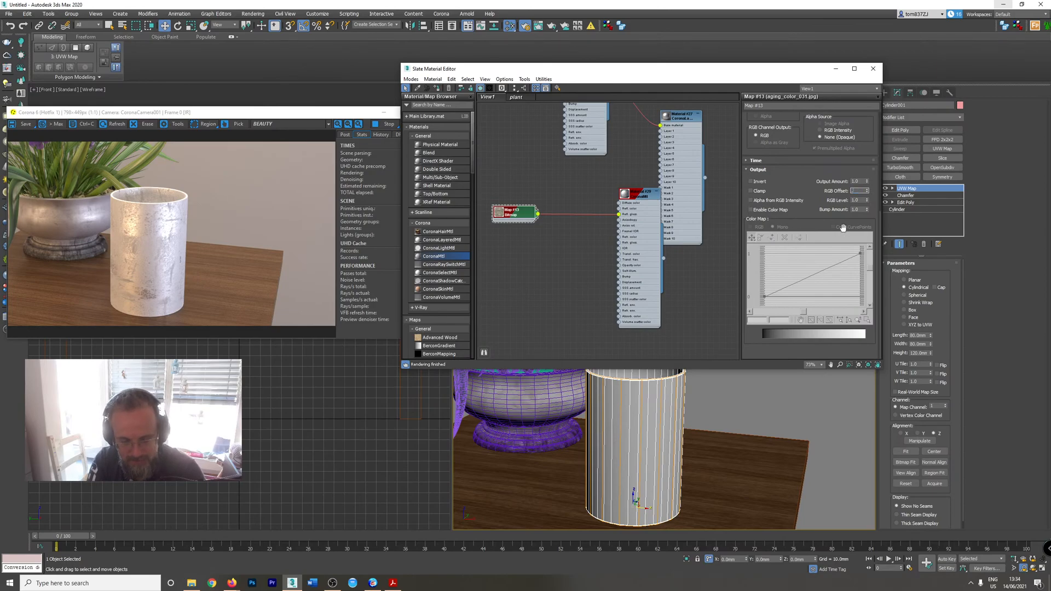
type("0.7")
key("Return")
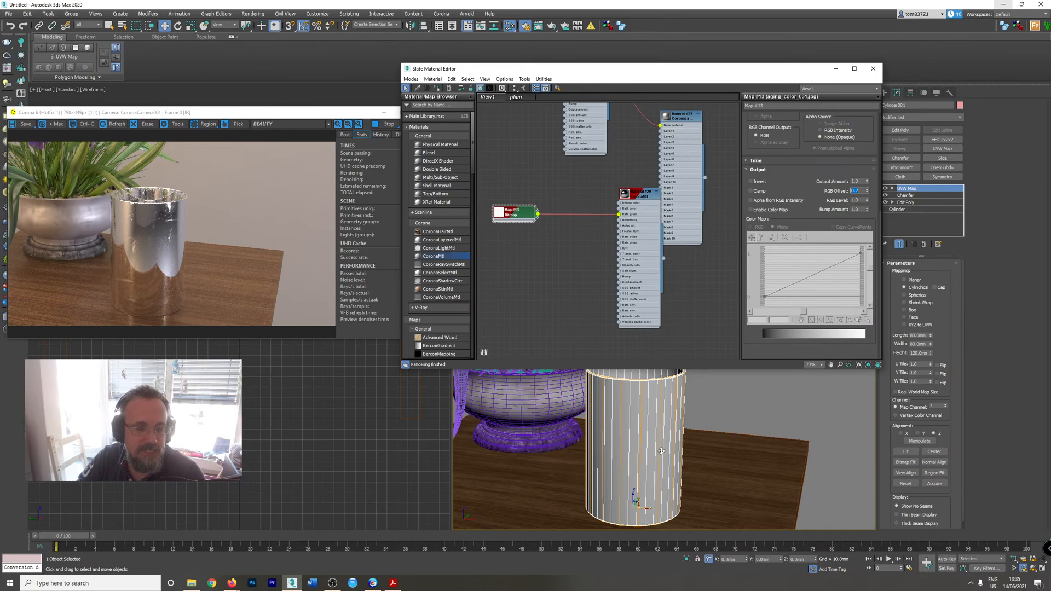
- Enlarge the bitmap node's preview and examine the glossiness variation on the cylinder from close up and further away
scroll(660, 449, "up", 5)
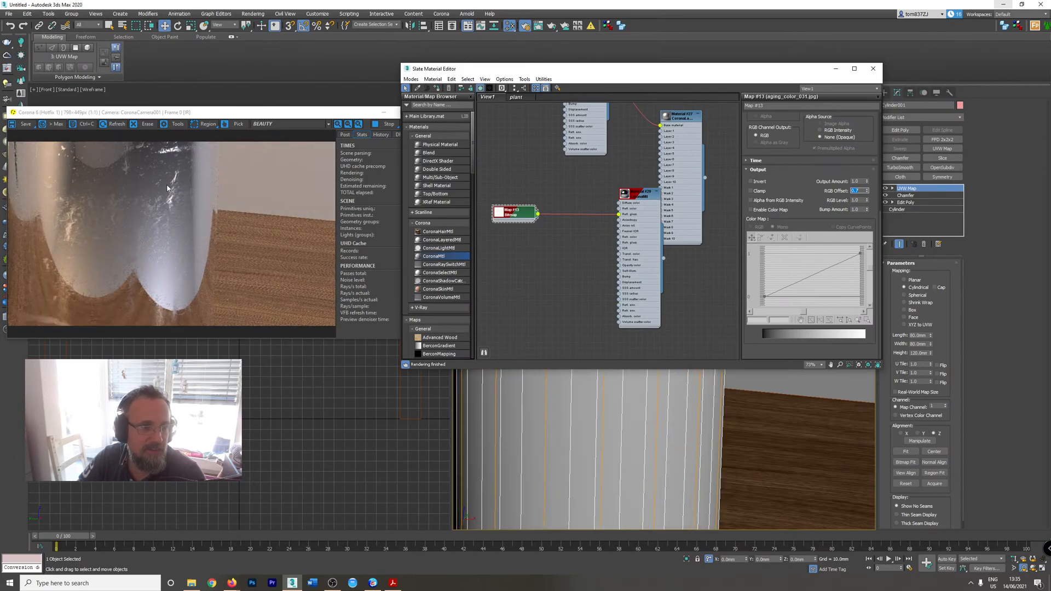
double_click(500, 214)
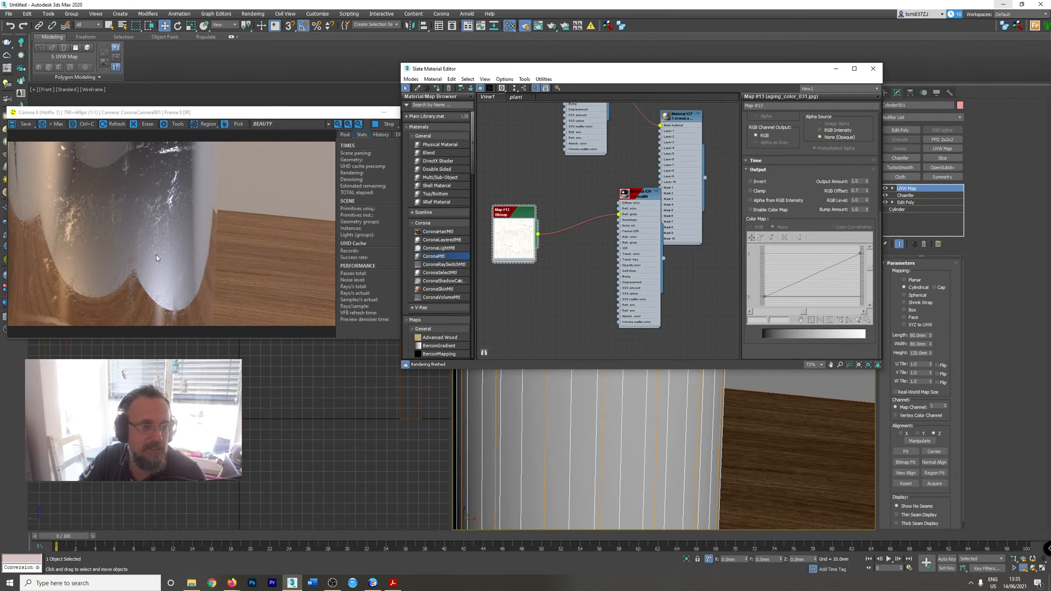
scroll(573, 486, "down", 4)
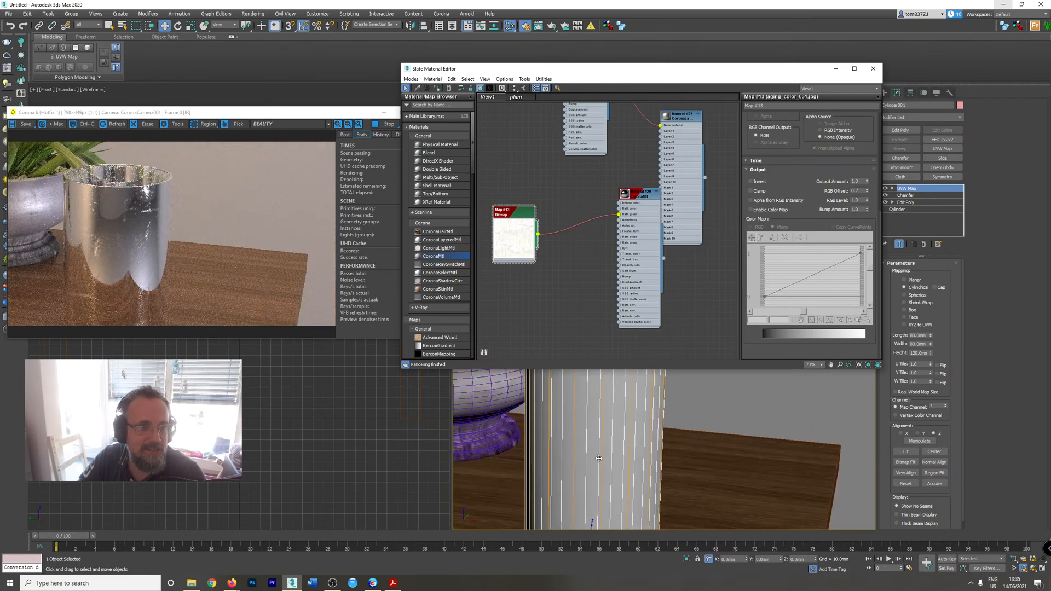
scroll(152, 242, "up", 5)
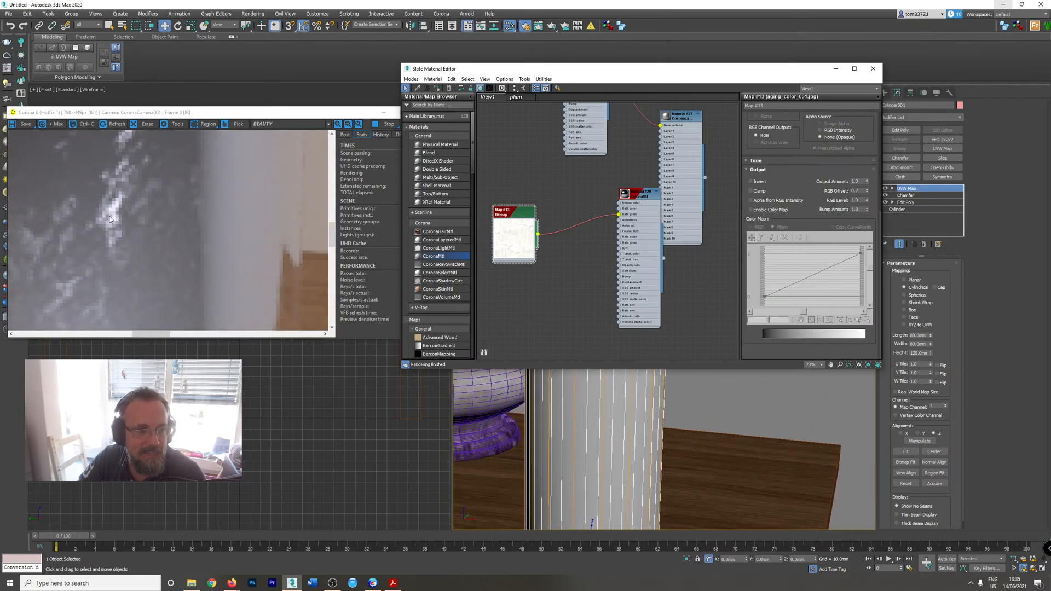
scroll(112, 224, "down", 5)
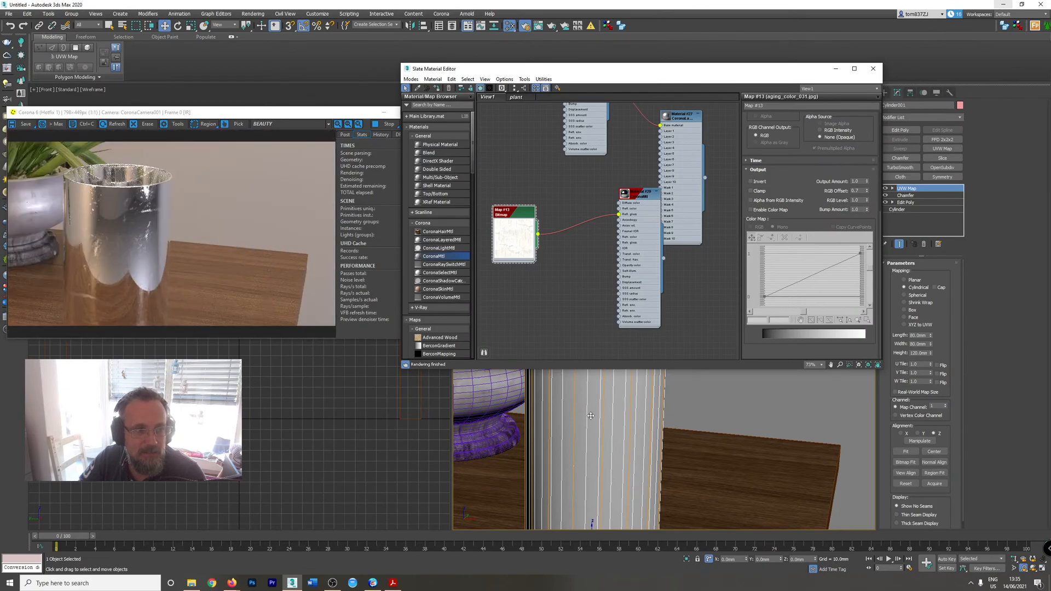
scroll(591, 416, "up", 3)
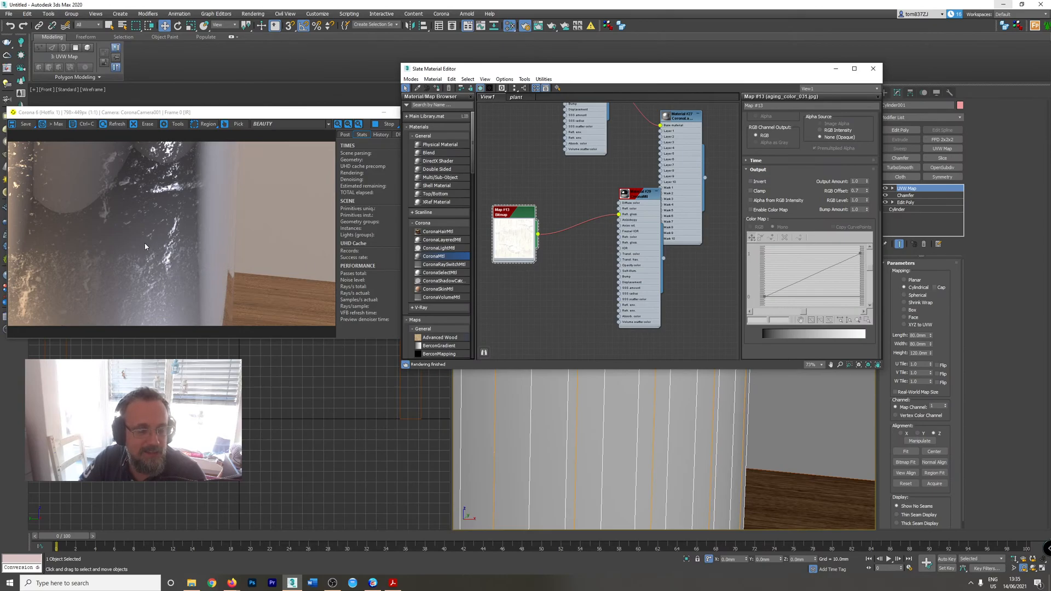
scroll(531, 425, "down", 3)
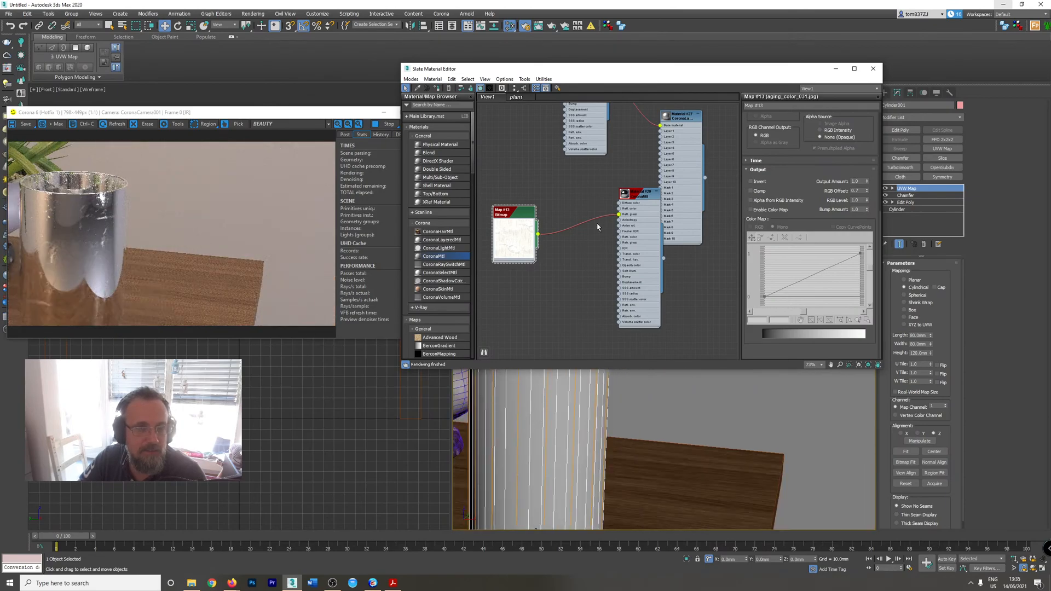
- Try the bitmap on the new metal's reflection color instead of its glossiness and inspect the render up close
scroll(622, 216, "up", 1)
left_click_drag(619, 215, 619, 208)
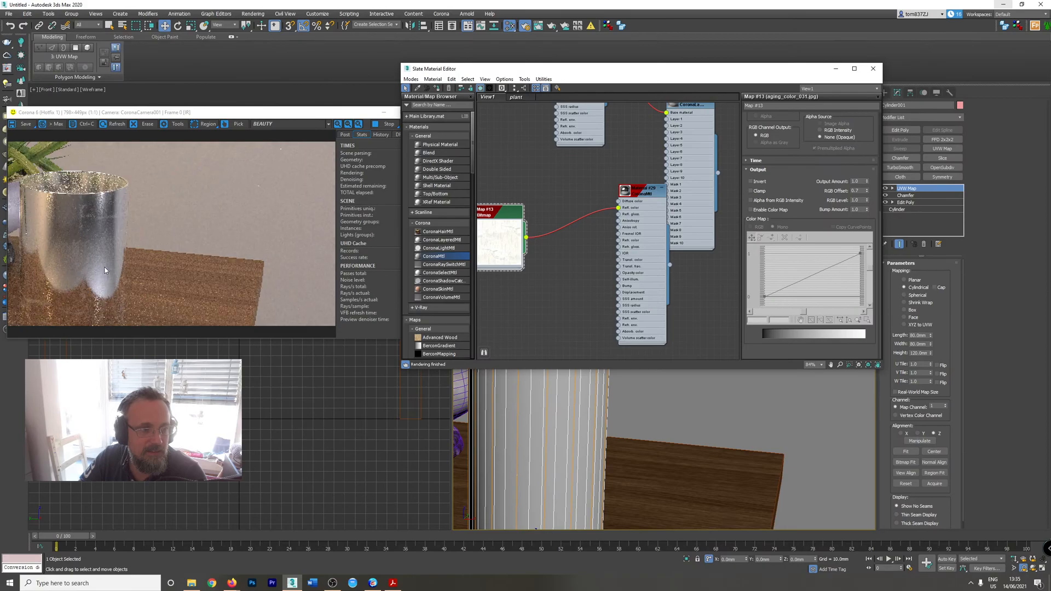
scroll(97, 259, "up", 2)
scroll(127, 182, "down", 1)
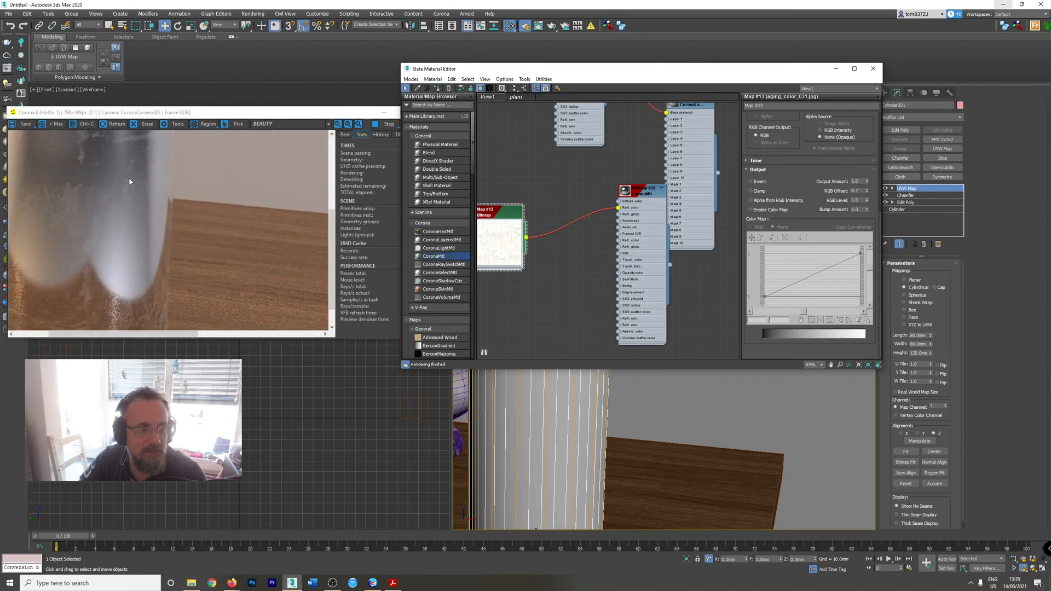
scroll(127, 210, "down", 1)
scroll(86, 233, "up", 2)
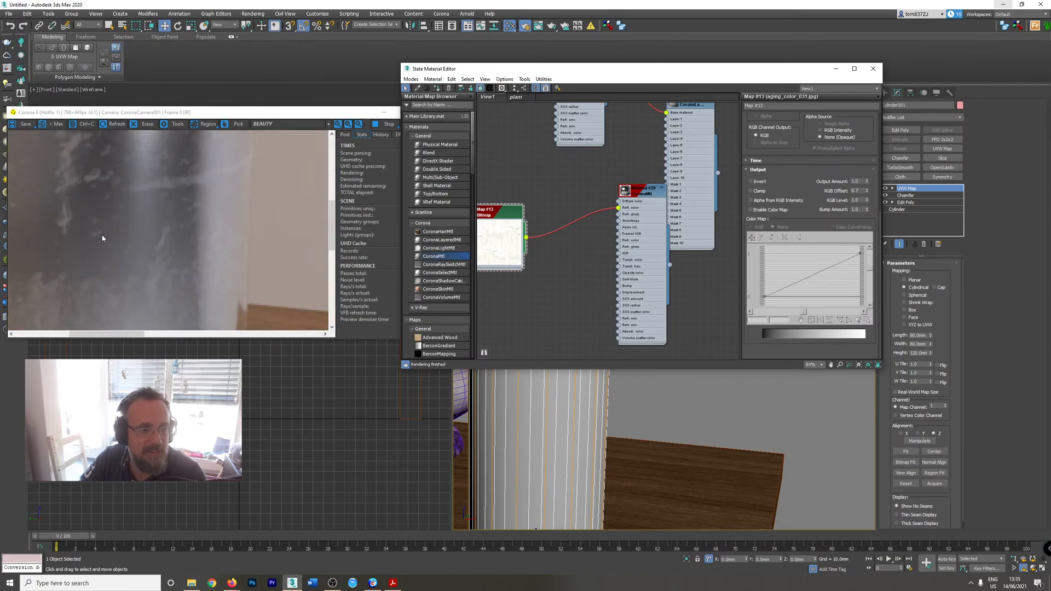
- Reconnect the bitmap to the new metal's reflection glossiness, remove its reflection color link and check the cylinder's render
left_click_drag(526, 237, 618, 214)
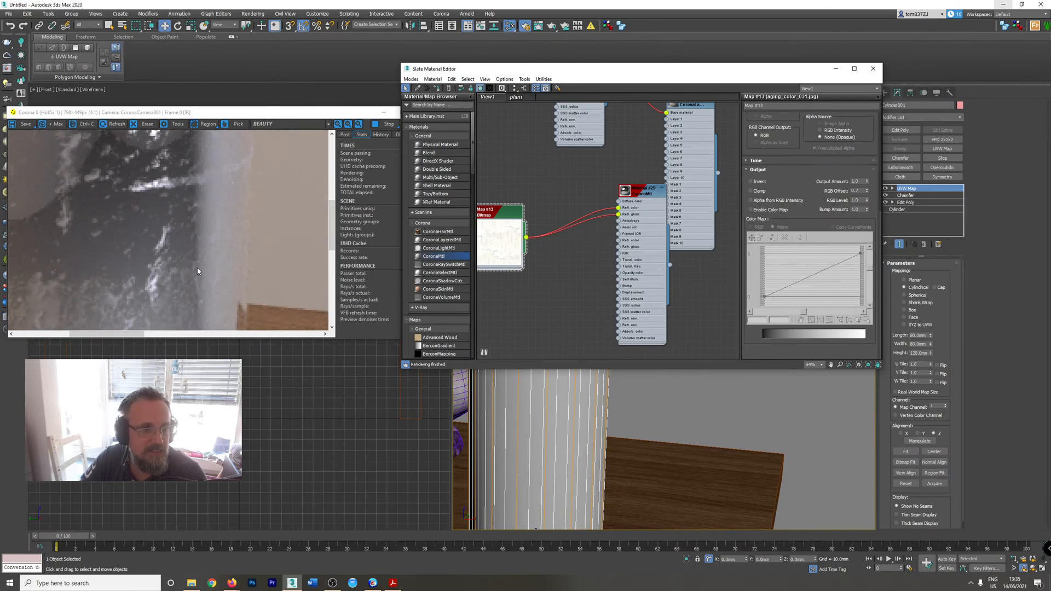
scroll(197, 270, "down", 2)
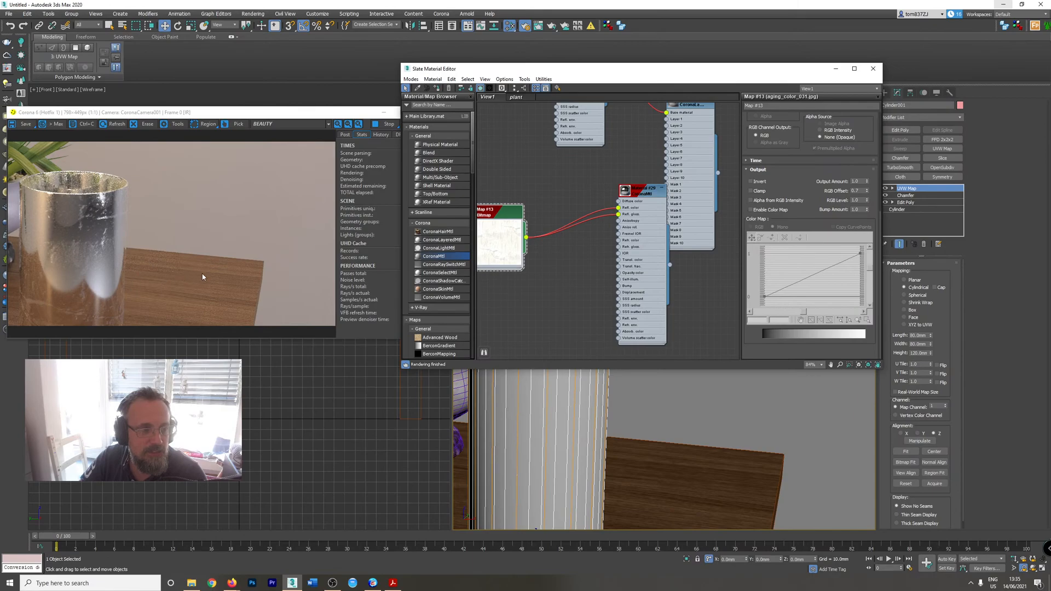
left_click(624, 214)
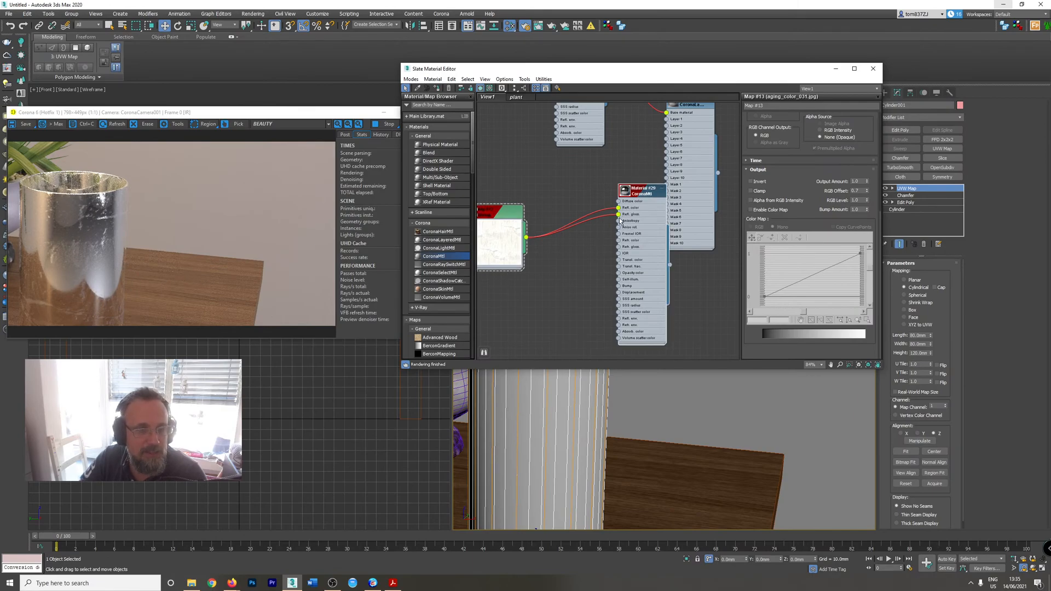
mouse_move(620, 214)
left_mouse_down()
mouse_move(602, 231)
mouse_move(620, 208)
left_mouse_up()
left_click(540, 255)
left_click_drag(521, 233, 579, 214)
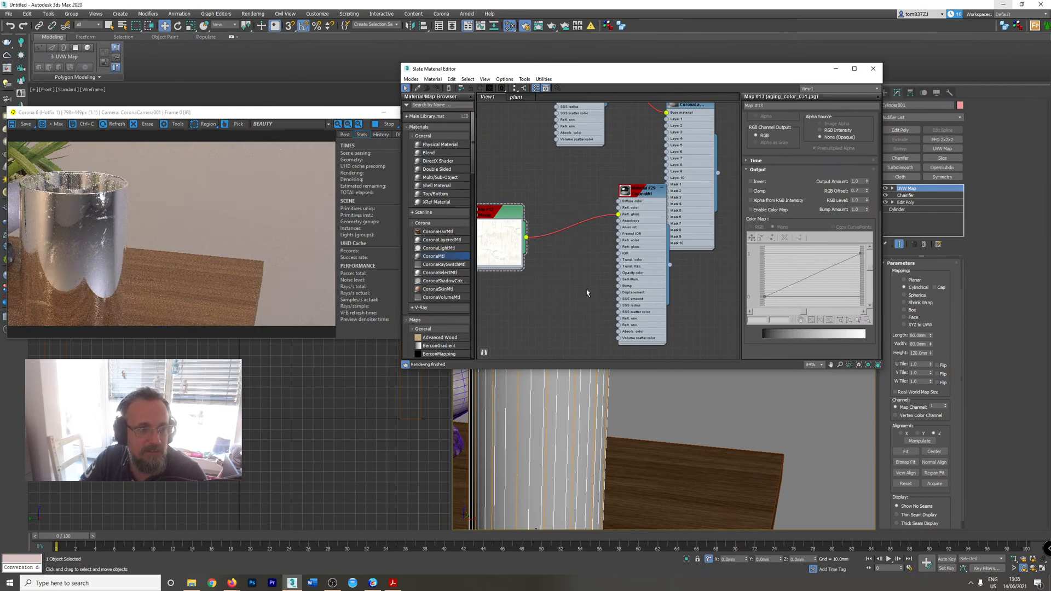
scroll(605, 425, "up", 2)
scroll(605, 426, "up", 3)
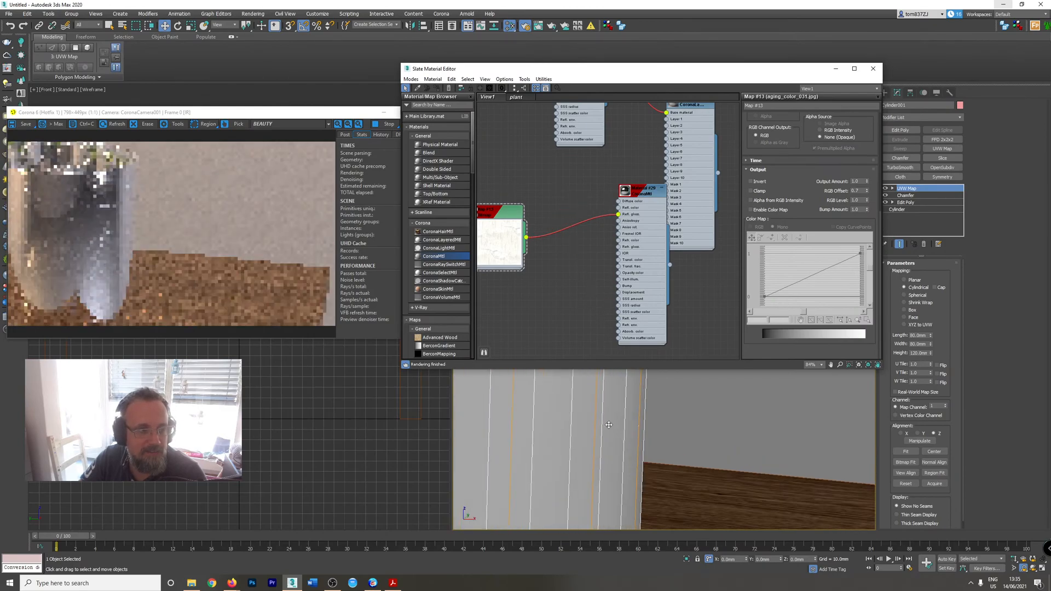
scroll(615, 420, "down", 5)
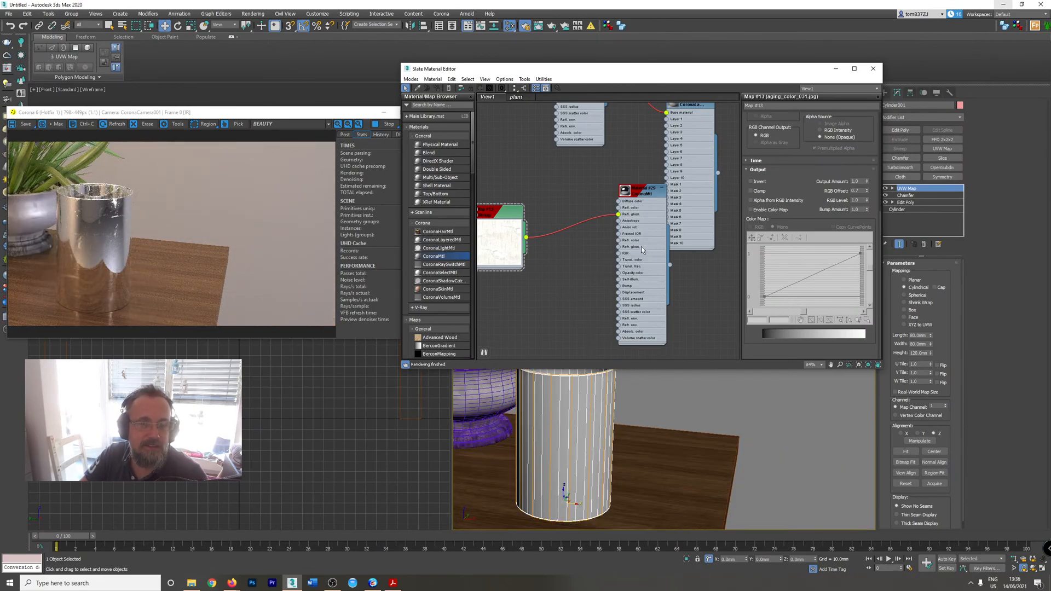
- Move the new metal's node clear of the layered material and connect it to the layered material's Layer 1 slot
left_click_drag(642, 248, 594, 261)
middle_click_drag(629, 192, 635, 264)
scroll(635, 265, "down", 1)
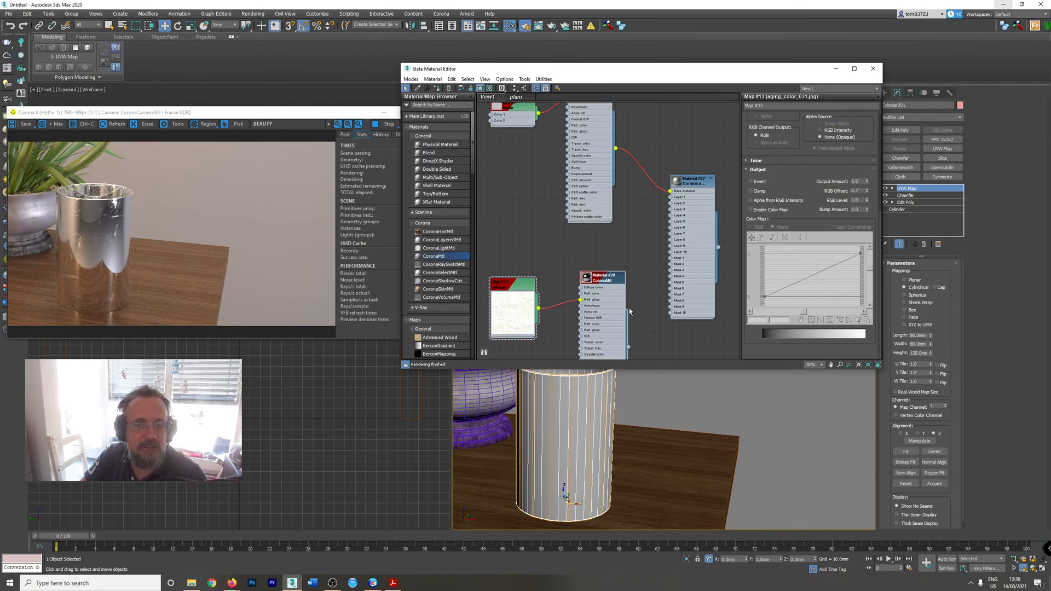
left_click_drag(629, 352, 685, 207)
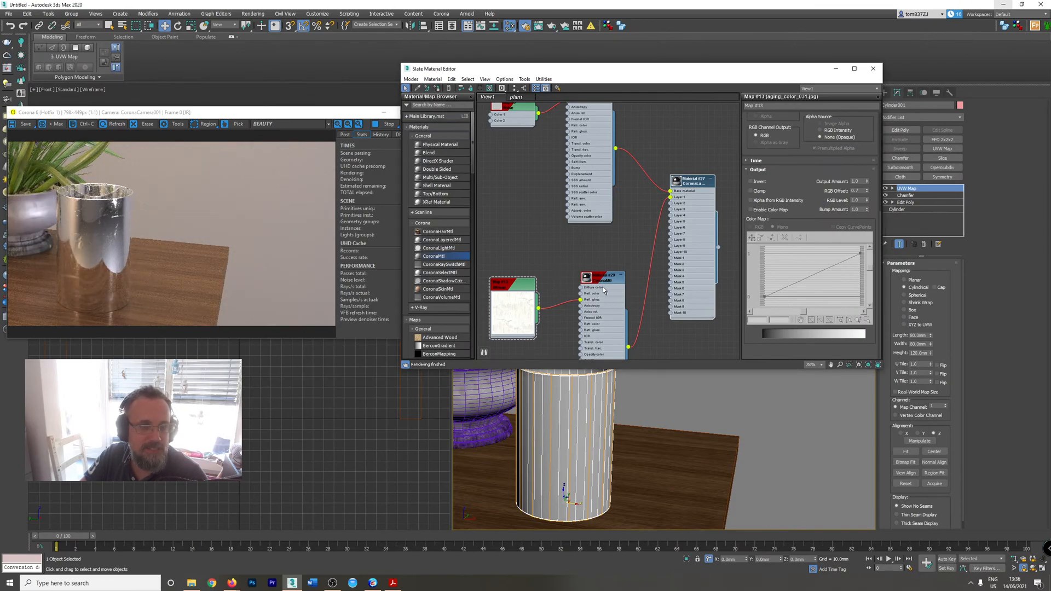
- Move the new metal's node and its bitmap node closer together and collapse the bitmap's enlarged preview
middle_click_drag(599, 301, 621, 246)
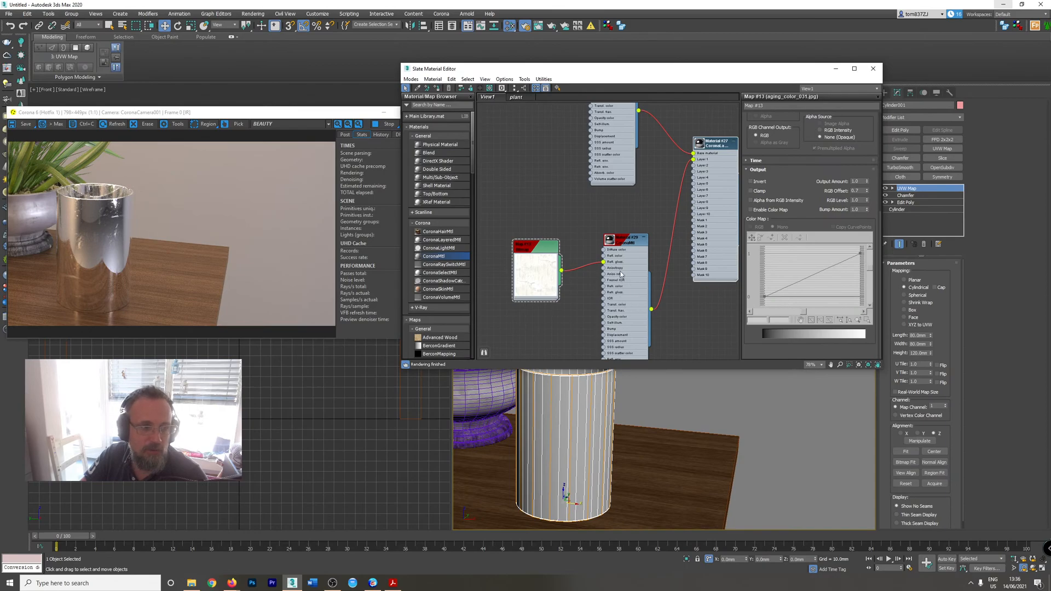
left_click_drag(621, 274, 596, 242)
left_click_drag(535, 273, 523, 223)
double_click(522, 223)
left_click(617, 268)
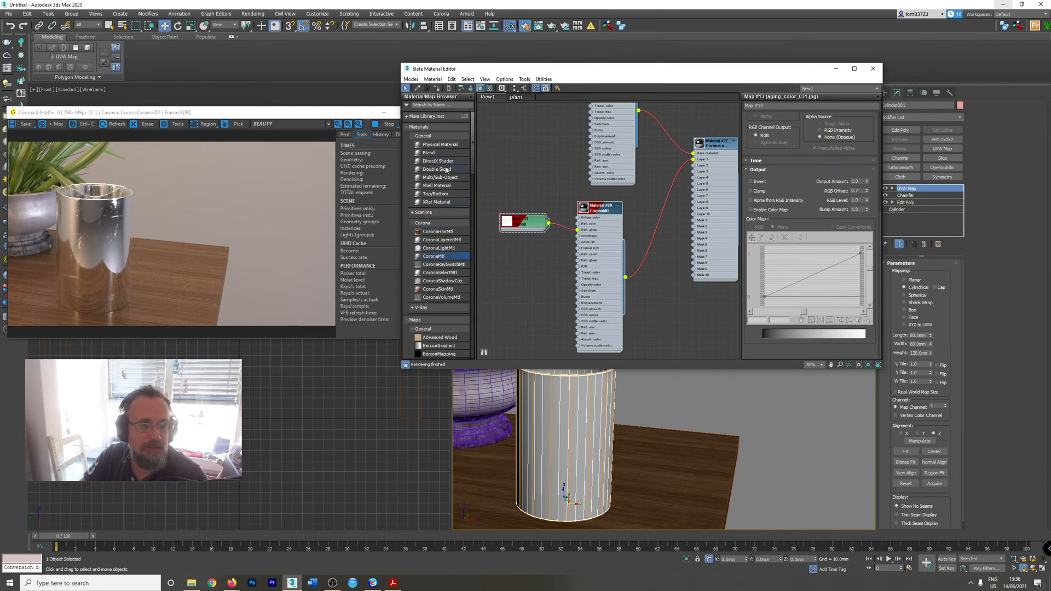
- Add a Falloff map beside the layered material and connect it to the Mask 1 slot, placing its node clear of the new metal
scroll(448, 271, "down", 5)
scroll(438, 261, "down", 4)
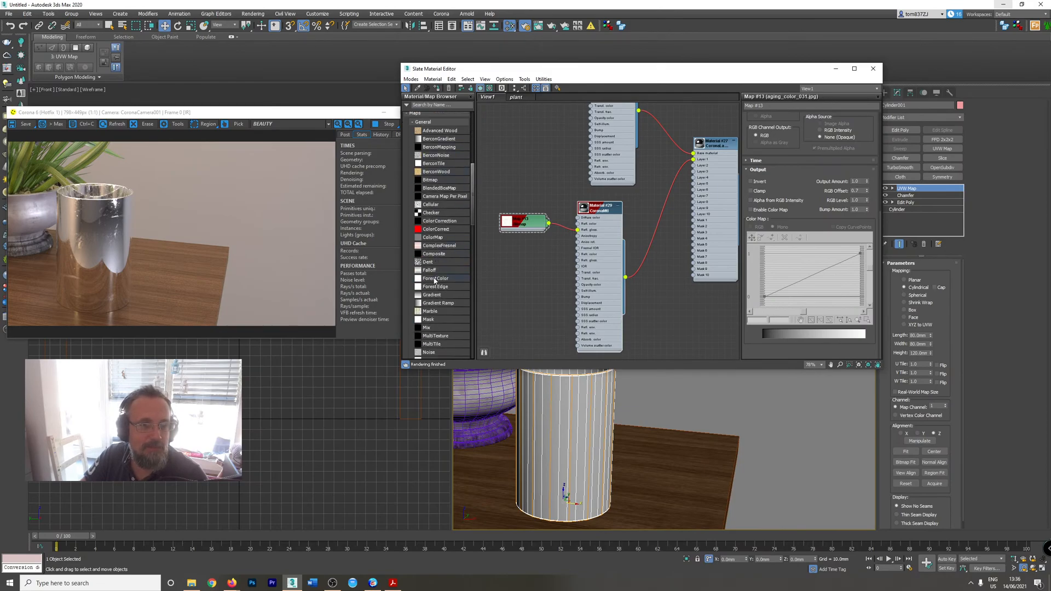
left_click_drag(429, 270, 669, 300)
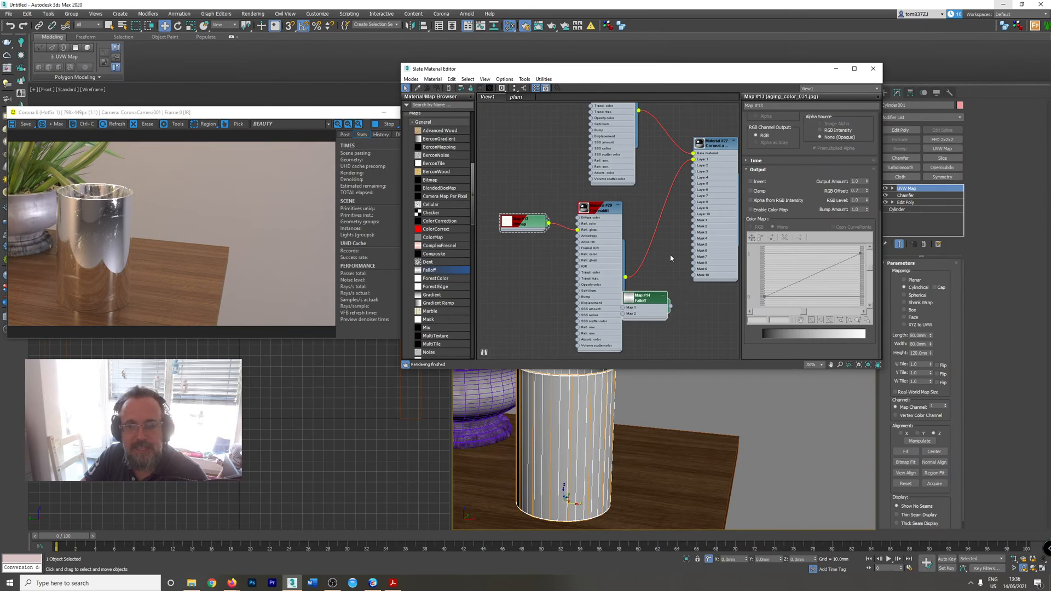
middle_click_drag(670, 259, 637, 267)
left_click_drag(672, 277, 697, 303)
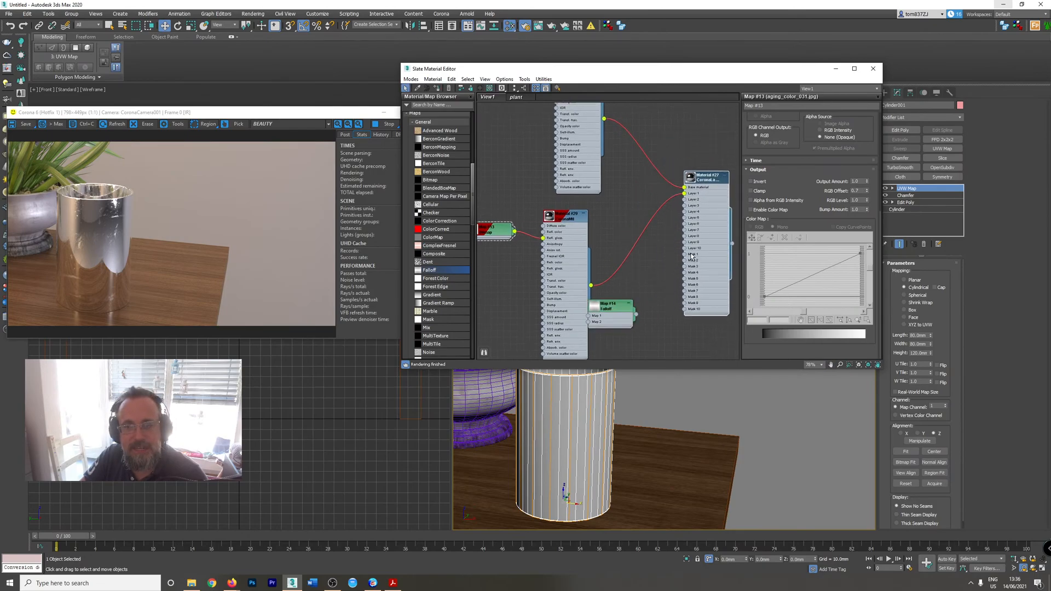
left_click_drag(637, 314, 671, 276)
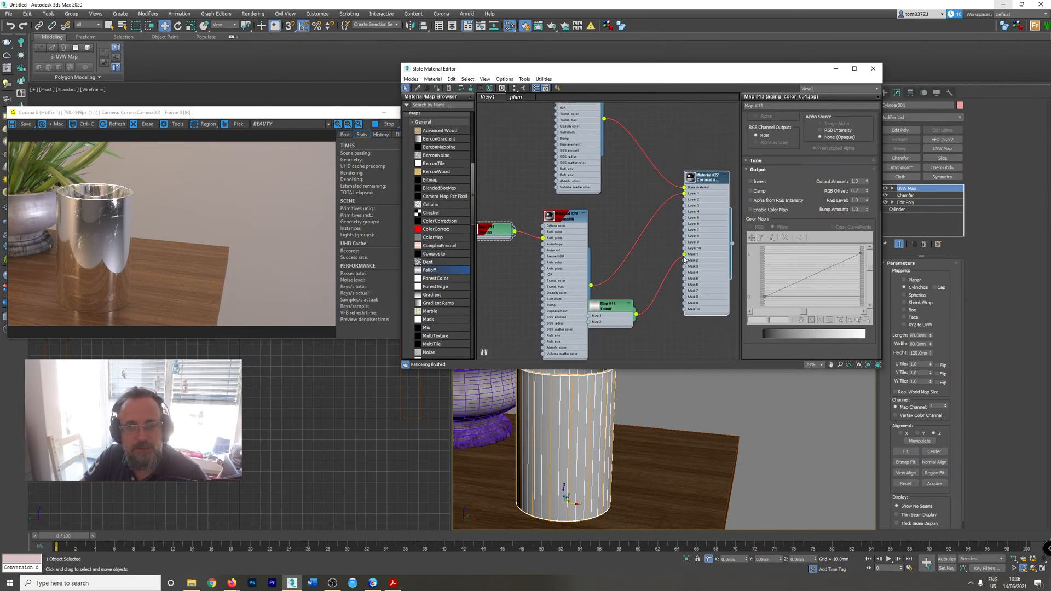
left_click_drag(609, 304, 628, 304)
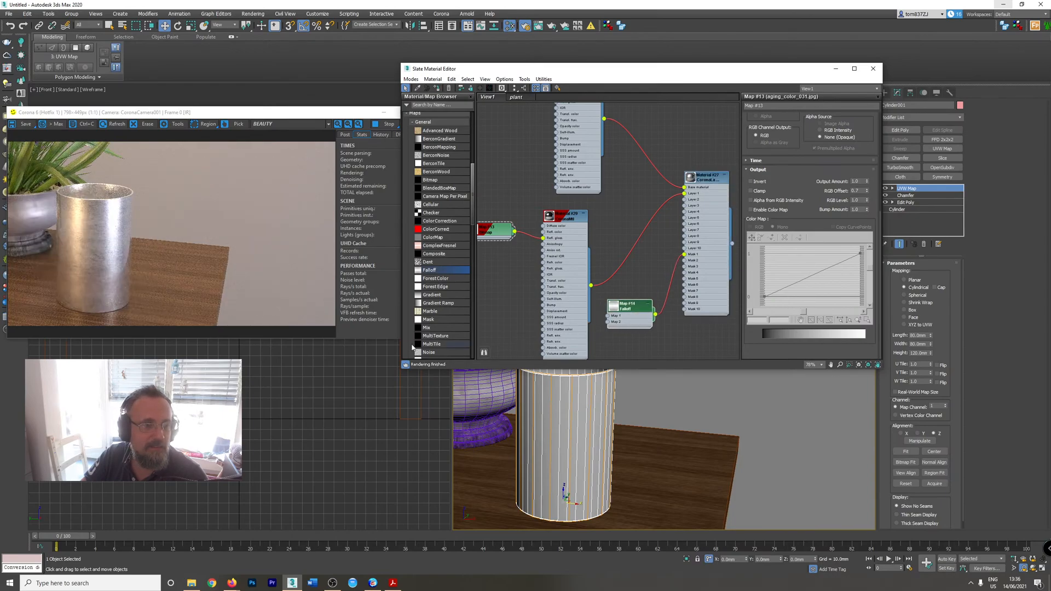
- Open the Falloff map's parameters and inspect the masked metal on the cylinder's render from close up and further away
double_click(638, 318)
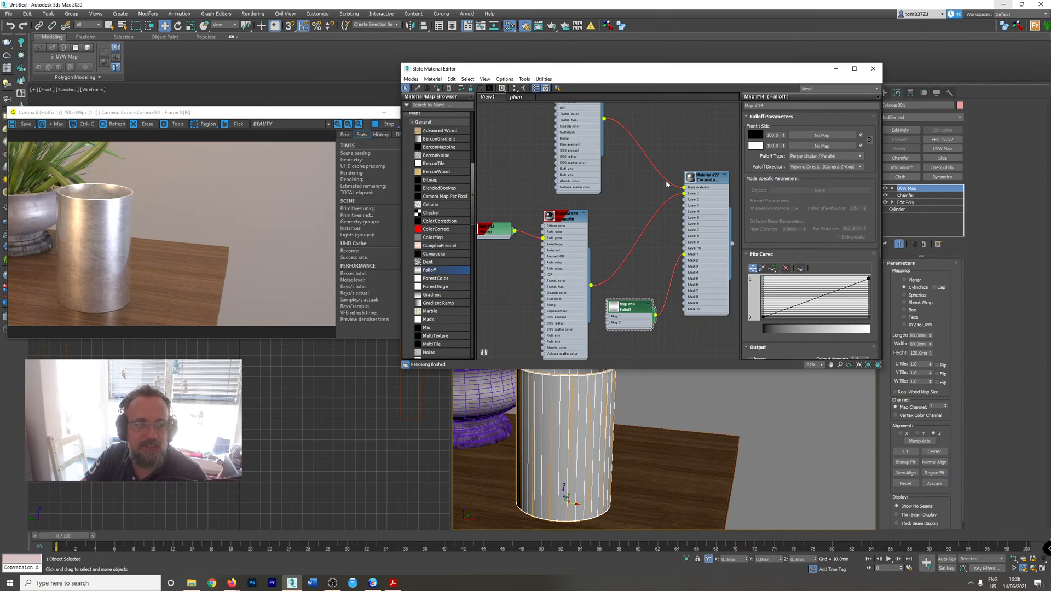
scroll(161, 277, "up", 2)
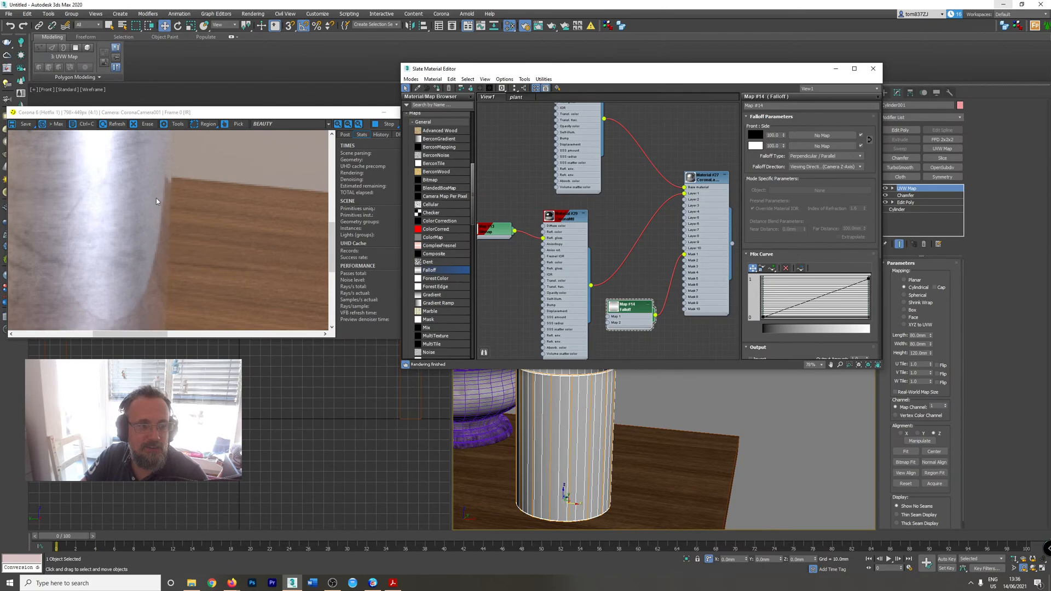
scroll(156, 201, "down", 2)
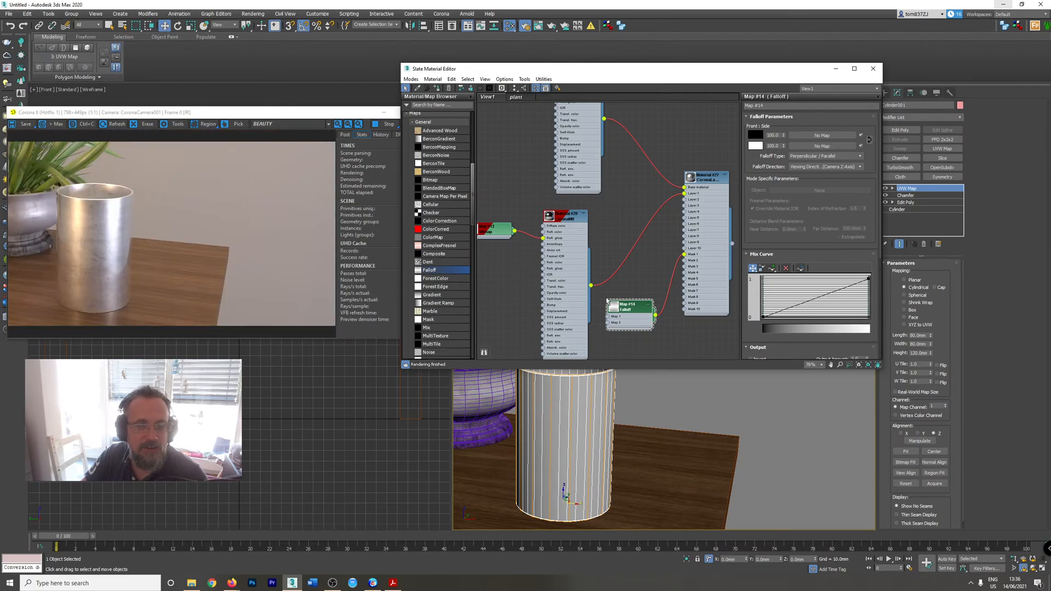
scroll(72, 236, "up", 3)
scroll(93, 183, "down", 2)
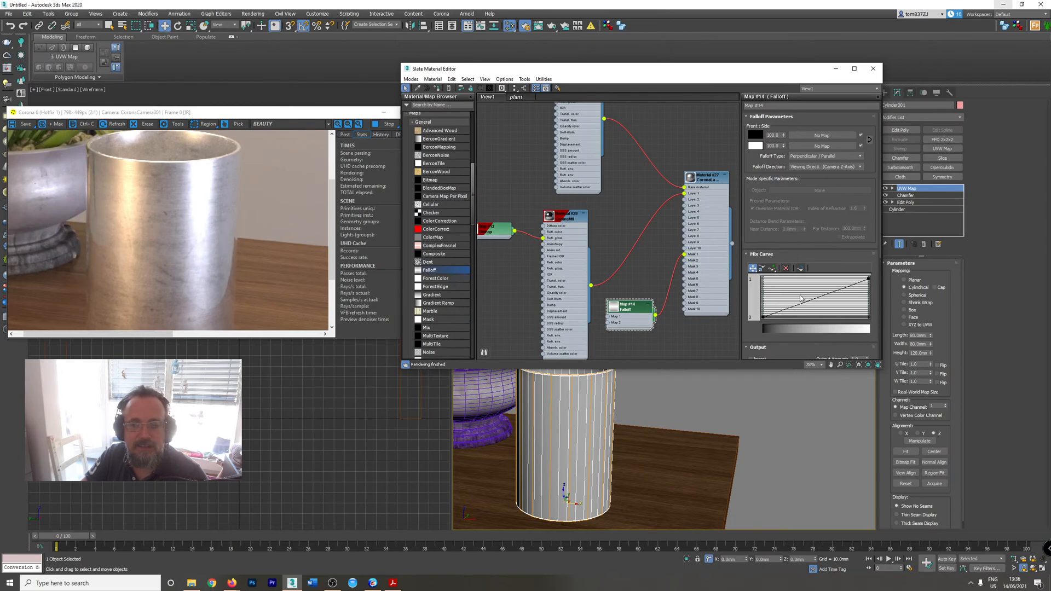
- Add a point midway on the Falloff's mix curve, try high and low positions for it, and leave it raised near the dark end
left_click(772, 268)
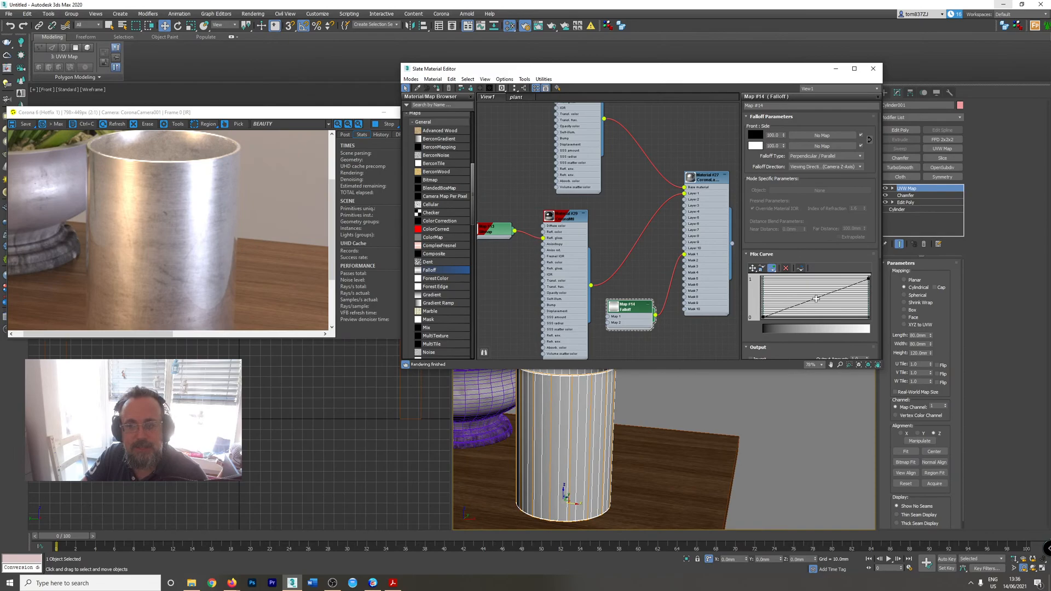
left_click(816, 299)
left_click(753, 268)
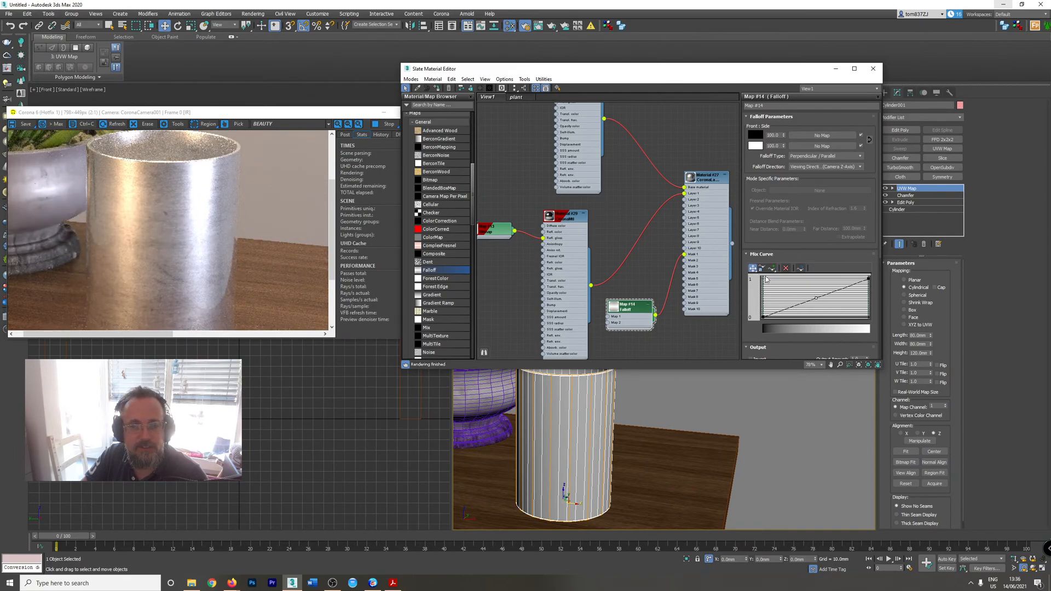
left_click_drag(817, 299, 777, 282)
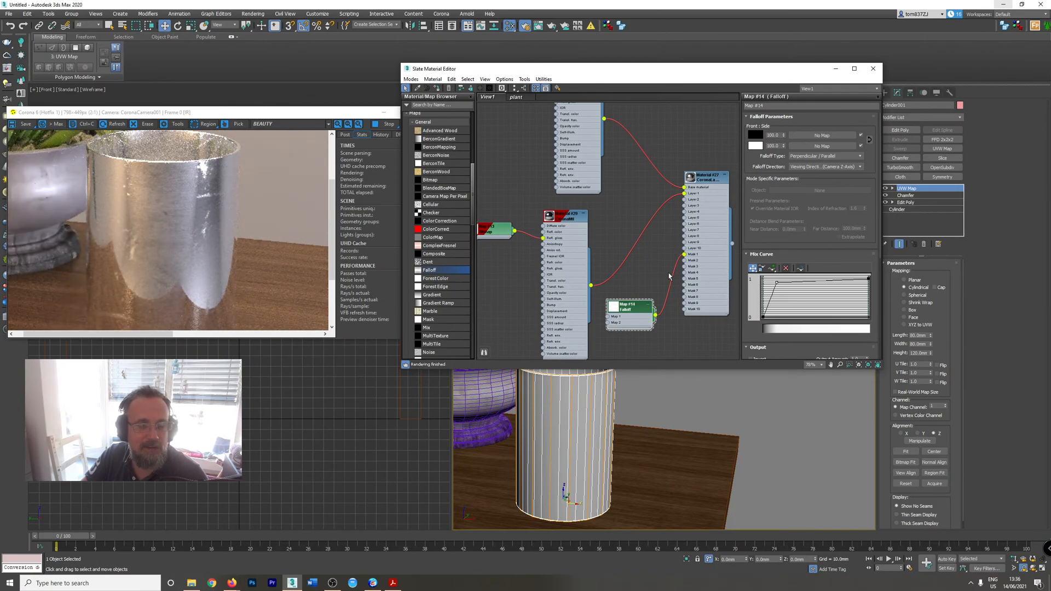
left_click_drag(777, 282, 794, 288)
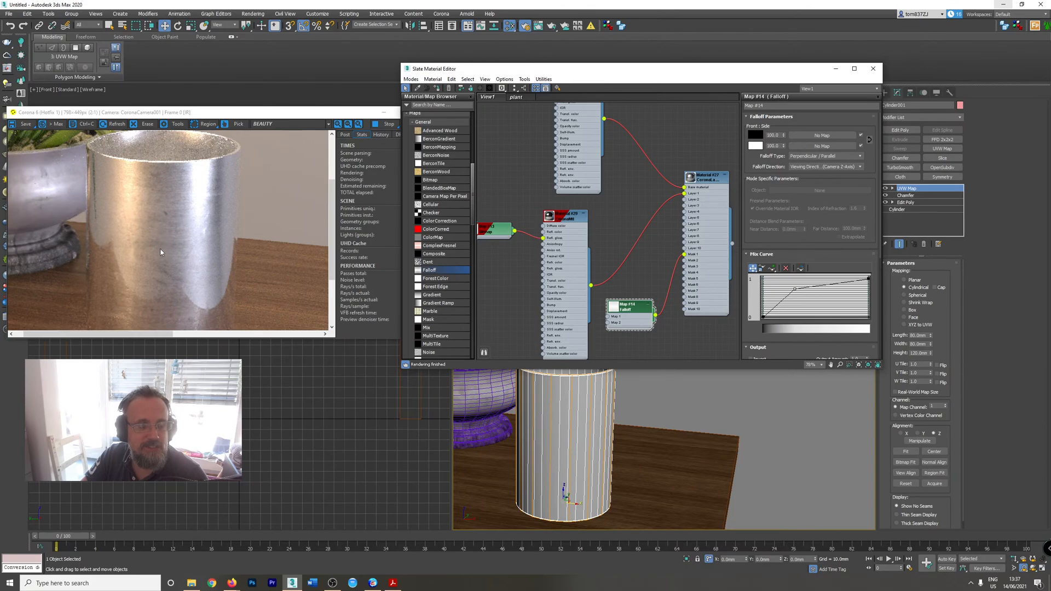
left_click_drag(797, 290, 858, 310)
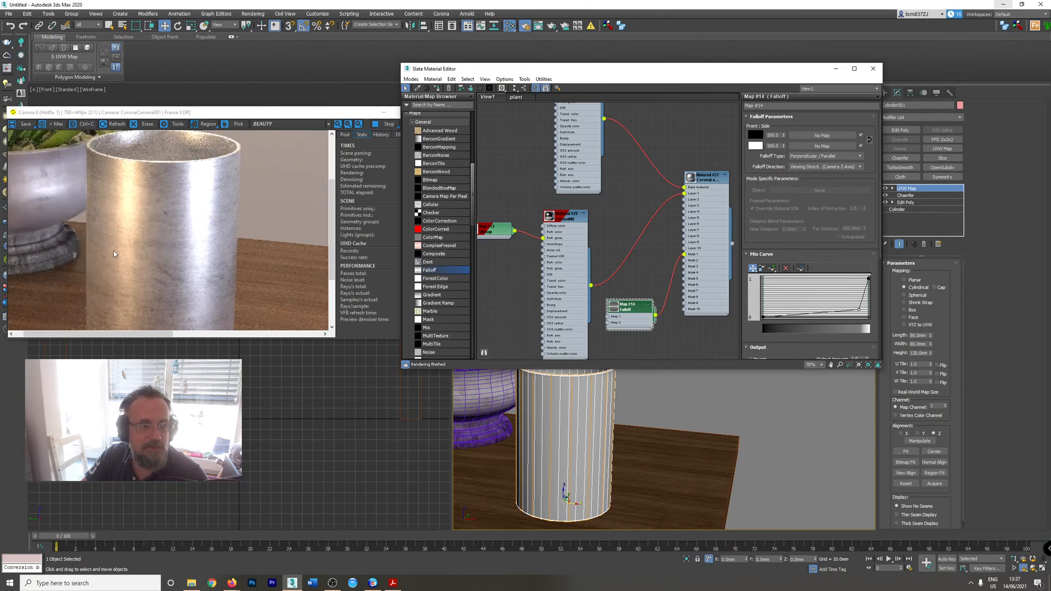
left_click_drag(858, 310, 790, 286)
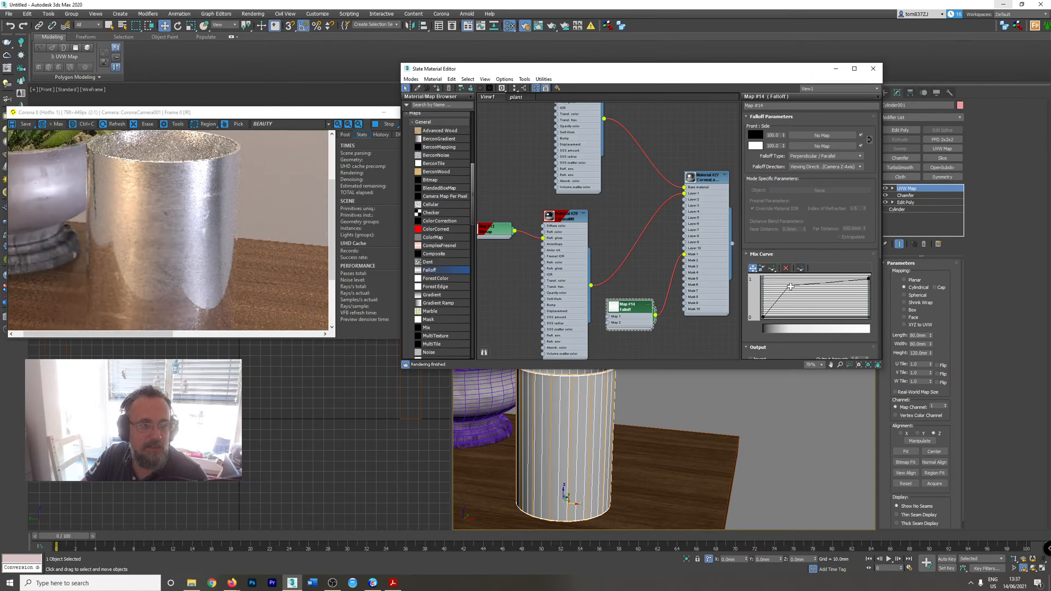
- Convert the added mix curve point to Bezier-Smooth, shape it into a rounded arc and slightly lower the curve's end point
right_click(792, 285)
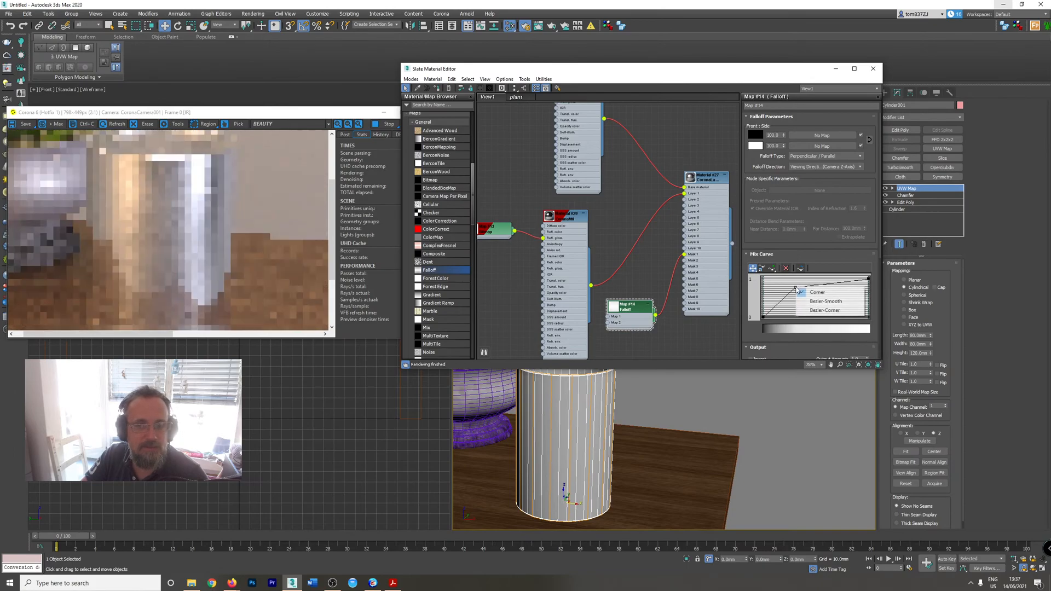
left_click(808, 299)
left_click_drag(809, 289, 813, 281)
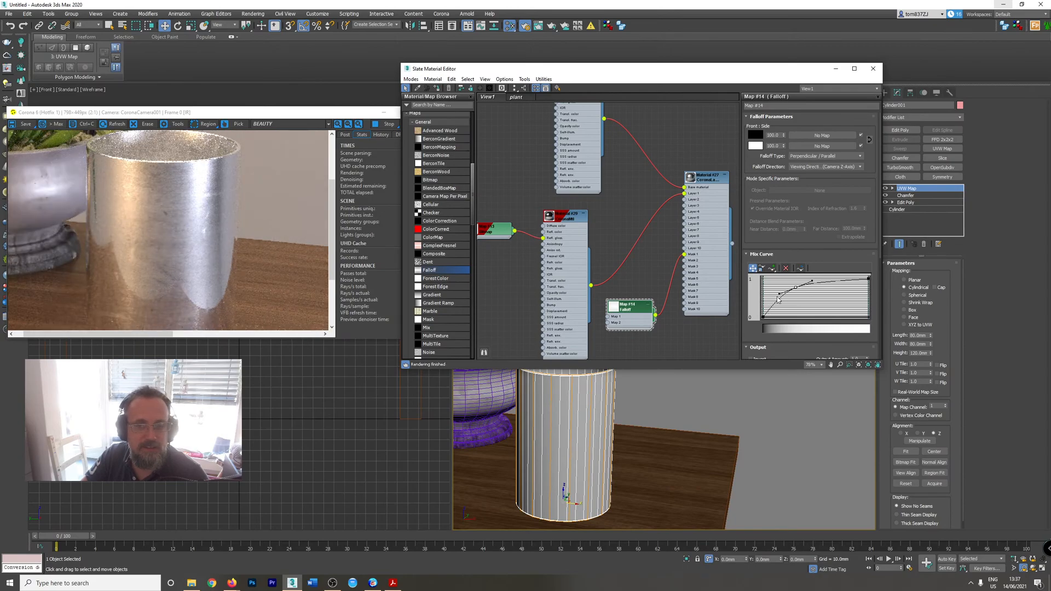
left_click_drag(795, 288, 816, 281)
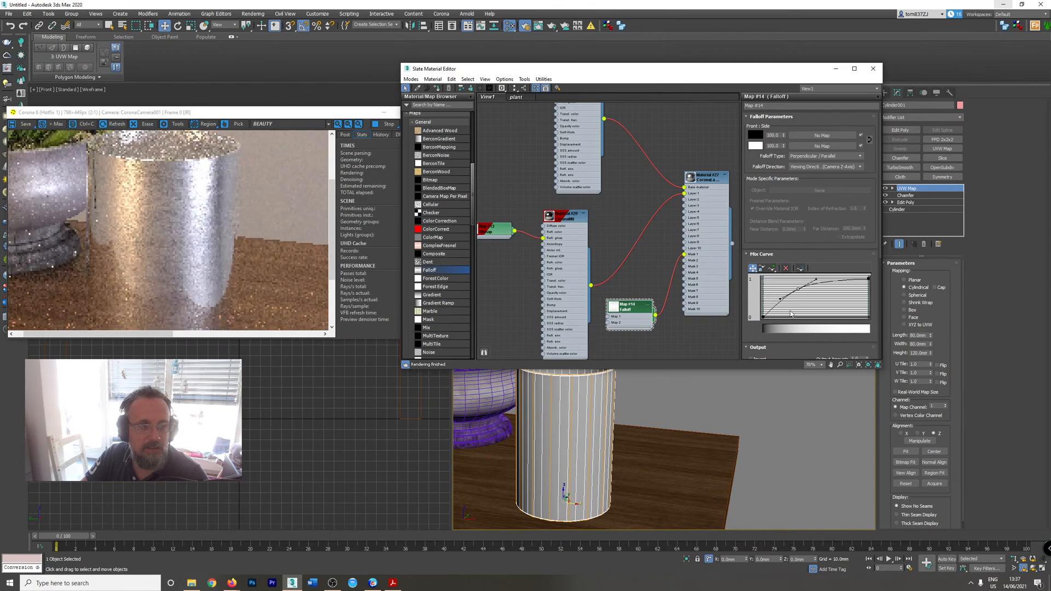
left_click_drag(869, 278, 868, 283)
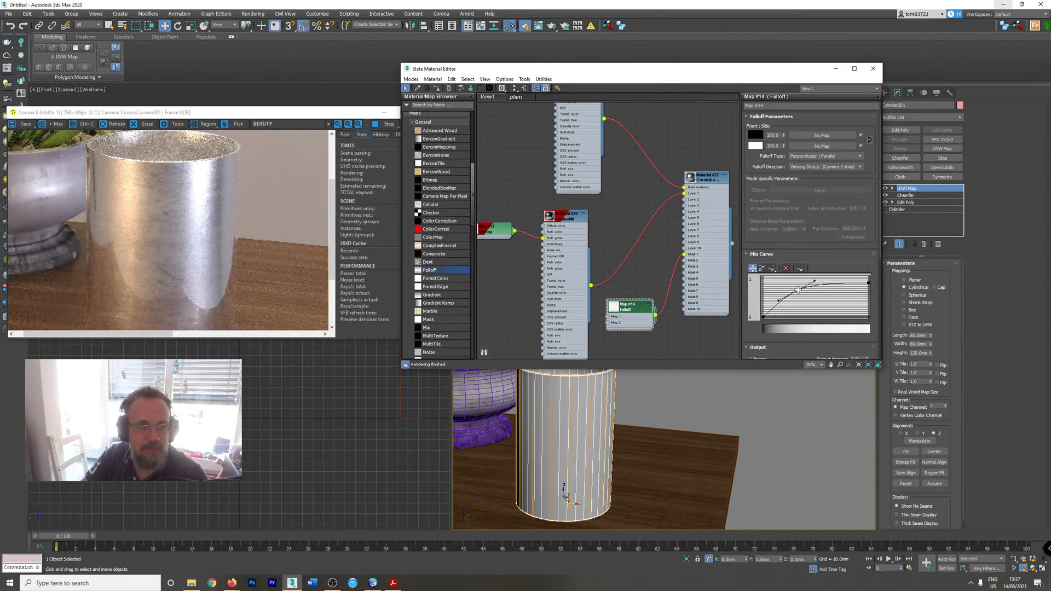
left_click_drag(799, 289, 796, 290)
- Try a reflection glossiness of 0.8 on the new metal, and set it to 0.5
double_click(568, 277)
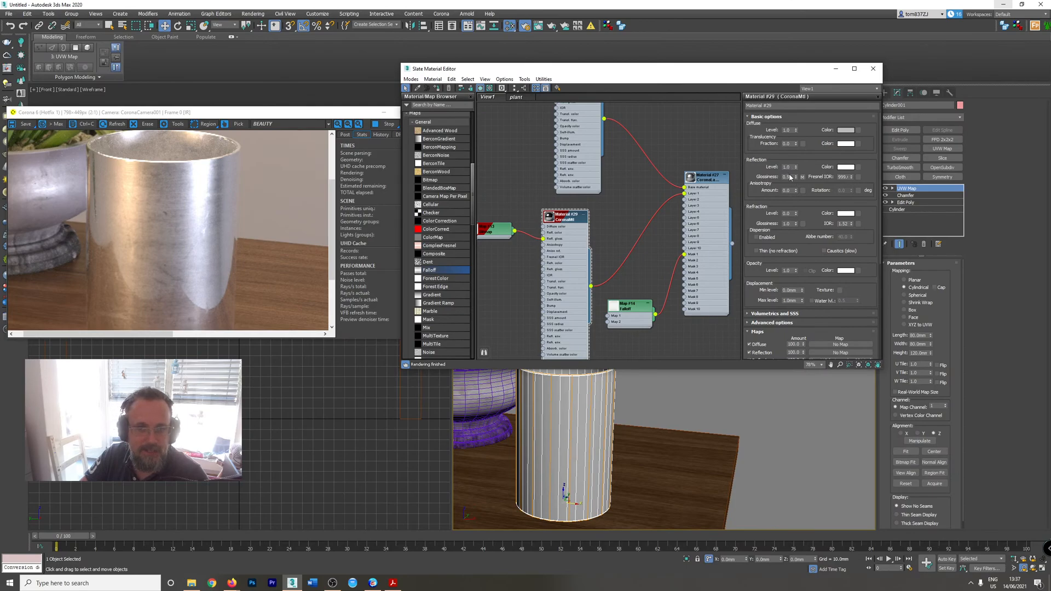
left_click_drag(792, 177, 481, 220)
type("0.8")
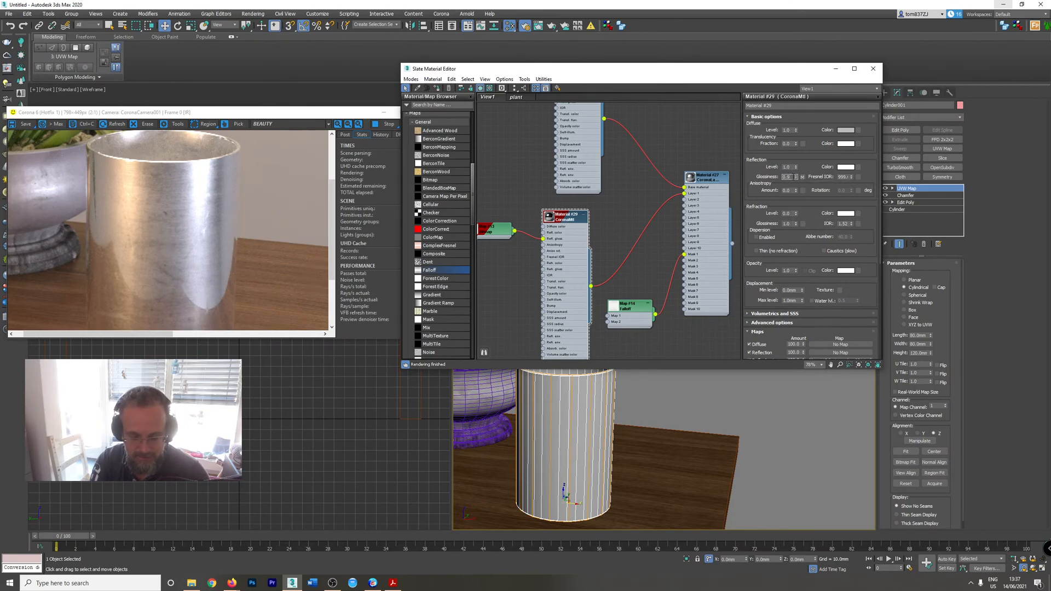
key("Return")
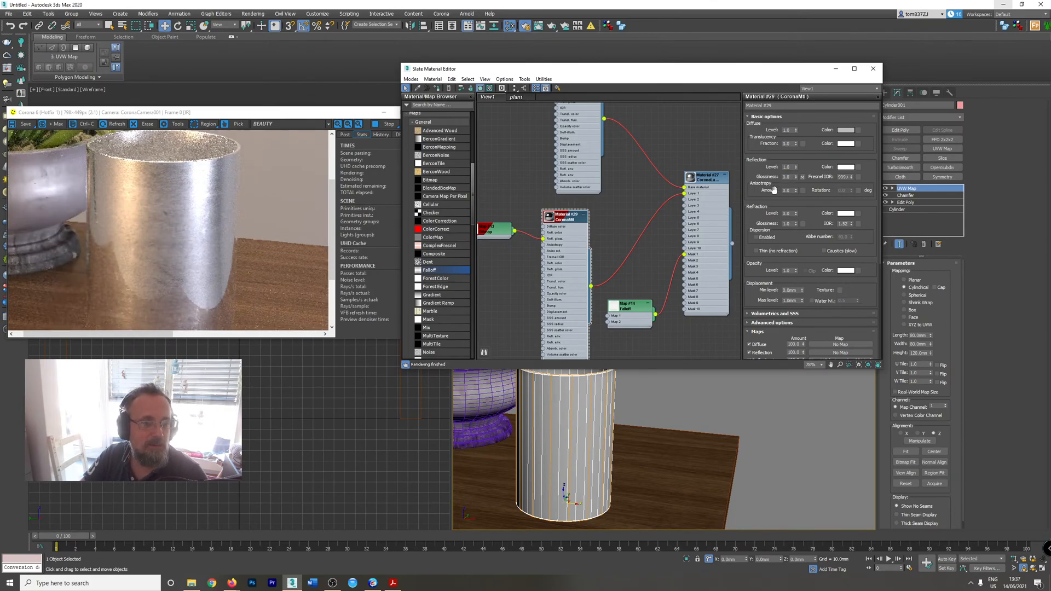
double_click(788, 177)
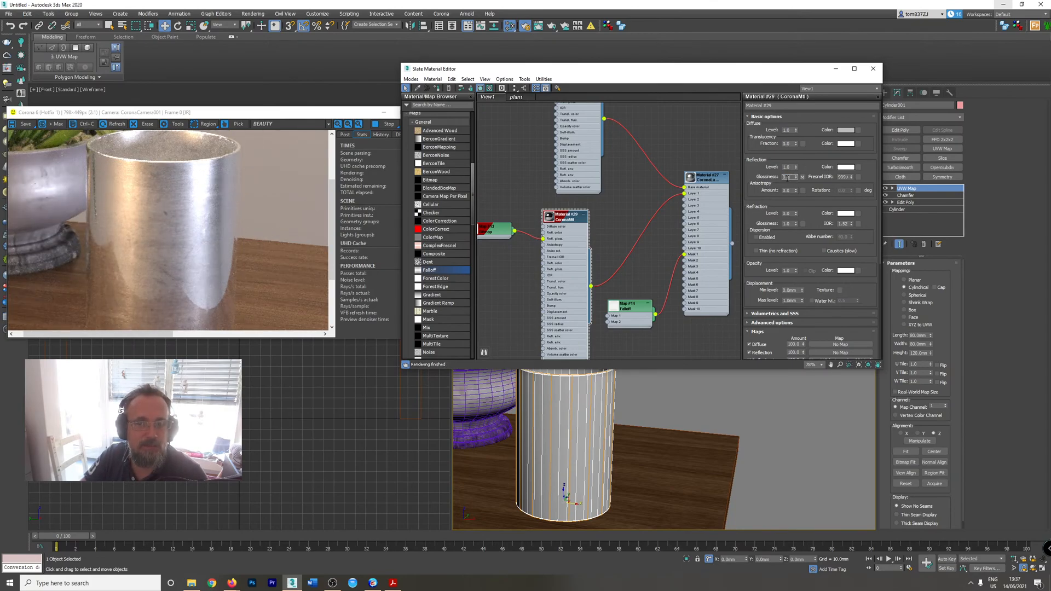
type("0.5")
key("Return")
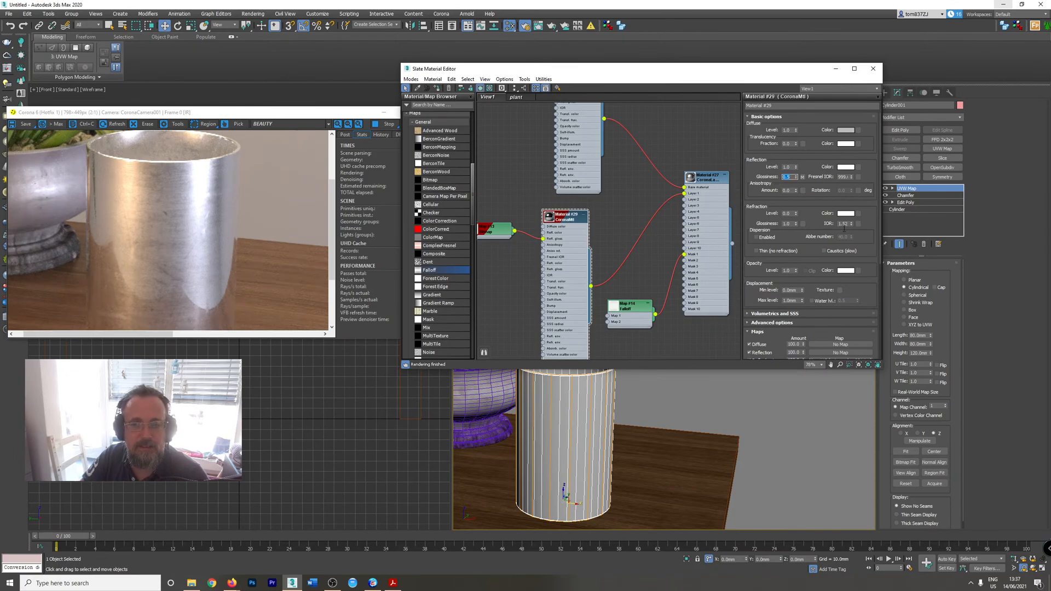
- Set the new metal's reflection glossiness map amount to 90
left_click_drag(822, 237, 808, 105)
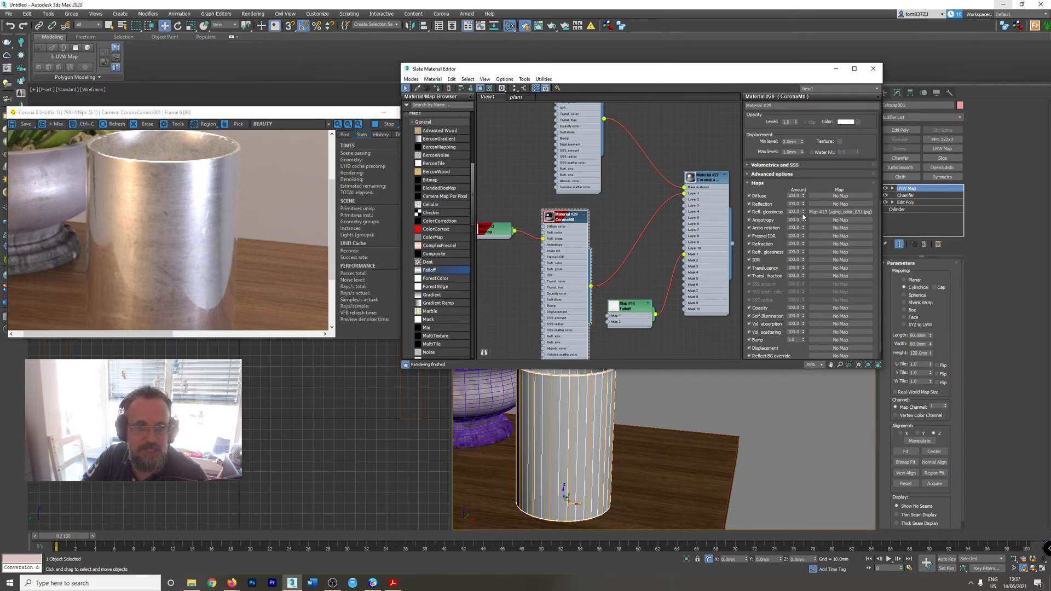
left_click_drag(810, 141, 808, 212)
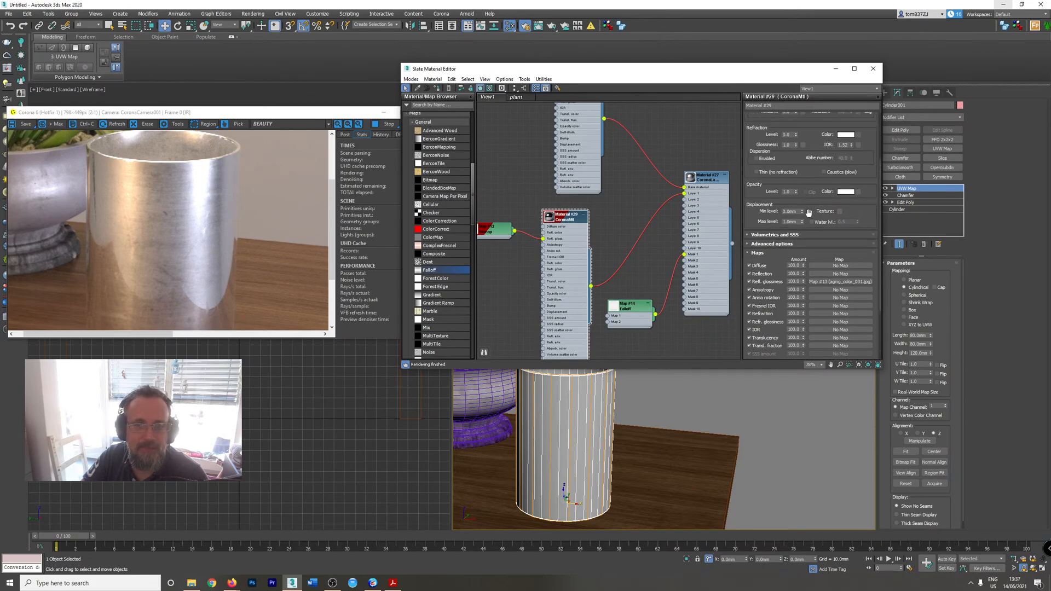
double_click(794, 282)
type("90")
key("Return")
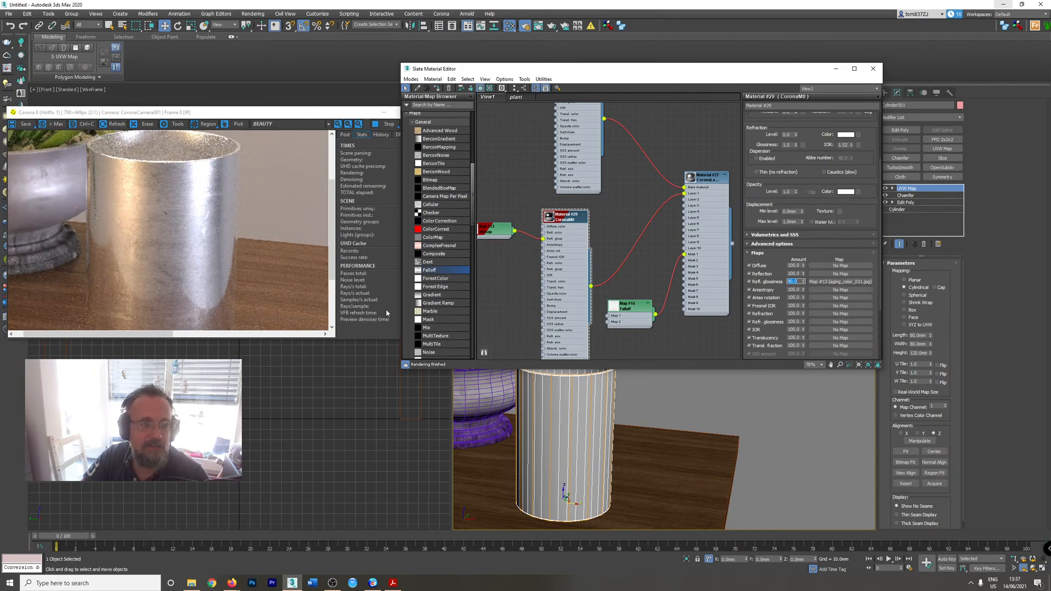
- Raise the end point of the Falloff map's mix curve back to the top
double_click(638, 304)
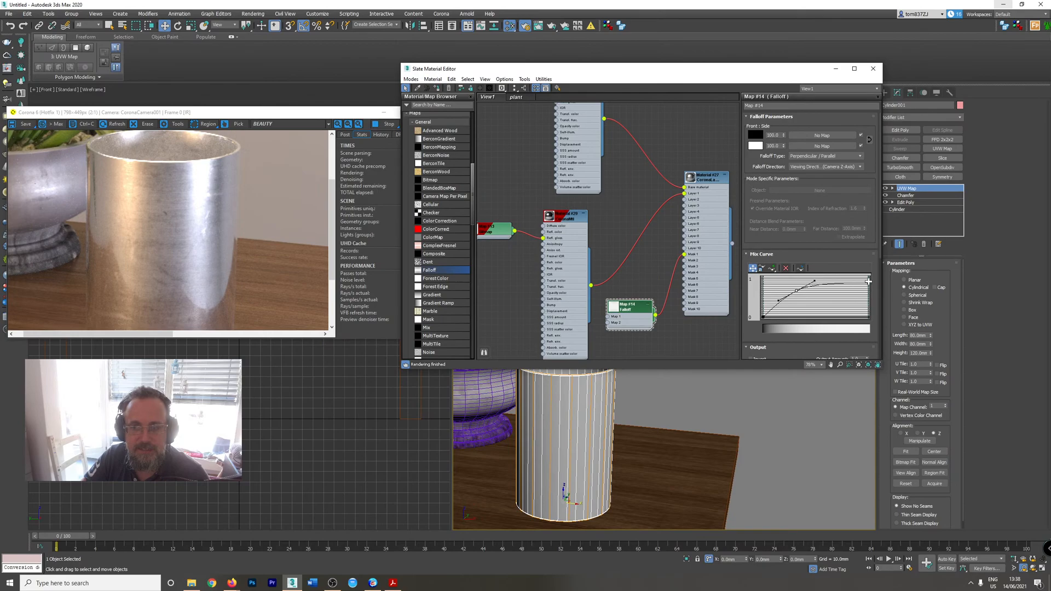
left_click_drag(869, 281, 869, 278)
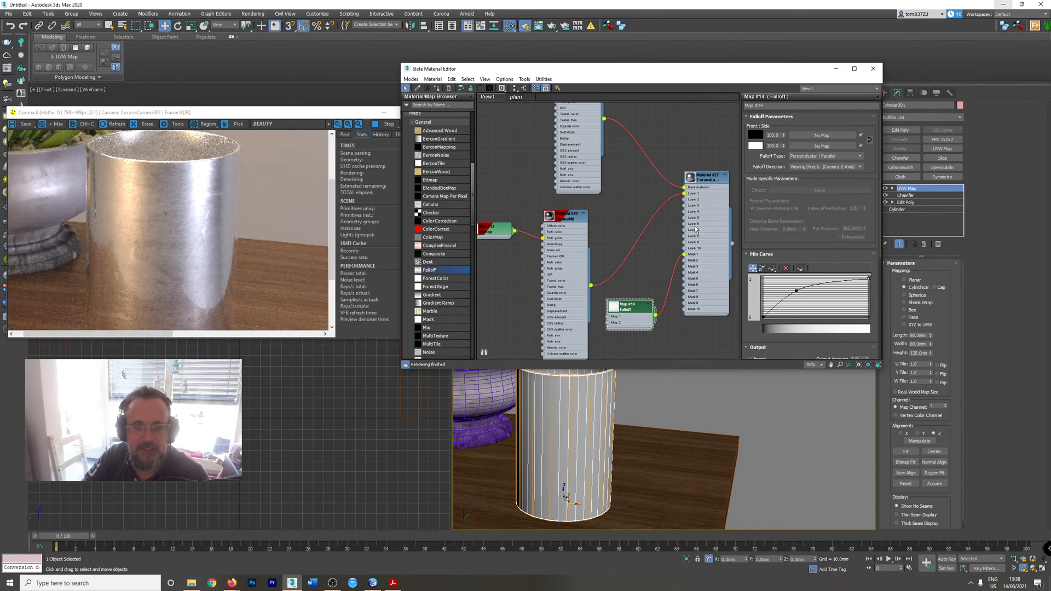
double_click(706, 177)
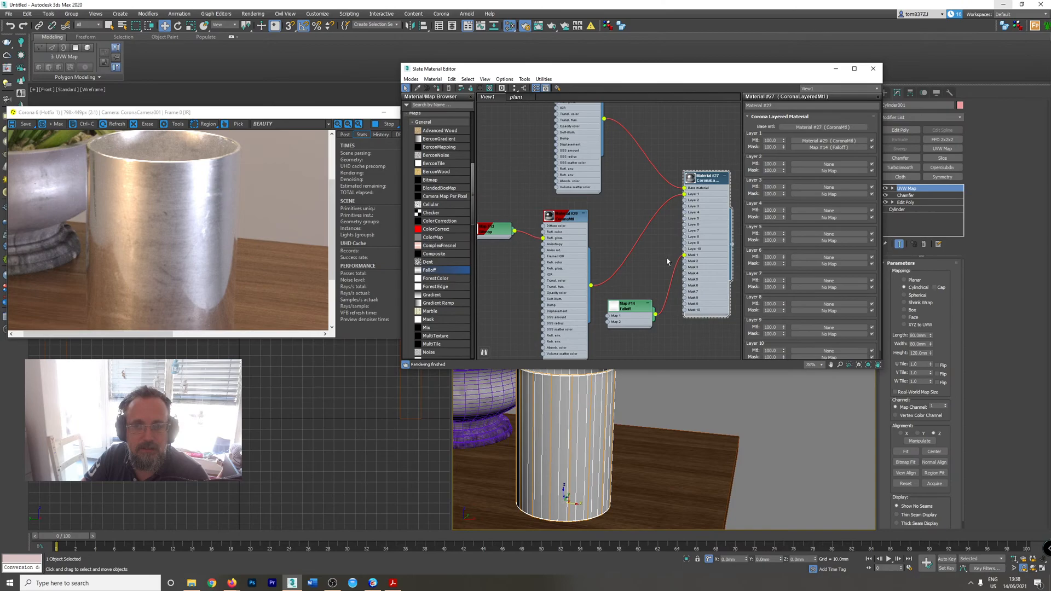
middle_click_drag(639, 267, 639, 278)
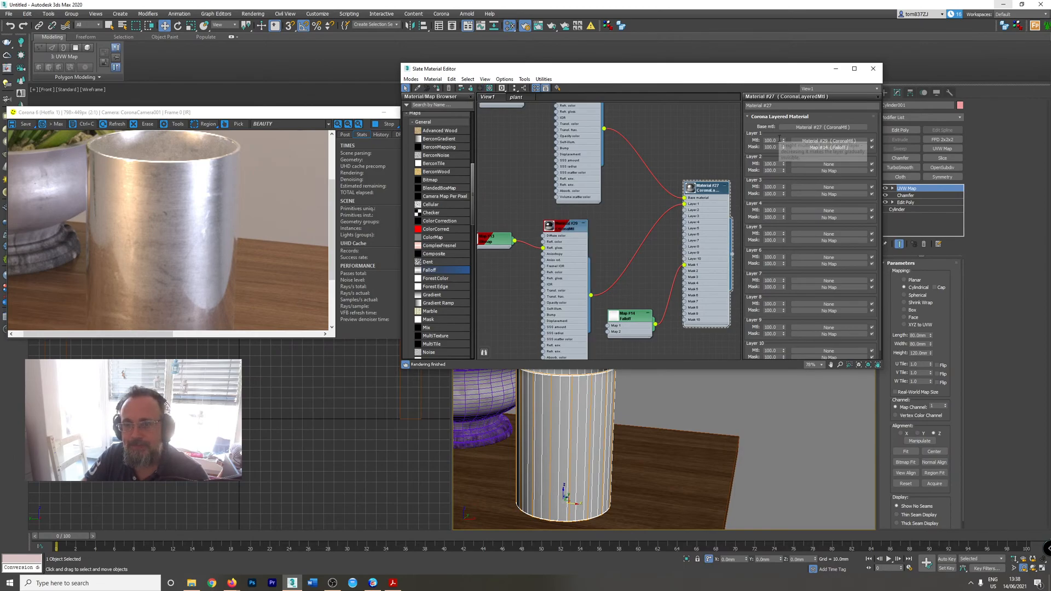
left_click(780, 138)
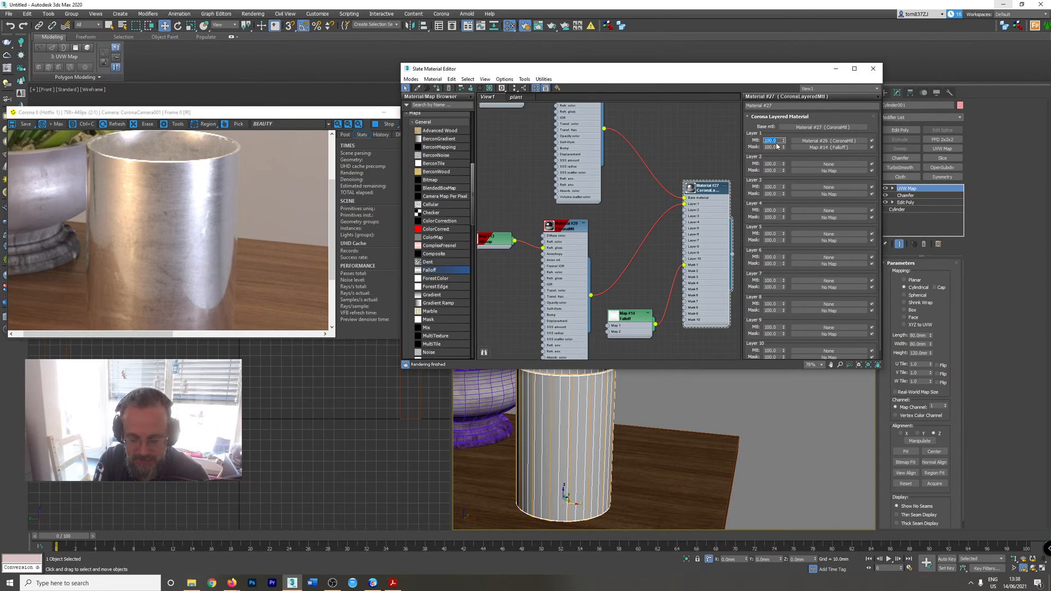
- Try a reflection glossiness map amount of 60 on the grunge metal layer, and set it to 80
double_click(571, 263)
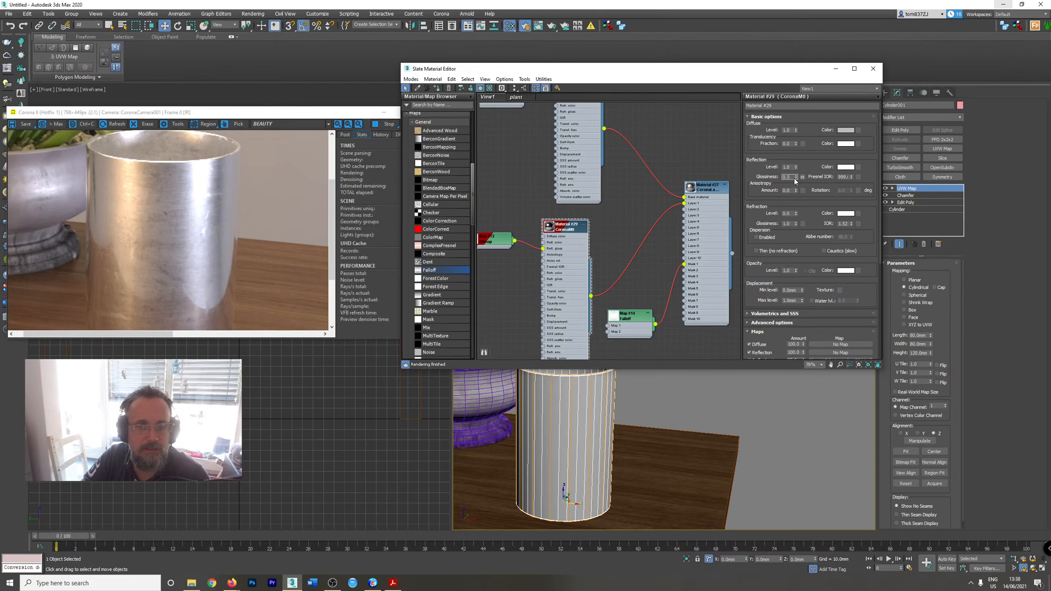
scroll(788, 285, "down", 4)
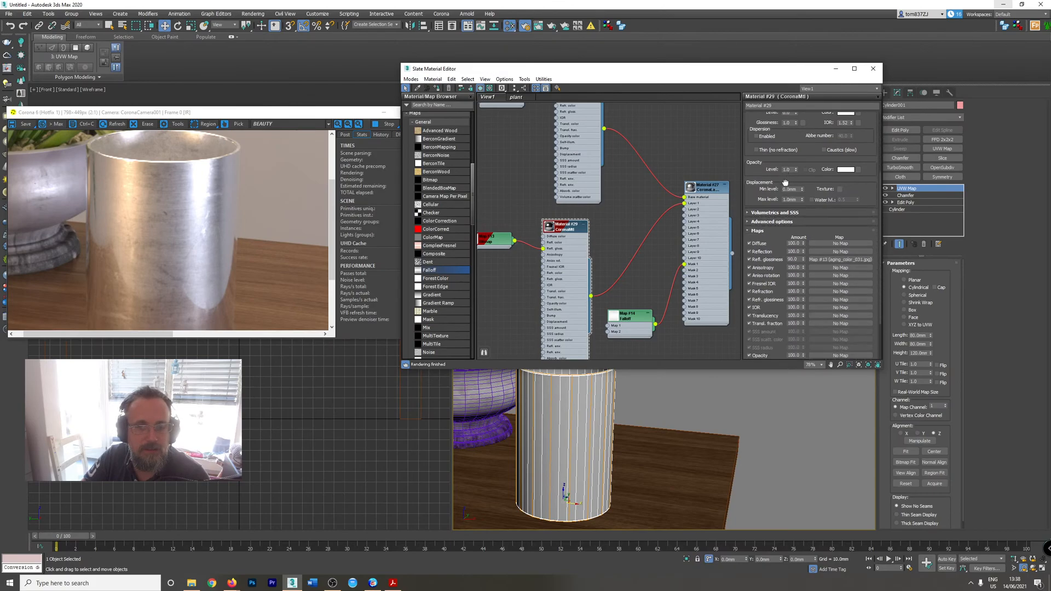
left_click(795, 302)
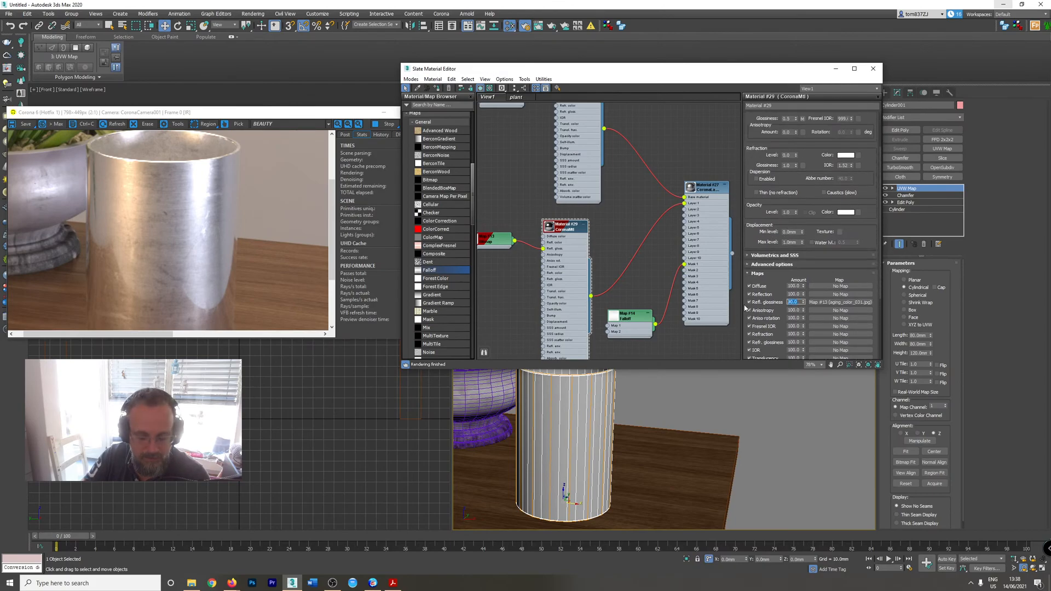
type("60")
key("Return")
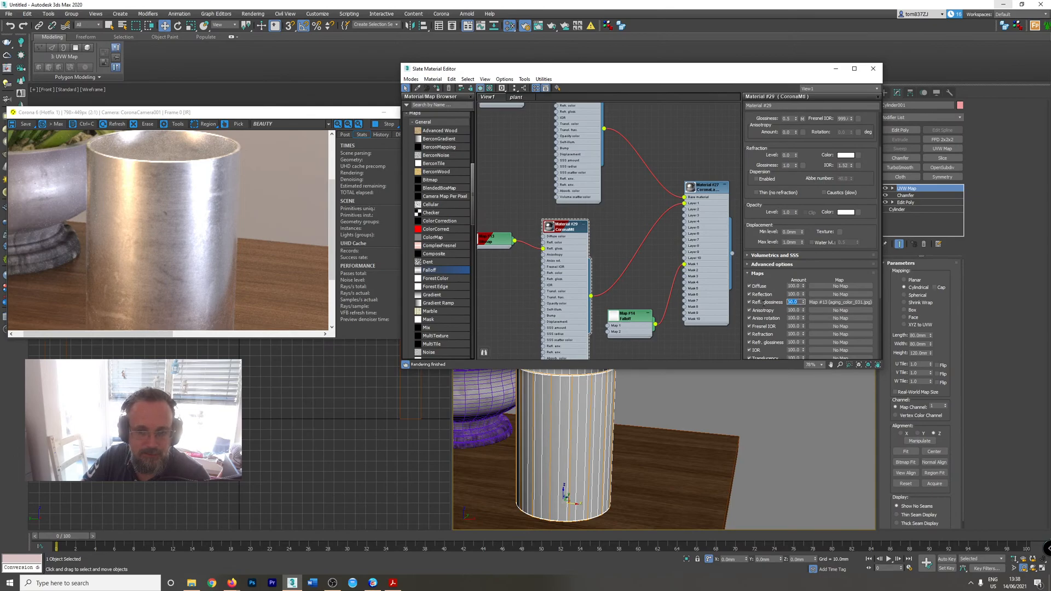
type("80")
key("Return")
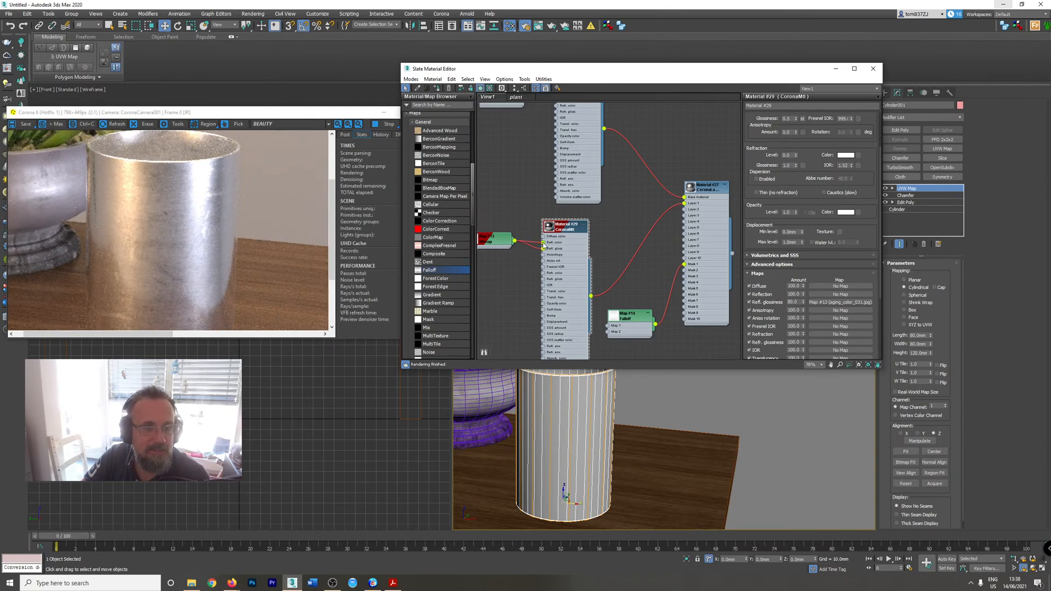
- Connect the grunge bitmap to the grunge metal's reflection color as well, and set the reflection map amount to 60
left_click_drag(544, 246, 544, 242)
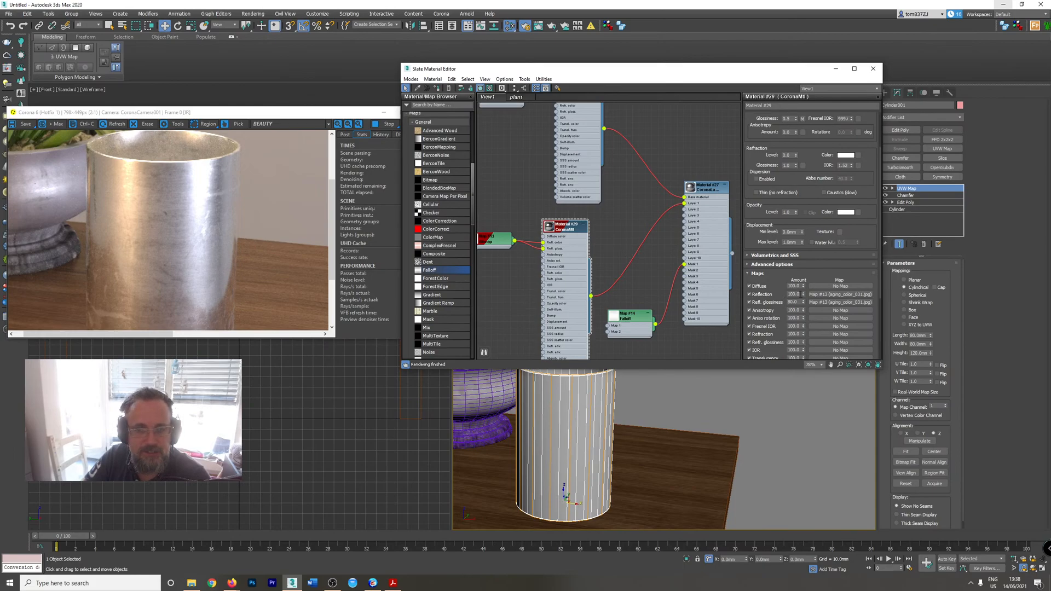
double_click(794, 295)
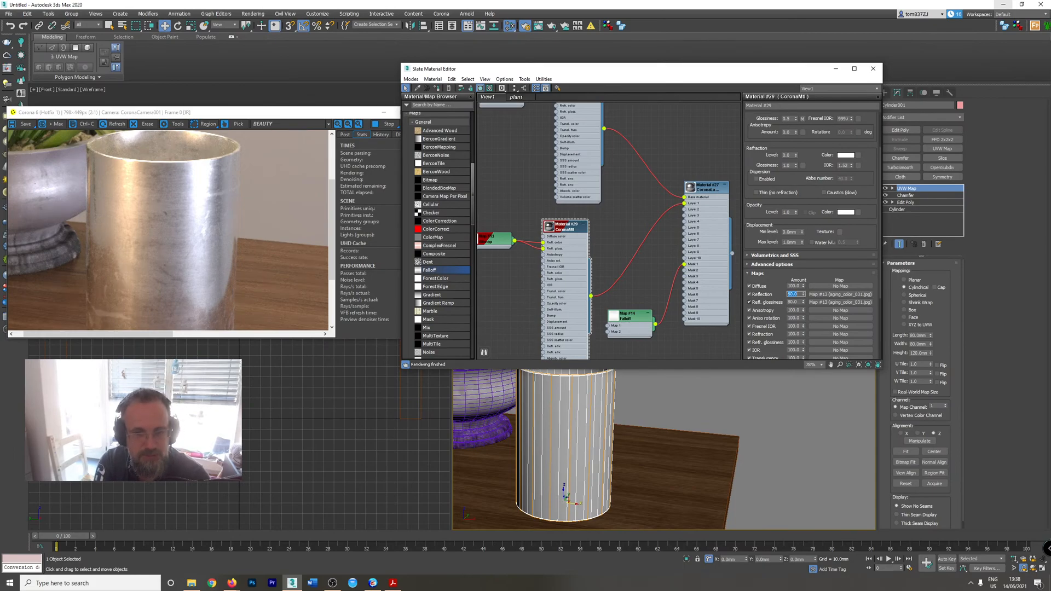
type("60")
key("Return")
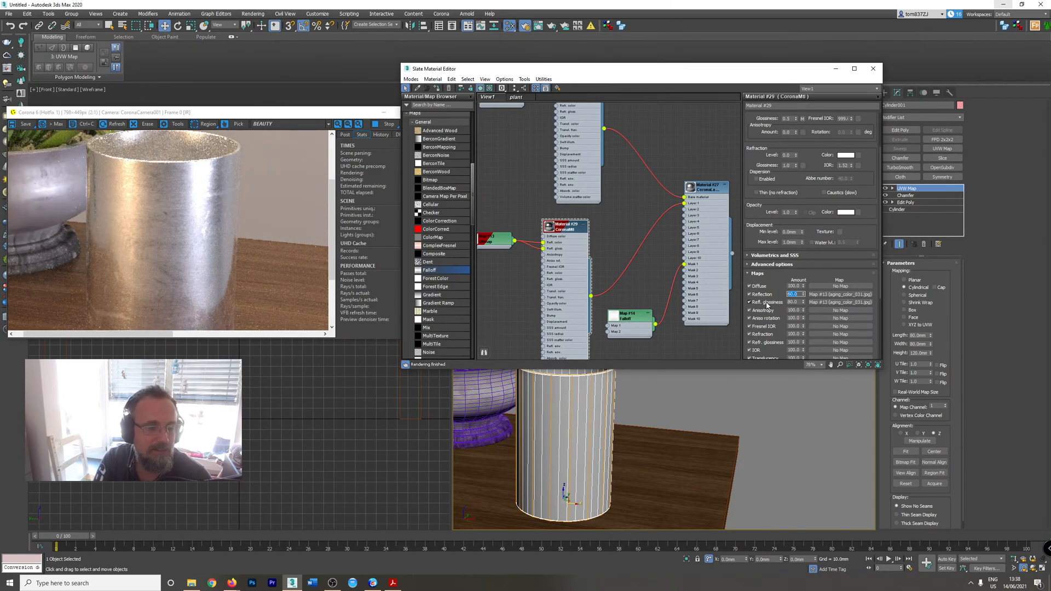
- Test the grunge bitmap in reflection color alone and in reflection glossiness alone, and reconnect it to both inputs
left_click_drag(543, 249, 527, 265)
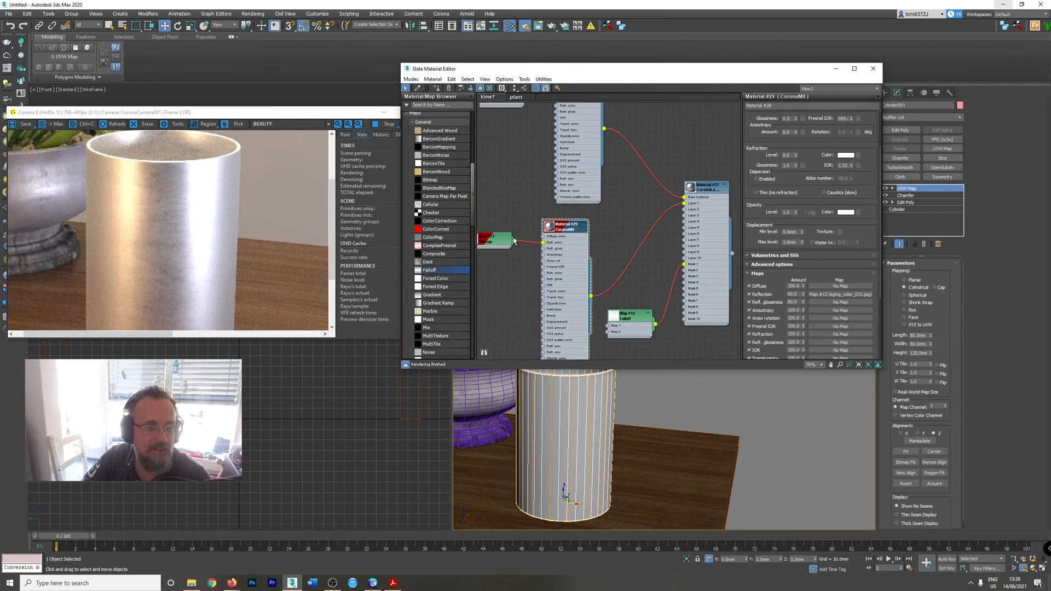
left_click_drag(543, 242, 543, 249)
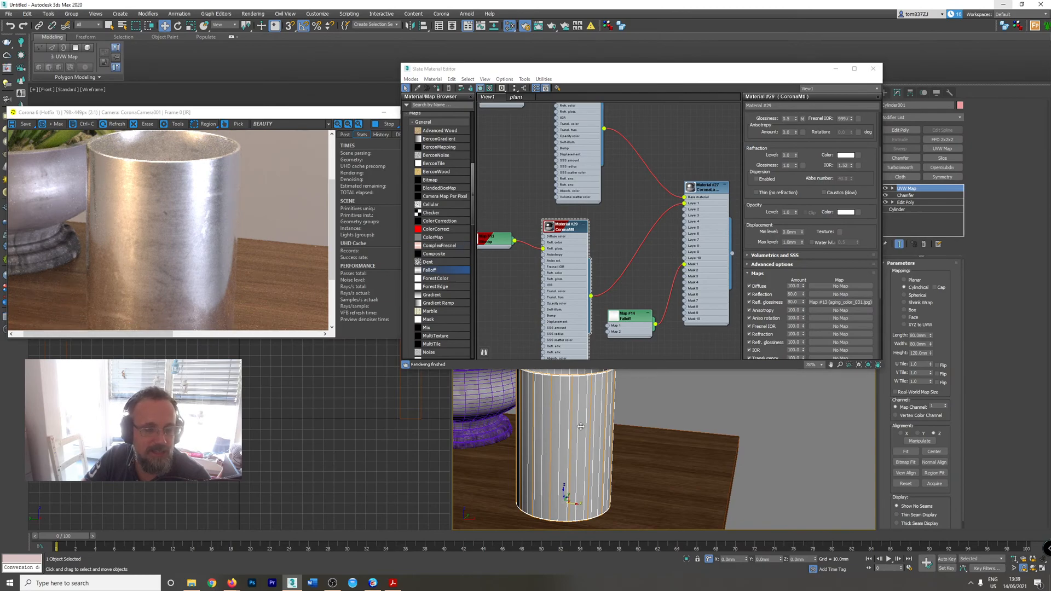
scroll(602, 413, "down", 3)
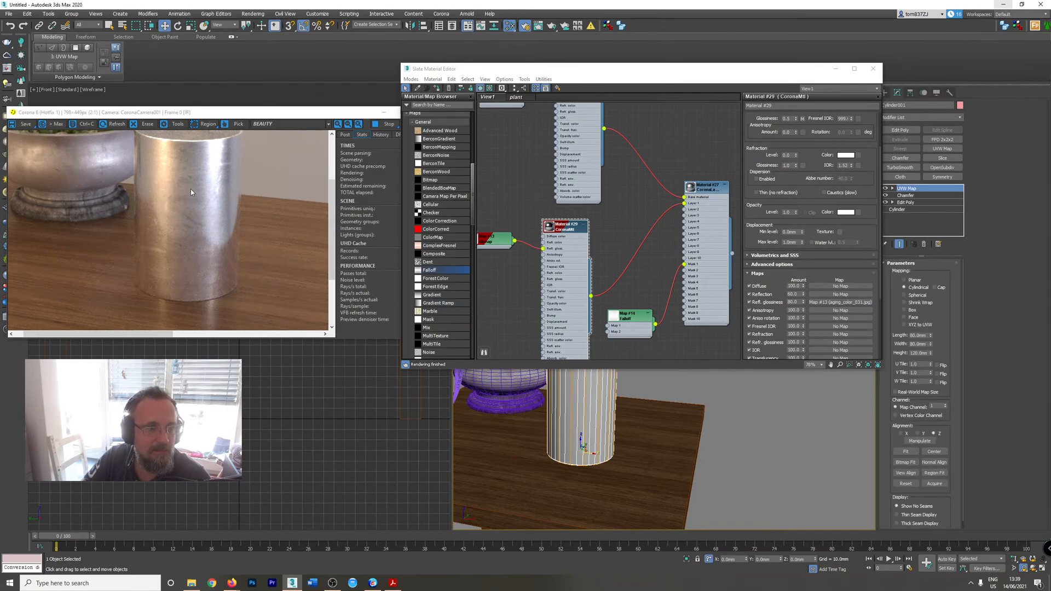
scroll(191, 189, "up", 2)
scroll(198, 221, "down", 2)
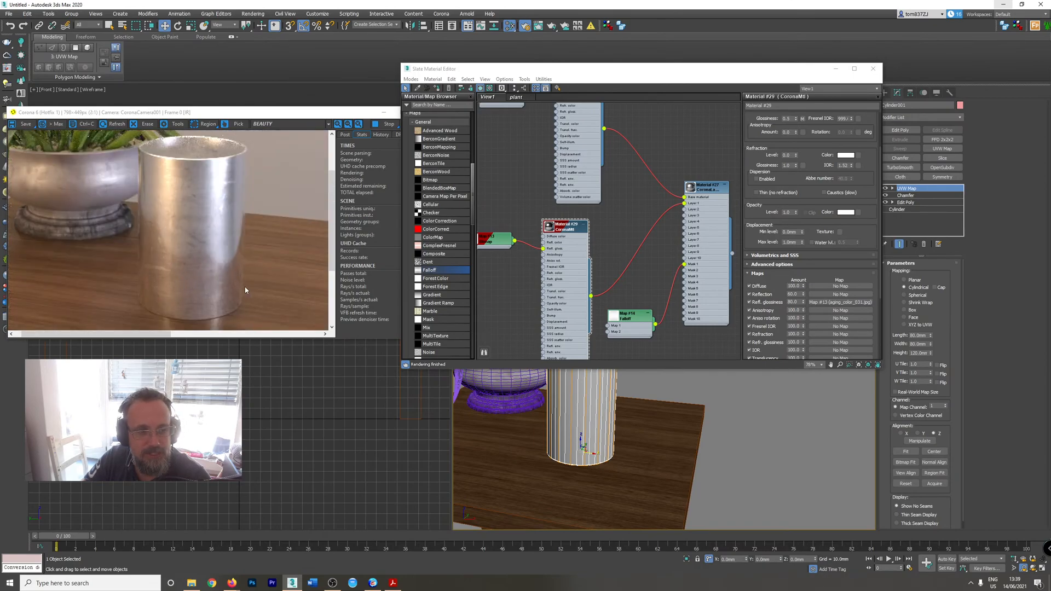
left_click_drag(515, 240, 544, 243)
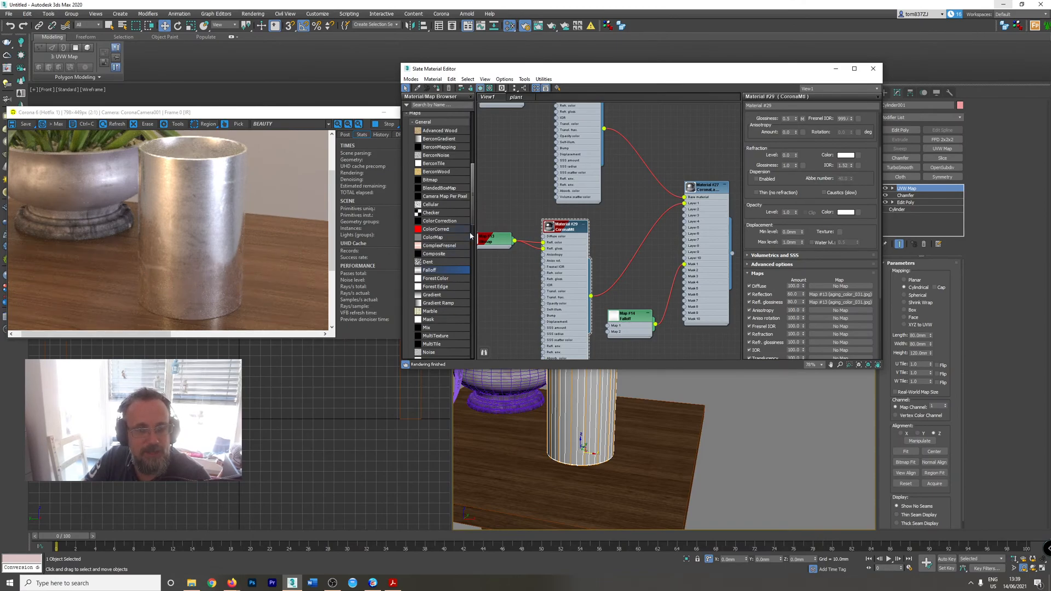
- Preview the aging_color_031.jpg grunge bitmap, and set its U and V tiling to 3
double_click(495, 240)
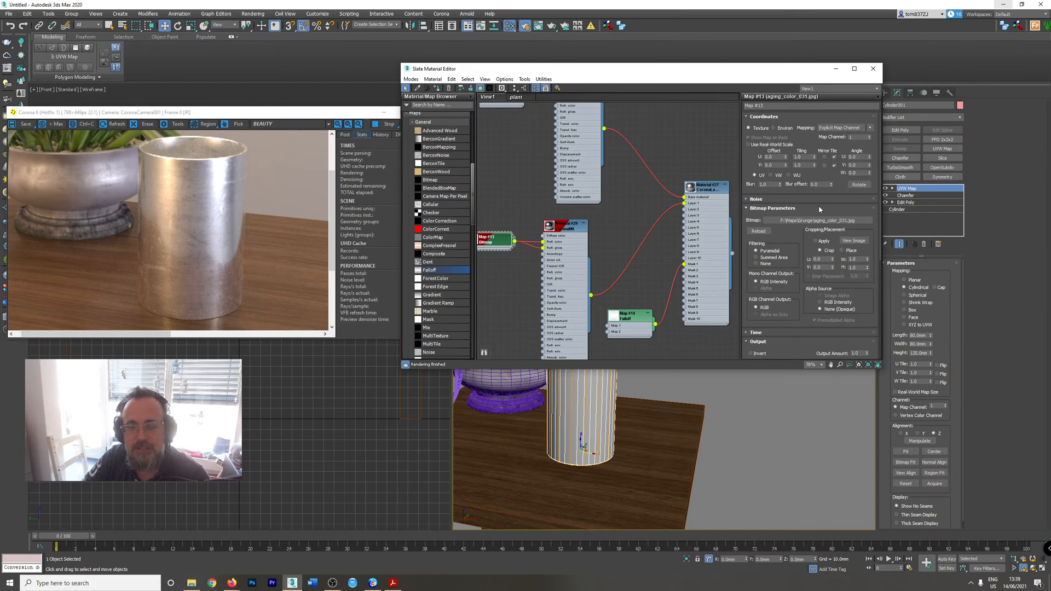
left_click(854, 241)
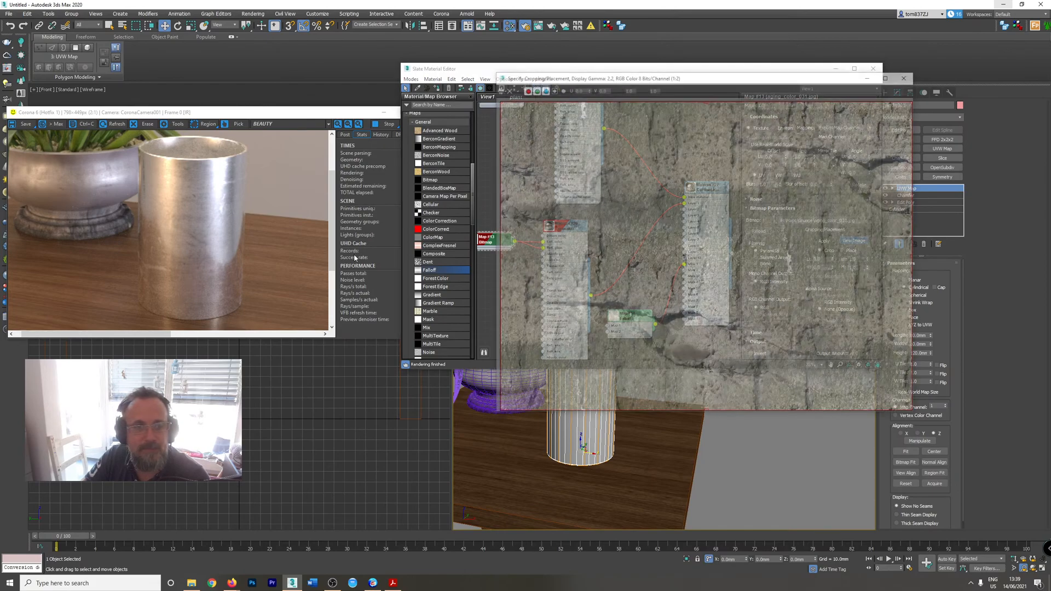
left_click(909, 75)
double_click(803, 157)
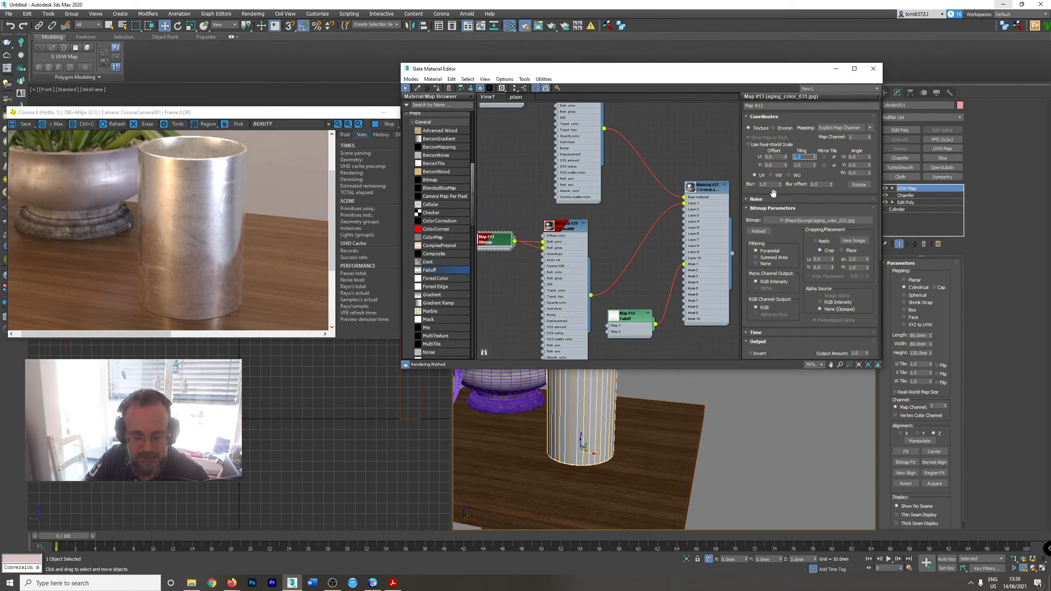
type("3")
key("Tab")
type("3")
key("Return")
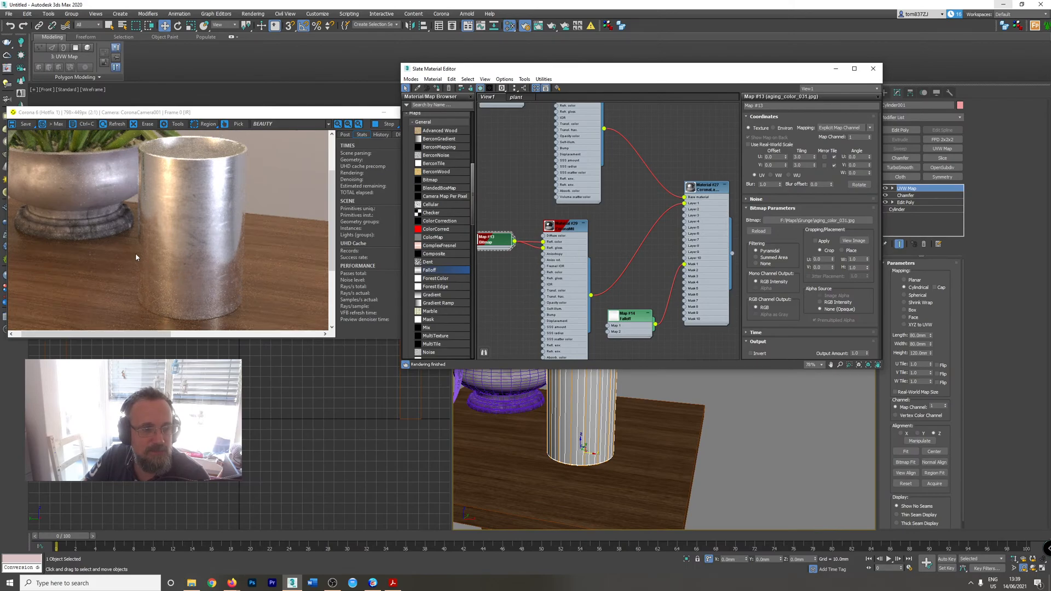
- Try Layer 1 material amounts of 50 and 70 in the layered material, set it to 80, and inspect the rendered cylinder up close
left_click(549, 268)
double_click(703, 243)
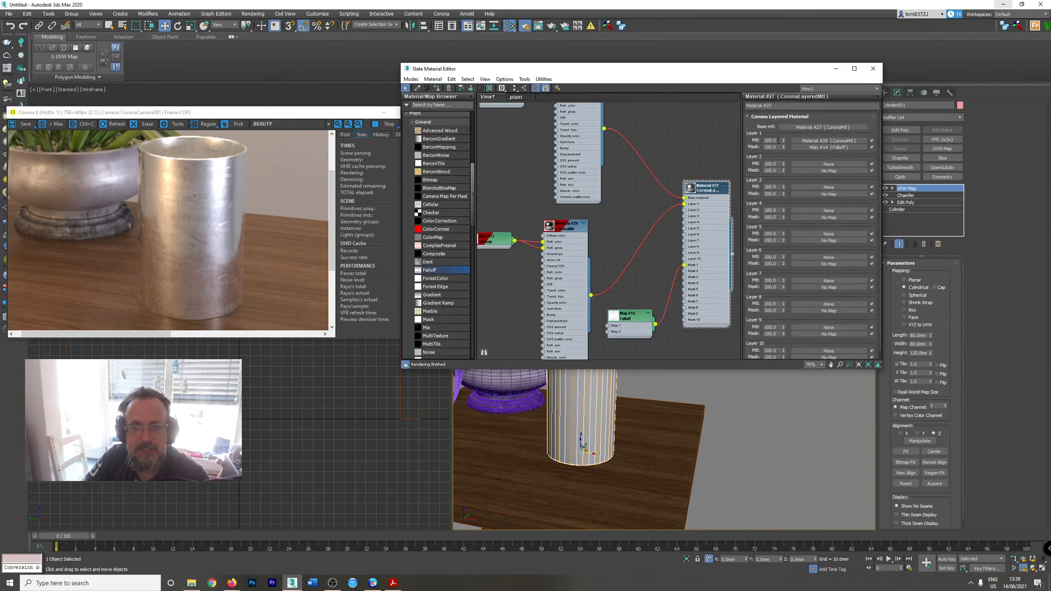
double_click(778, 140)
type("50")
key("Return")
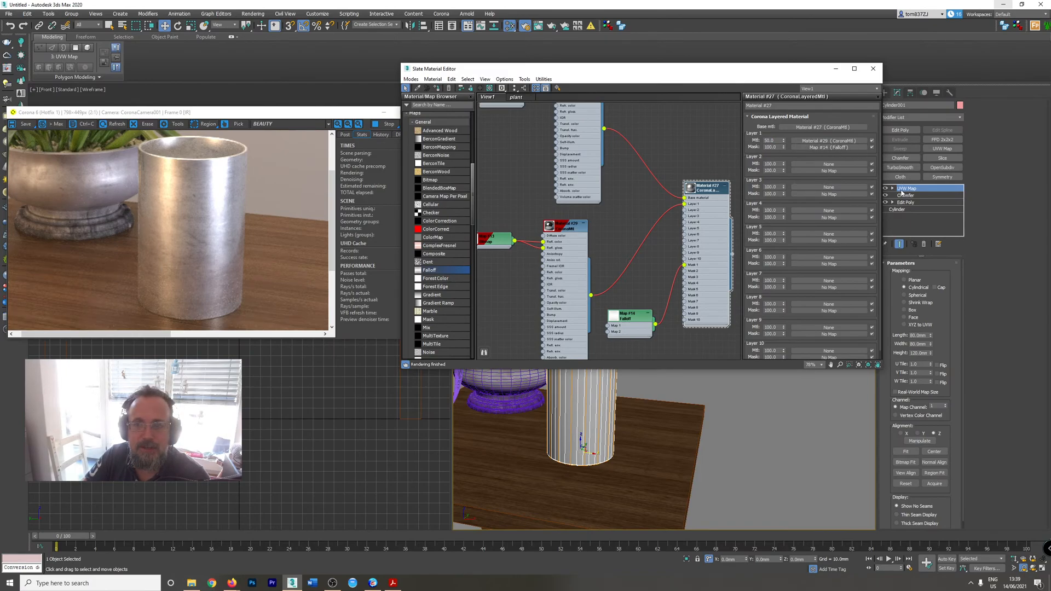
double_click(770, 140)
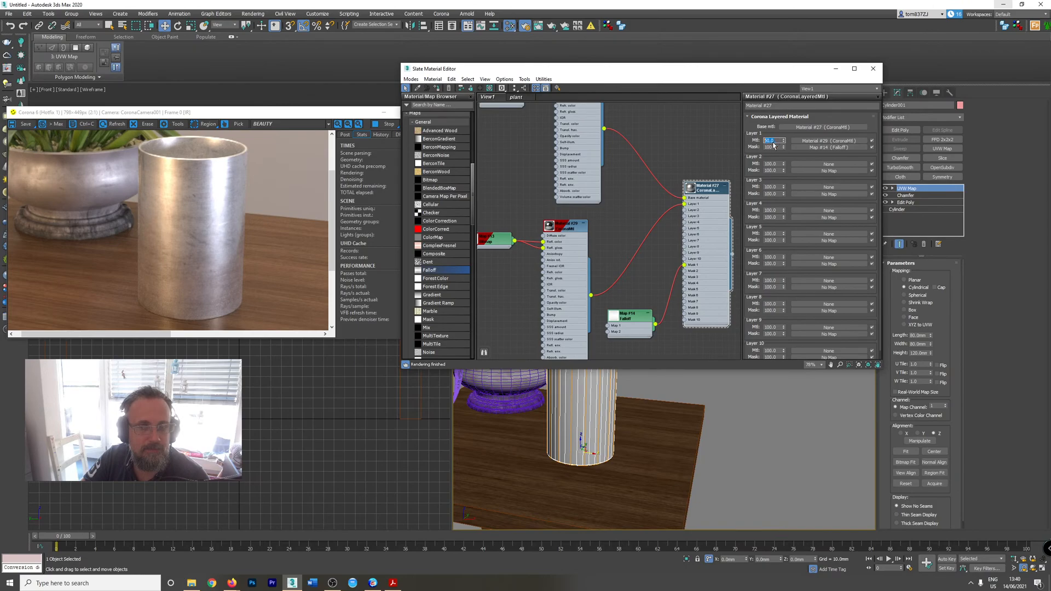
type("70")
key("Return")
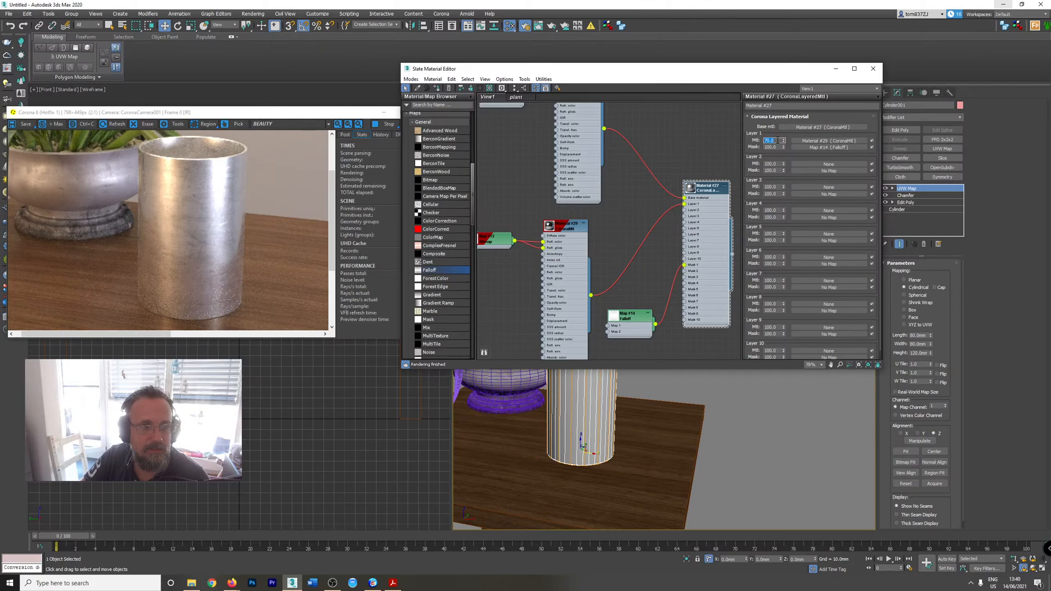
type("80")
key("Return")
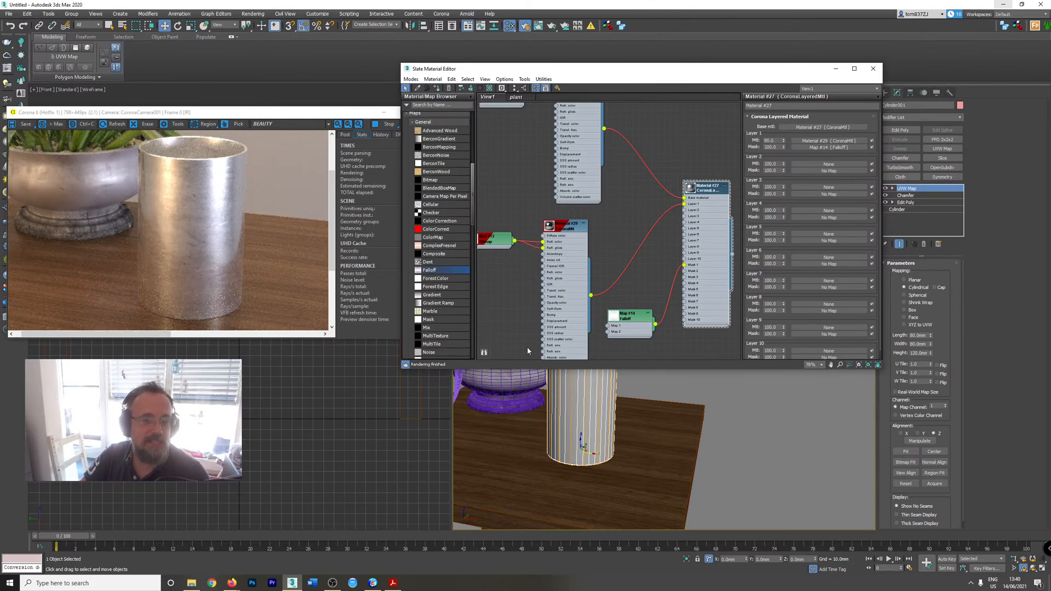
scroll(187, 205, "up", 2)
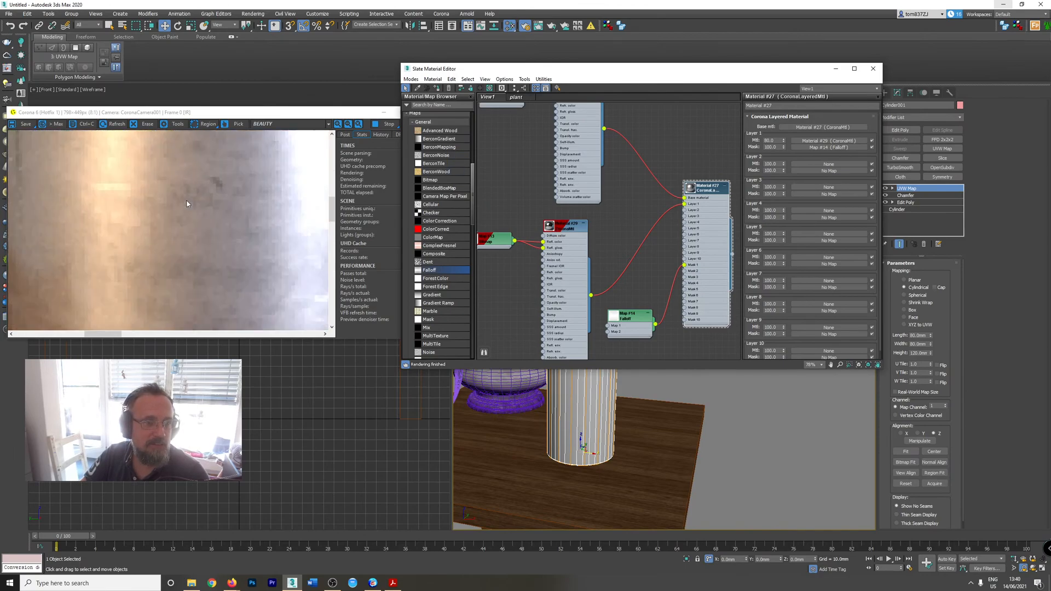
scroll(187, 206, "down", 2)
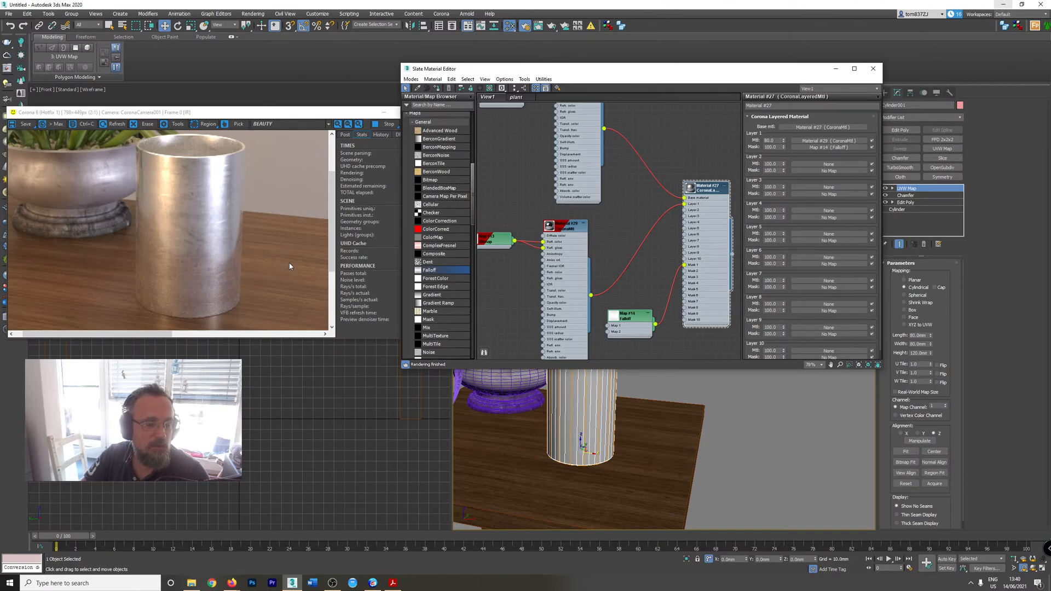
- Duplicate the grunge metal material and connect the copy to Layer 2 of the layered material
scroll(531, 226, "down", 3)
left_click_drag(564, 203, 650, 164, "shift")
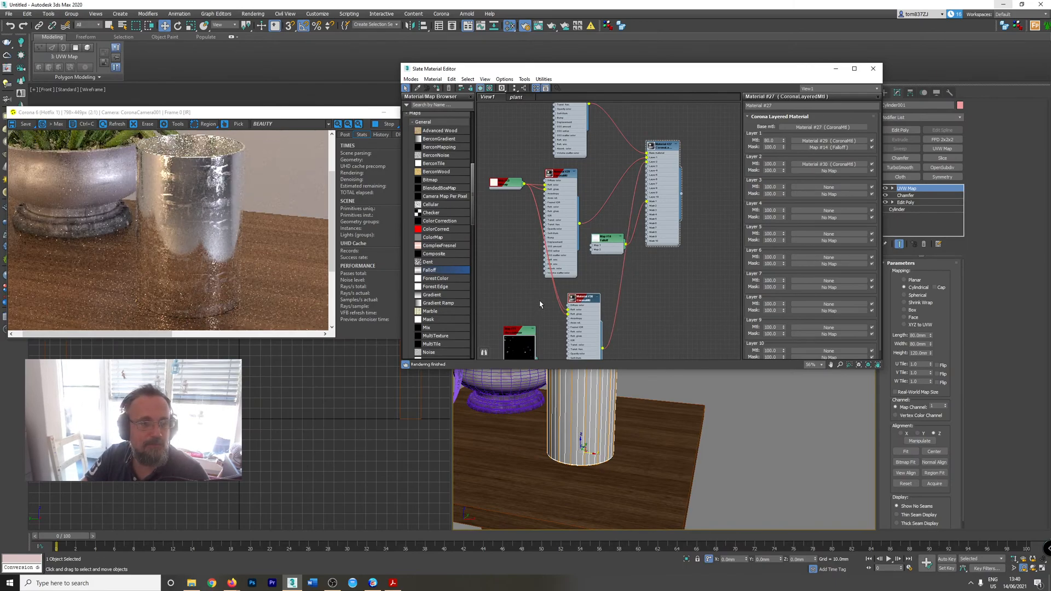
middle_click_drag(578, 298, 608, 259)
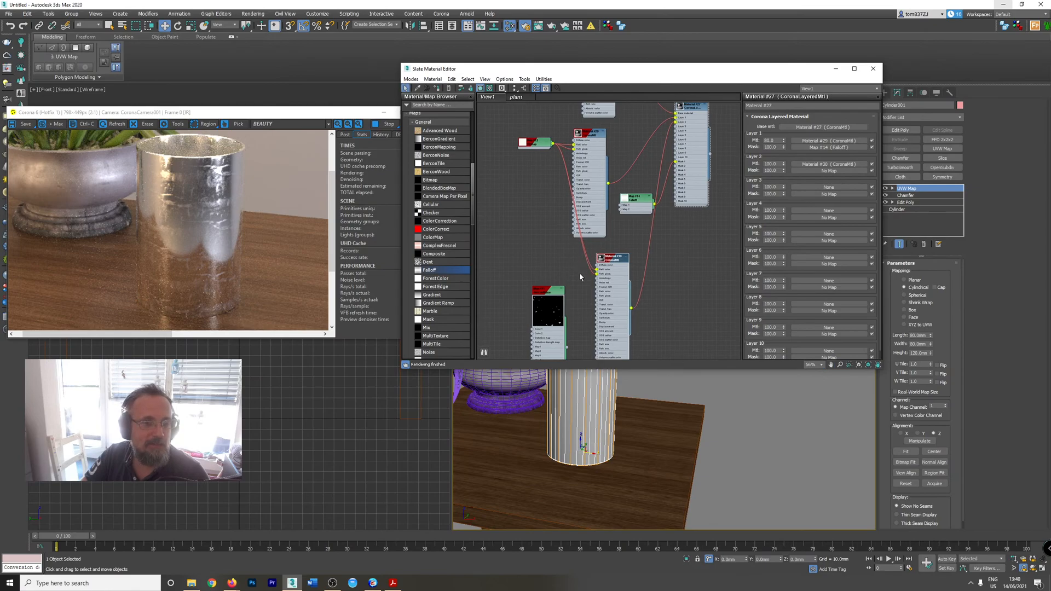
- Set both the reflection and reflection glossiness map amounts of the Layer 2 metal to 30
double_click(611, 281)
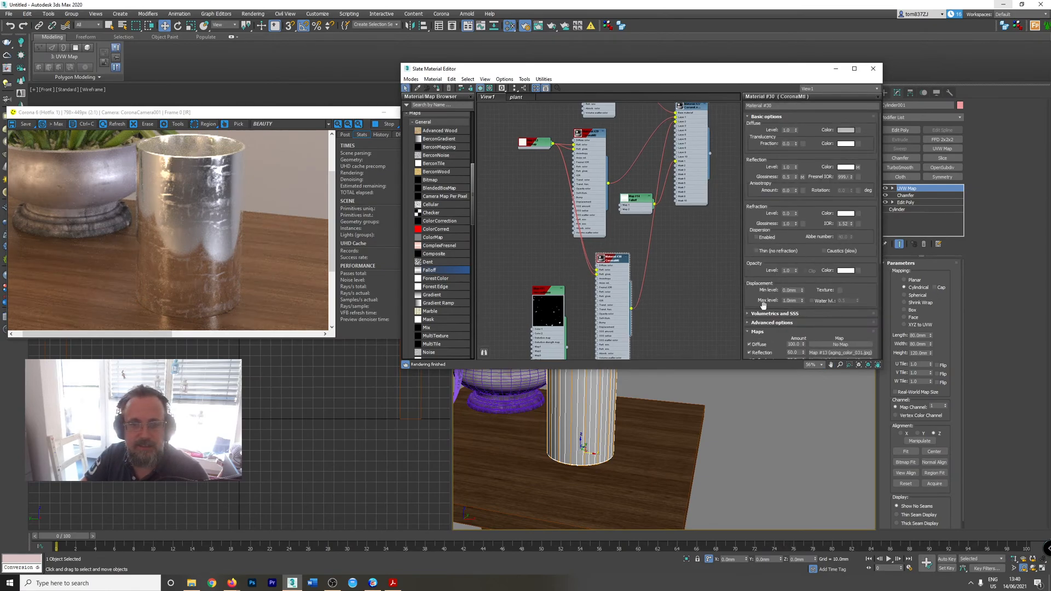
scroll(763, 305, "down", 4)
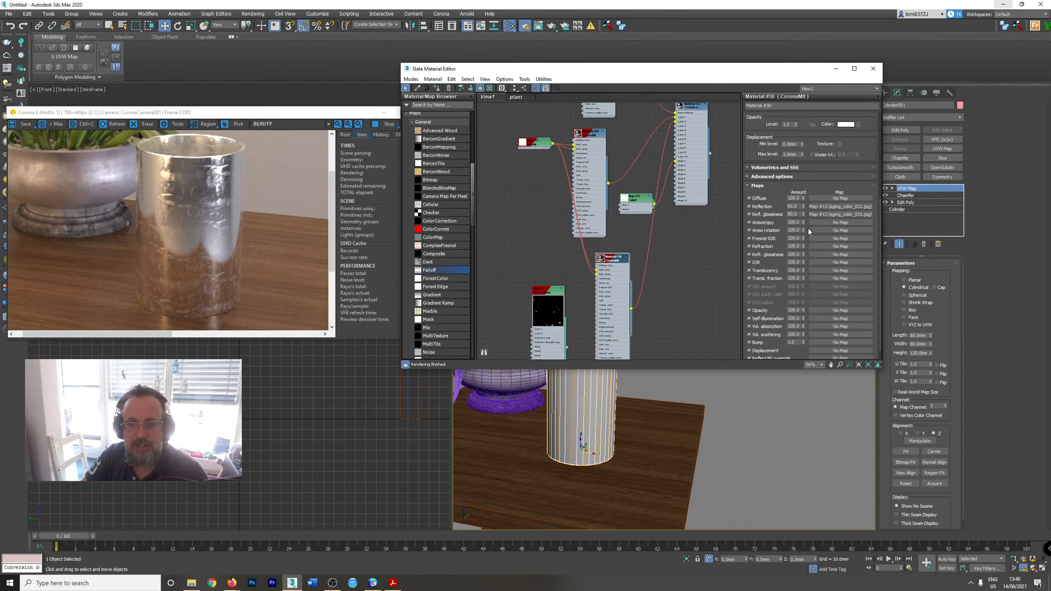
left_click_drag(801, 208, 742, 216)
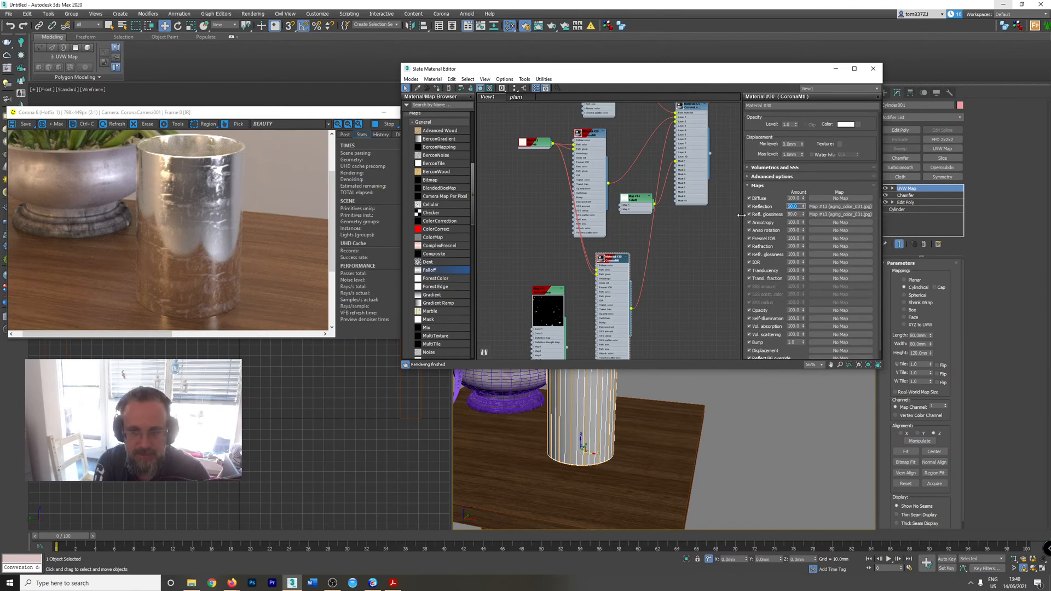
type("30")
key("Tab")
type("30")
key("Return")
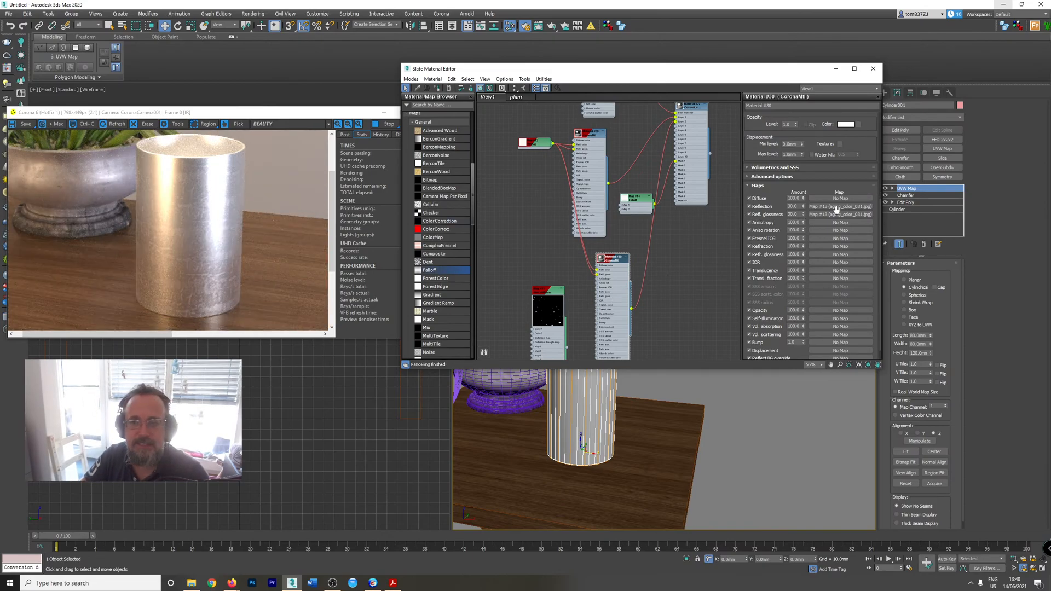
- Try reflection glossiness values of 0.8 and 1 on the Layer 2 metal and inspect the rendered cylinder up close
scroll(750, 159, "up", 5)
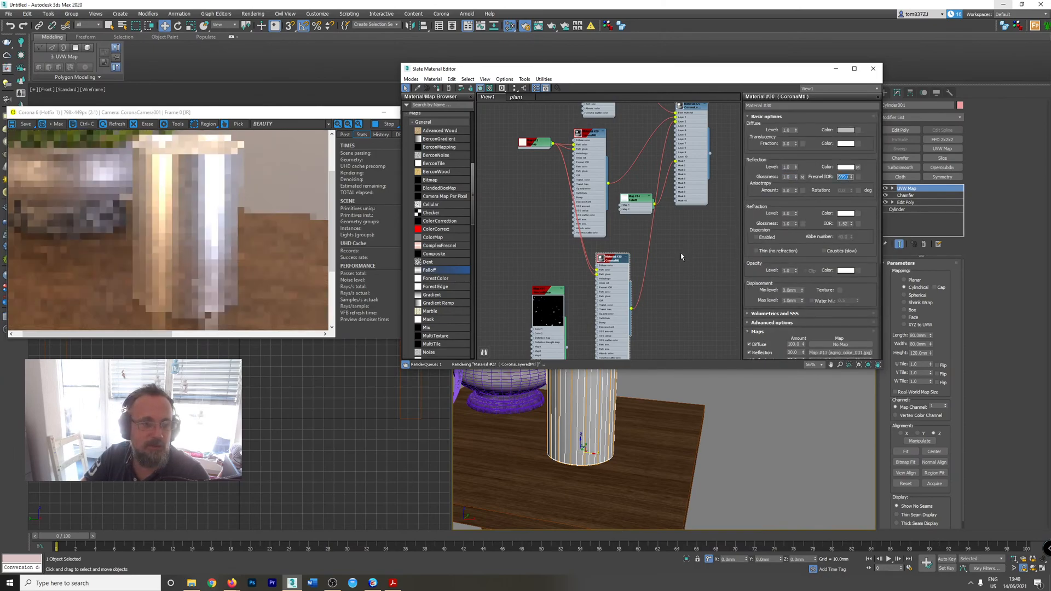
key("shift+Tab")
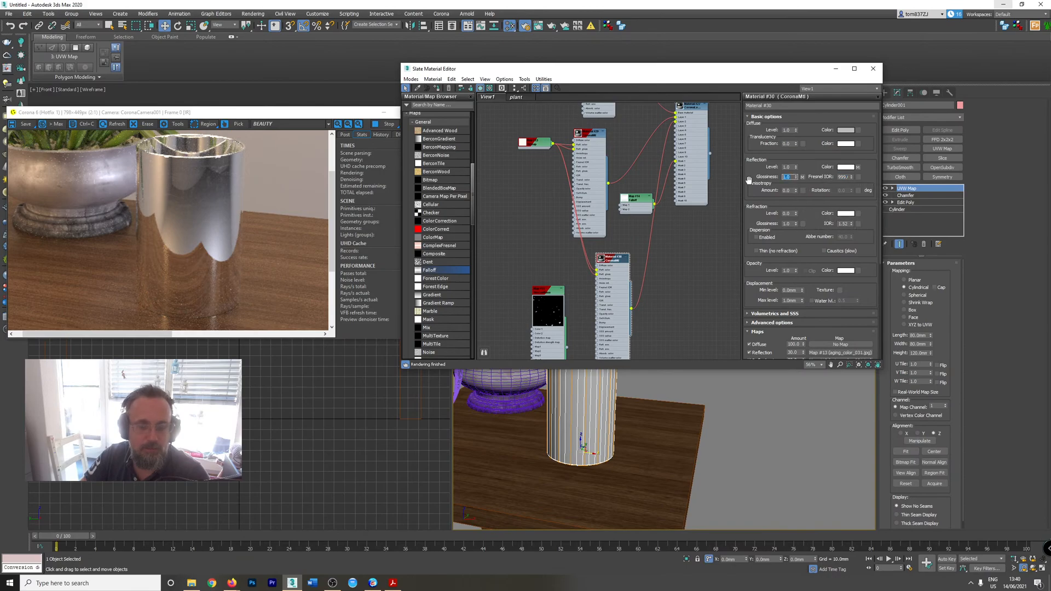
type("0.8")
key("Tab")
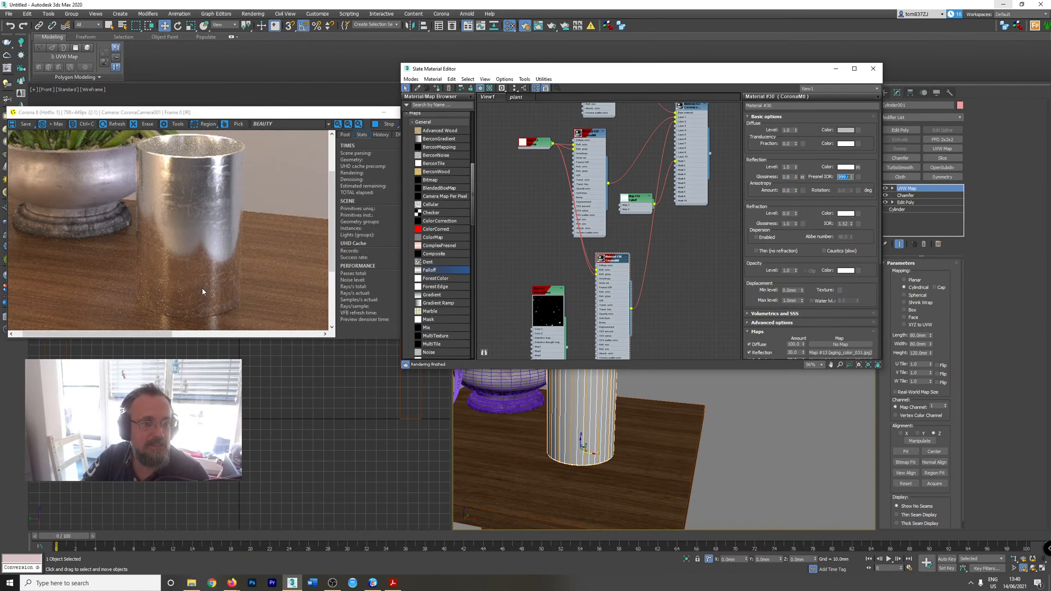
left_click_drag(790, 177, 751, 188)
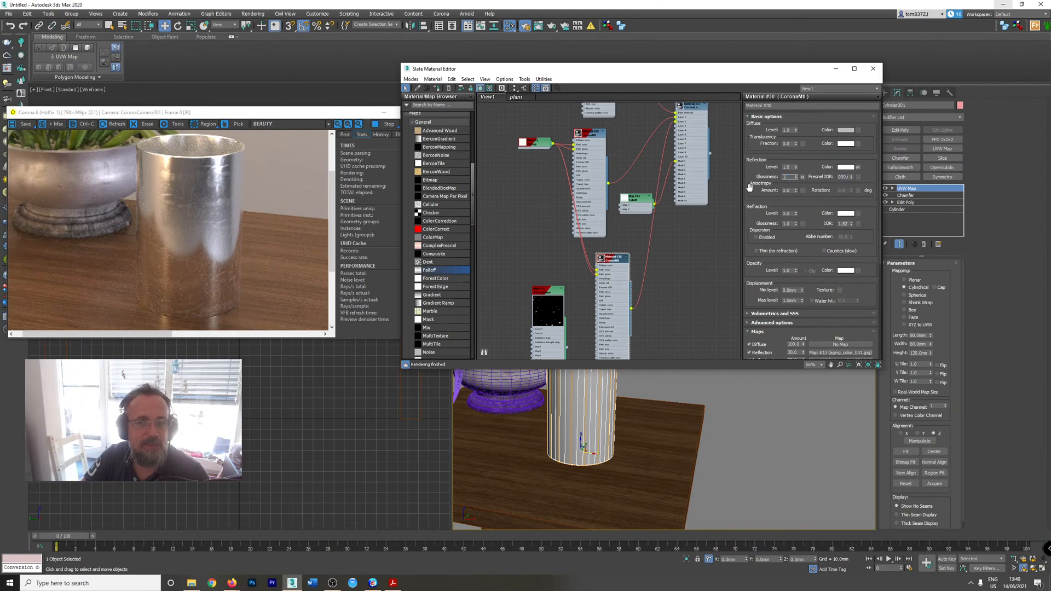
type("1")
key("Tab")
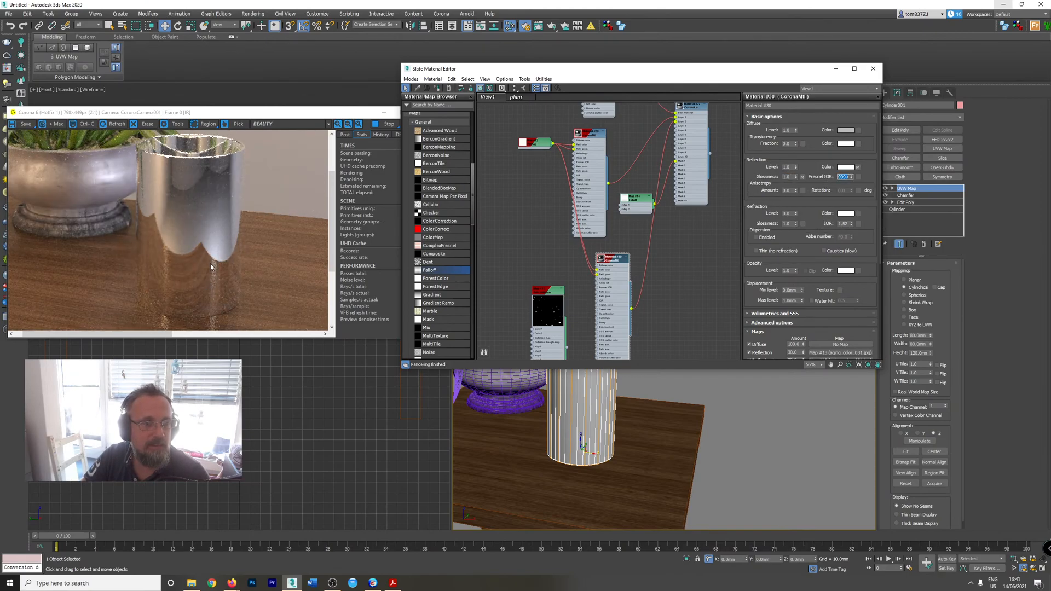
scroll(626, 444, "up", 5)
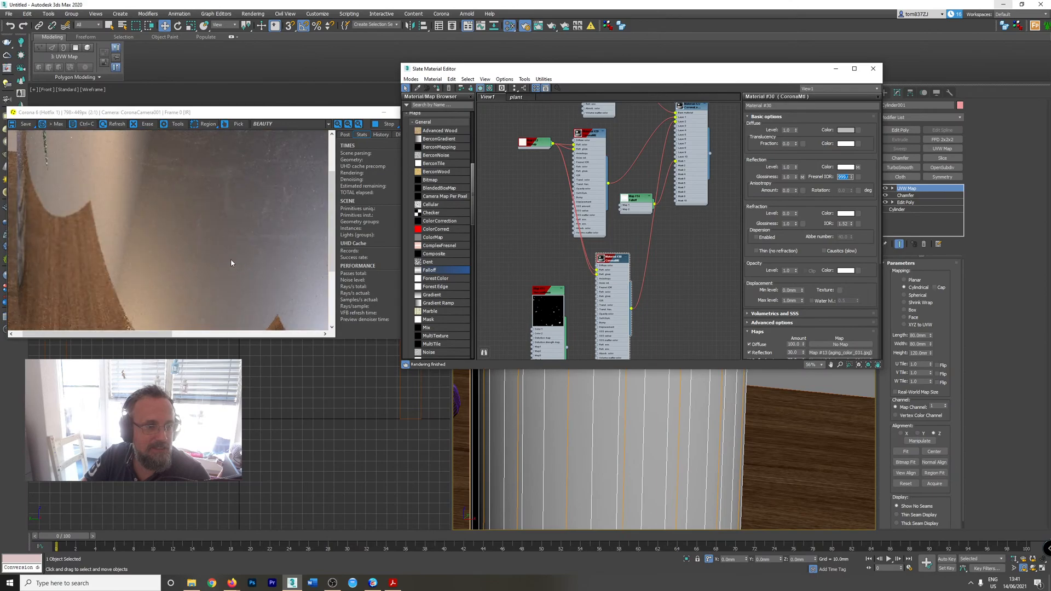
scroll(211, 197, "down", 1)
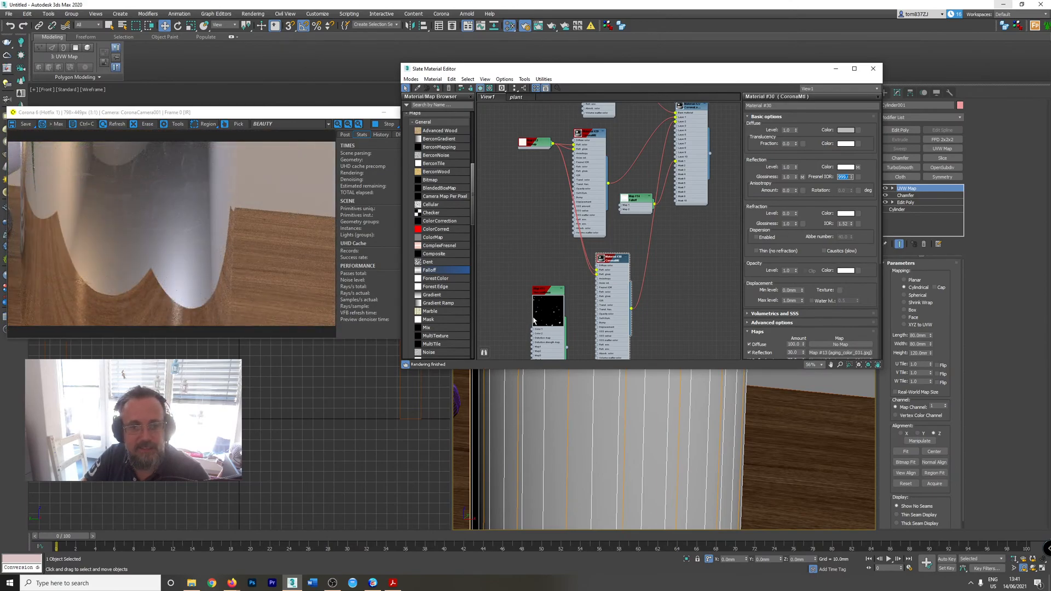
- Try a reflection glossiness of 0.9 on the Layer 2 metal, then set it to 0.8
left_click(791, 177)
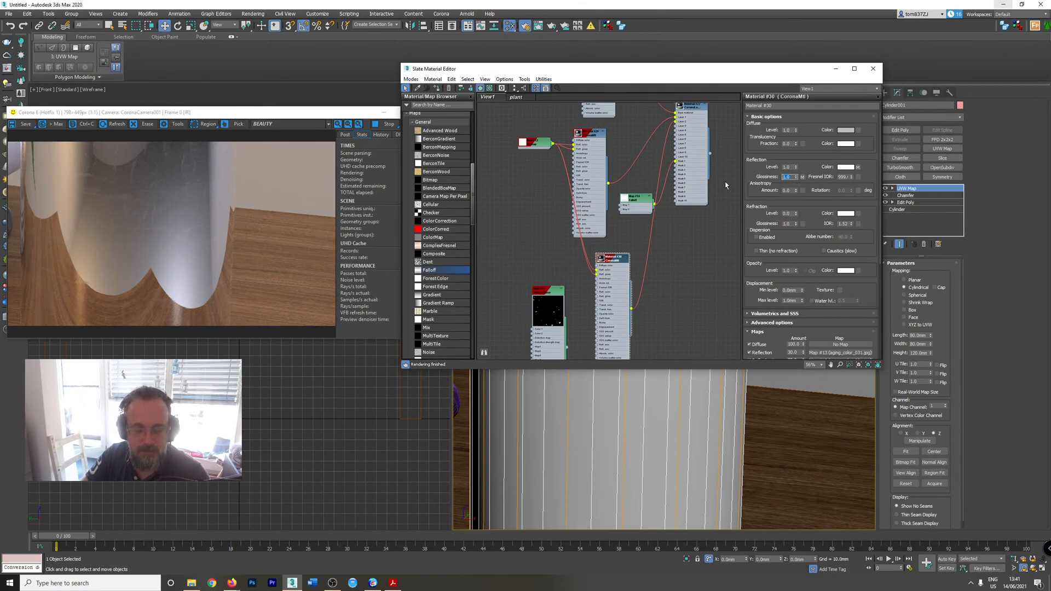
type(".9")
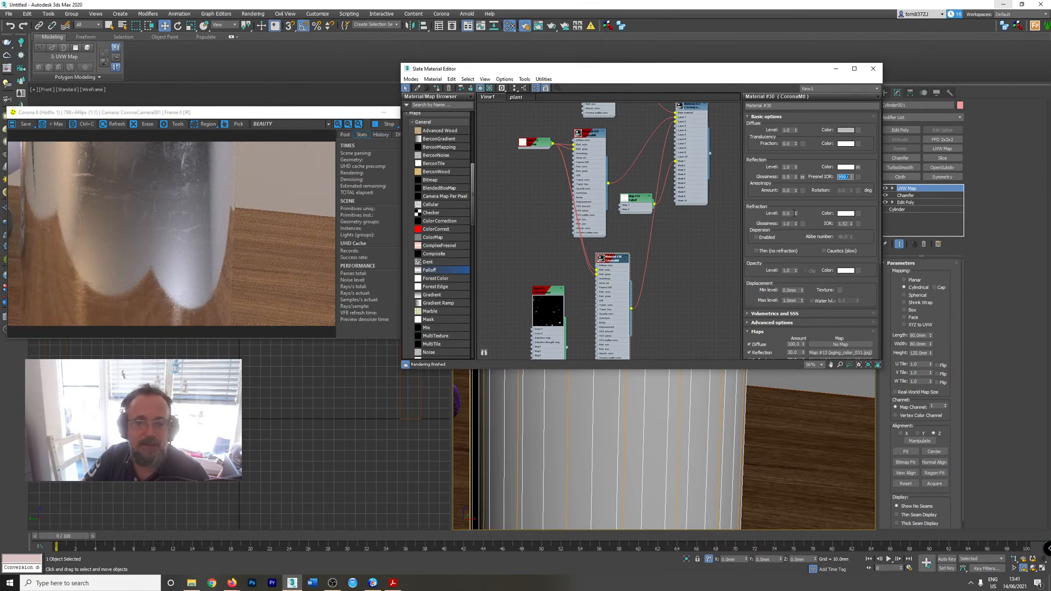
left_click(788, 177)
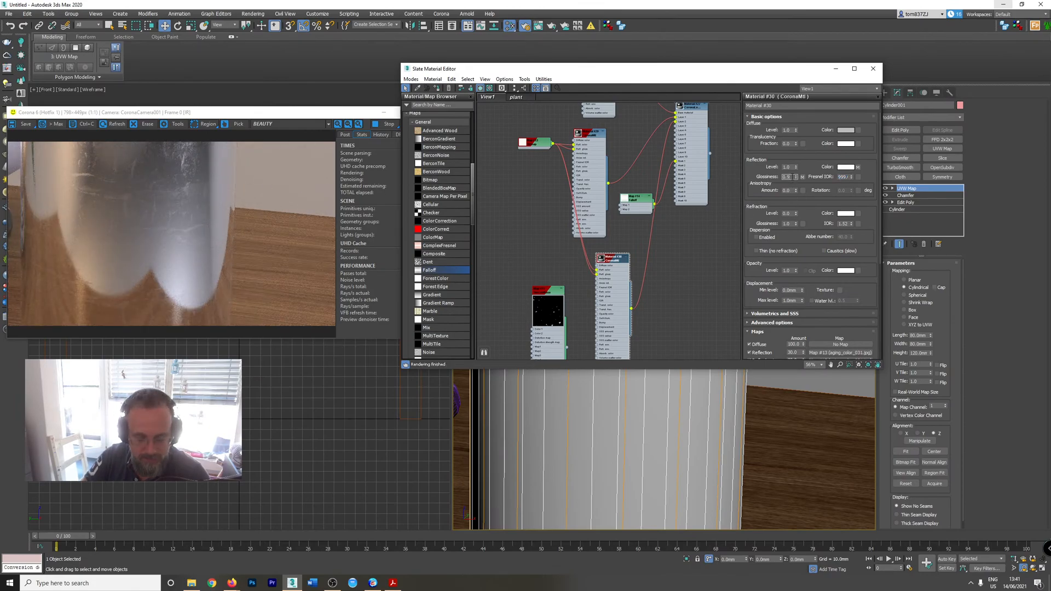
type("0.8")
key("Return")
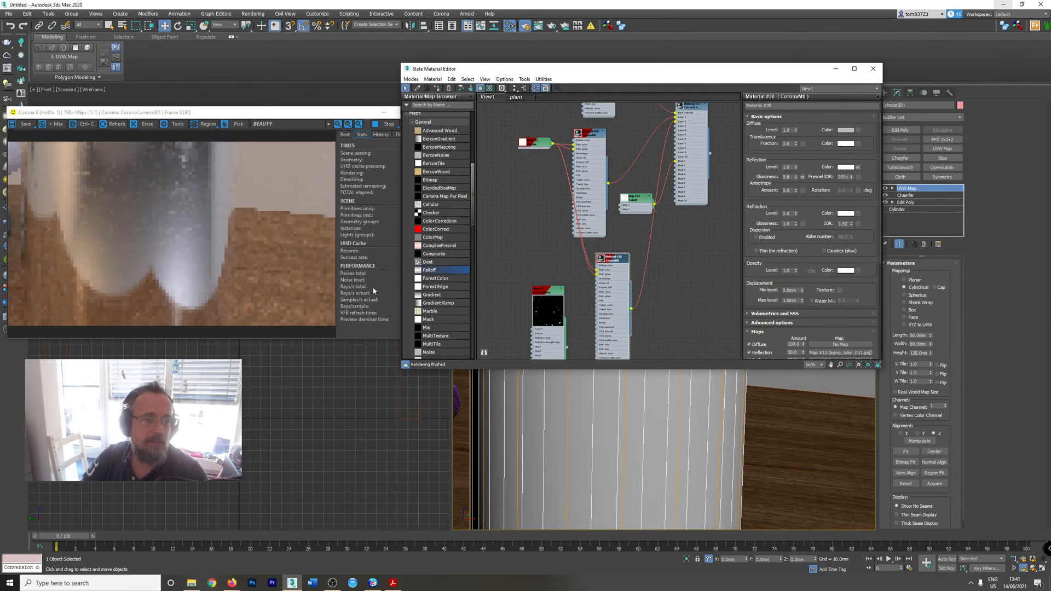
scroll(561, 425, "down", 3)
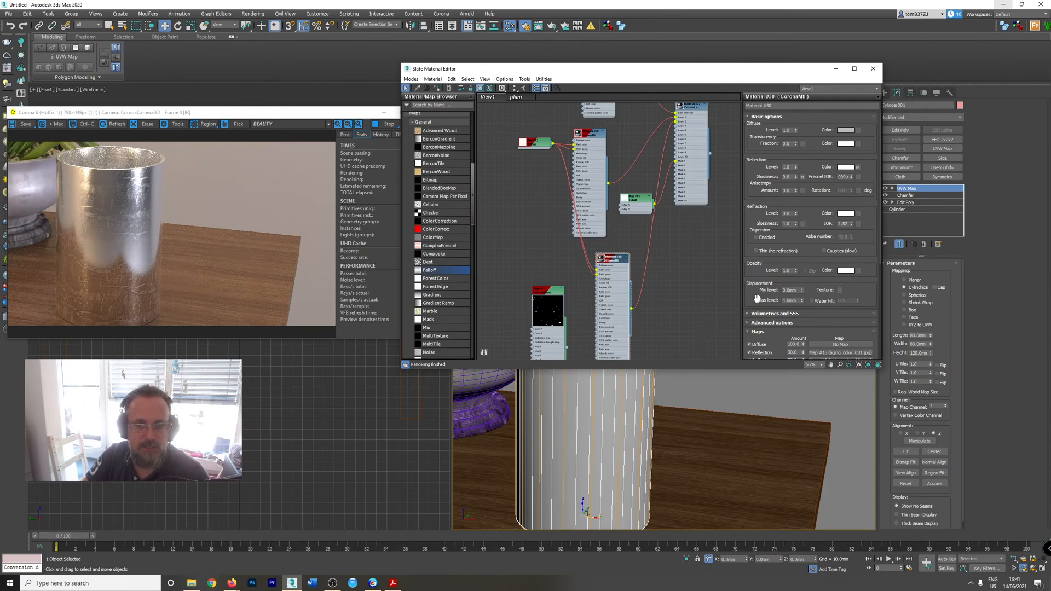
- Try reflection and reflection glossiness map amounts of 15 and of 5 on the Layer 2 metal
scroll(757, 298, "down", 5)
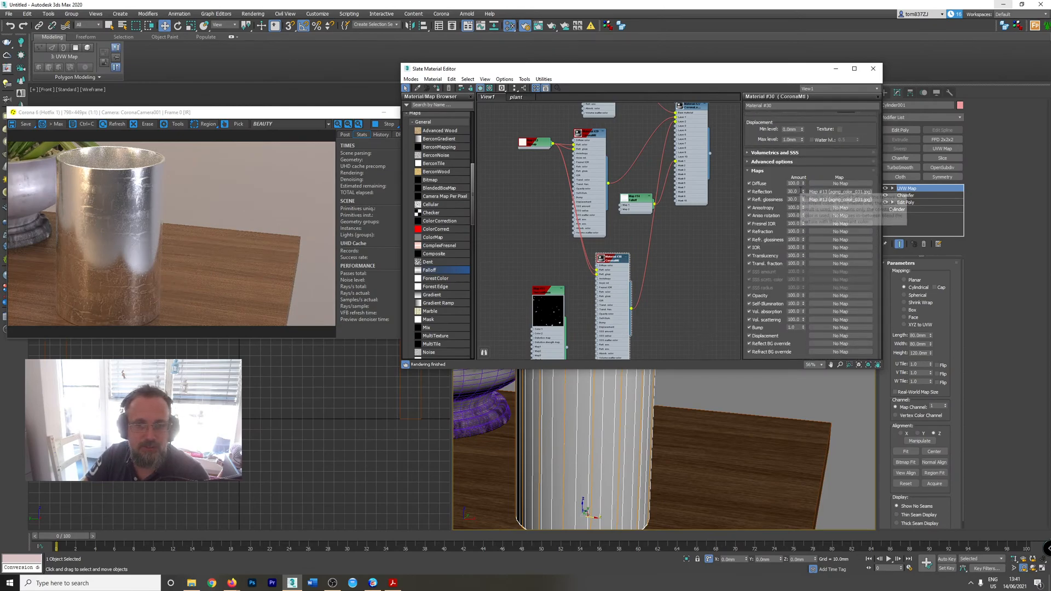
left_click_drag(800, 191, 724, 200)
type("15")
key("Tab")
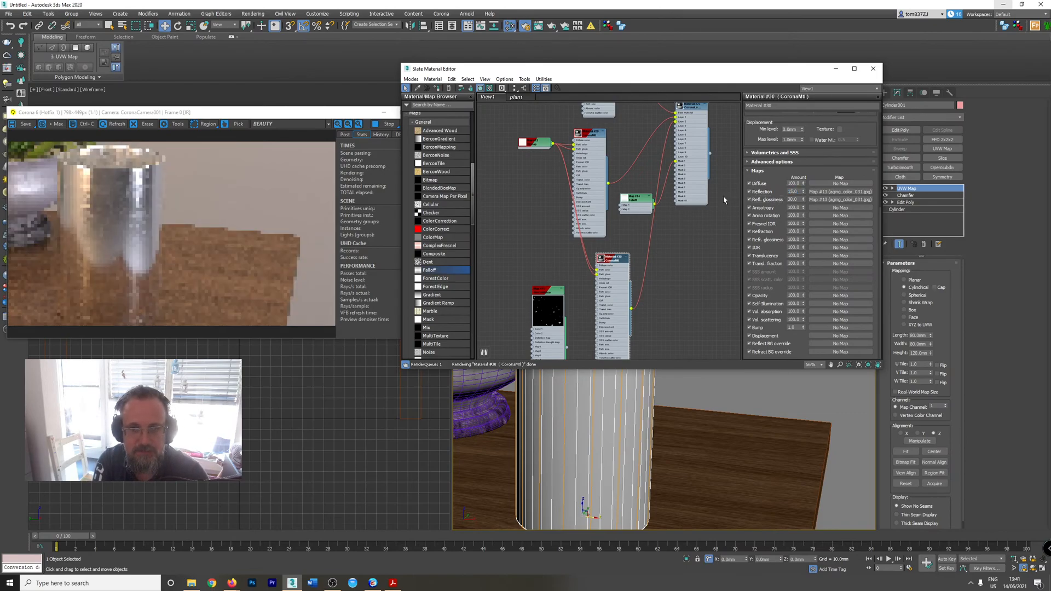
type("15")
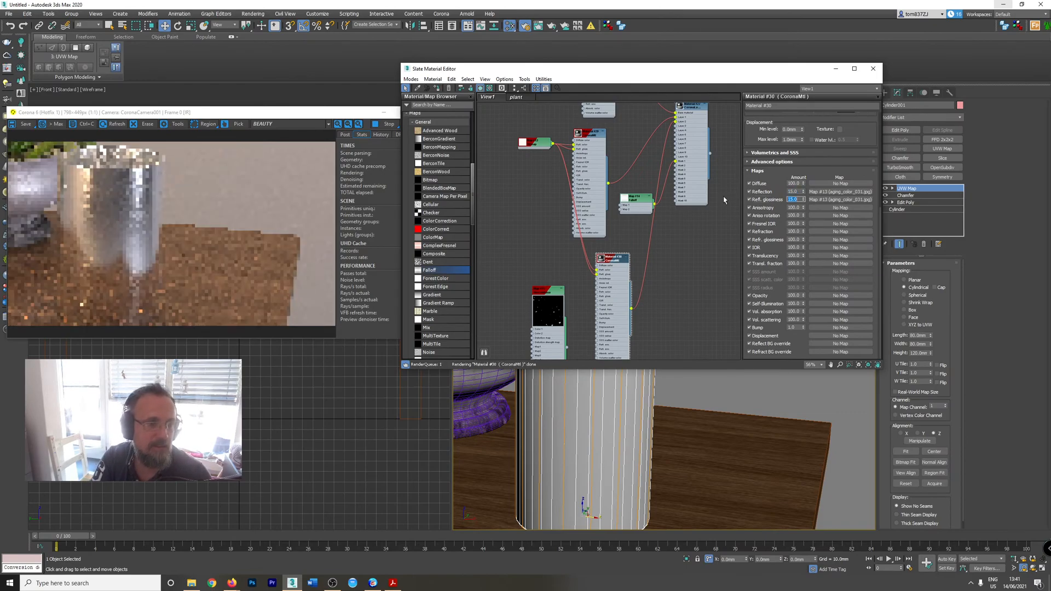
key("Return")
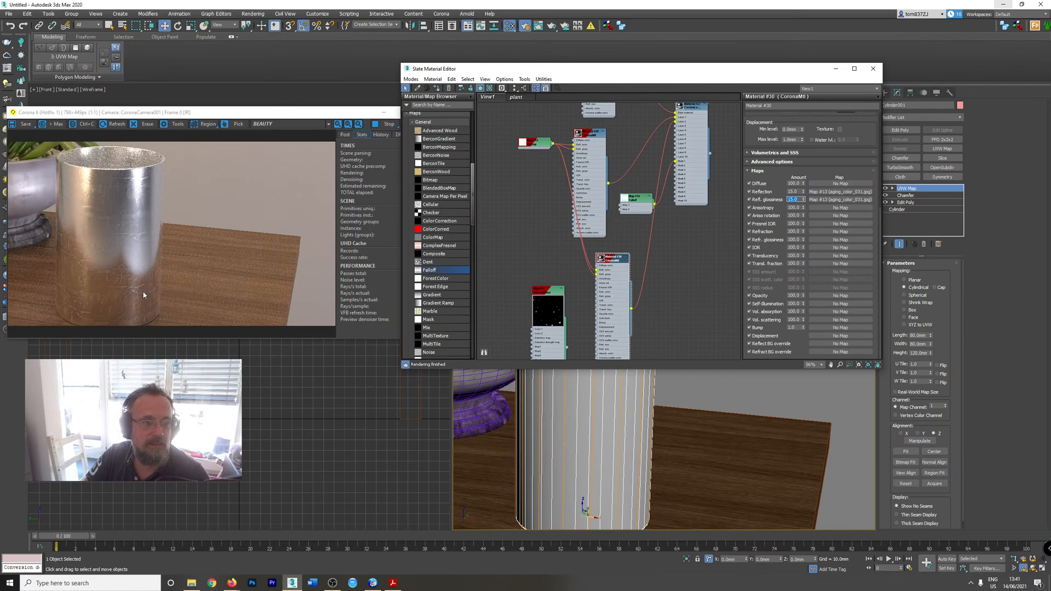
key("shift+Tab")
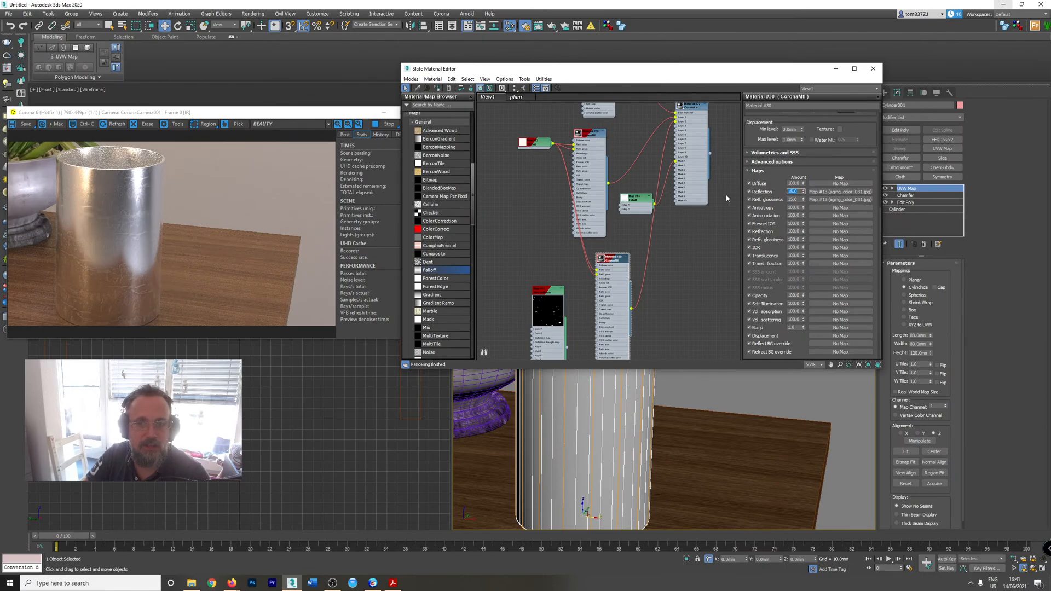
type("5")
key("Tab")
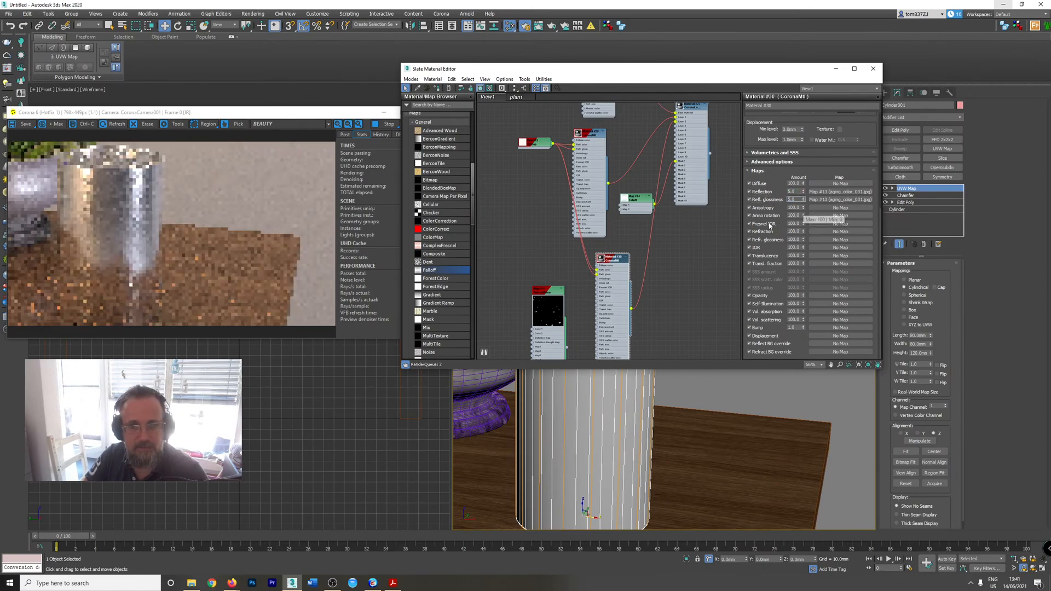
type("5")
key("Return")
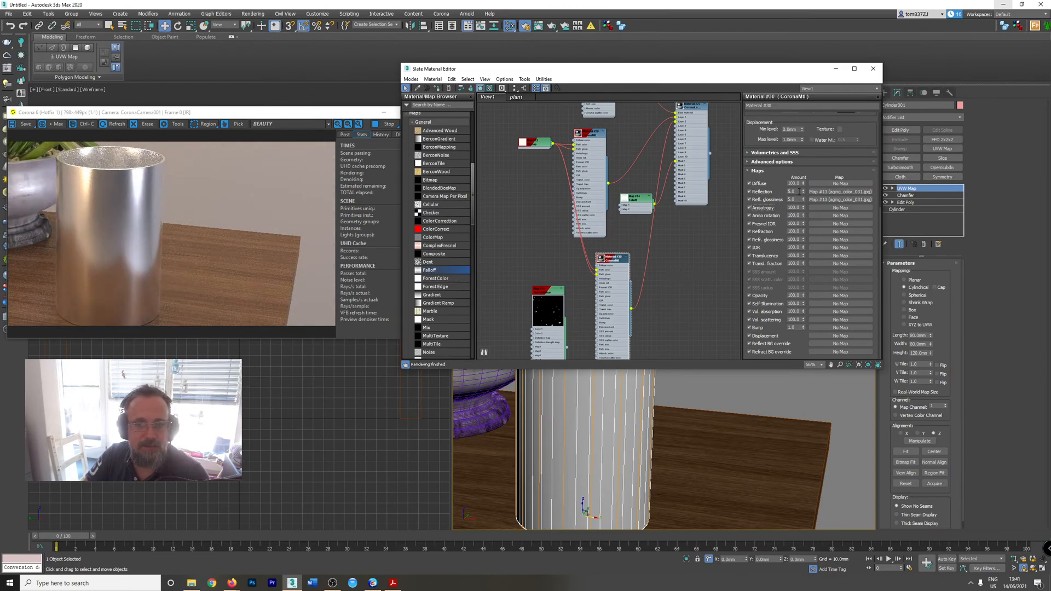
- Set both the reflection and reflection glossiness map amounts of the Layer 2 metal to 10
key("shift+Tab")
type("10")
key("Tab")
type("10")
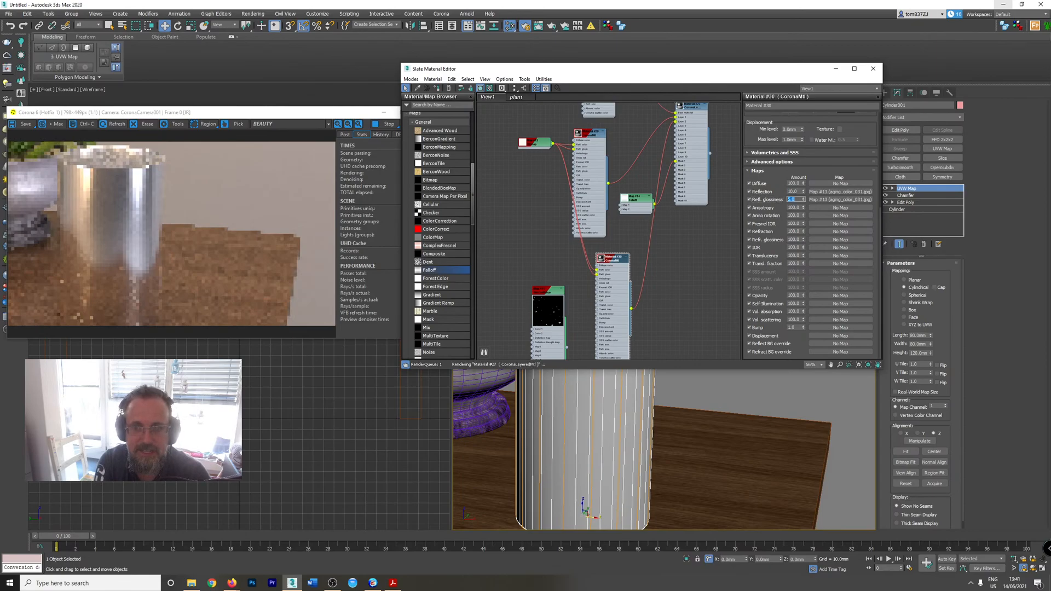
key("Return")
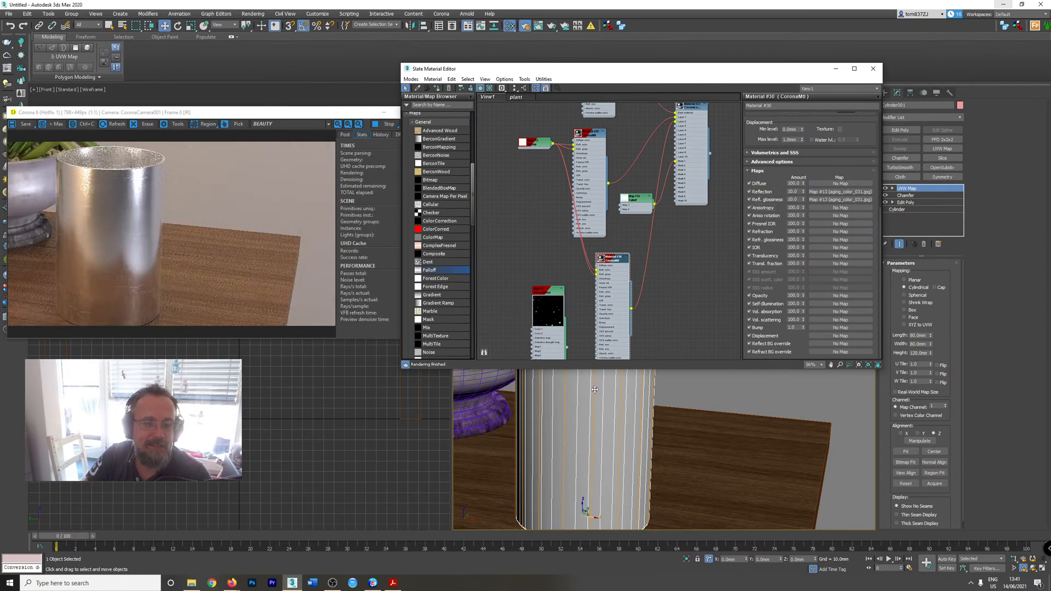
- Add a second Falloff map and connect it to Mask 2 of the layered material
middle_click_drag(677, 175, 684, 195)
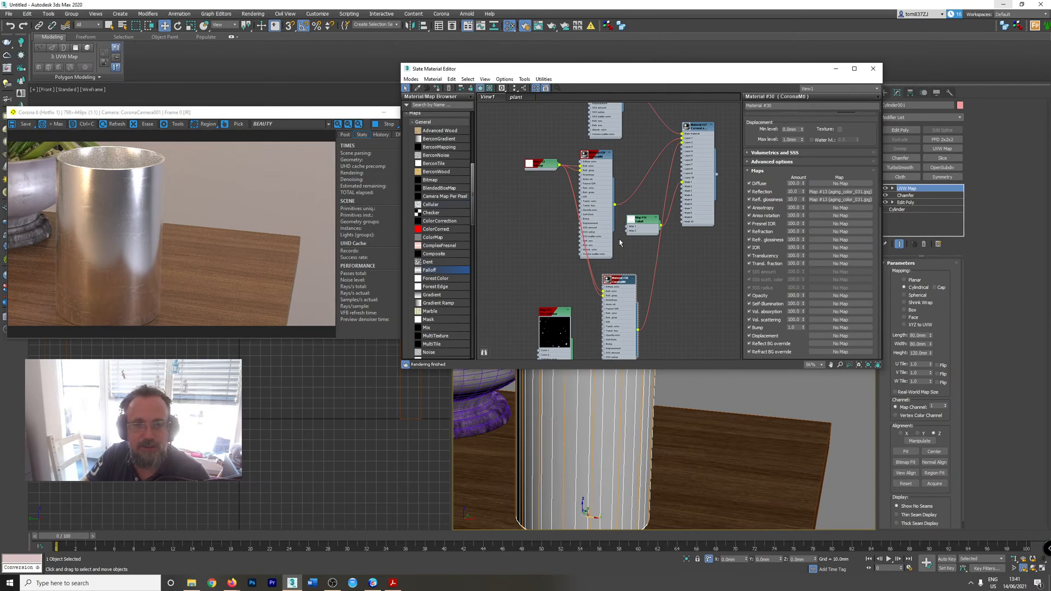
left_click(639, 230)
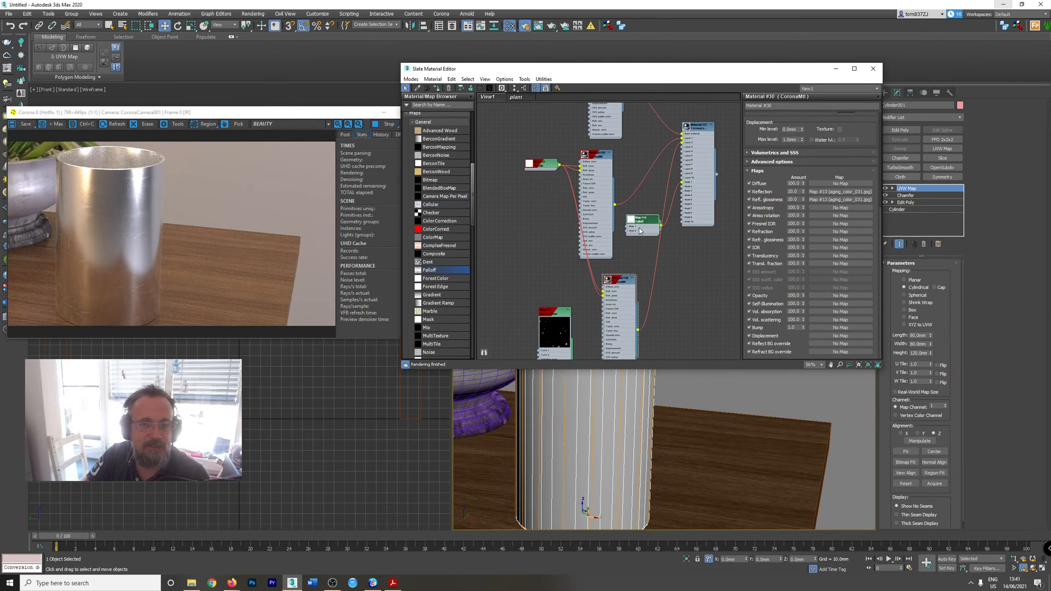
left_click_drag(433, 278, 688, 212)
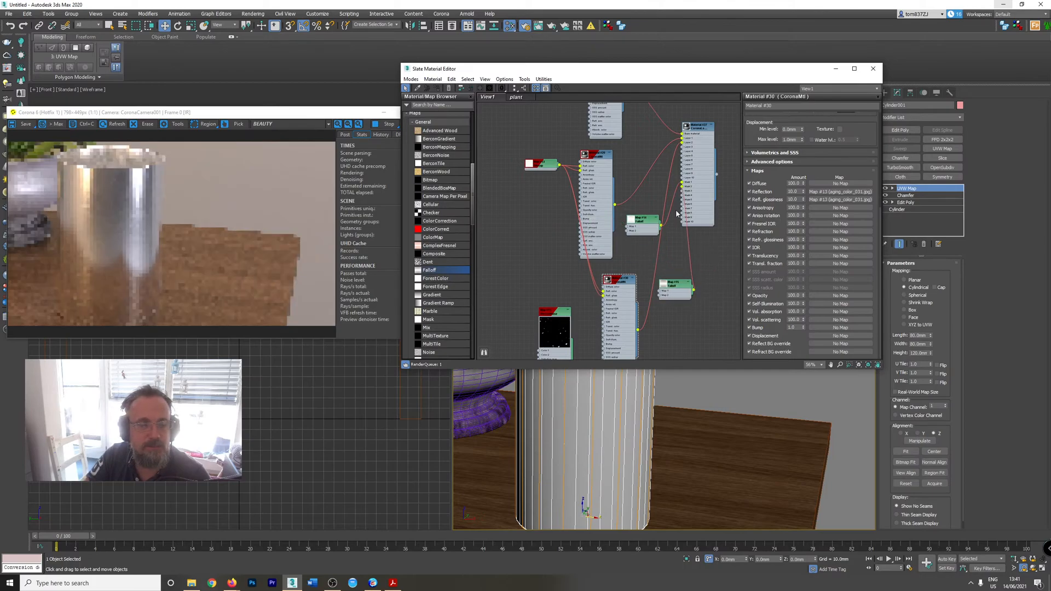
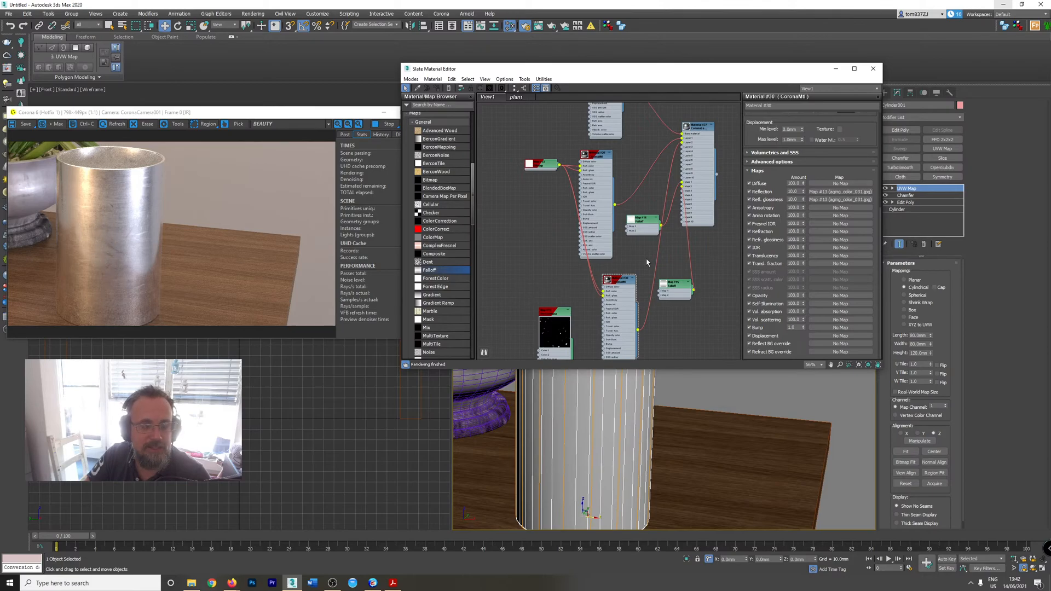
- Disconnect the aging_color_031.jpg map from the reflection glossiness input of the Layer 2 metal and check the rendered surface
scroll(590, 314, "up", 5)
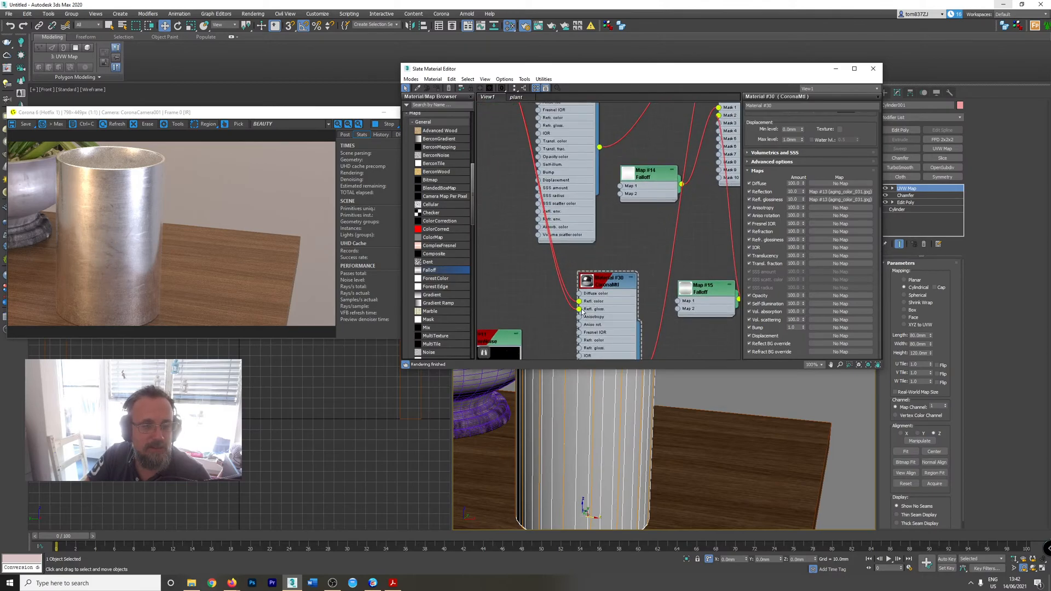
left_click_drag(579, 310, 546, 300)
scroll(110, 283, "up", 3)
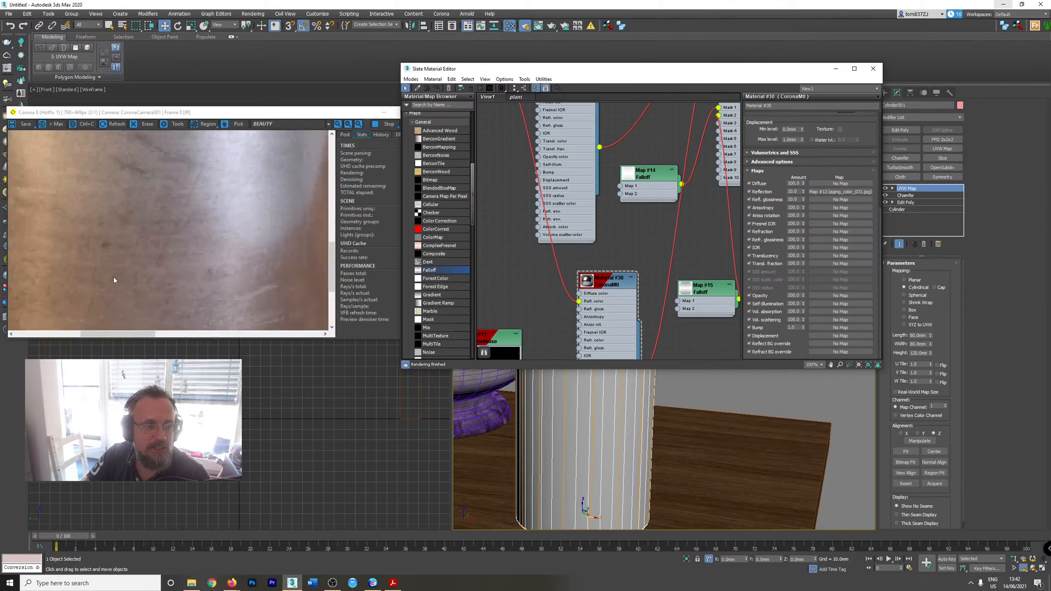
scroll(116, 281, "down", 3)
- Examine the cylinder's metal surface in the interactive render from several camera distances
left_click(132, 257)
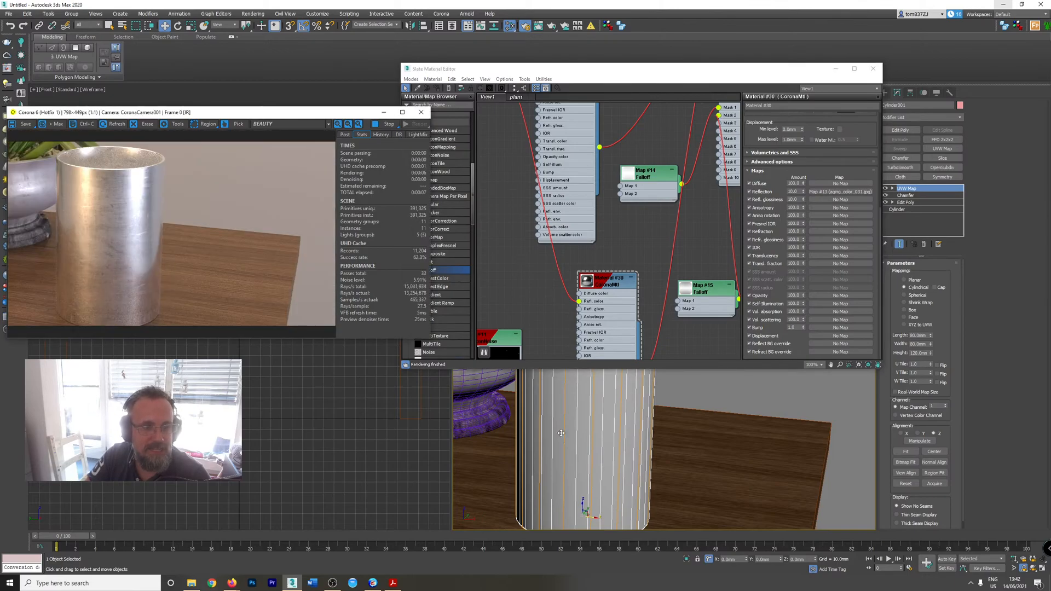
scroll(562, 429, "down", 3)
scroll(563, 430, "up", 1)
scroll(120, 260, "up", 2)
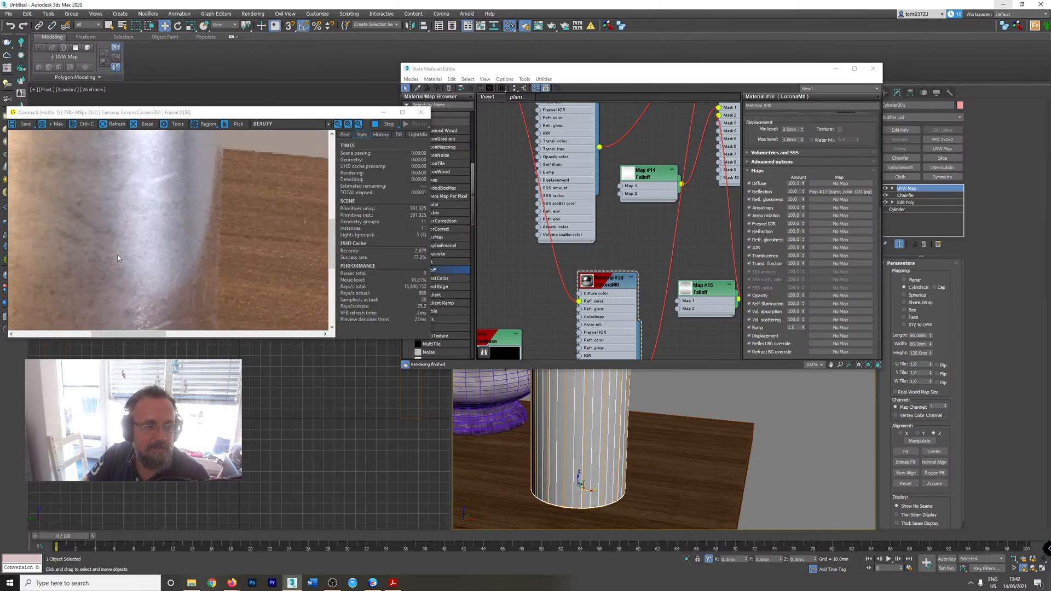
scroll(255, 271, "down", 2)
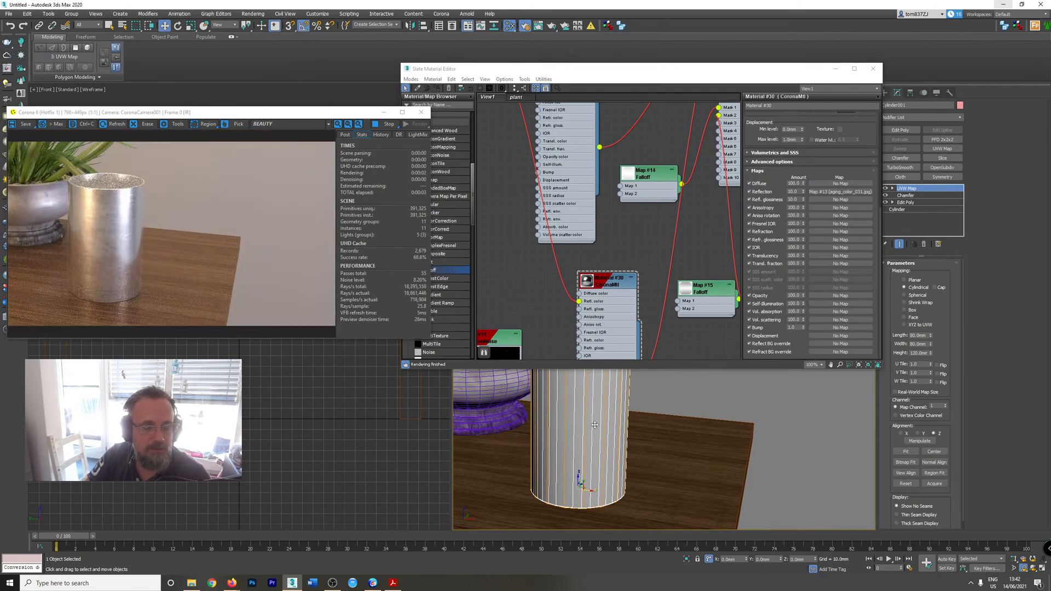
scroll(599, 407, "up", 5)
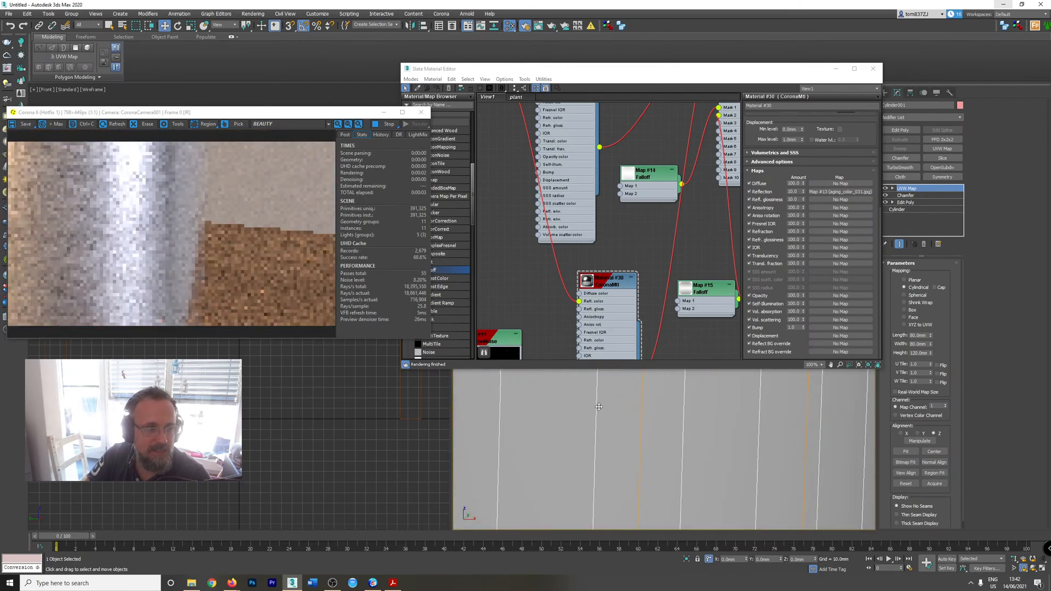
scroll(584, 404, "down", 2)
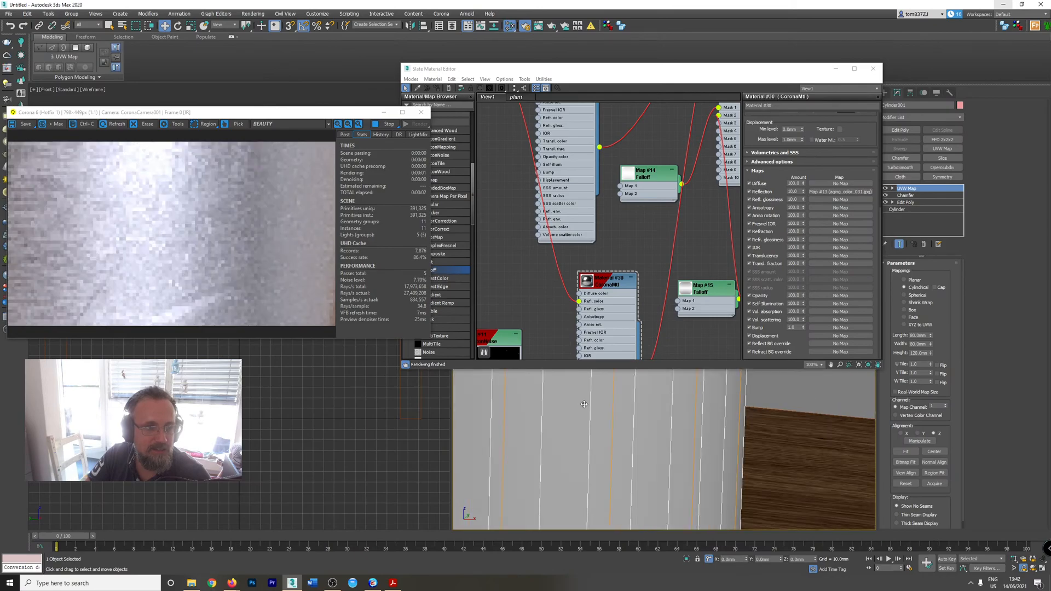
scroll(585, 404, "down", 2)
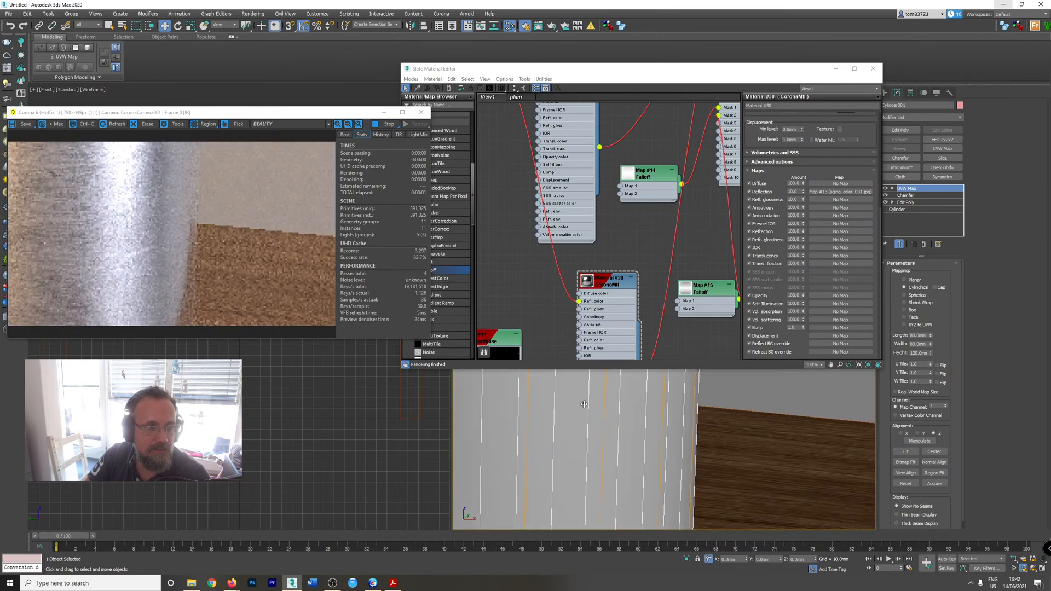
scroll(584, 404, "down", 2)
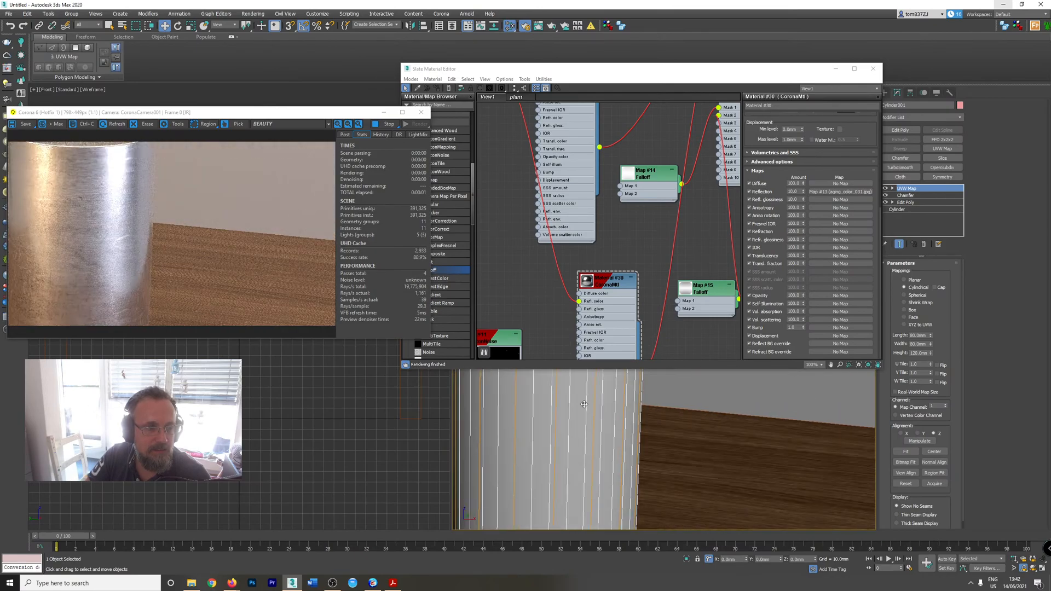
scroll(626, 418, "up", 3)
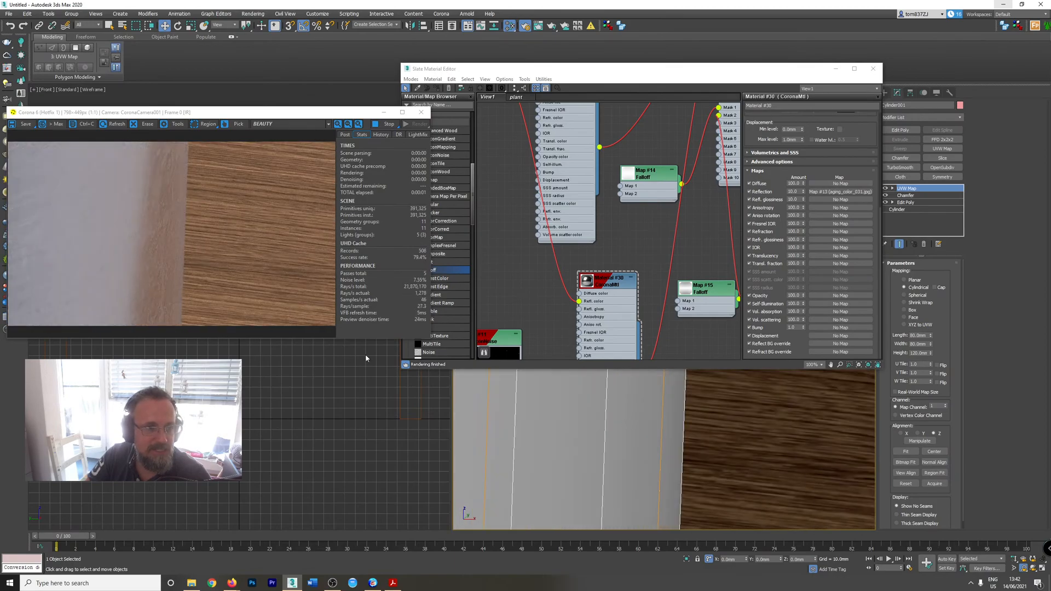
- Examine the cylinder's metal surface in the interactive render, first up close and again in the wider scene
scroll(549, 420, "down", 5)
middle_click_drag(550, 421, 663, 417)
scroll(575, 410, "up", 3)
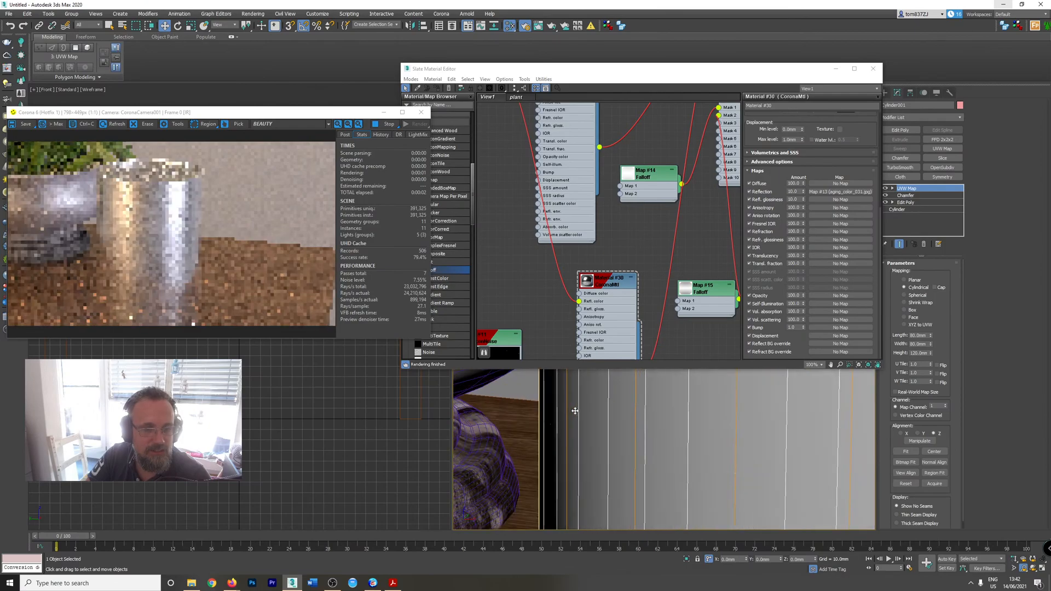
scroll(575, 411, "up", 4)
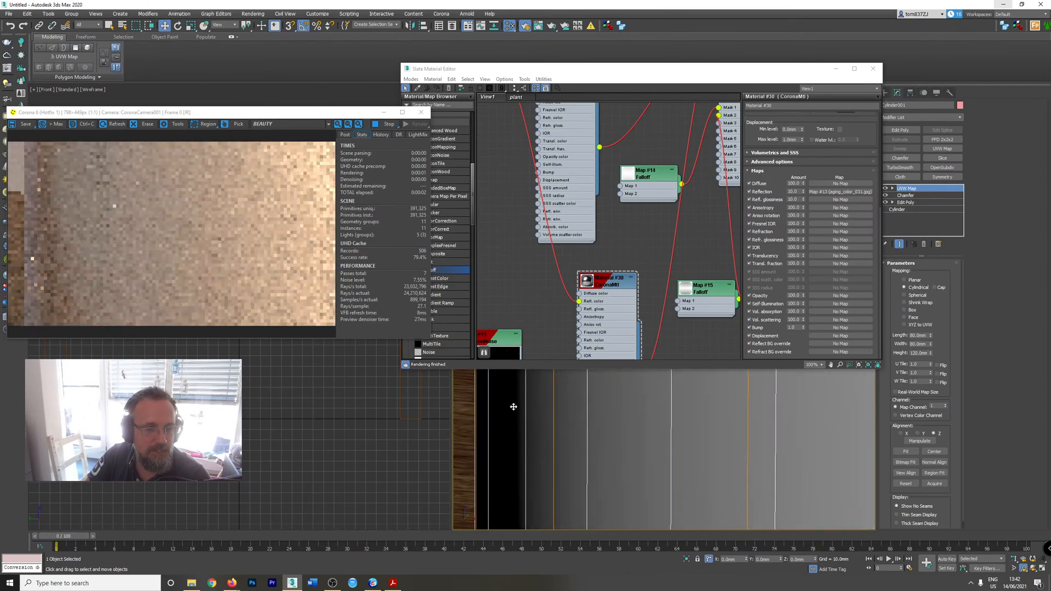
scroll(514, 407, "down", 5)
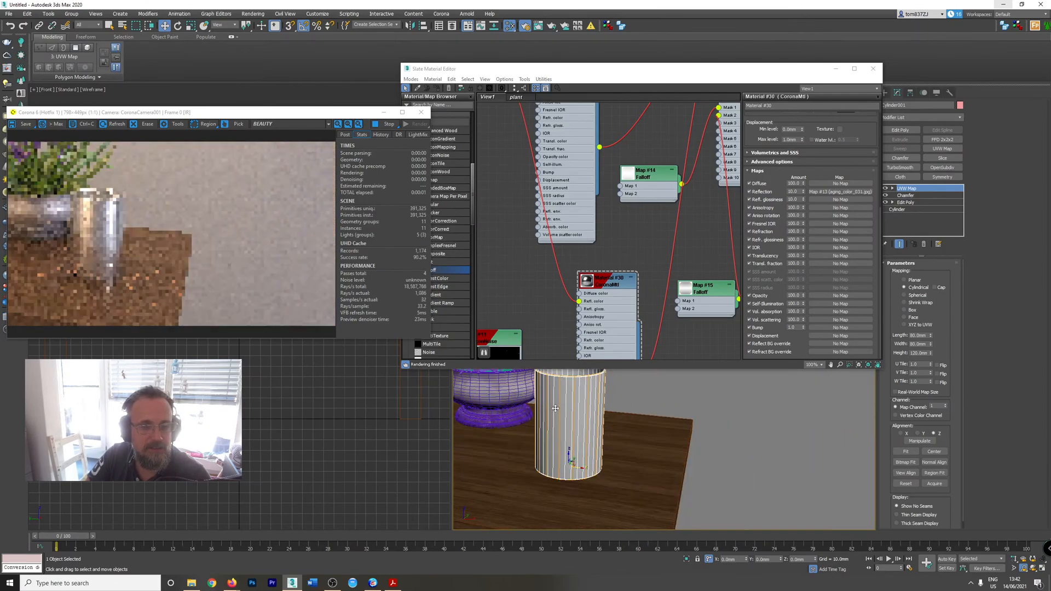
scroll(570, 408, "down", 1)
middle_click_drag(570, 409, 571, 444)
scroll(571, 444, "up", 1)
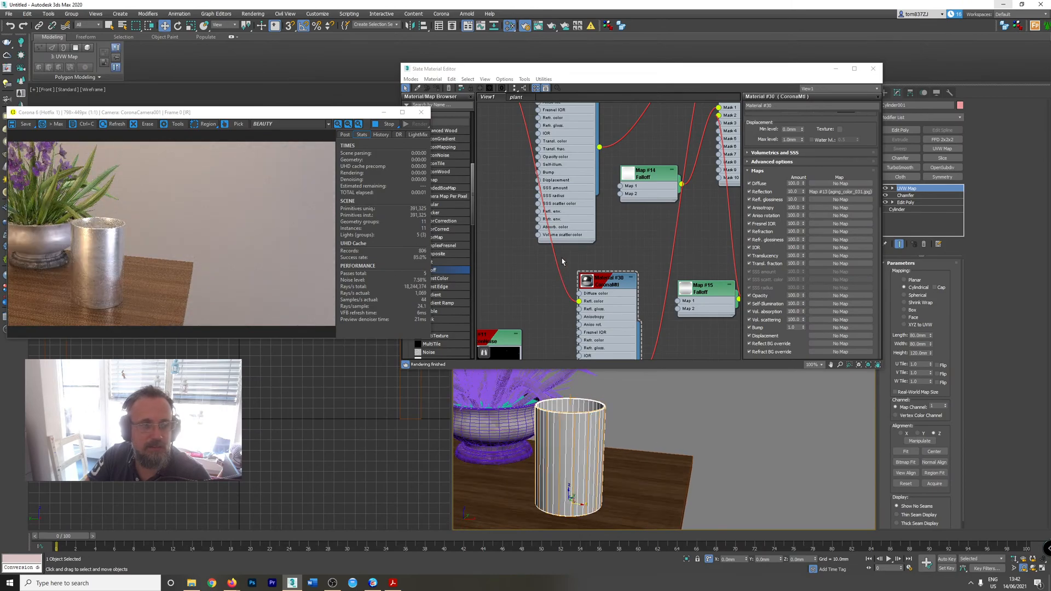
- Relocate the Noise map node (Map #9) from beside the base metal to below the aging_color_031.jpg bitmap node
scroll(583, 161, "down", 5)
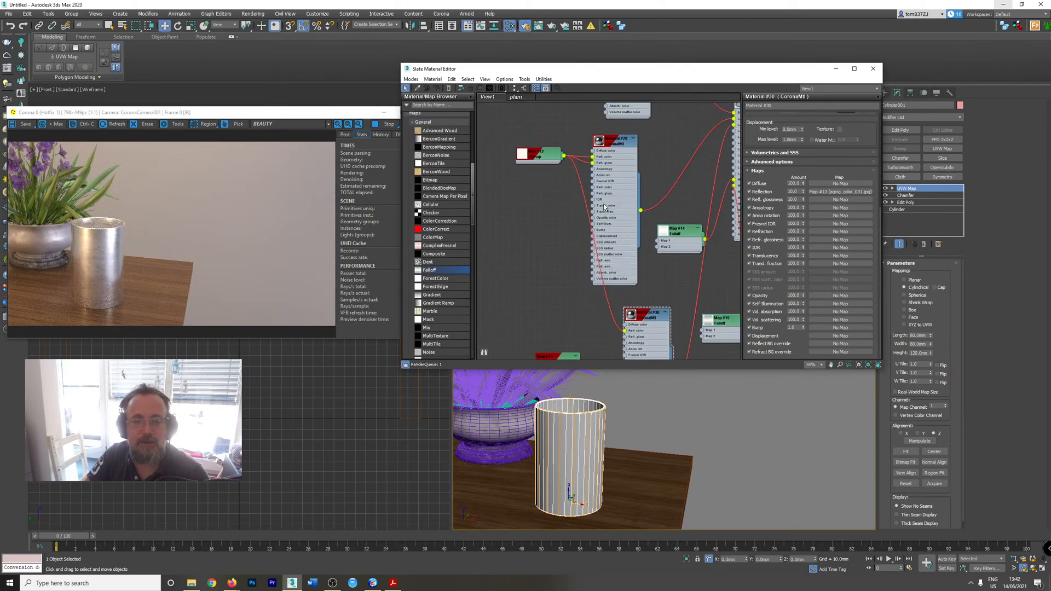
left_click_drag(548, 167, 497, 161)
scroll(583, 201, "down", 2)
middle_click_drag(582, 200, 590, 293)
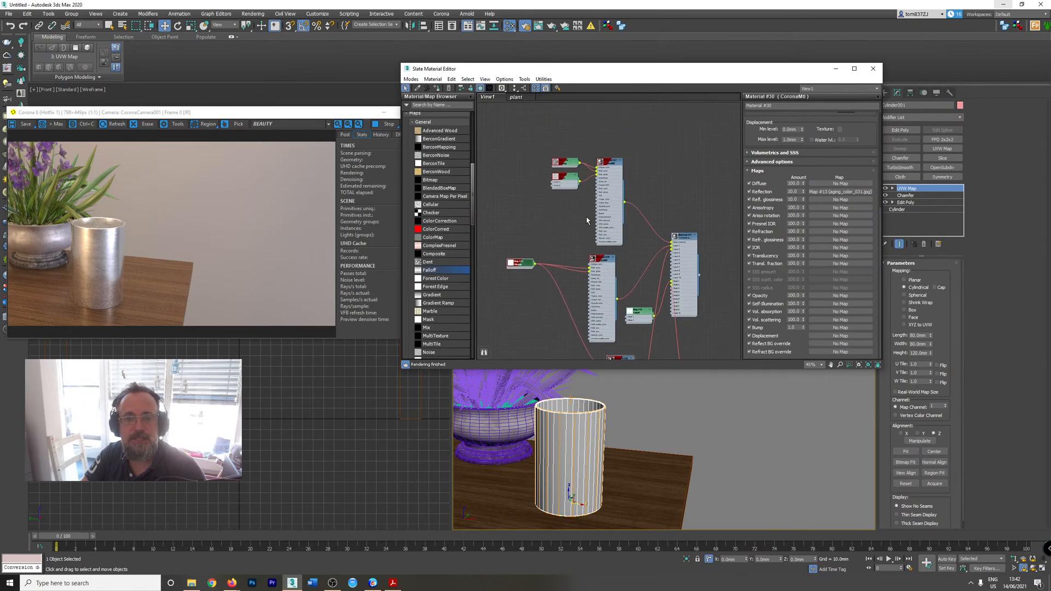
scroll(575, 183, "up", 6)
left_click_drag(558, 183, 521, 199)
scroll(558, 141, "down", 3)
middle_click_drag(518, 251, 563, 186)
left_click_drag(578, 146, 546, 169)
scroll(564, 170, "down", 2)
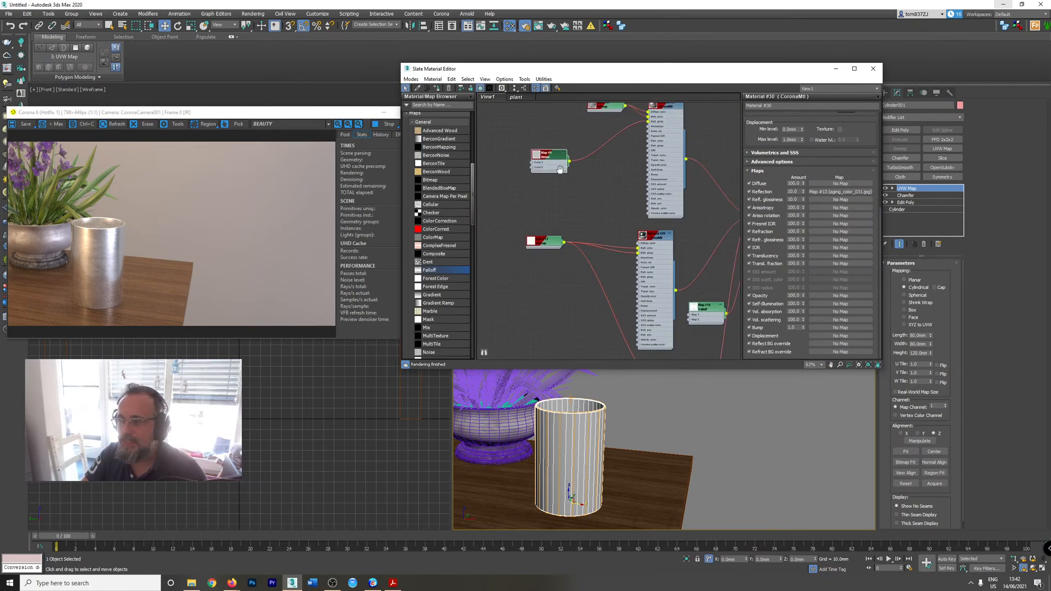
middle_click_drag(564, 170, 576, 142)
left_click_drag(570, 130, 568, 320)
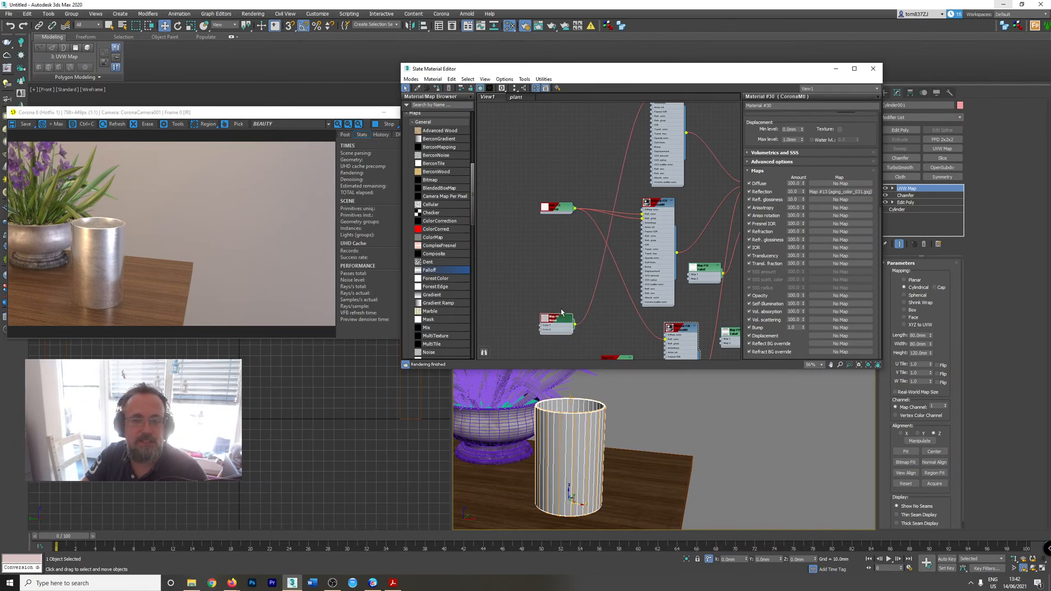
- Place the Noise map closer to Material #29 and connect it to that material's reflection glossiness input
scroll(581, 321, "up", 7)
middle_click_drag(580, 321, 551, 319)
scroll(551, 319, "down", 1)
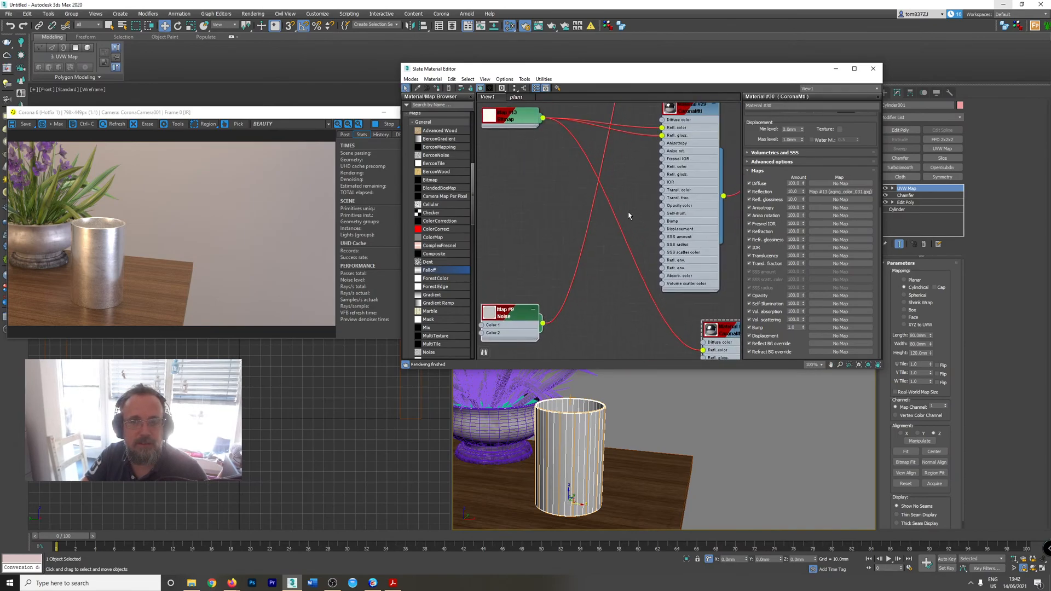
scroll(626, 176, "up", 1)
middle_click_drag(619, 185, 645, 230)
scroll(645, 230, "down", 1)
middle_click_drag(557, 293, 555, 222)
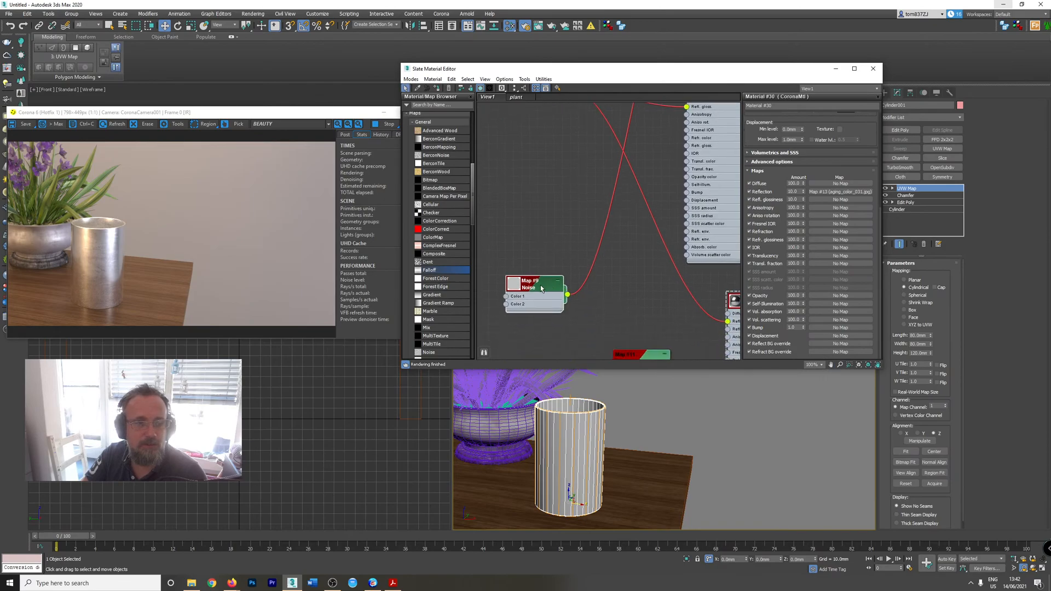
left_click_drag(539, 285, 523, 187)
middle_click_drag(552, 198, 543, 286)
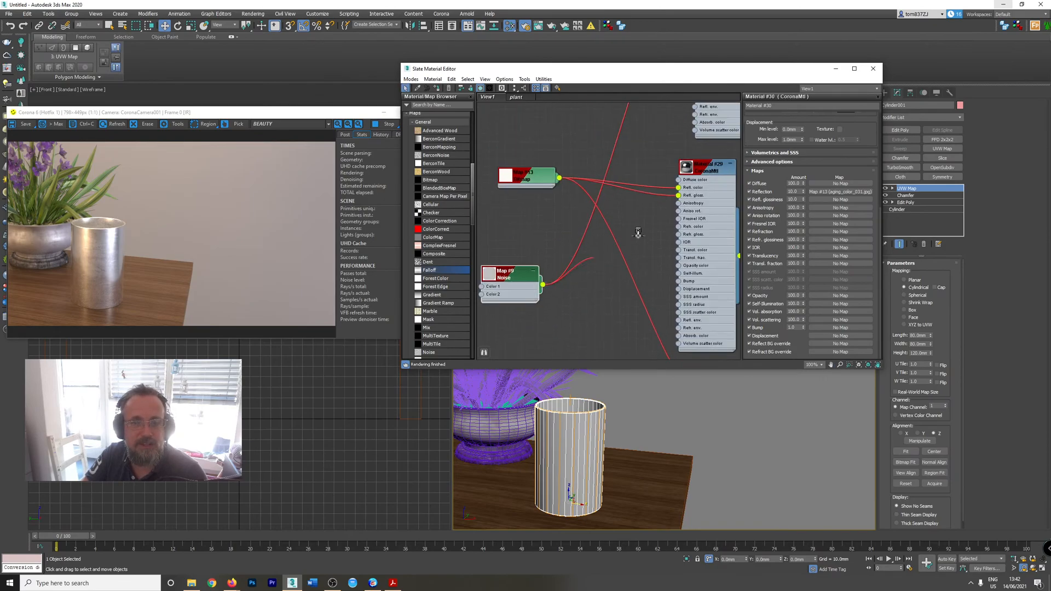
scroll(619, 285, "down", 3)
middle_click_drag(619, 285, 542, 184)
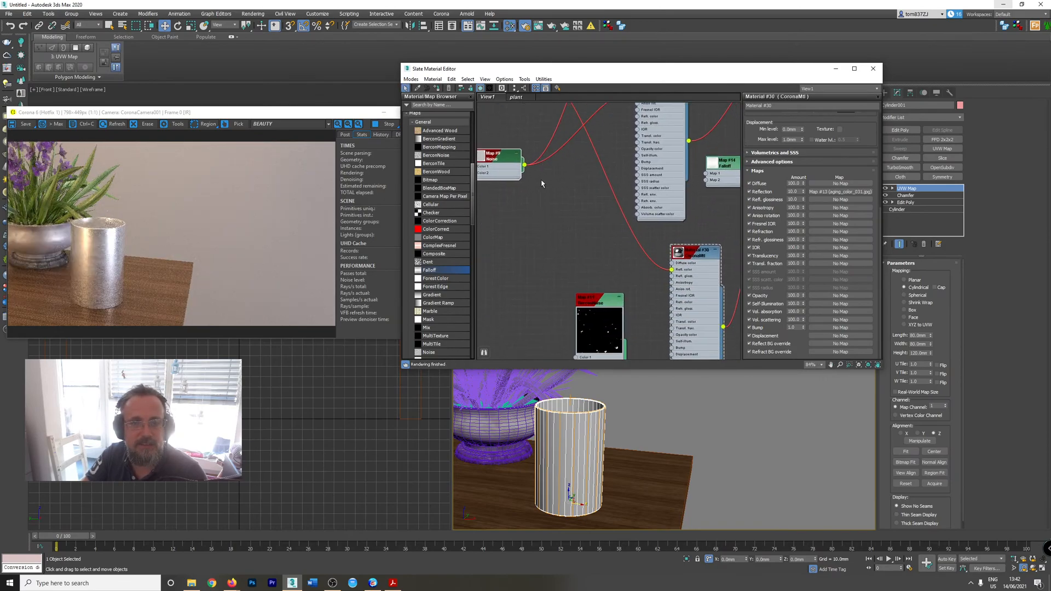
- Connect the Noise map to the reflection glossiness of the Layer 2 metal (Material #30) and set its map amount to 3
left_click_drag(524, 166, 672, 276)
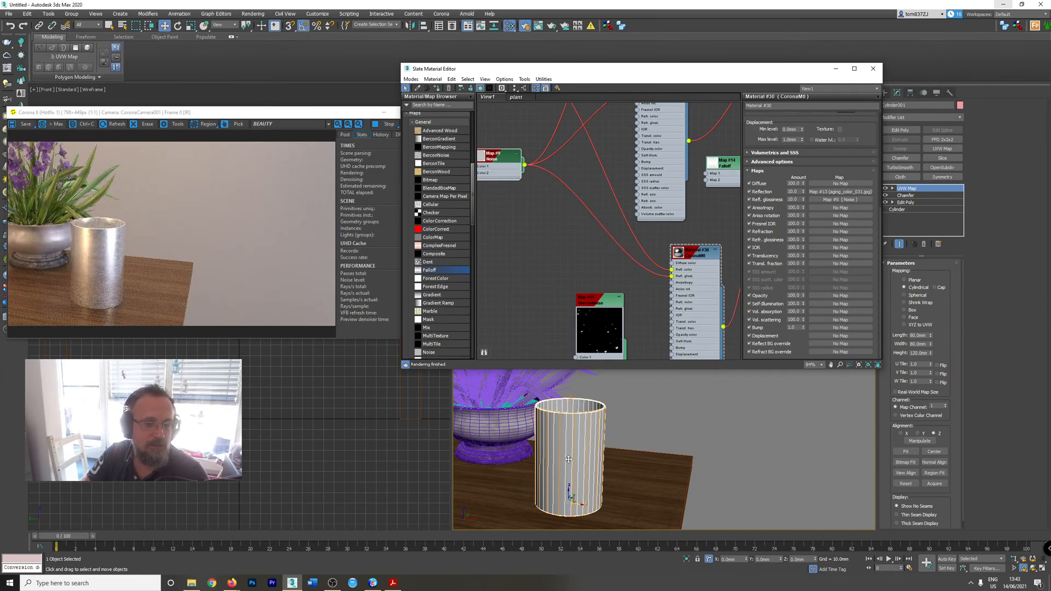
scroll(502, 439, "up", 5)
scroll(594, 470, "down", 2)
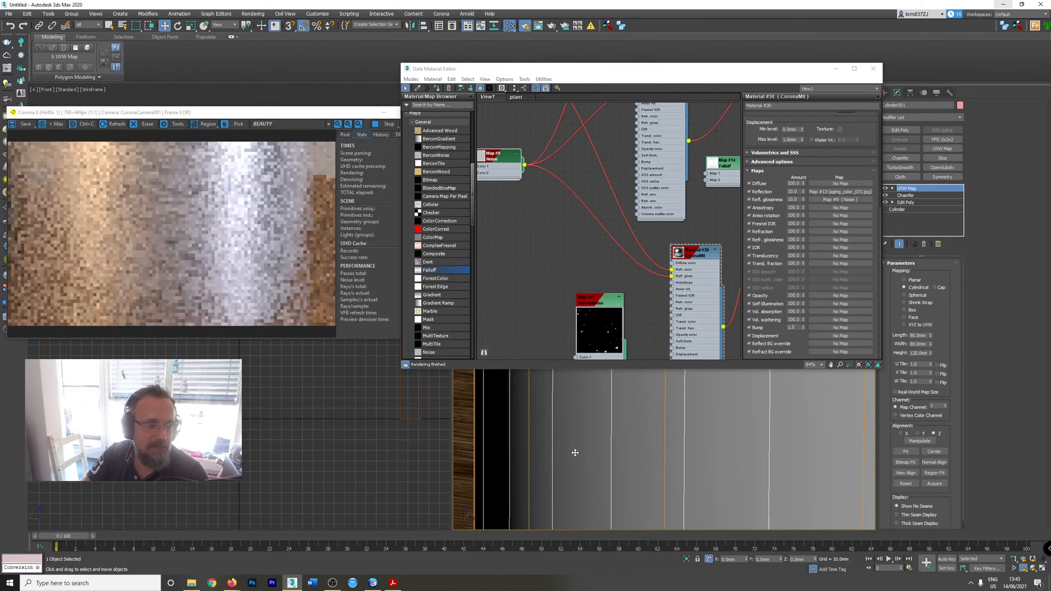
scroll(574, 451, "down", 3)
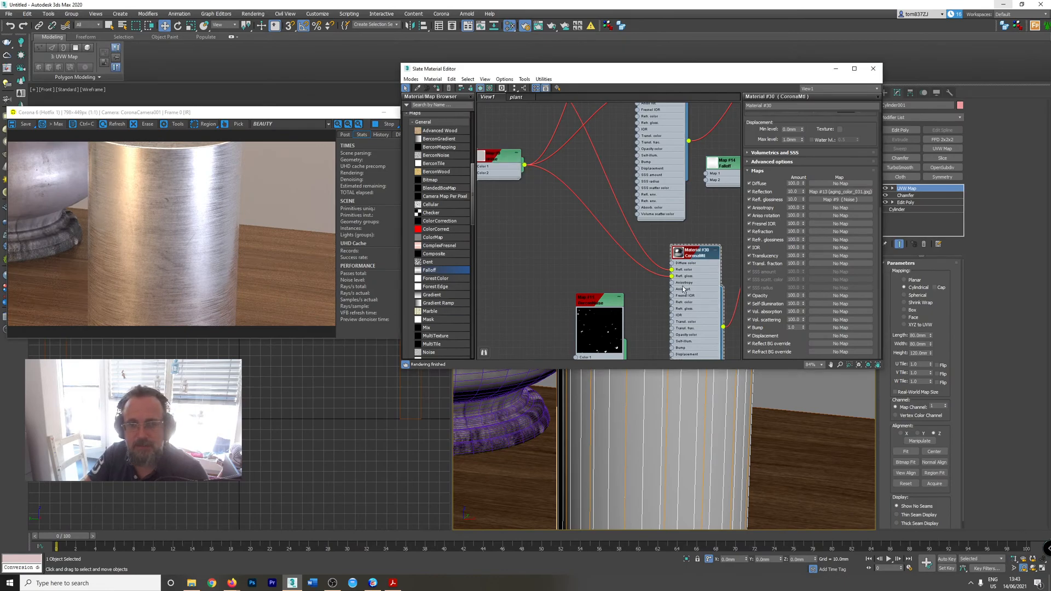
left_click(792, 199)
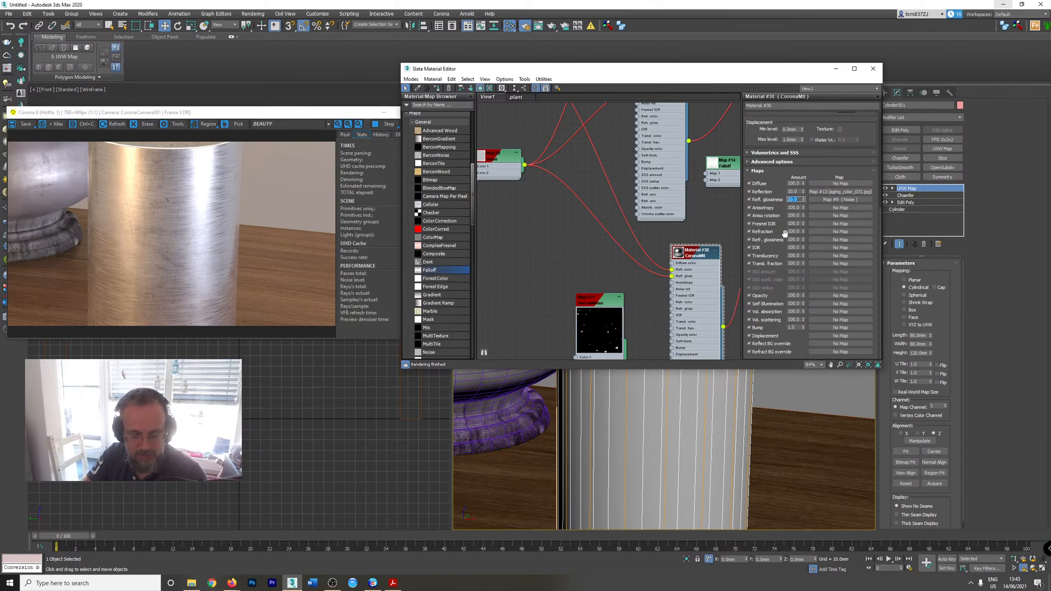
type("3")
key("Return")
- Set the reflection glossiness map amount of Material #29 to 10
middle_click_drag(659, 104, 678, 234)
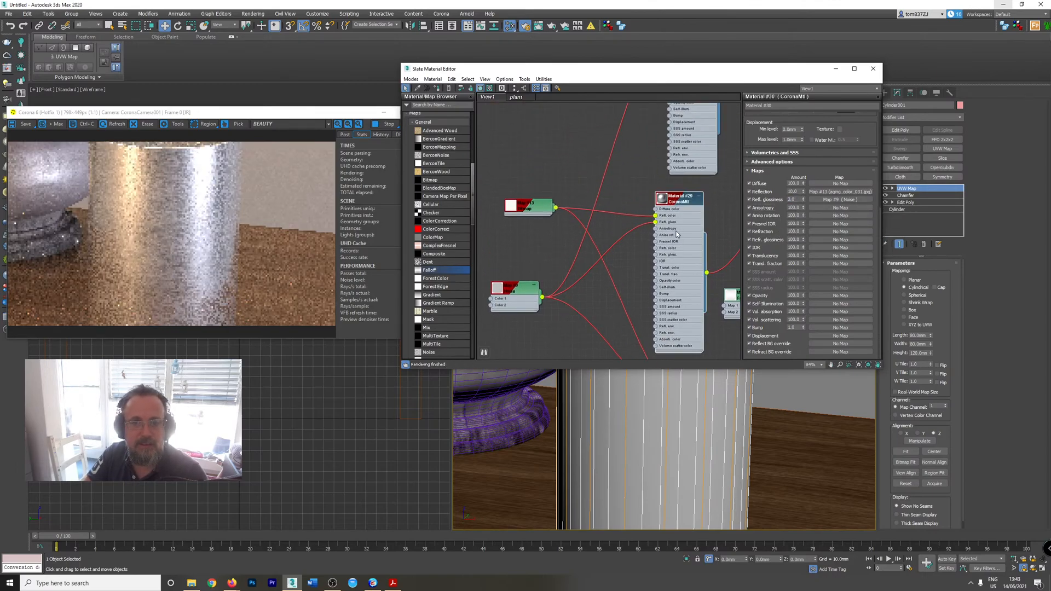
double_click(697, 236)
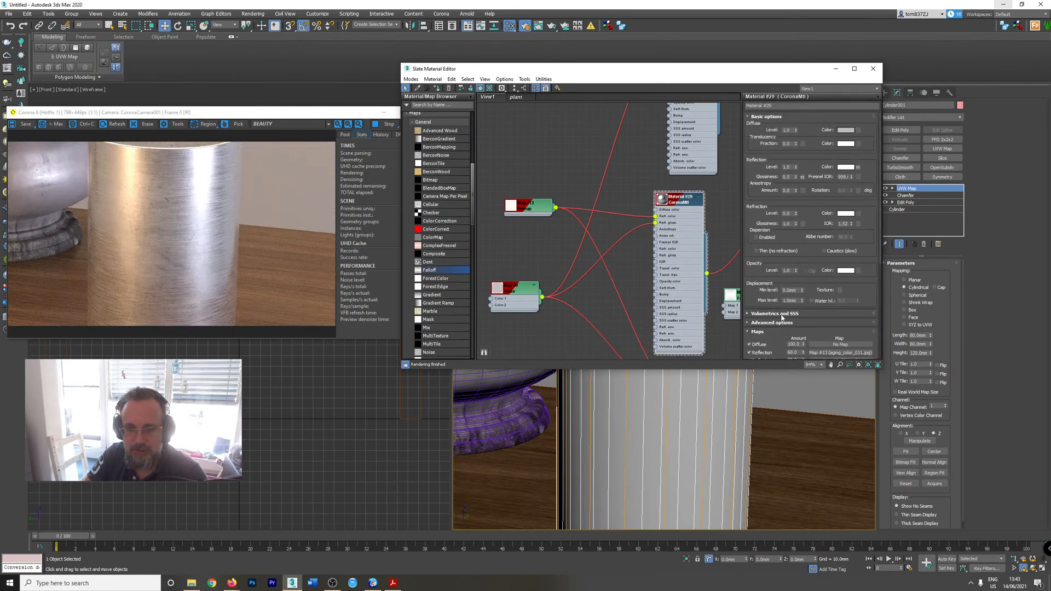
scroll(772, 301, "down", 4)
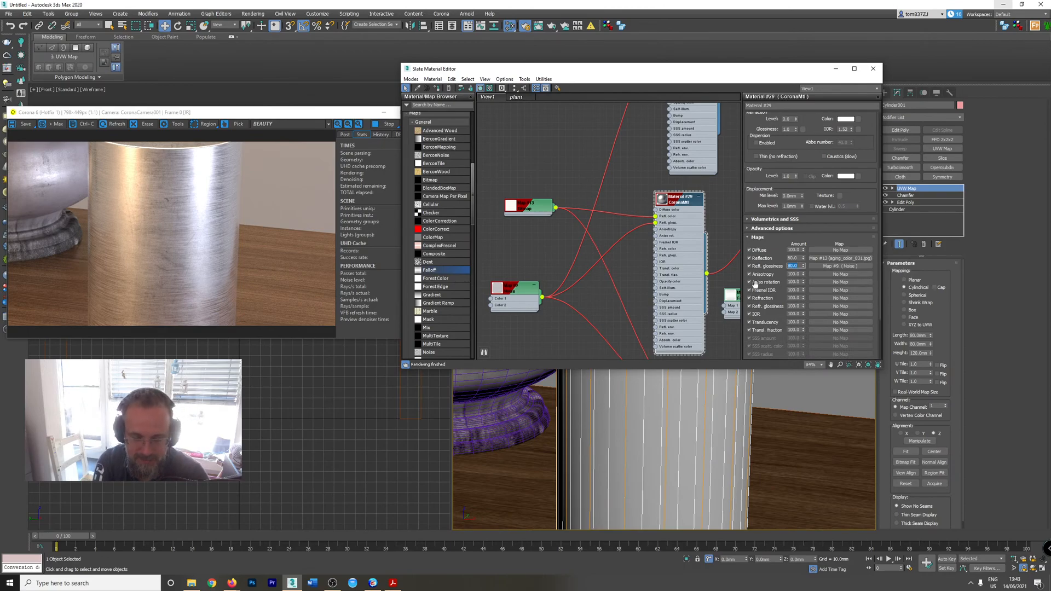
type("10")
key("Return")
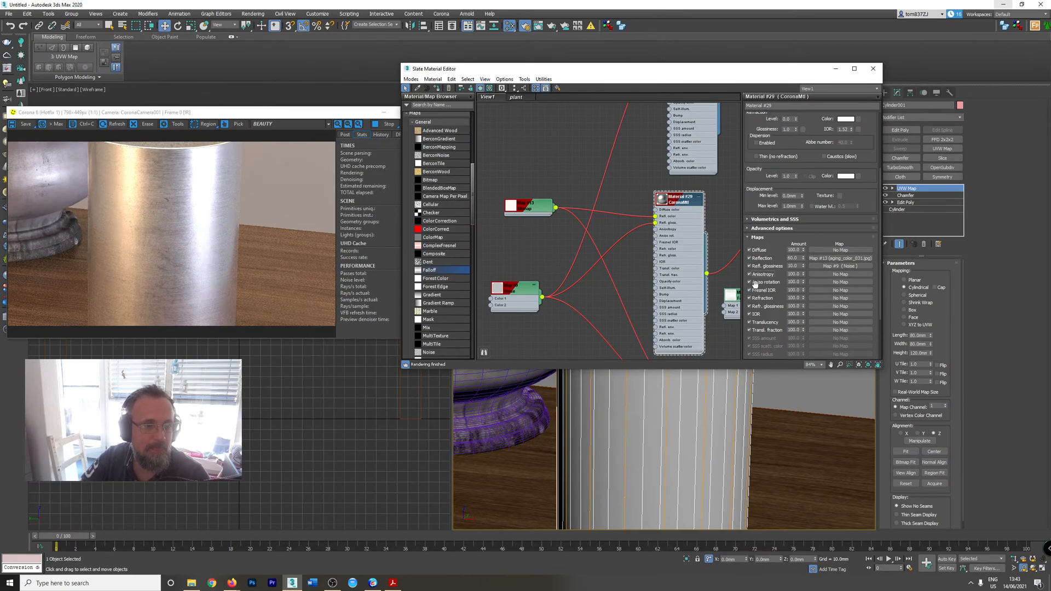
- Set Material #29's reflection glossiness map amount to 5 and check the cylinder's surface up close in the render
left_click_drag(800, 267, 734, 279)
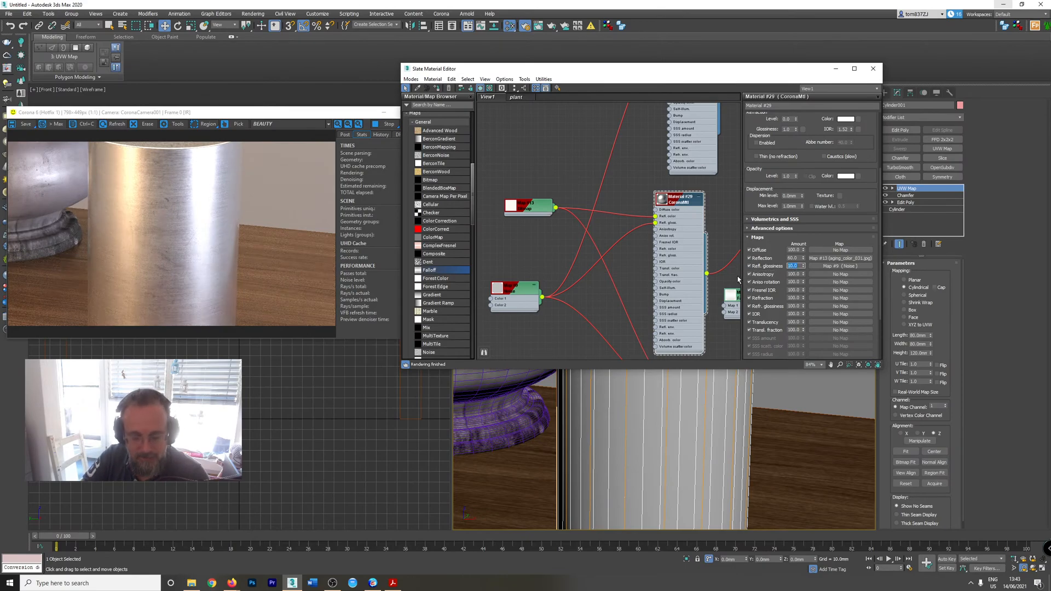
type("5")
key("Return")
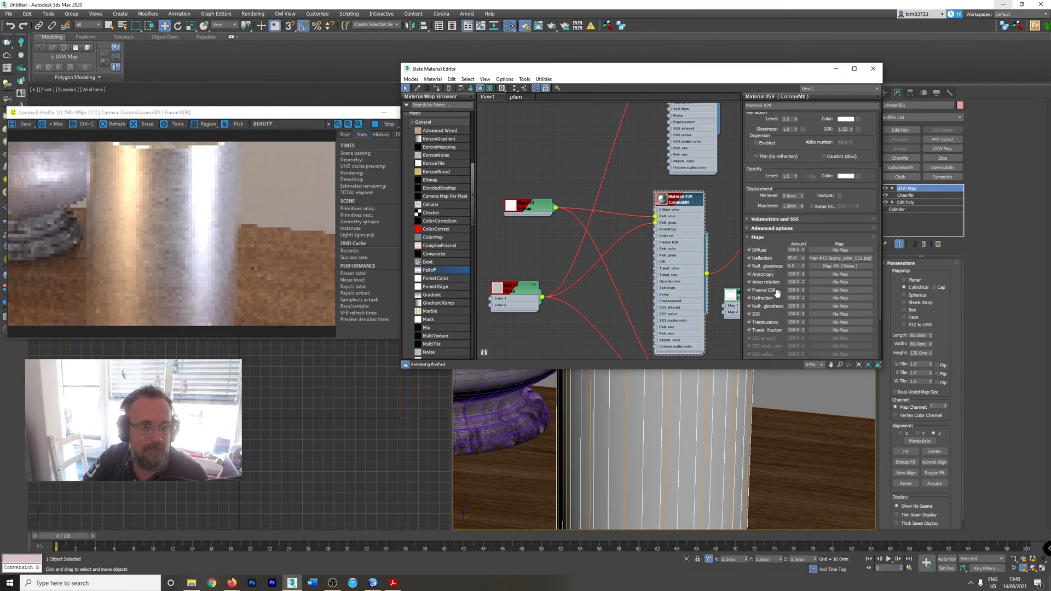
scroll(573, 435, "up", 3)
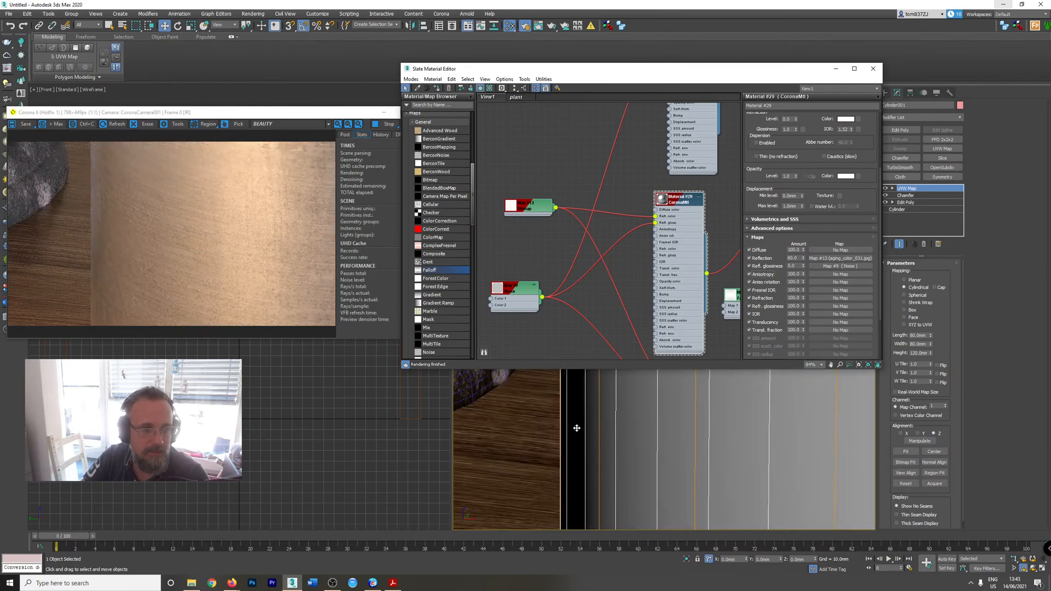
scroll(577, 427, "down", 2)
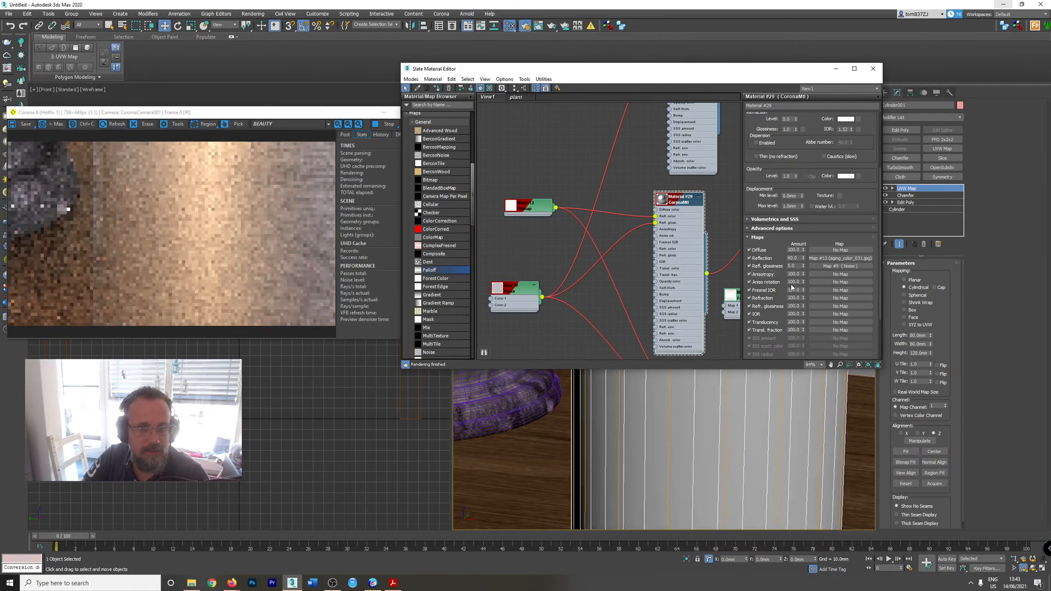
- Lower the reflection glossiness map amount of Material #29 to 1
left_click_drag(798, 267, 763, 272)
type("1")
key("Return")
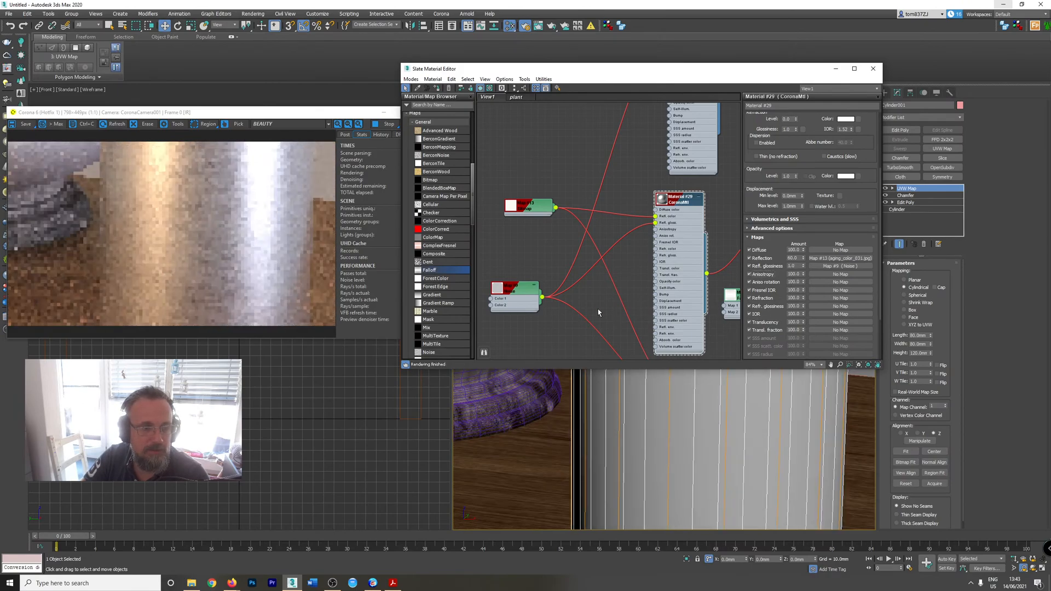
- Open the Layer 2 metal (Material #30) and set its reflection glossiness map amount to 1
scroll(606, 316, "down", 1)
middle_click_drag(607, 316, 602, 264)
scroll(602, 264, "down", 1)
left_click(627, 274)
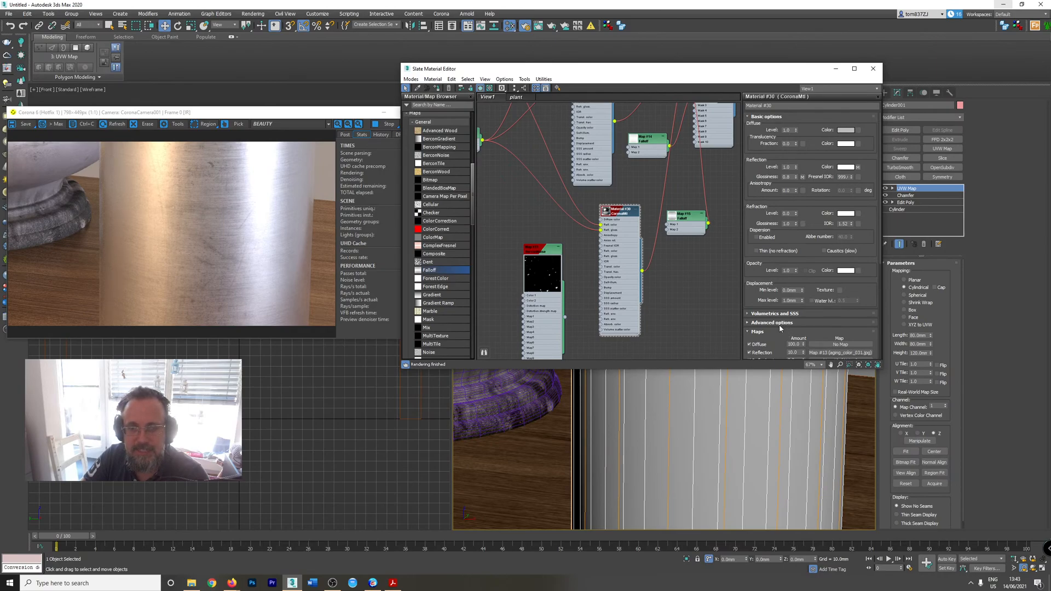
scroll(777, 338, "down", 4)
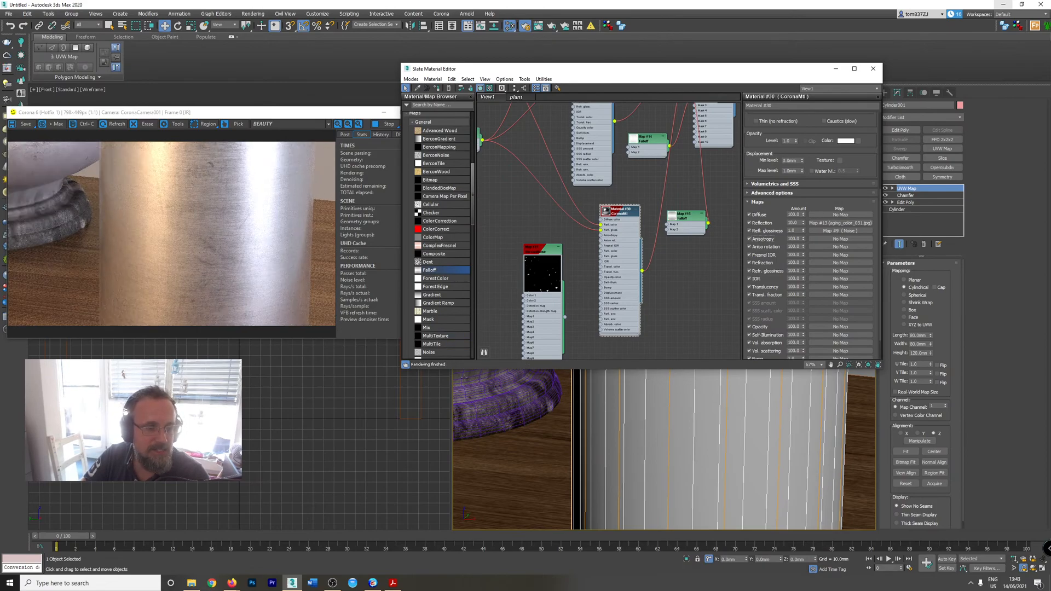
- Inspect the noise-driven glossiness on the cylinder in the render from close up and from farther away
scroll(512, 417, "up", 5)
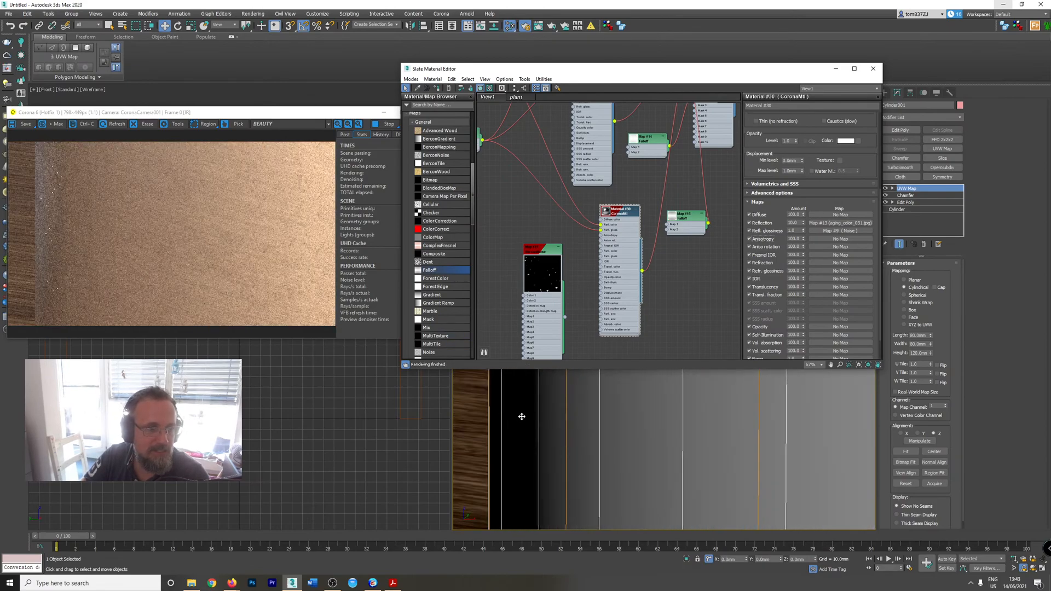
scroll(525, 418, "up", 2)
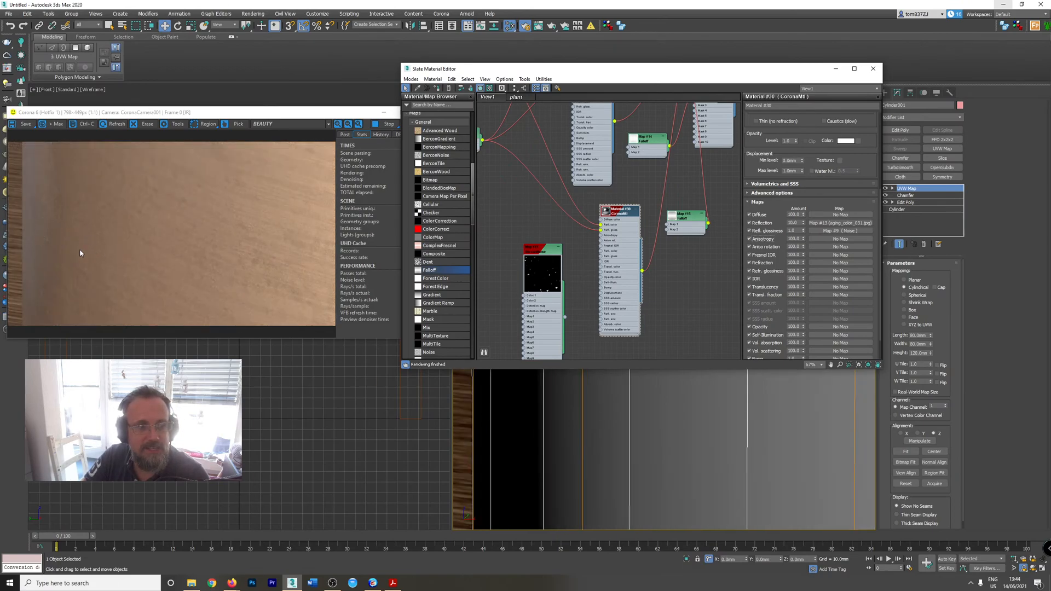
scroll(556, 436, "down", 6)
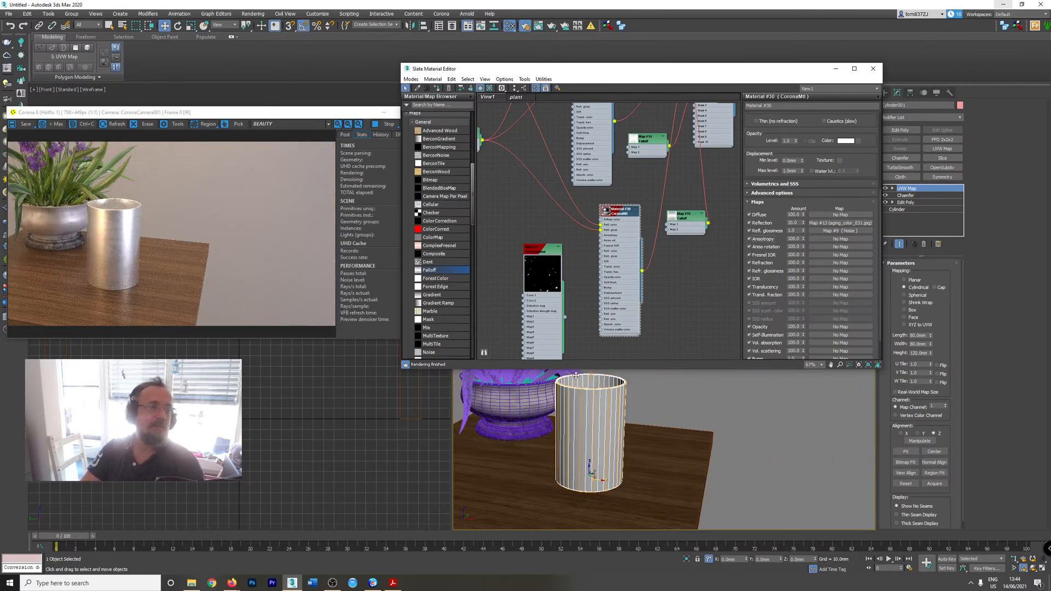
scroll(590, 417, "up", 3)
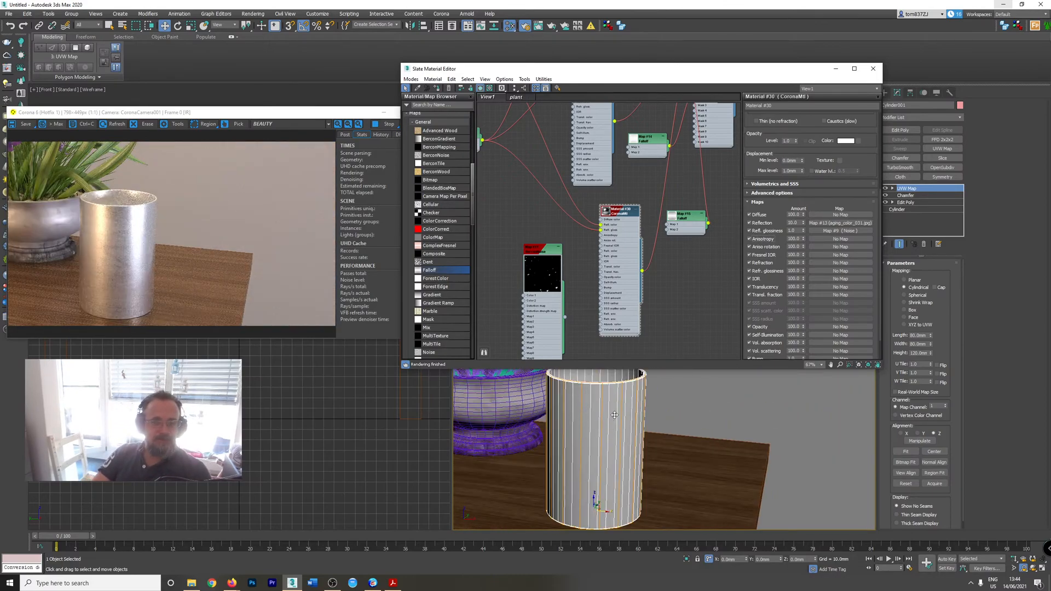
scroll(557, 432, "up", 3)
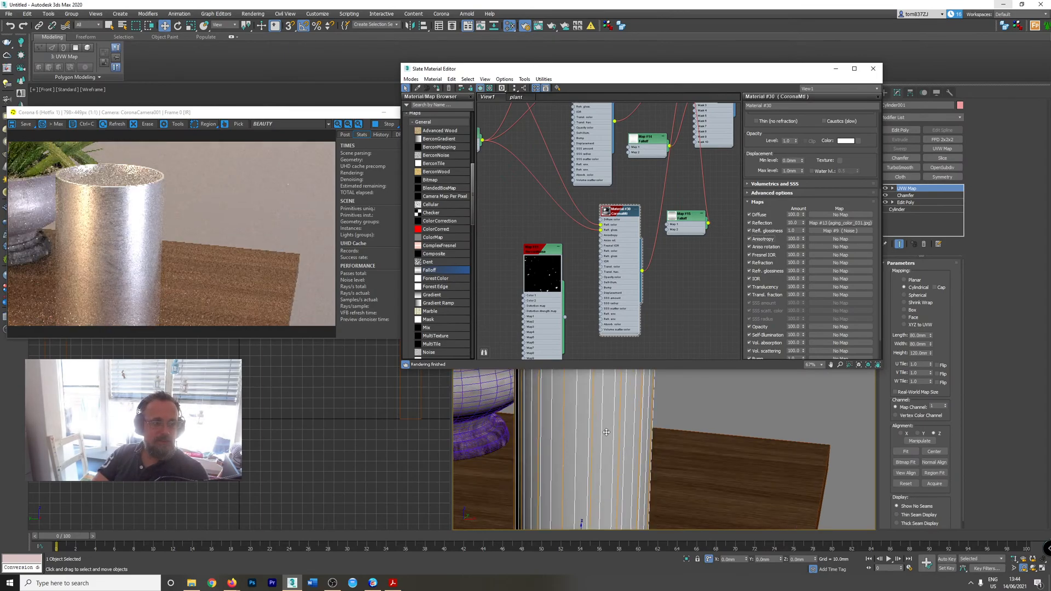
- Disconnect the Noise map from the reflection glossiness of Material #30 and check the cylinder's surface up close
scroll(141, 281, "up", 2)
scroll(187, 294, "down", 2)
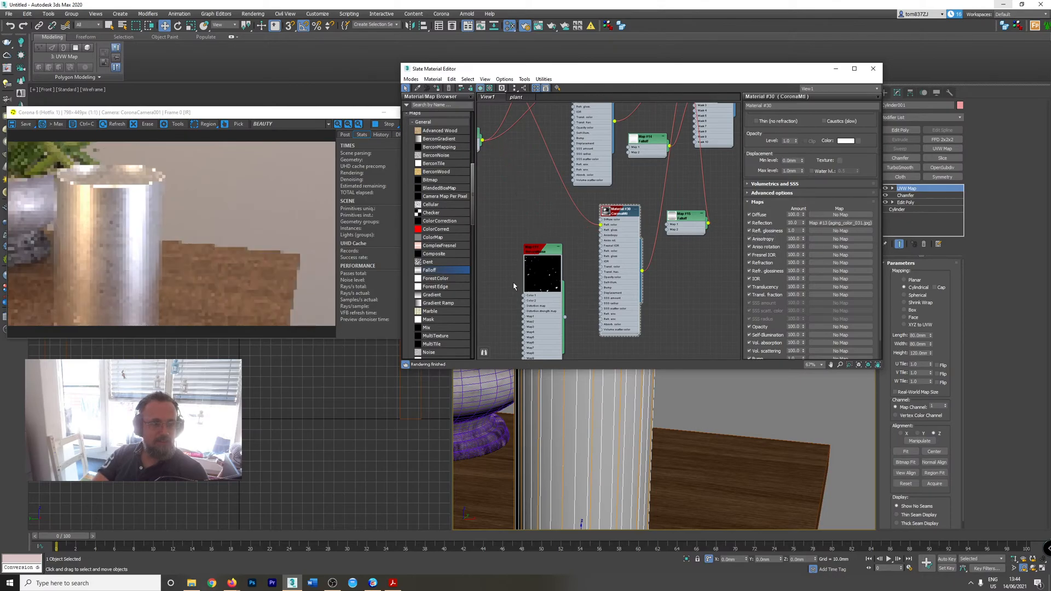
scroll(542, 455, "up", 4)
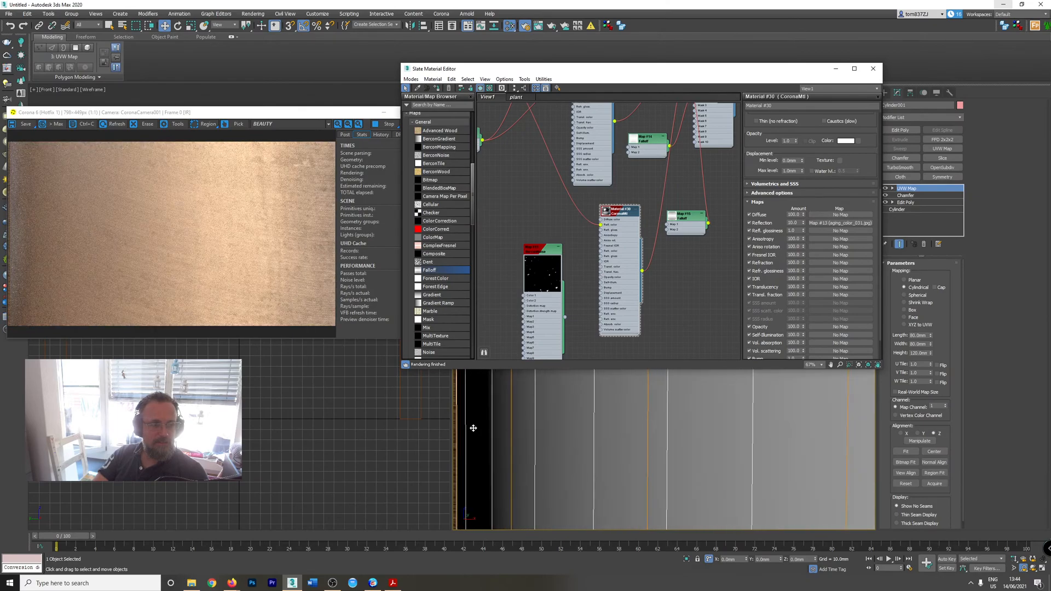
scroll(472, 428, "up", 2)
middle_click_drag(538, 433, 597, 453)
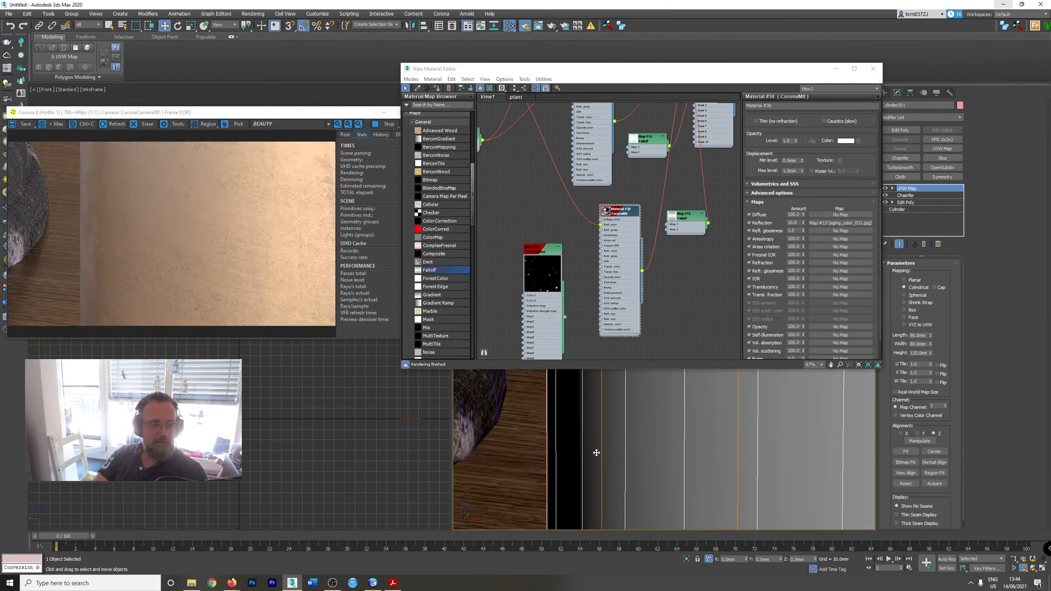
- Set the reflection glossiness map amount of Material #30 to 100
scroll(596, 453, "down", 8)
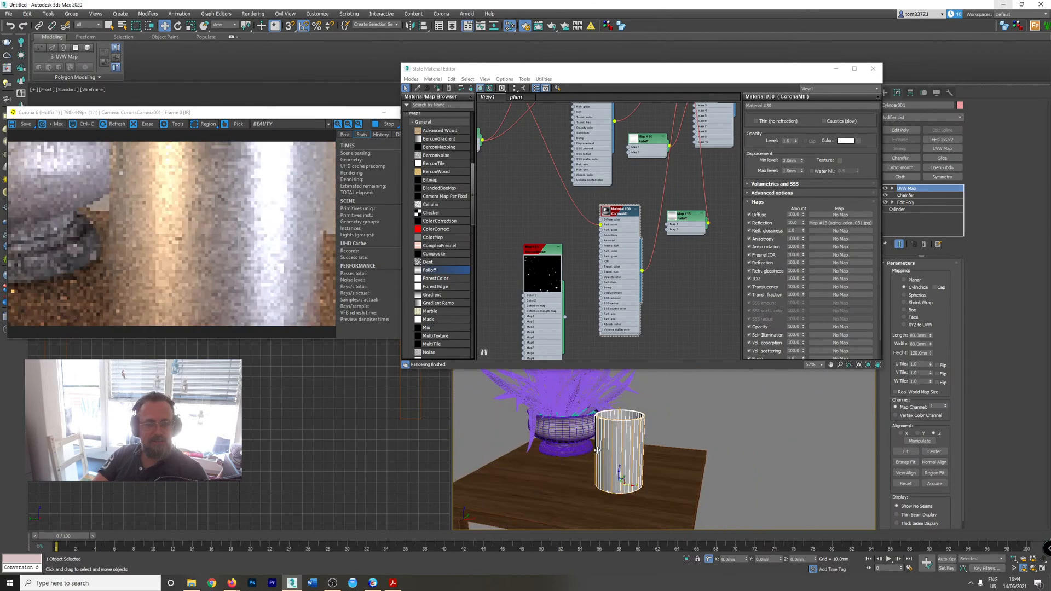
scroll(599, 448, "up", 4)
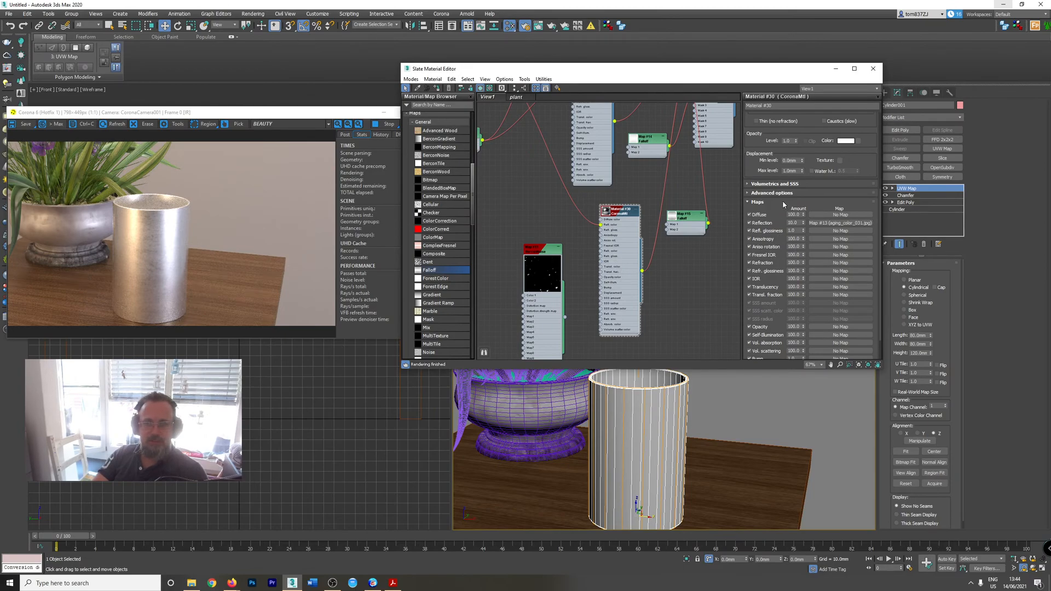
left_click_drag(799, 230, 687, 227)
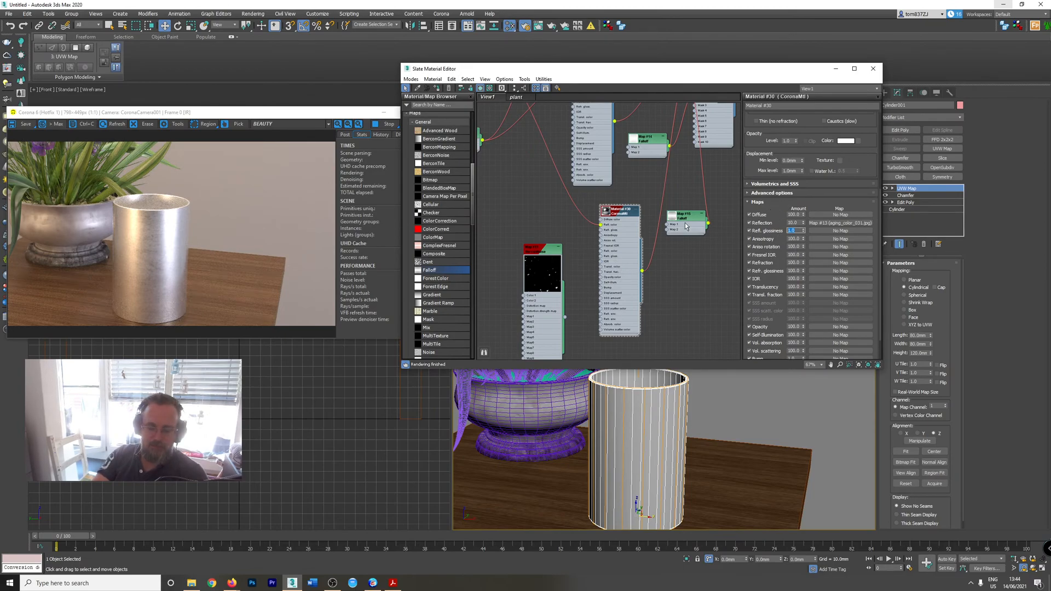
type("100")
key("Return")
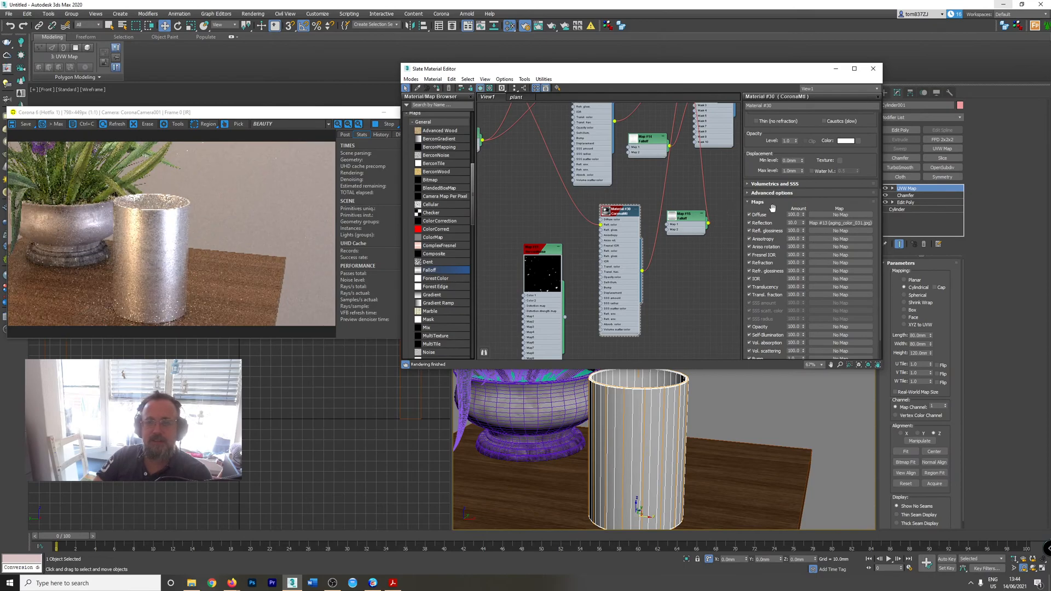
- Try a base reflection glossiness of 1.0 on Material #30 and check the cylinder's highlights up close
scroll(786, 178, "up", 5)
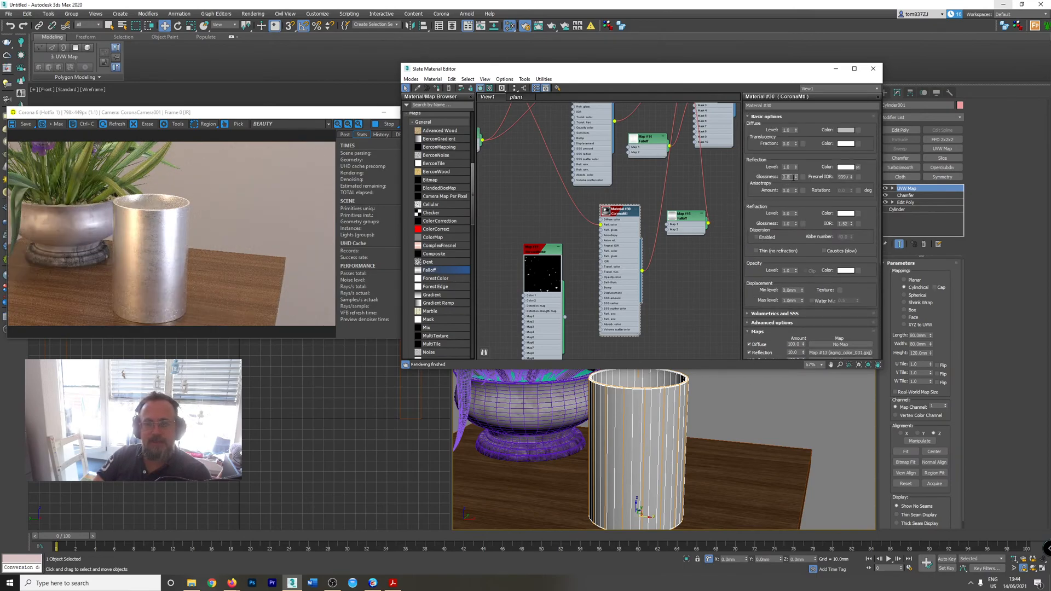
key("Tab")
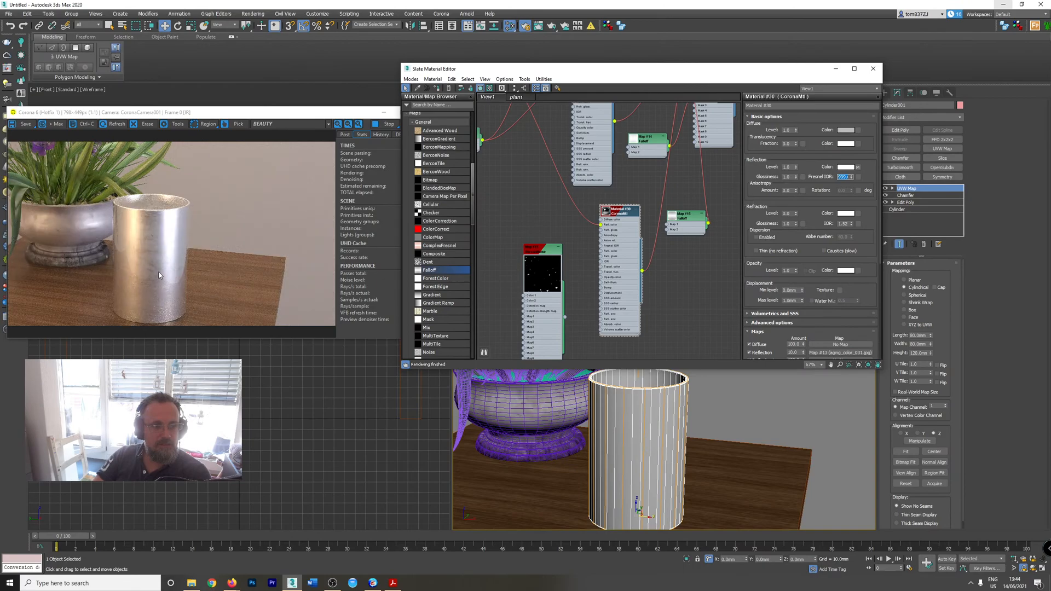
scroll(159, 275, "up", 1)
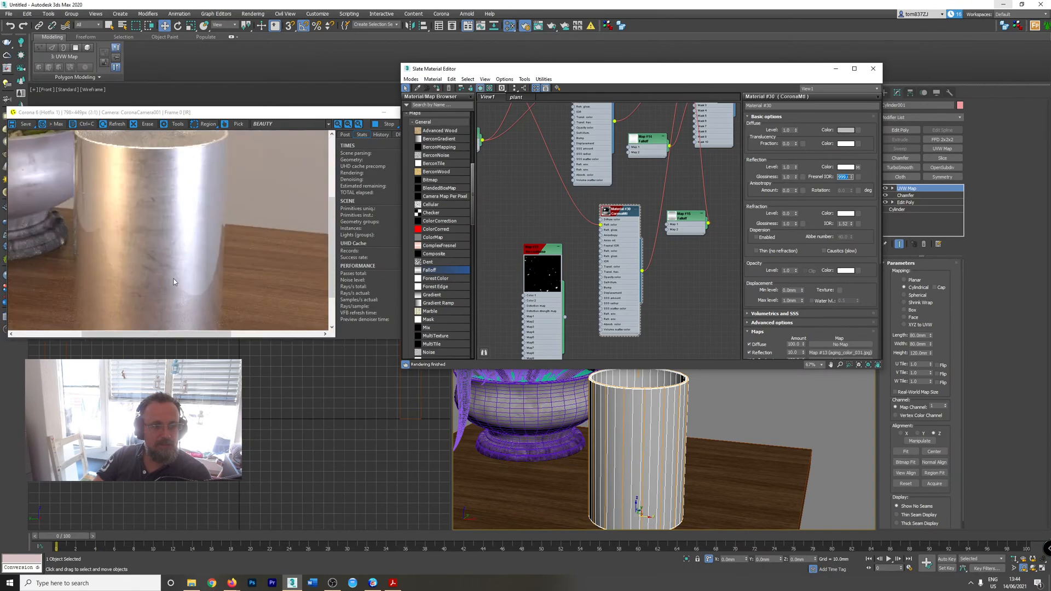
- Set the base reflection glossiness of Material #30 to 0.9 and check the cylinder from far and near
left_click(786, 177)
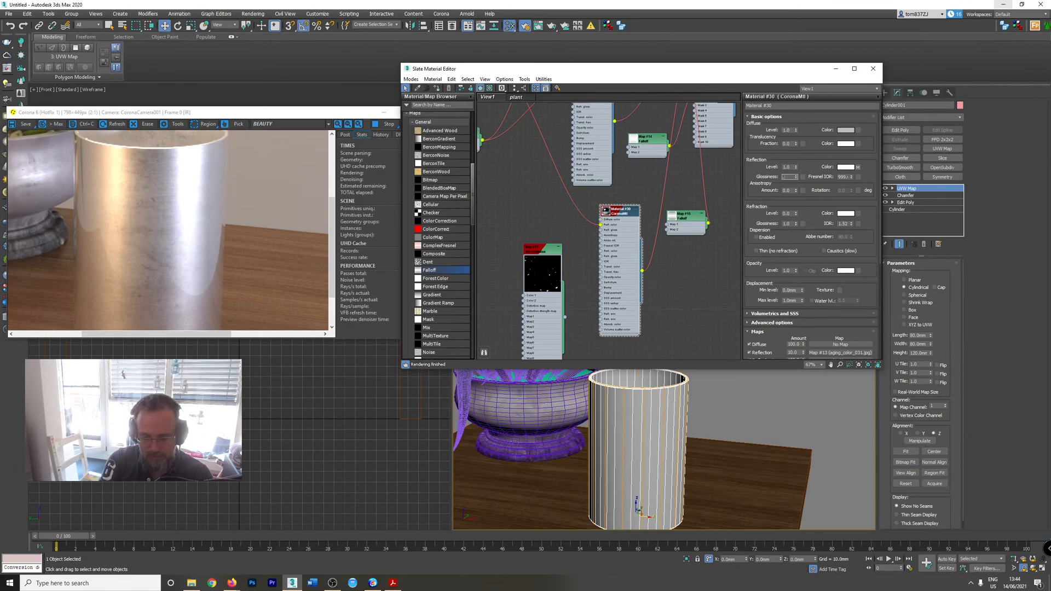
type("0.9")
key("Return")
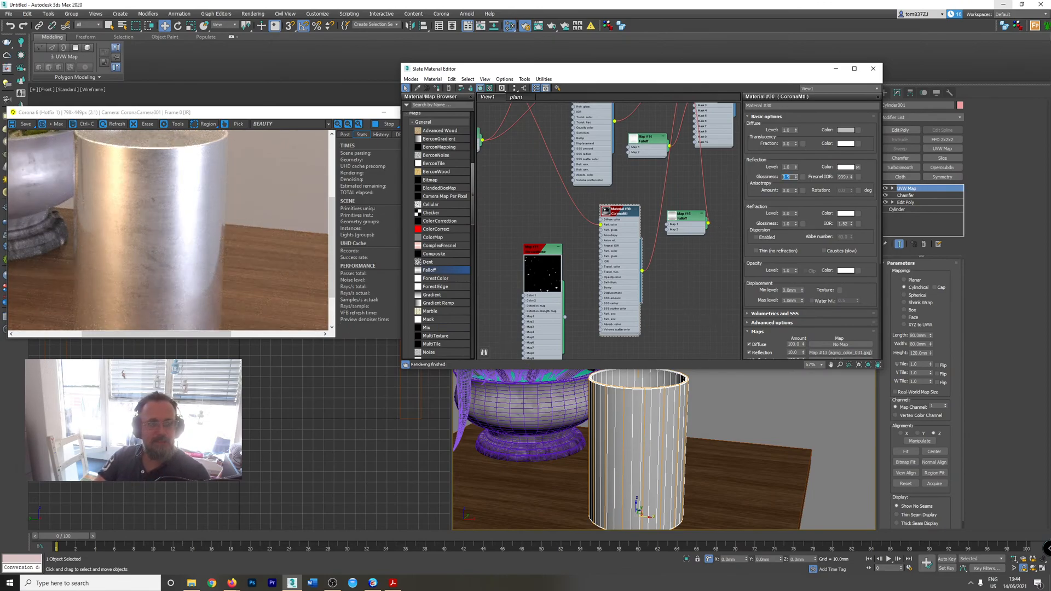
scroll(651, 435, "down", 5)
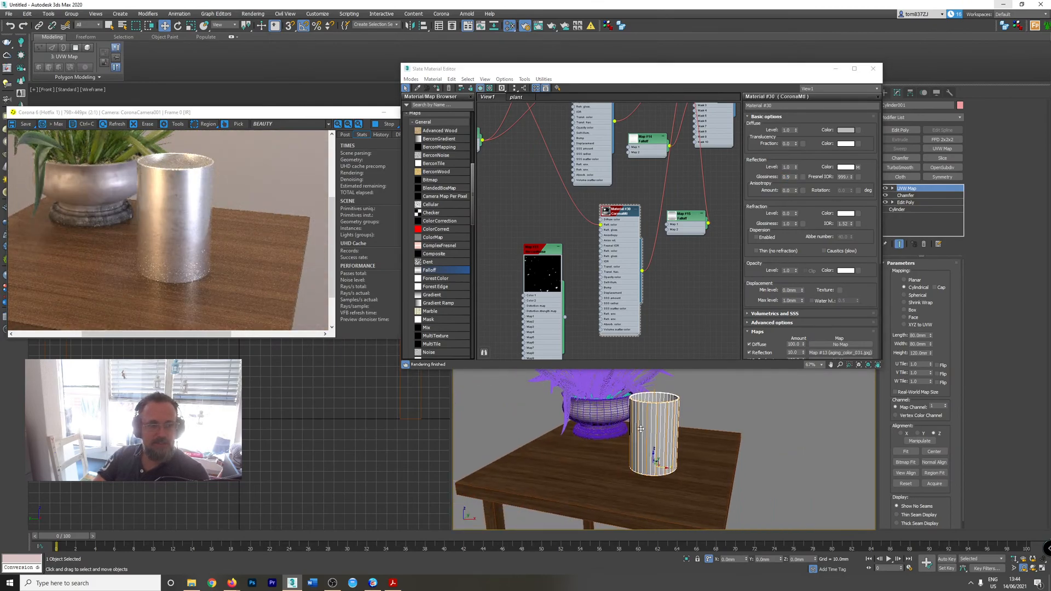
scroll(646, 428, "up", 2)
scroll(646, 428, "up", 3)
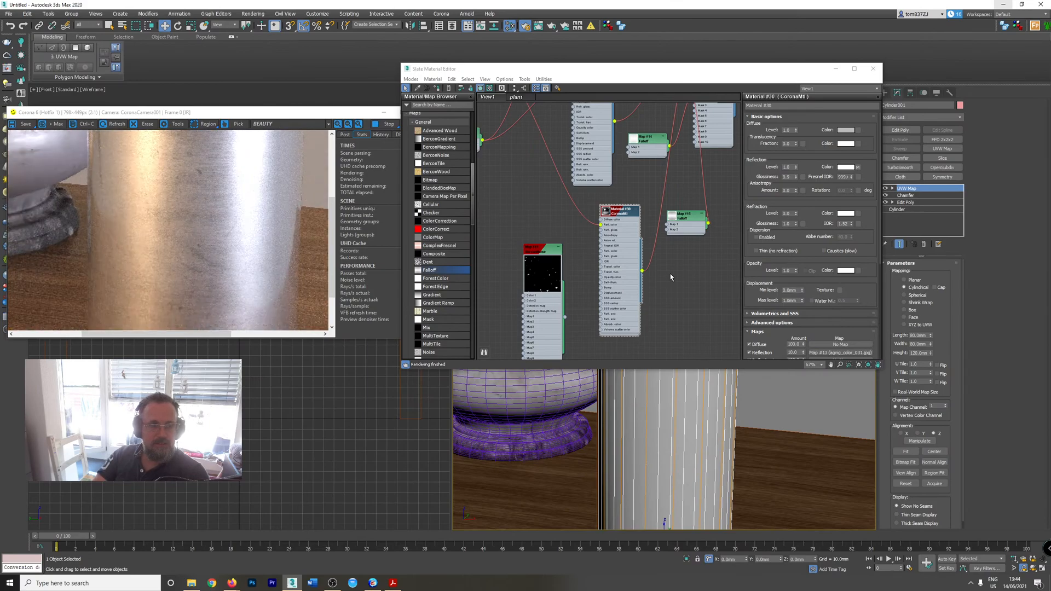
- Open the Falloff map of the lower metal layer (Map #15) and slightly lower the end point of its mix curve
scroll(678, 299, "down", 1)
scroll(629, 296, "down", 1)
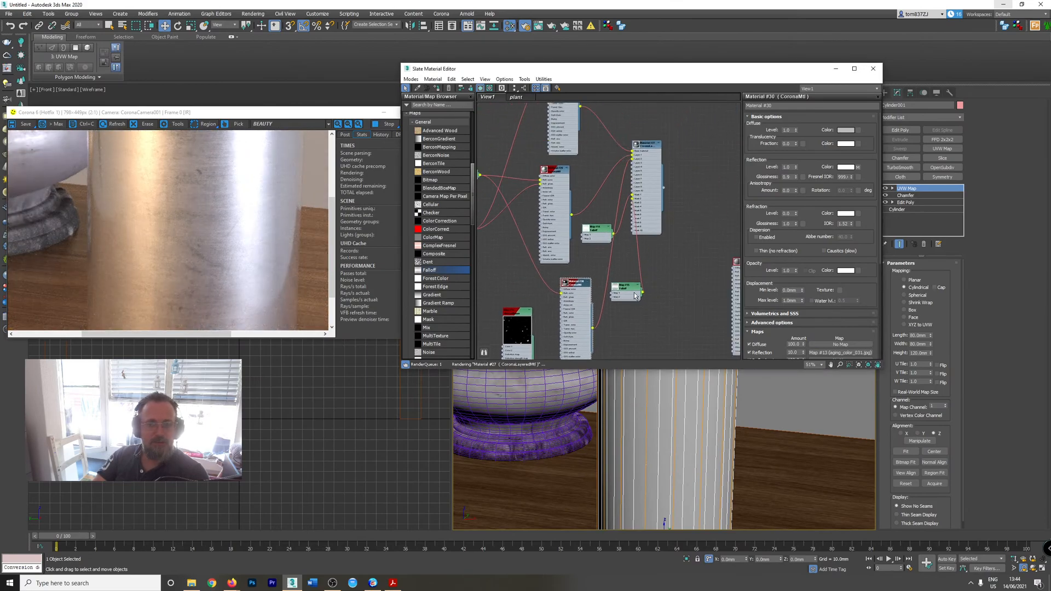
double_click(627, 296)
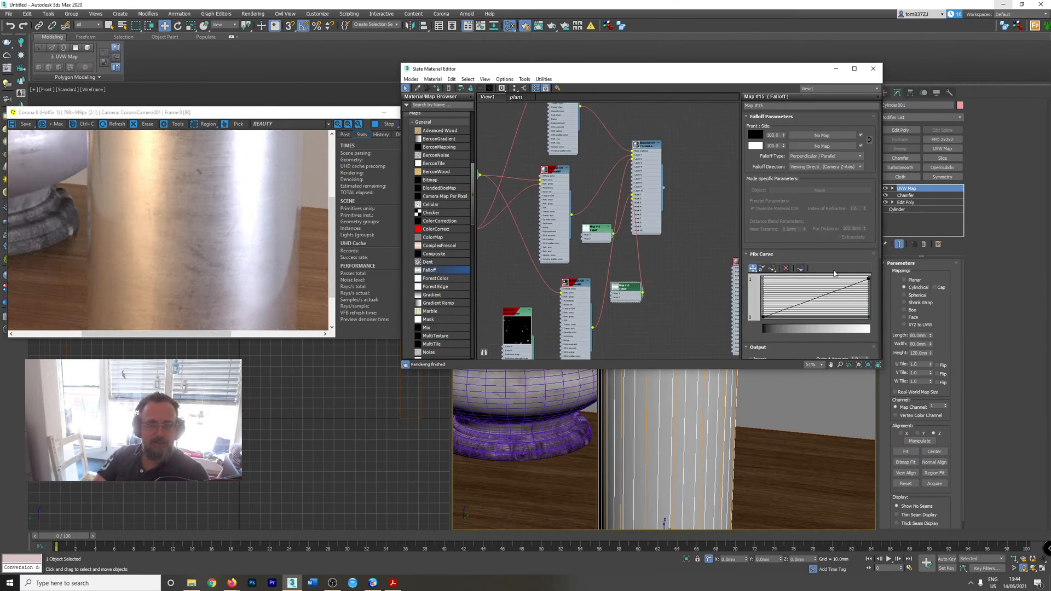
left_click_drag(868, 279, 869, 286)
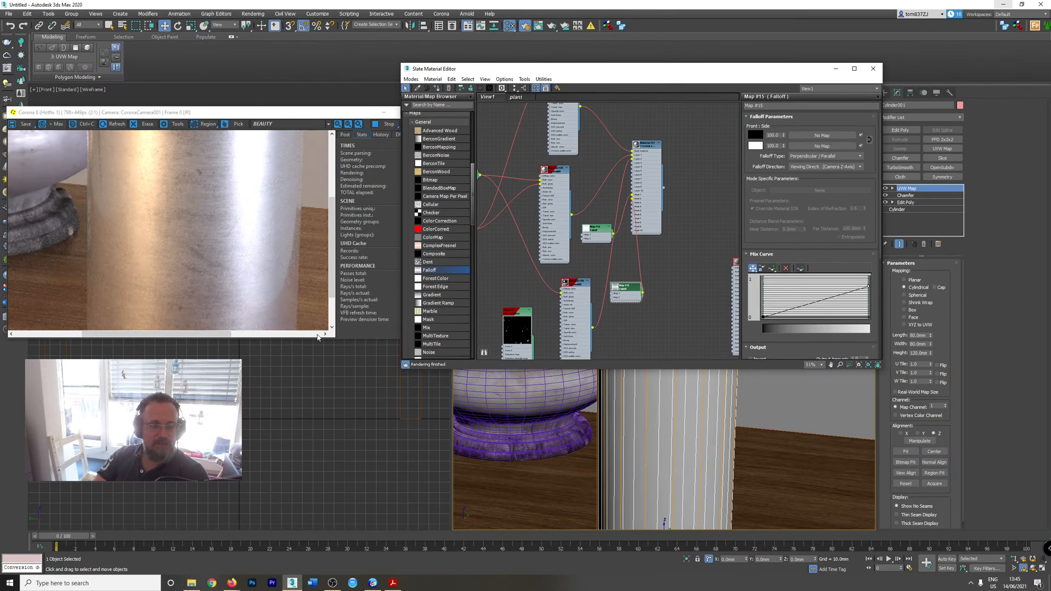
- Examine the cylinder's metal surface and layer blending in the render from several distances
scroll(662, 454, "down", 3)
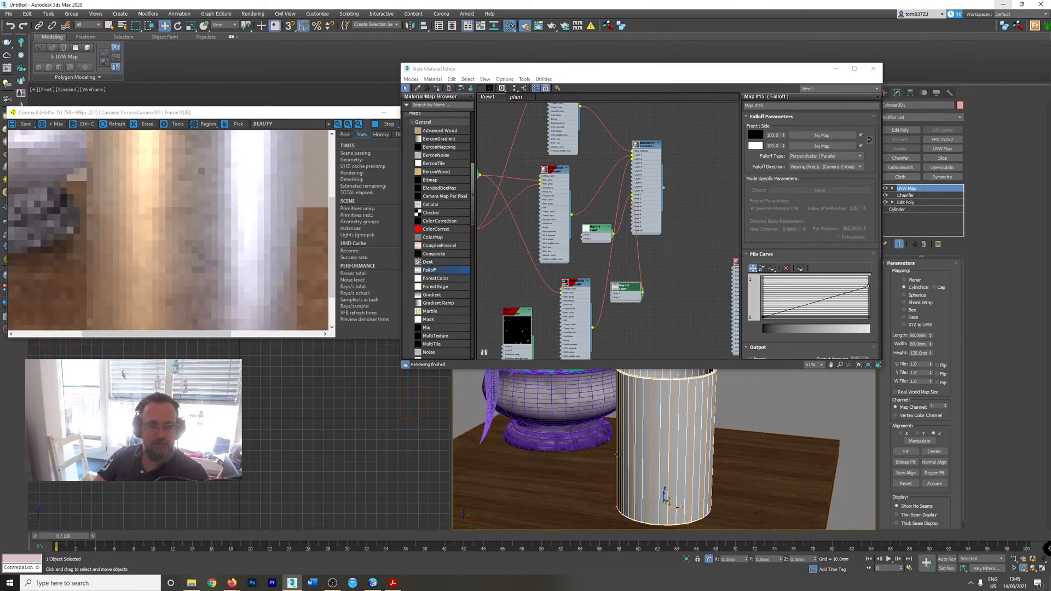
scroll(667, 452, "down", 3)
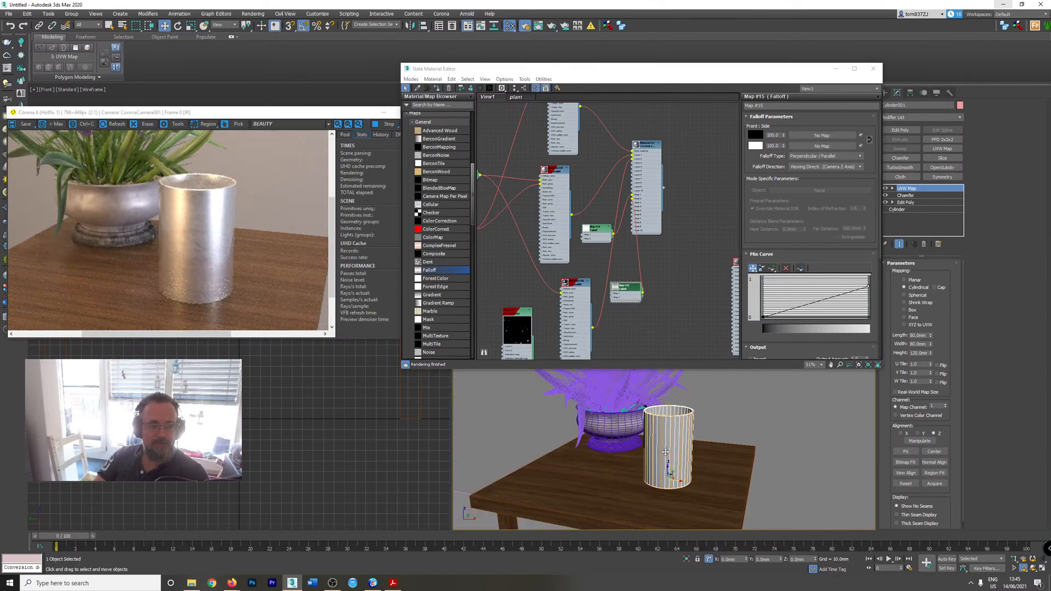
scroll(207, 253, "up", 3)
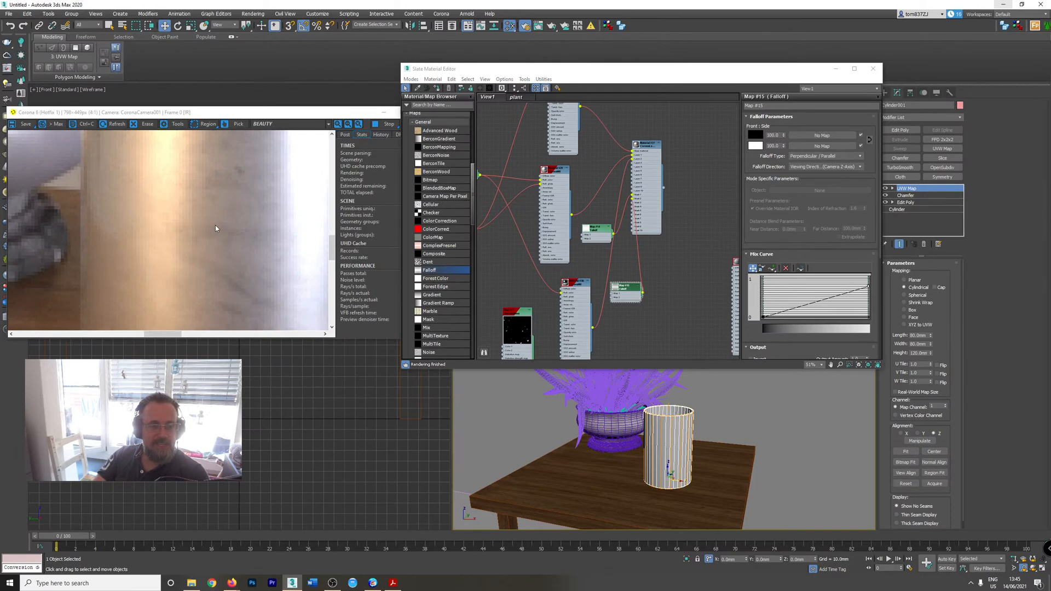
scroll(215, 226, "down", 1)
scroll(652, 429, "up", 3)
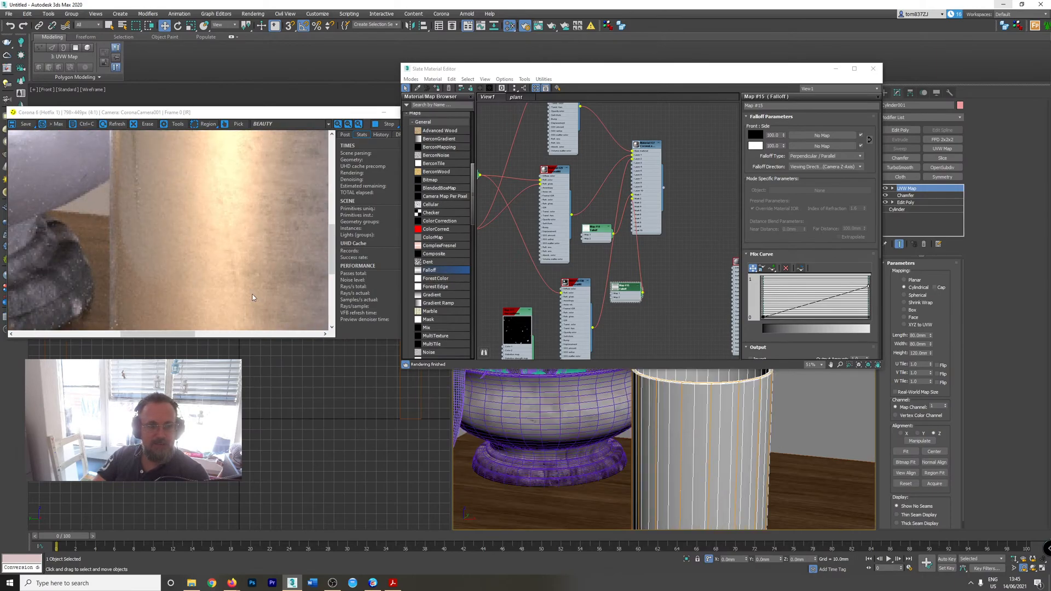
scroll(252, 297, "down", 2)
scroll(690, 445, "up", 3)
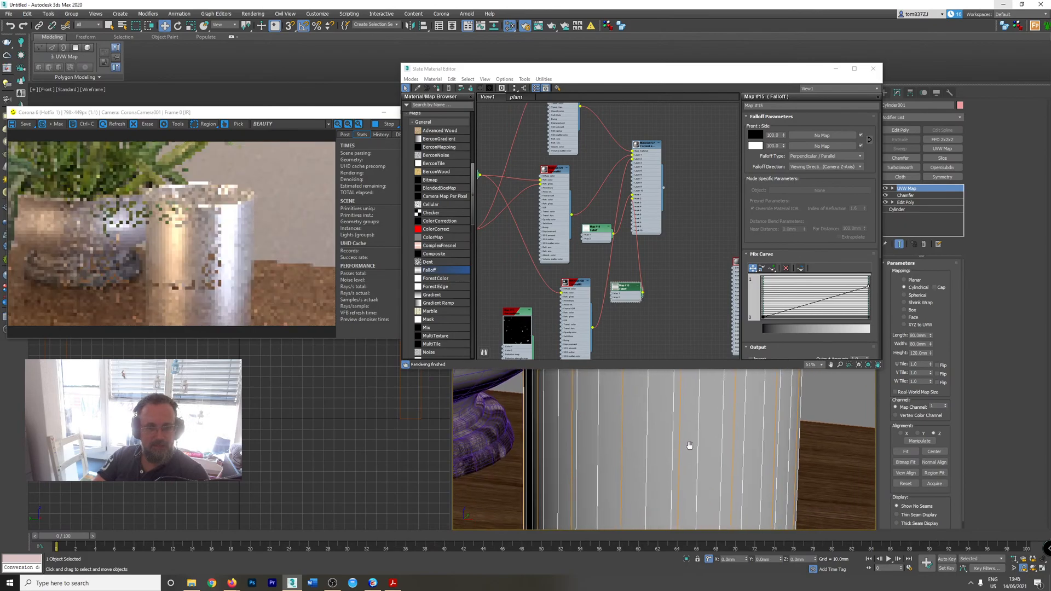
middle_click_drag(690, 445, 679, 436)
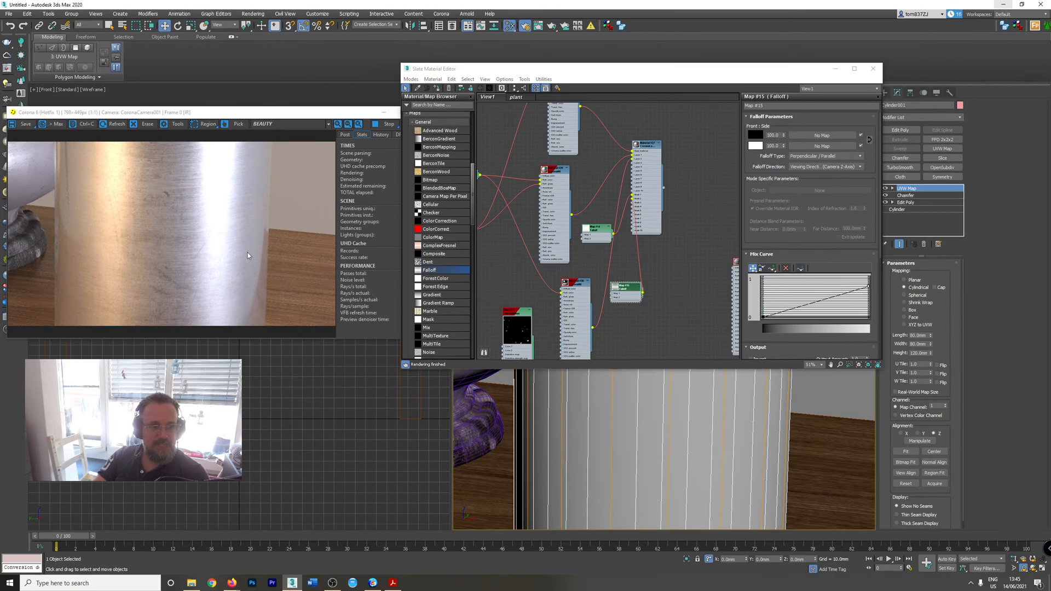
scroll(601, 448, "down", 2)
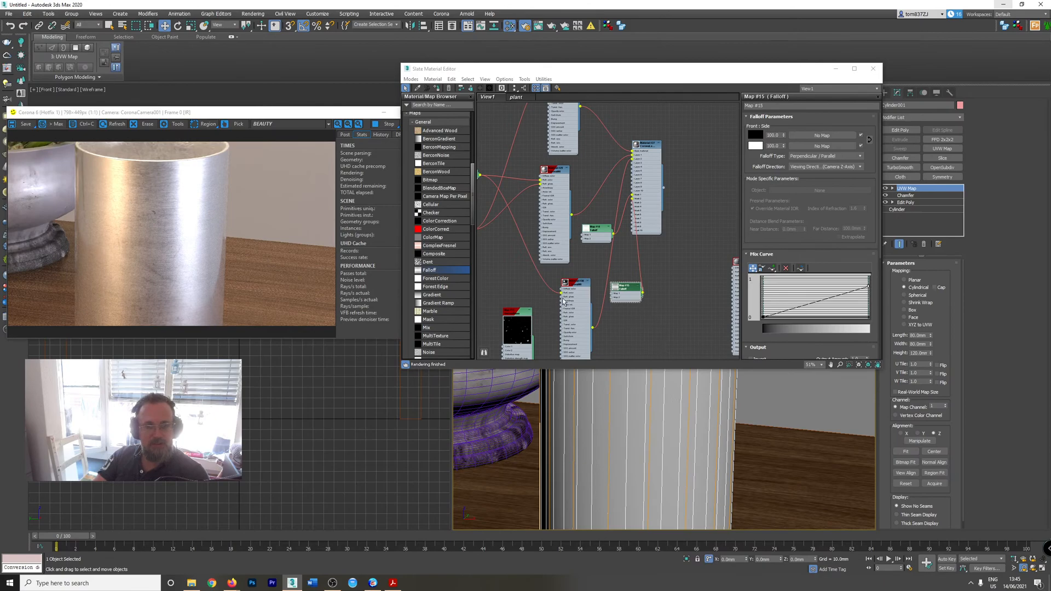
- Move the Map #10 bitmap node down beside Material #29, directly above the Map #13 bitmap node
scroll(566, 190, "down", 1)
middle_click_drag(566, 190, 632, 288)
scroll(604, 203, "up", 3)
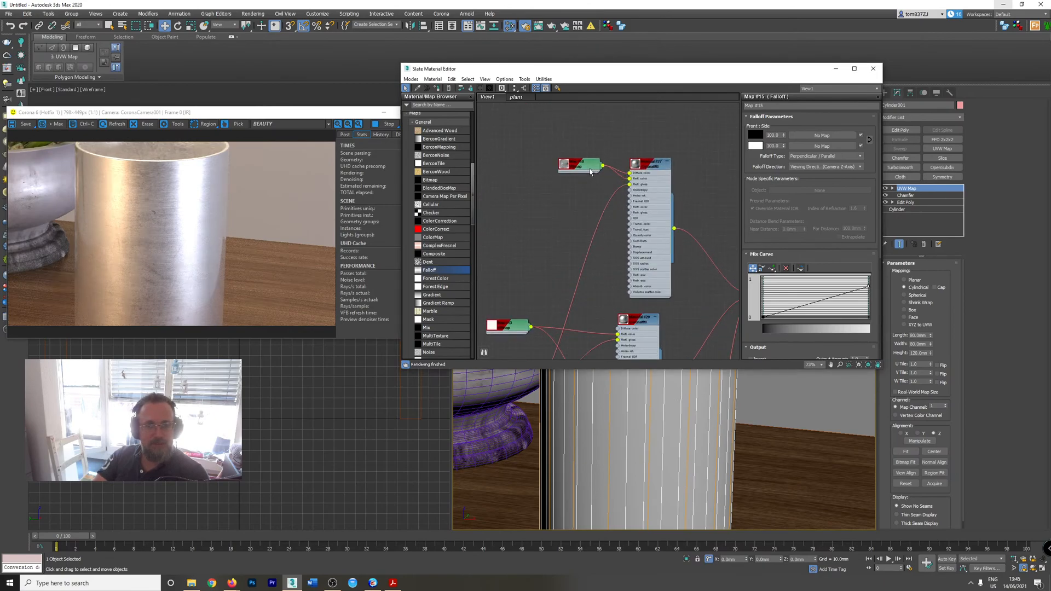
left_click_drag(592, 170, 559, 218)
middle_click_drag(596, 251, 591, 165)
scroll(592, 163, "down", 1)
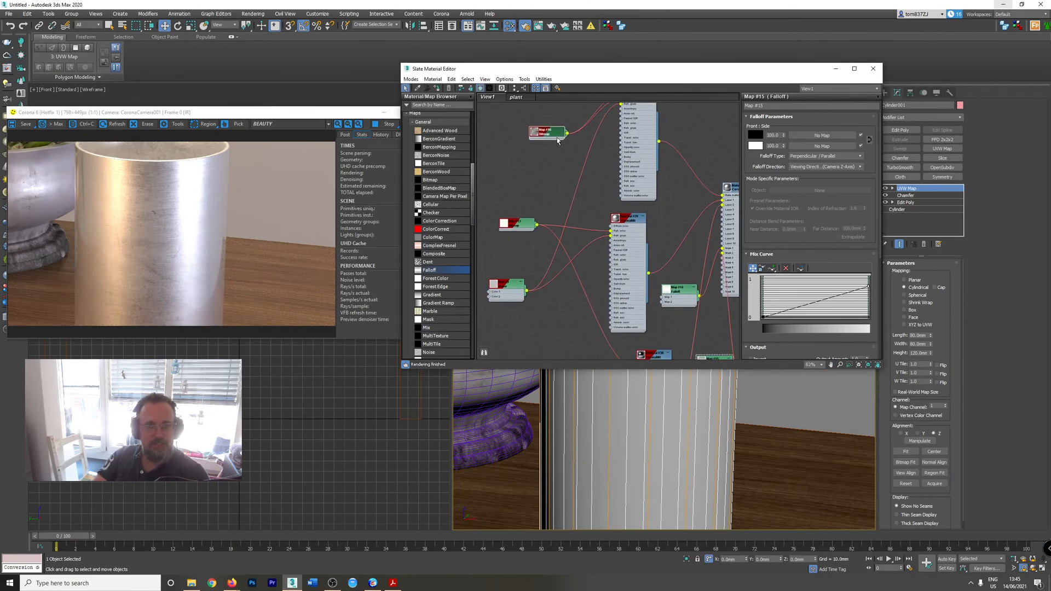
left_click_drag(559, 138, 530, 333)
middle_click_drag(530, 336, 584, 329)
scroll(491, 185, "up", 1)
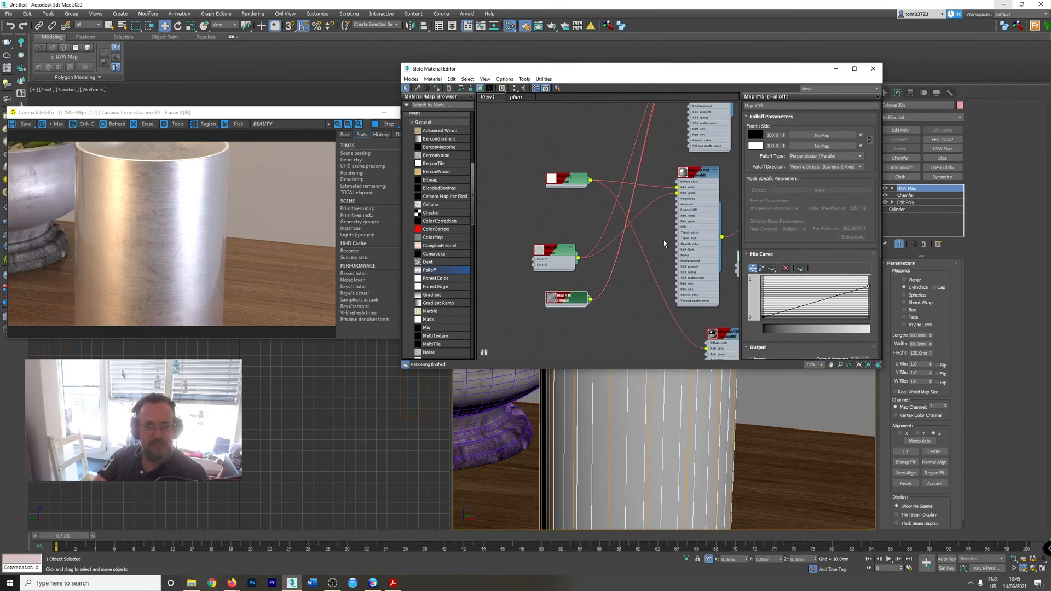
middle_click_drag(663, 240, 654, 266)
left_click_drag(557, 334, 556, 172)
scroll(579, 199, "up", 3)
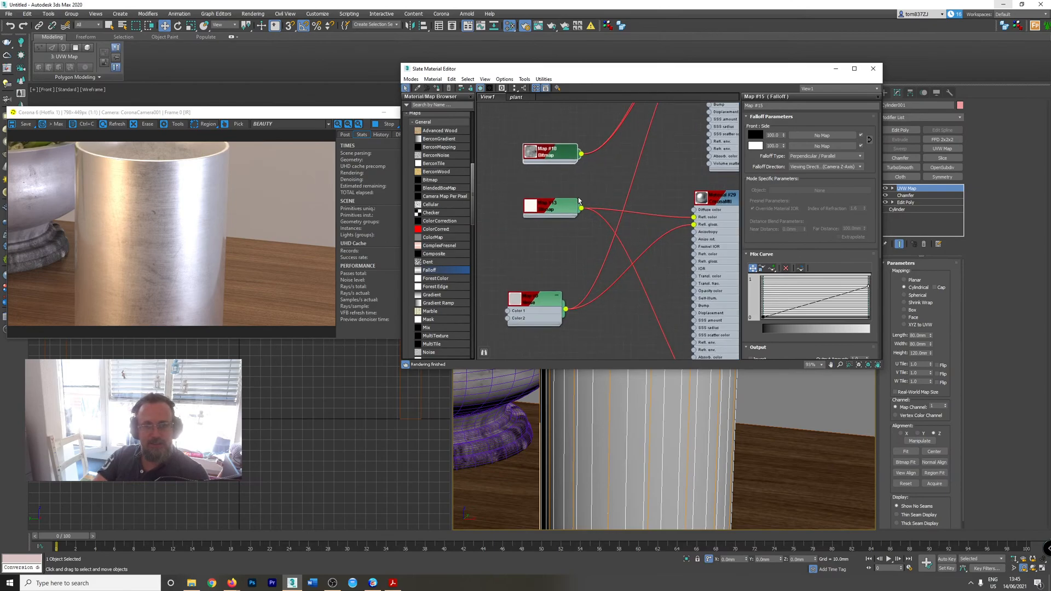
left_click(545, 210)
left_click_drag(546, 210, 539, 213)
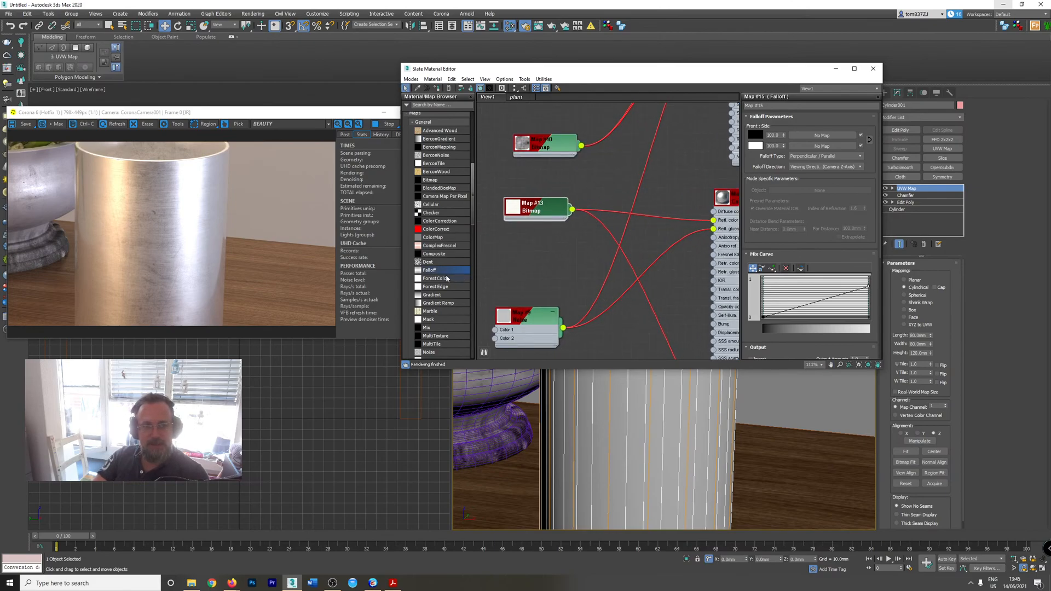
- Add a Mix map with the Map #13 bitmap as Color 1 and connect it to the reflection color of Material #29
scroll(441, 282, "down", 4)
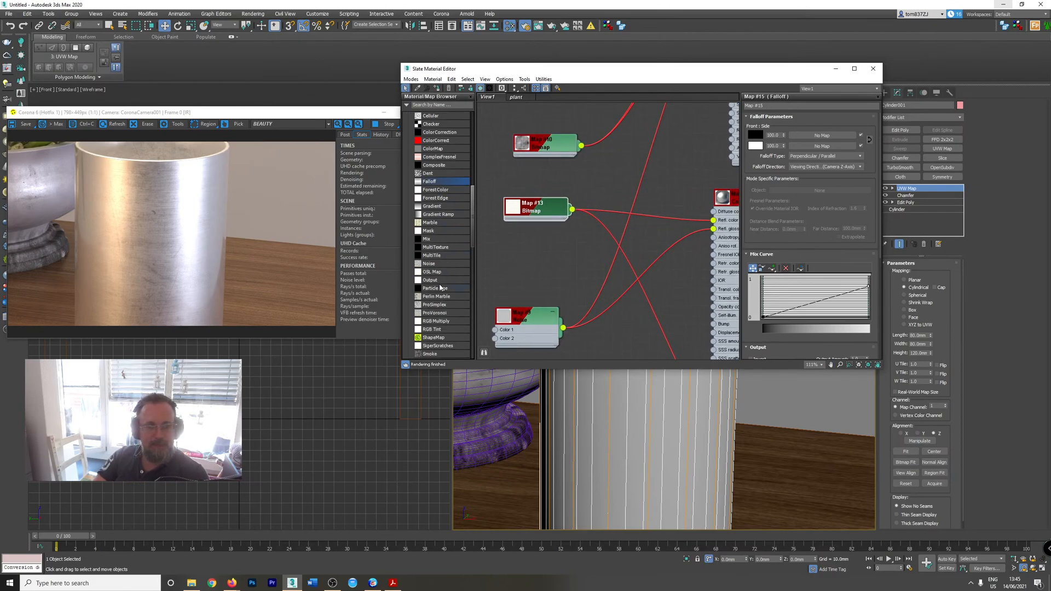
left_click_drag(426, 238, 690, 190)
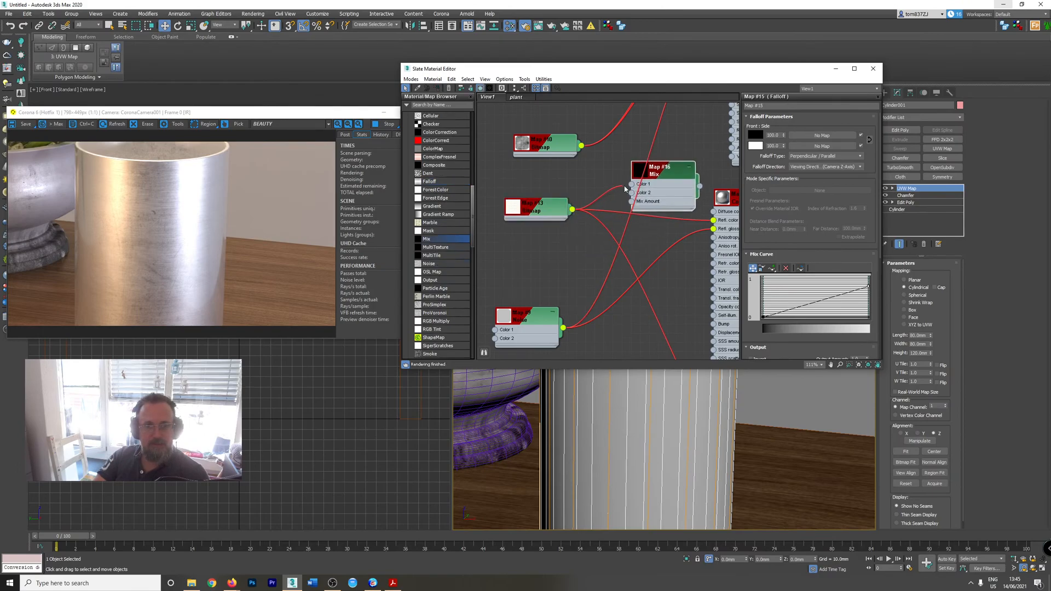
left_click_drag(625, 189, 632, 184)
middle_click_drag(662, 190, 606, 210)
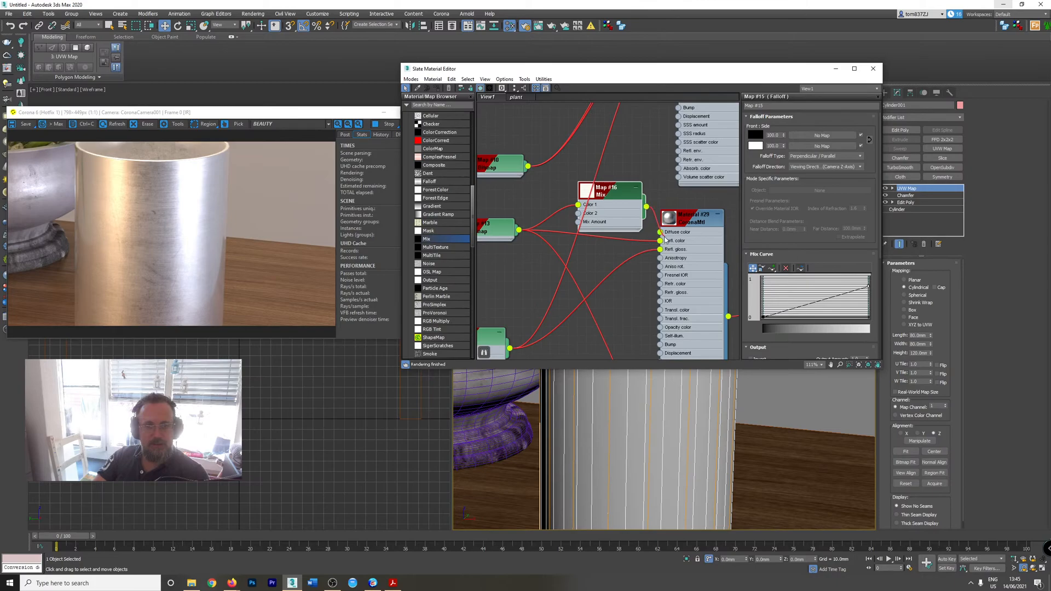
left_click_drag(665, 240, 664, 241)
left_click_drag(614, 213, 614, 231)
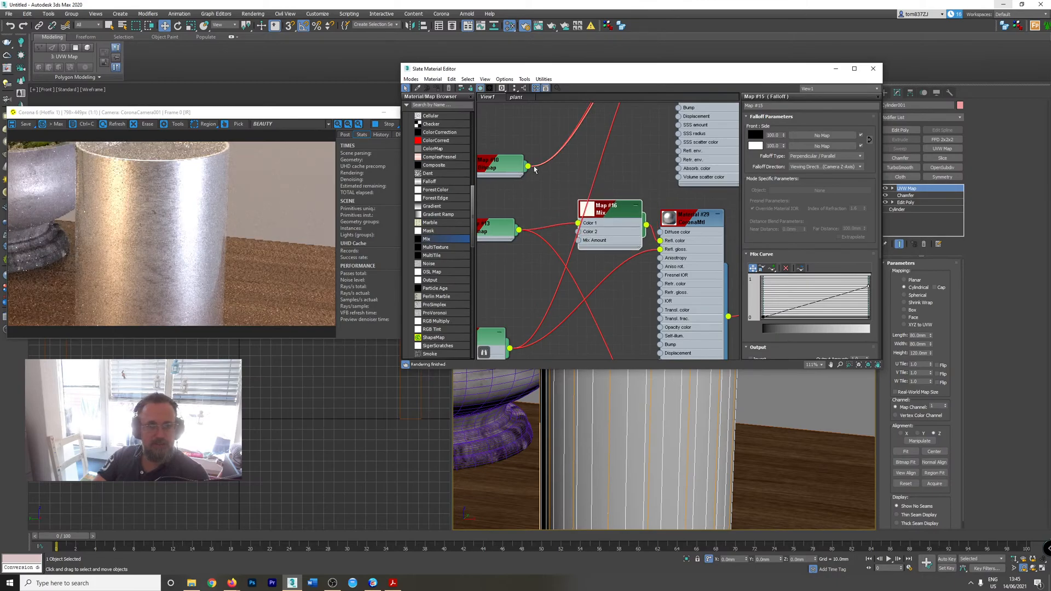
- Connect the Map #10 bitmap to Color 2 of the Mix map and set its Mix Amount to 100
left_click_drag(529, 166, 584, 216)
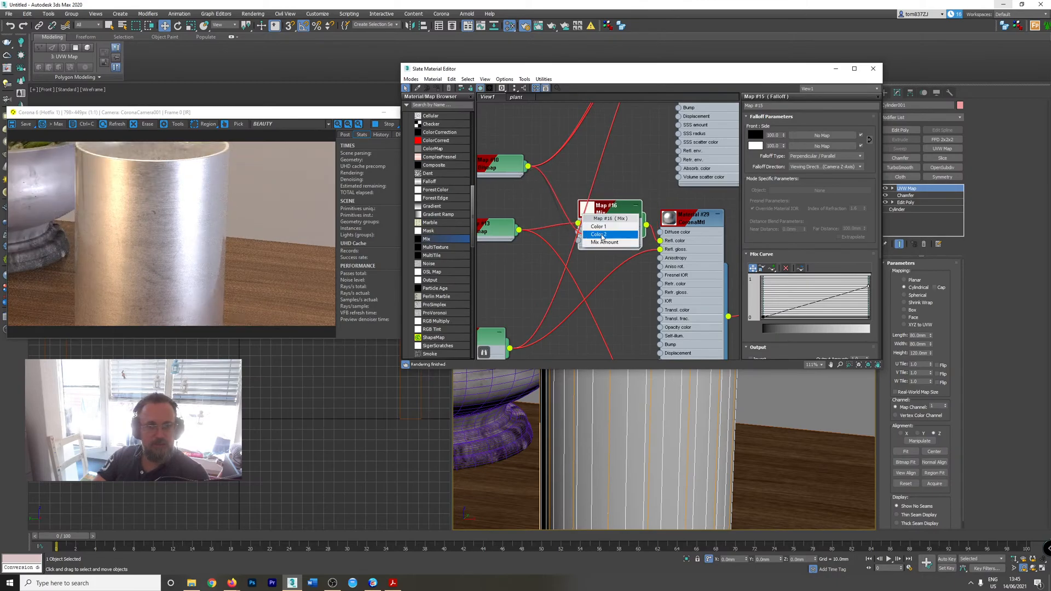
left_click(598, 235)
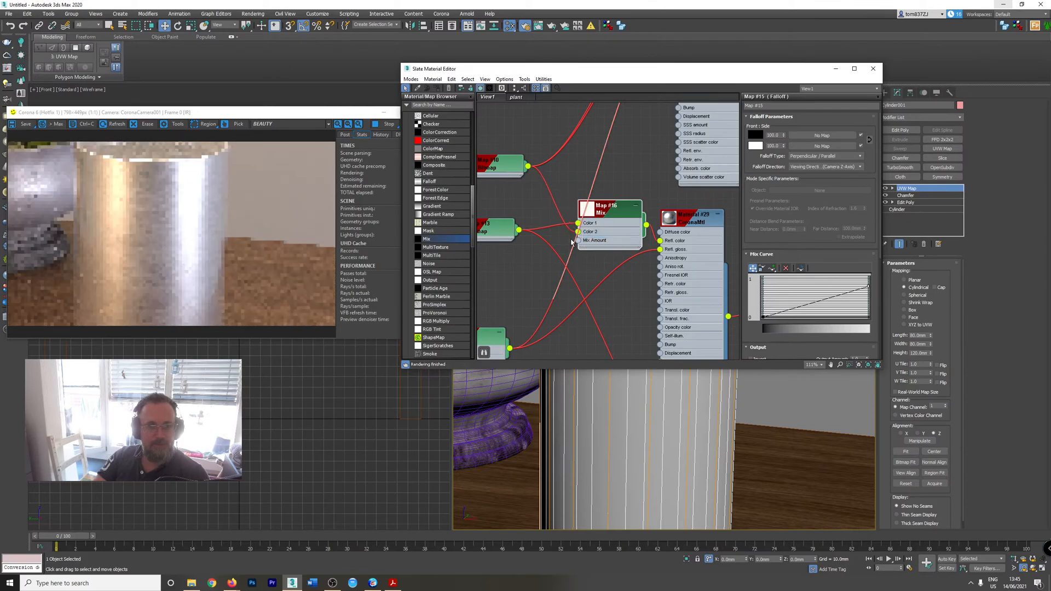
double_click(612, 241)
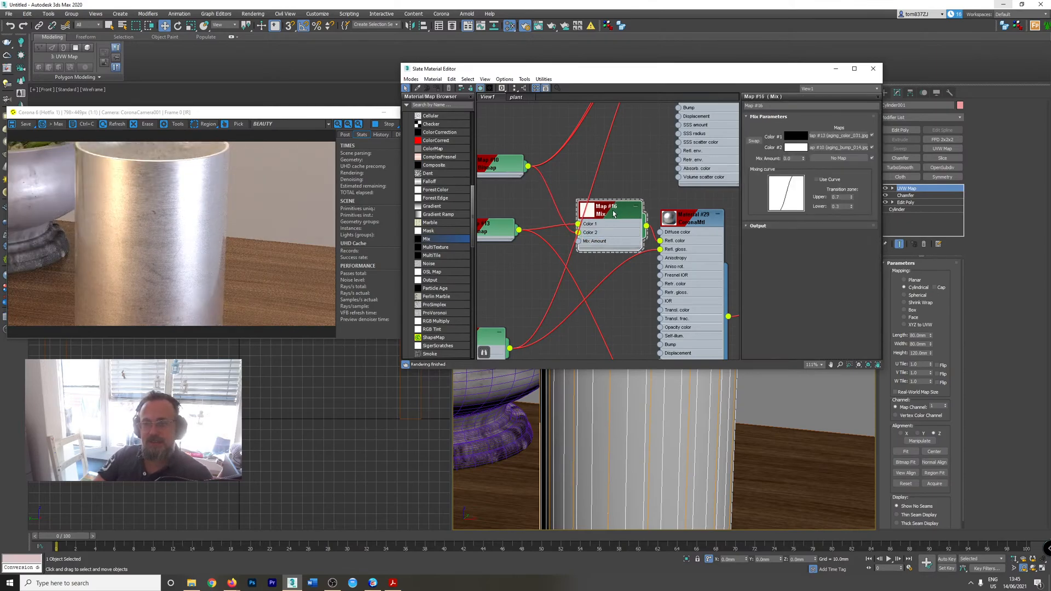
double_click(789, 158)
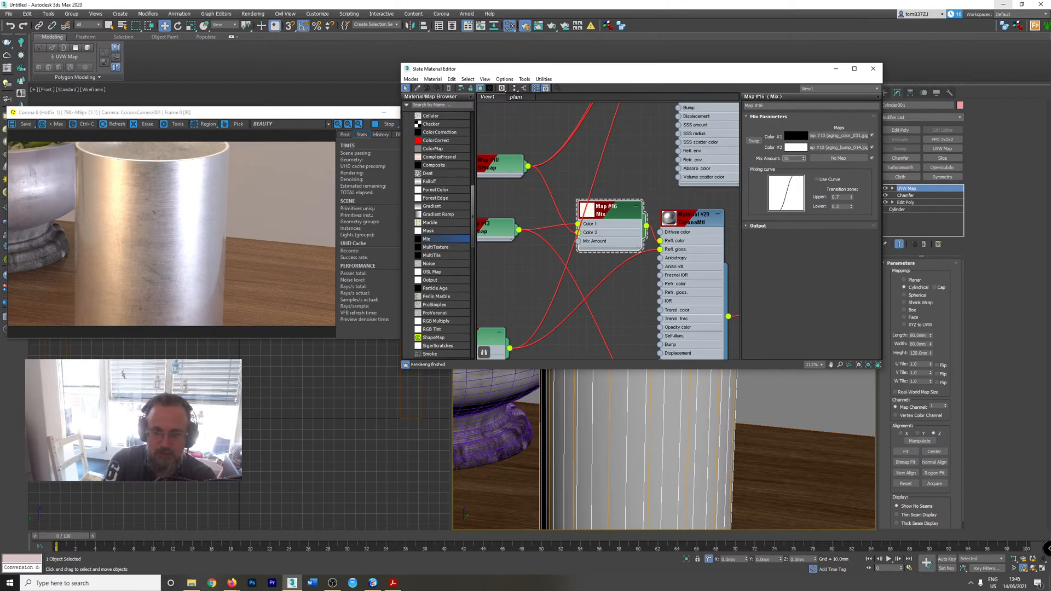
type("100")
key("Return")
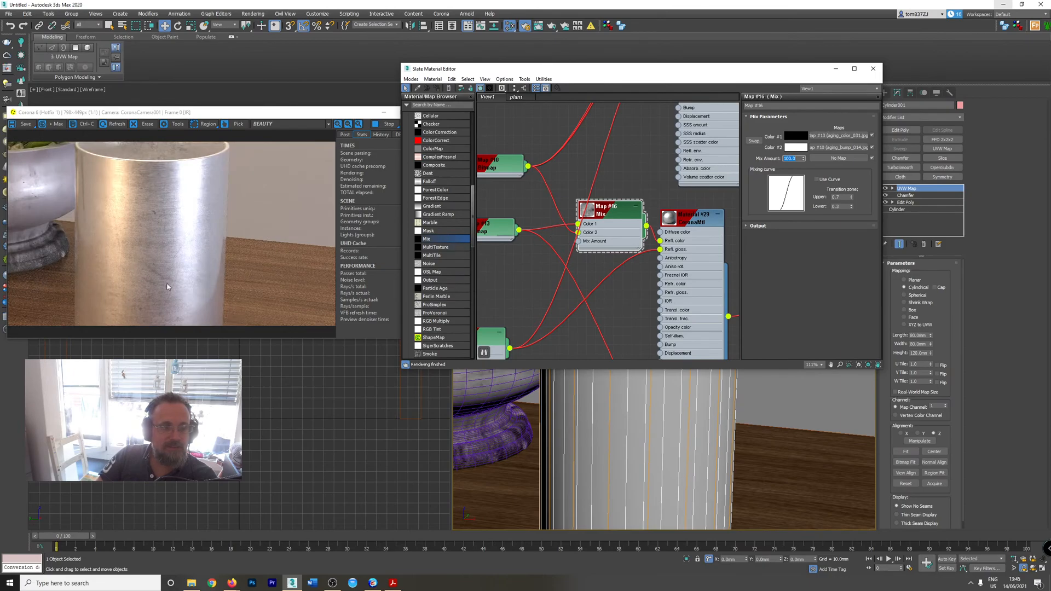
- Lower the Mix Amount of the Map #16 Mix map while checking the metal surface in the render
scroll(167, 286, "up", 2)
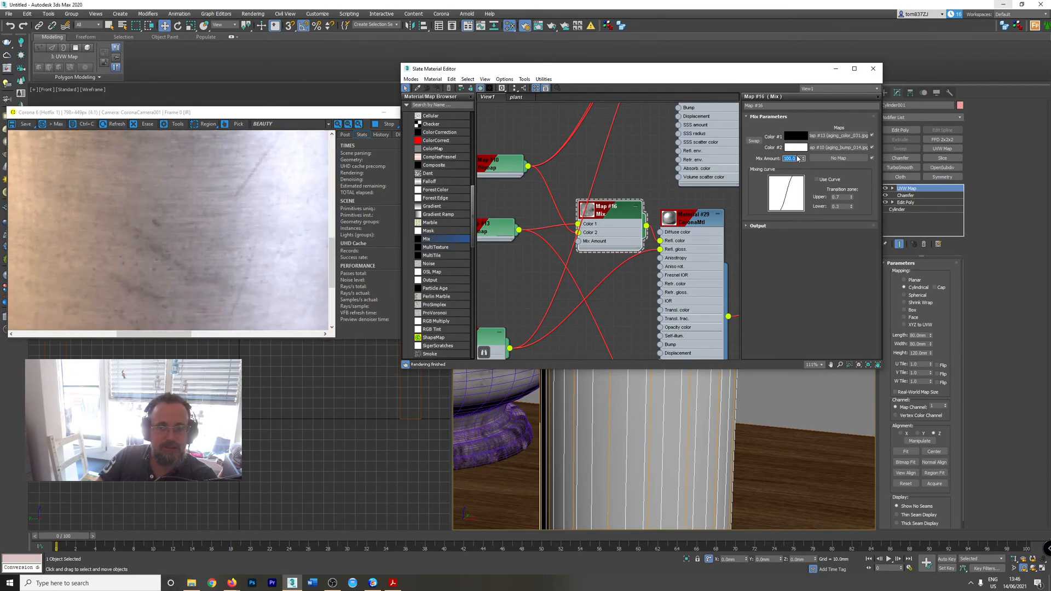
key("Return")
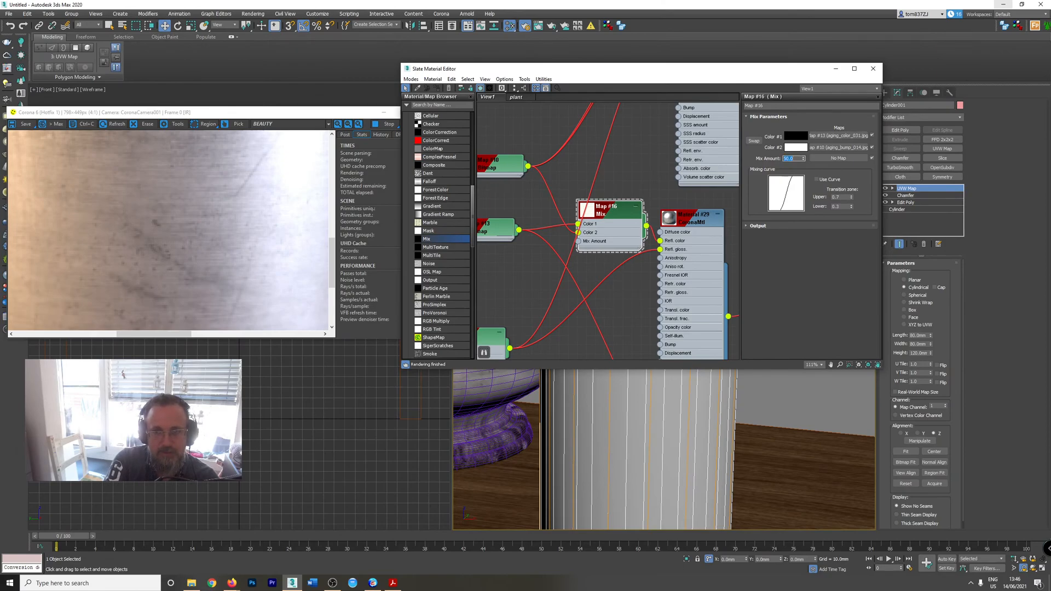
scroll(258, 236, "down", 2)
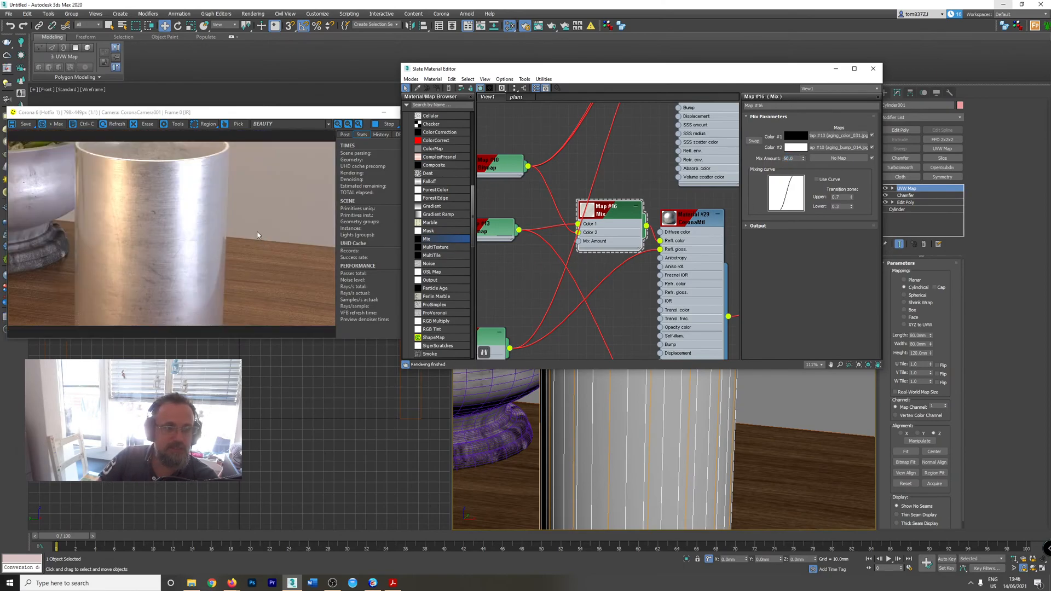
- Shift the Mix node slightly away from Material #29 and move the Map #10 bitmap node up beside Material #27
scroll(620, 169, "down", 5)
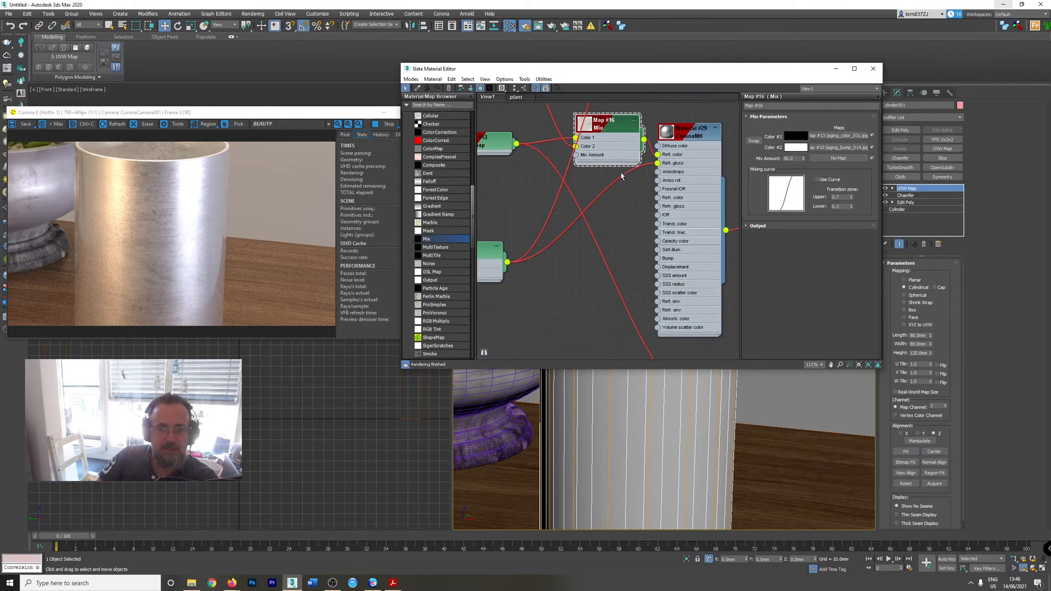
middle_click_drag(620, 168, 601, 182)
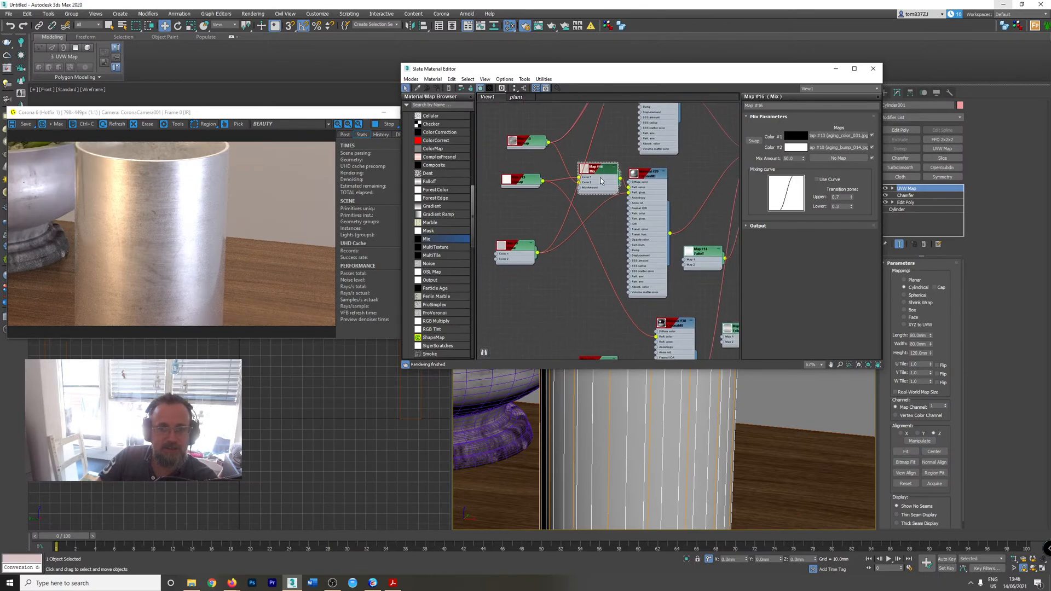
left_click_drag(599, 187, 593, 193)
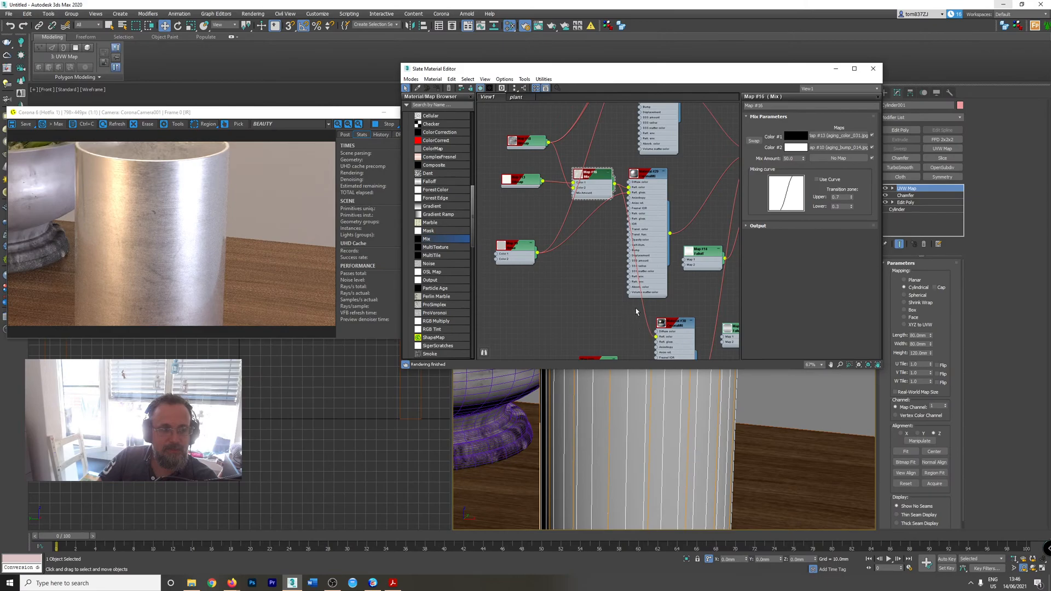
middle_click_drag(538, 127, 567, 258)
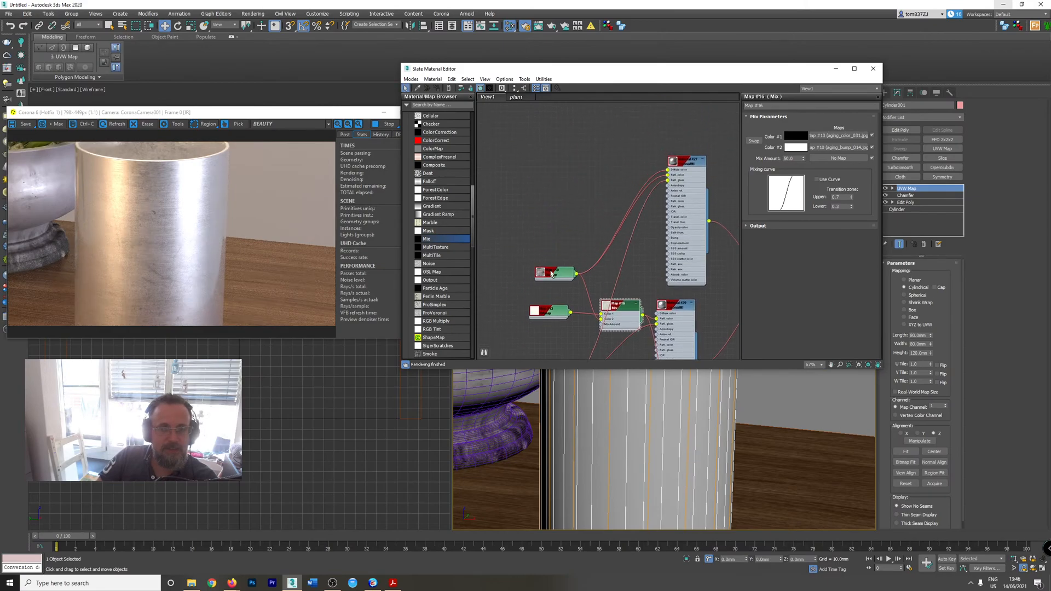
left_click_drag(552, 274, 574, 175)
- Set the reflection map amount of Material #27 to 60
scroll(687, 186, "up", 2)
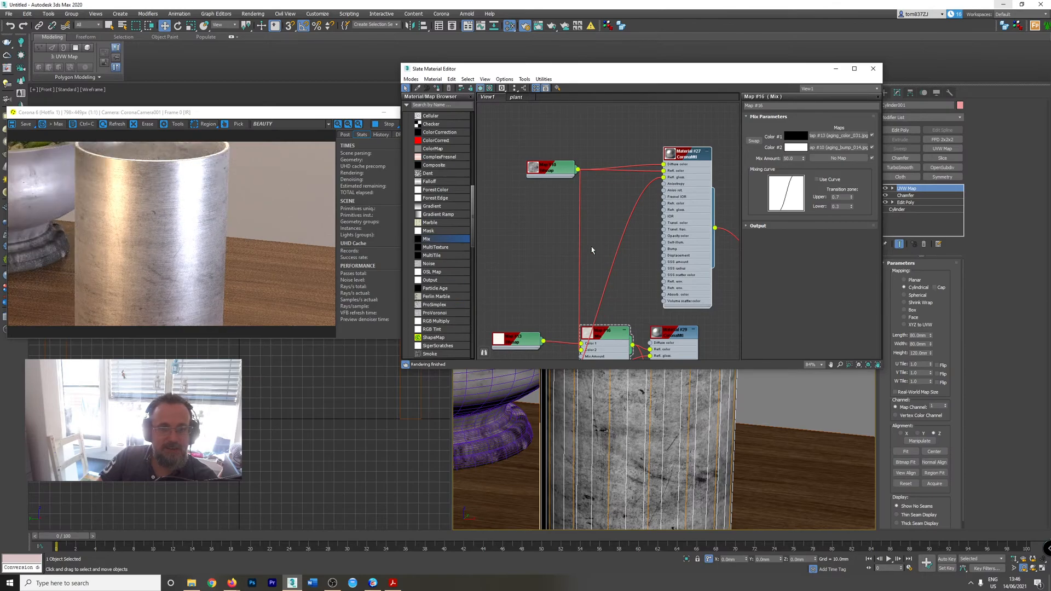
double_click(561, 174)
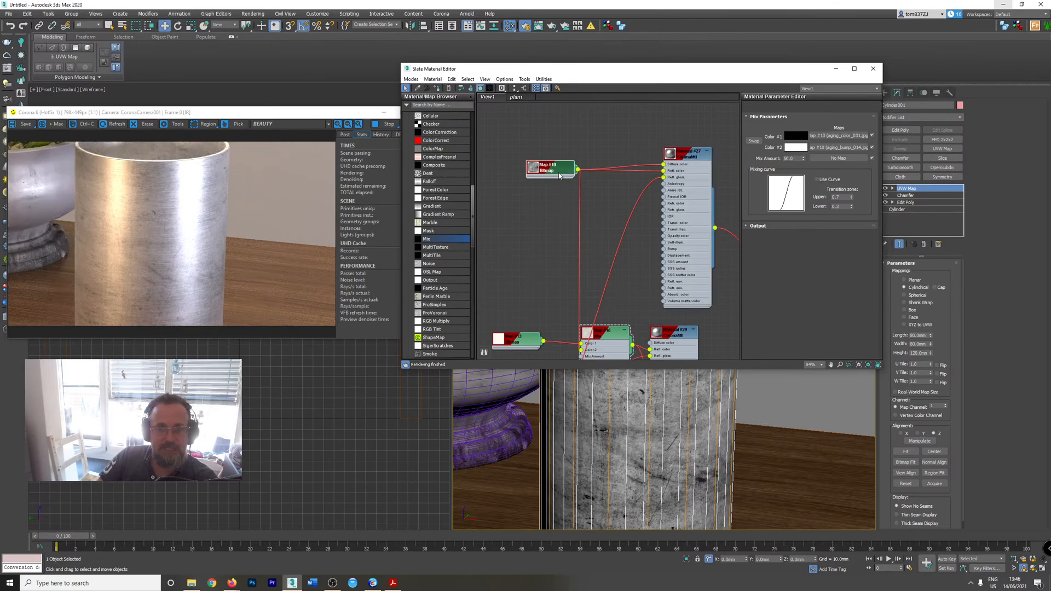
double_click(685, 185)
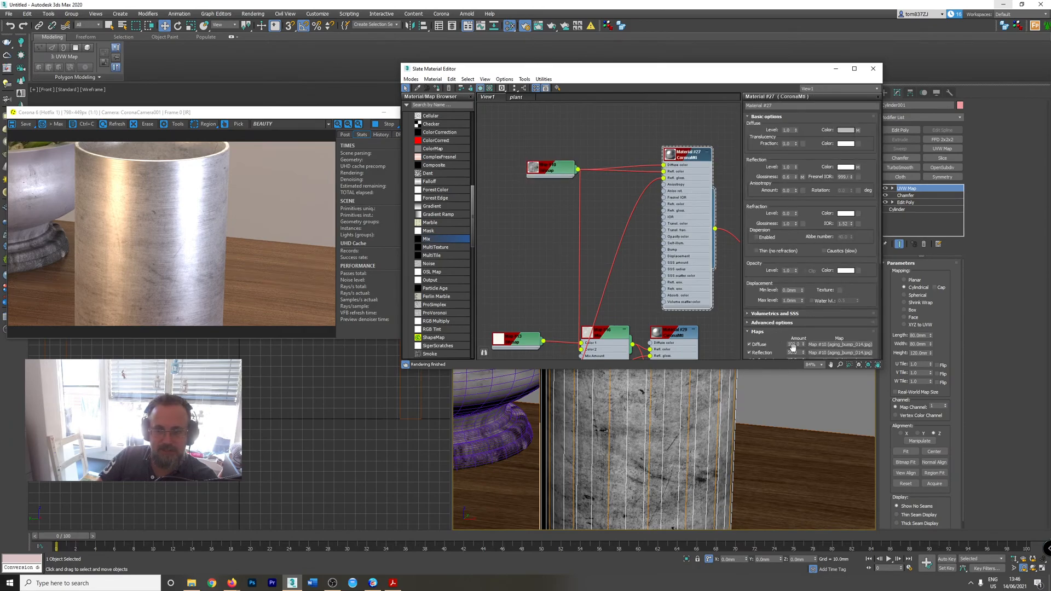
left_click(793, 353)
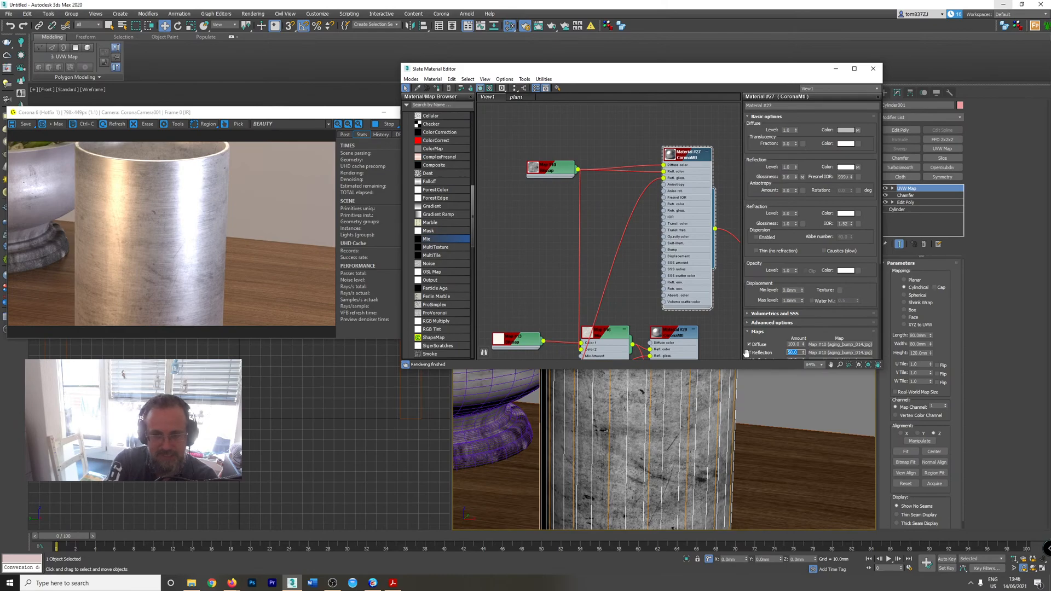
type("60")
key("Return")
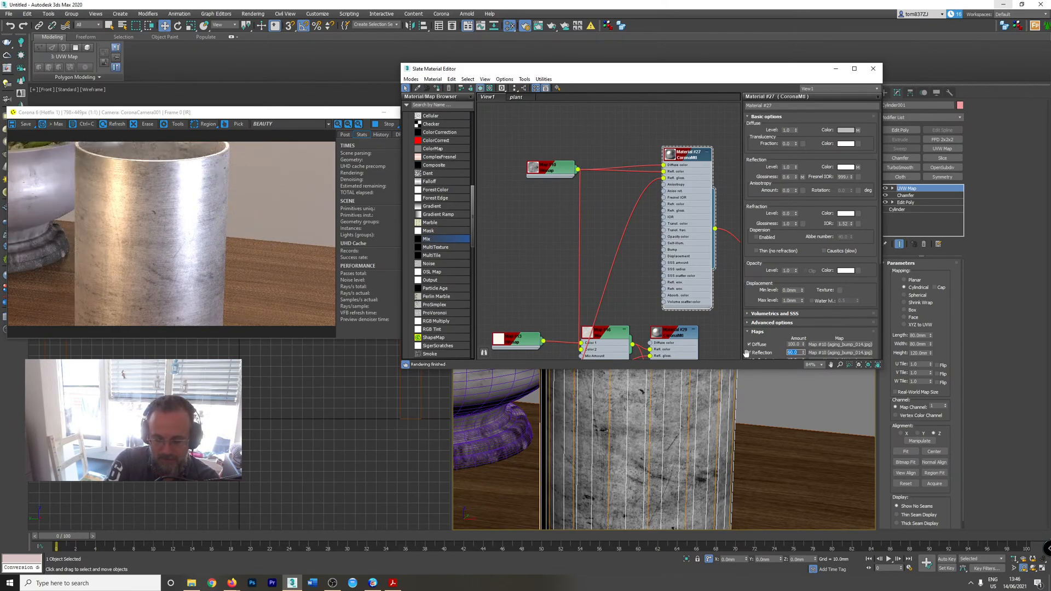
- Insert a ColorCorrection map between the Map #10 bitmap and the reflection color of Material #27, moving the bitmap aside for room
left_click_drag(546, 169, 524, 149)
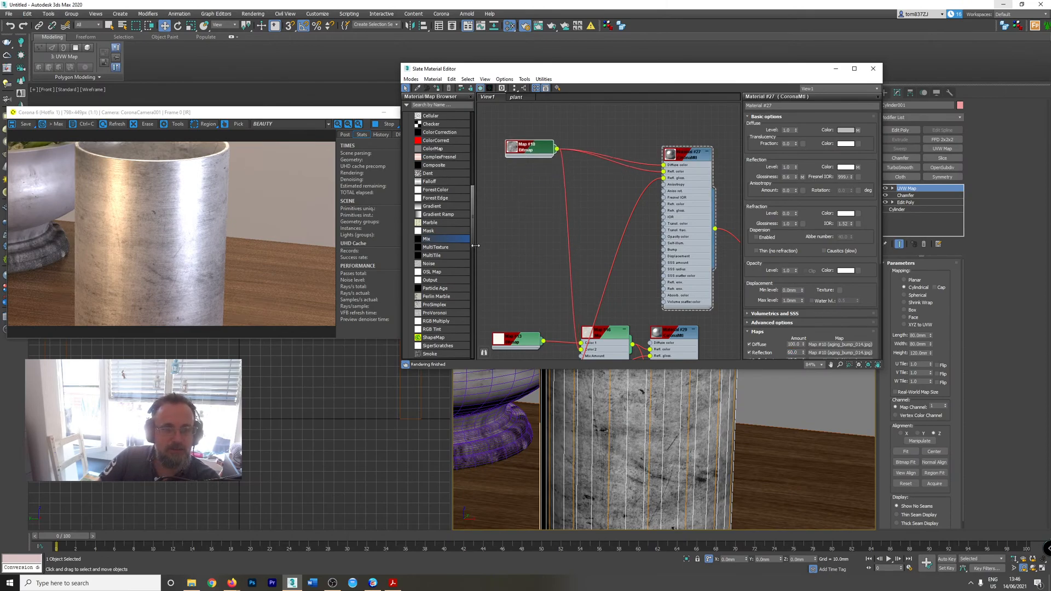
scroll(441, 248, "down", 3)
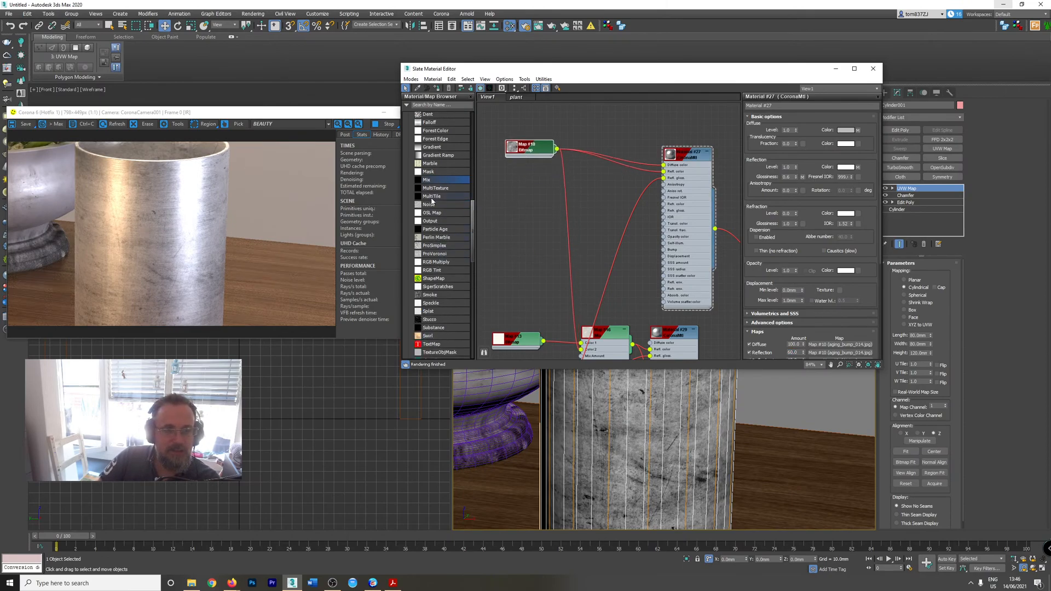
scroll(429, 205, "up", 9)
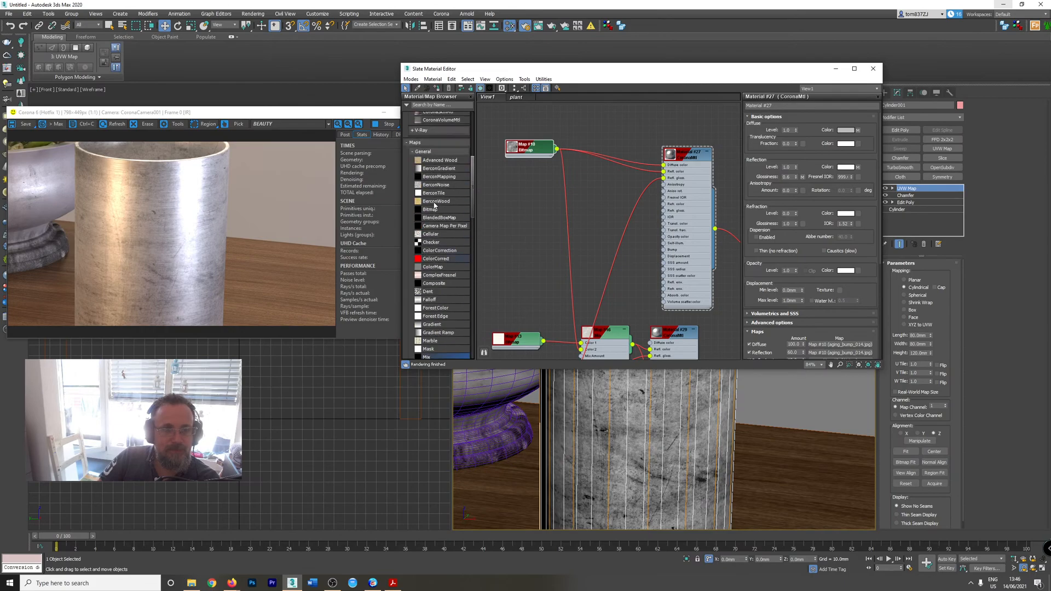
left_click_drag(439, 250, 596, 193)
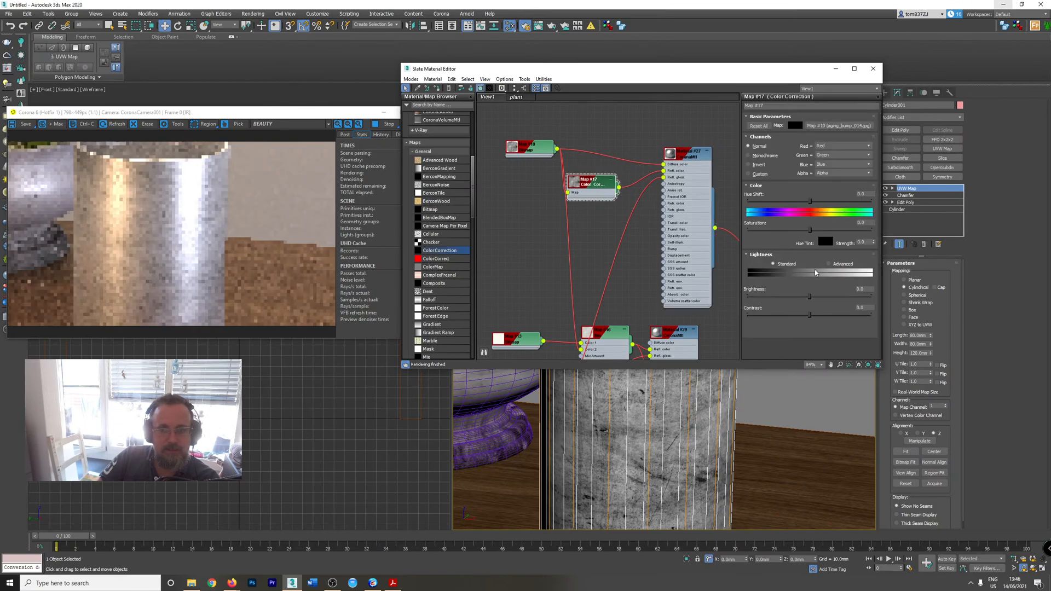
- Switch the ColorCorrection lightness to Advanced and set its RGB Gamma/Contrast to 2
left_click(828, 265)
double_click(804, 296)
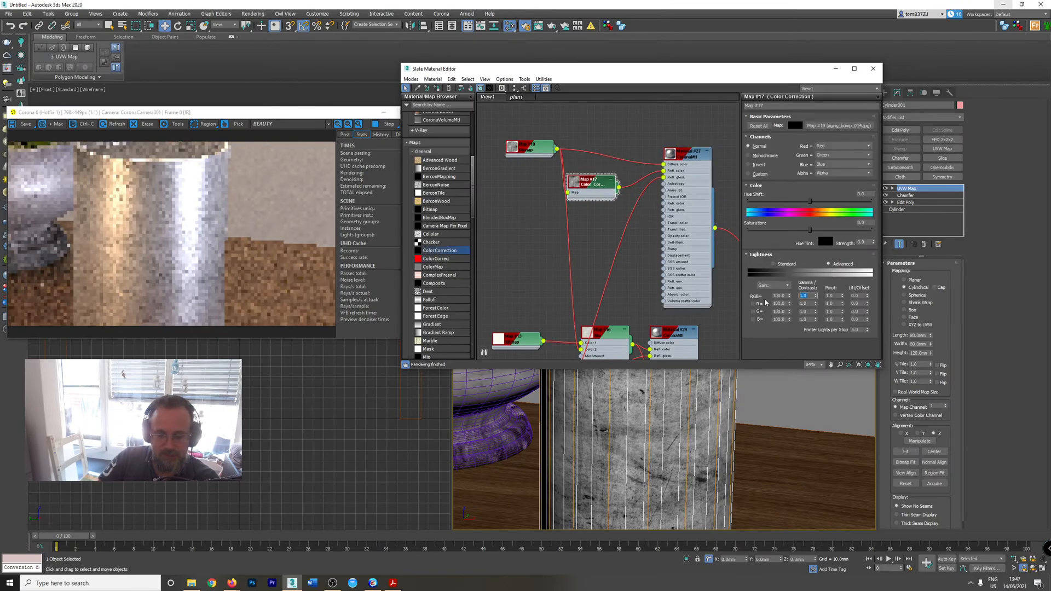
type("2")
key("Return")
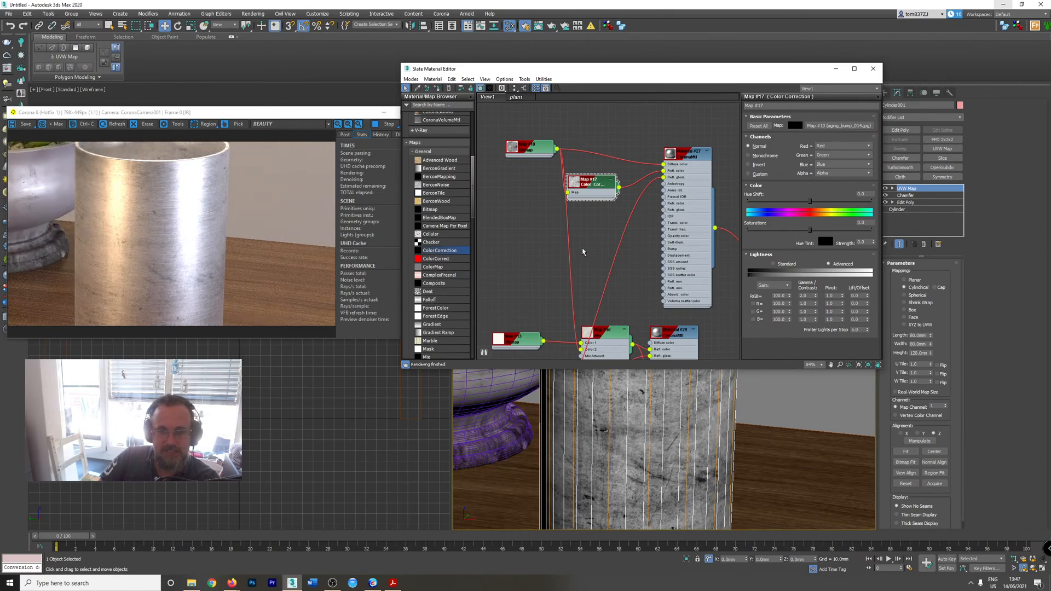
- Nudge the ColorCorrection node closer to Material #27, try that material's reflection map amount at 100, and settle on 70
left_click_drag(593, 200, 600, 199)
left_click(685, 207)
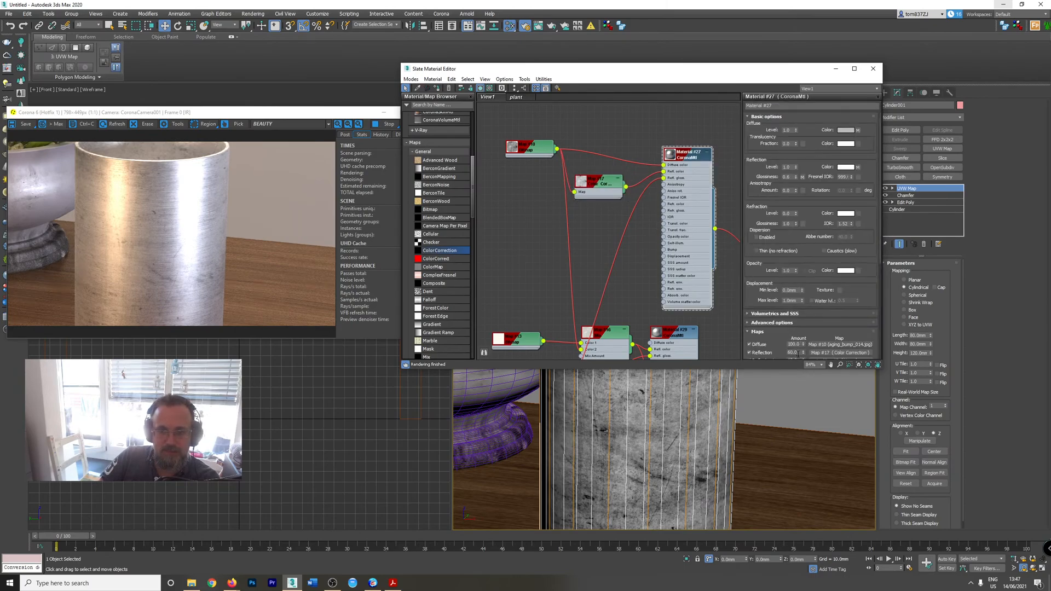
left_click_drag(800, 353, 737, 357)
type("100")
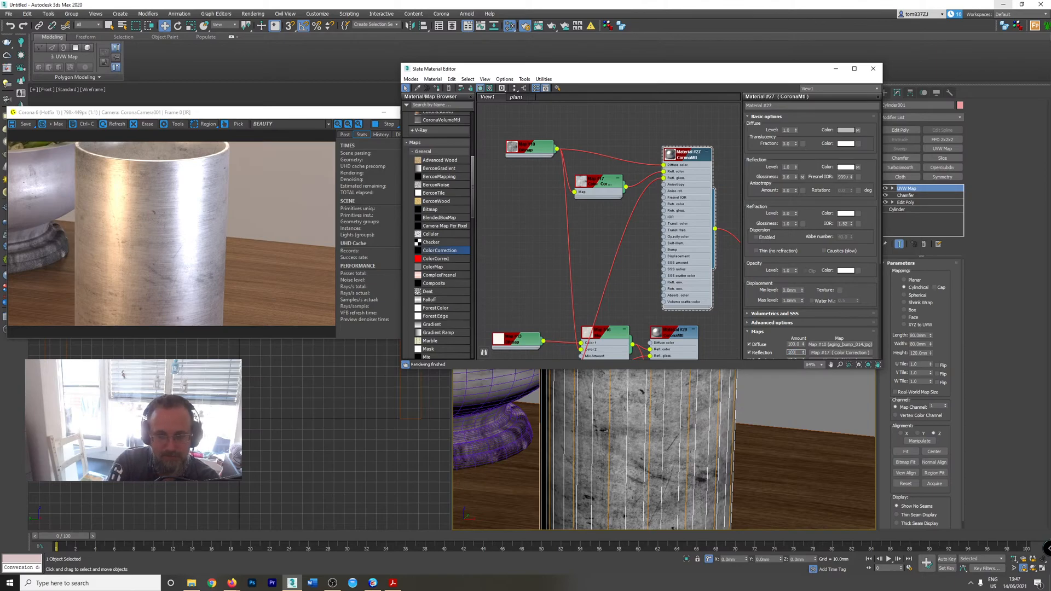
key("Return")
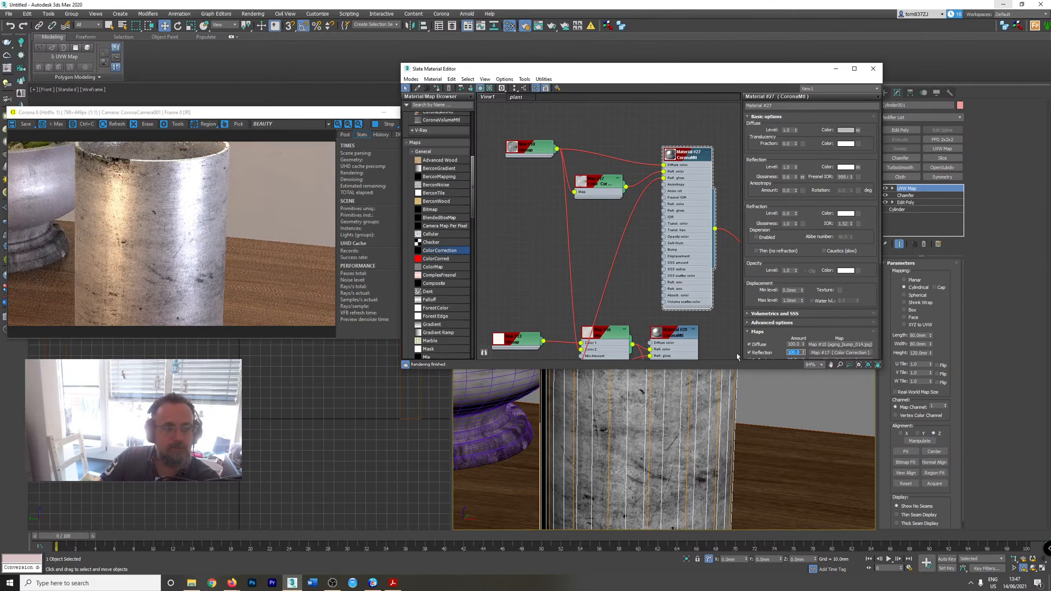
type("70")
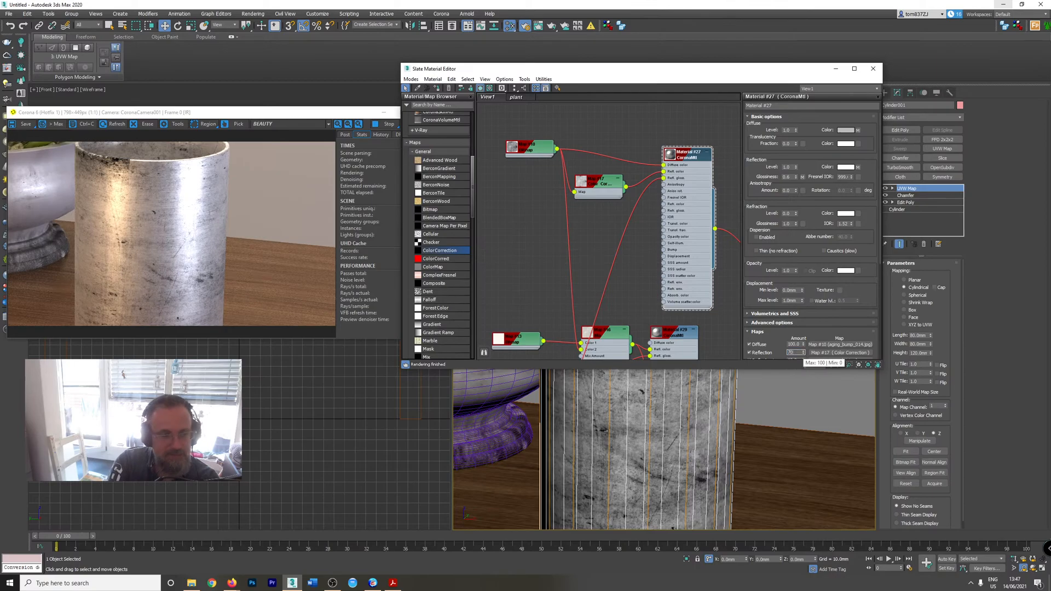
key("Return")
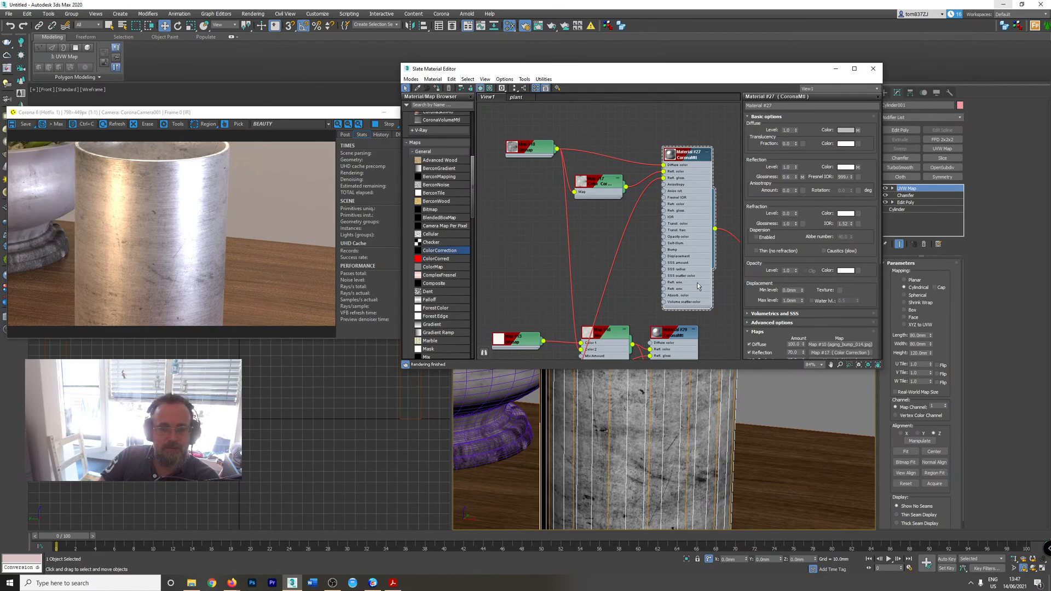
- Rename the Corona layered material as "brushed metal coated" and assign it to the selected cylinder
scroll(615, 252, "down", 3)
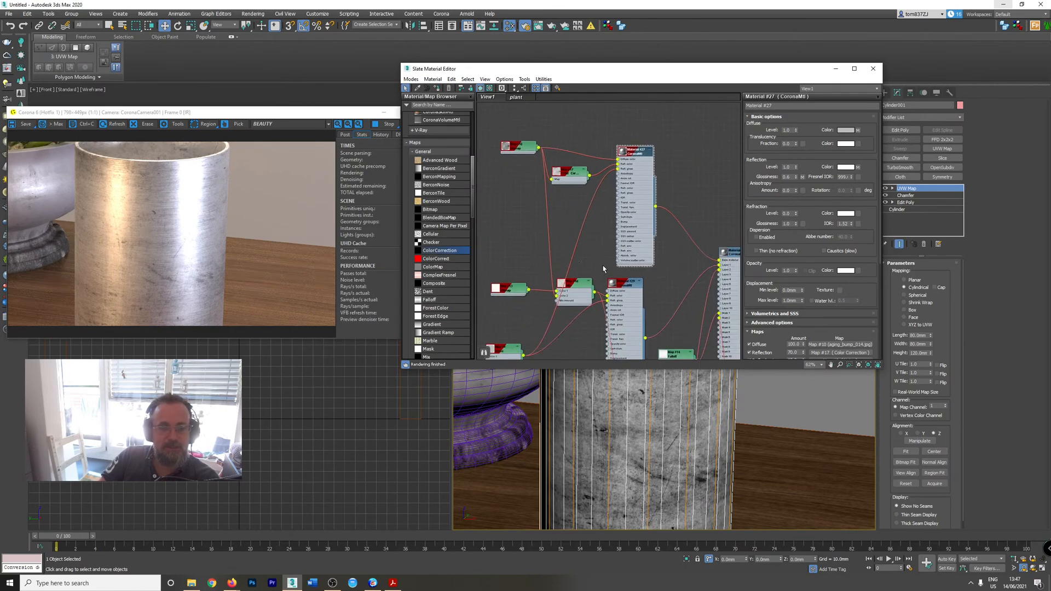
scroll(603, 268, "down", 1)
scroll(621, 456, "down", 5)
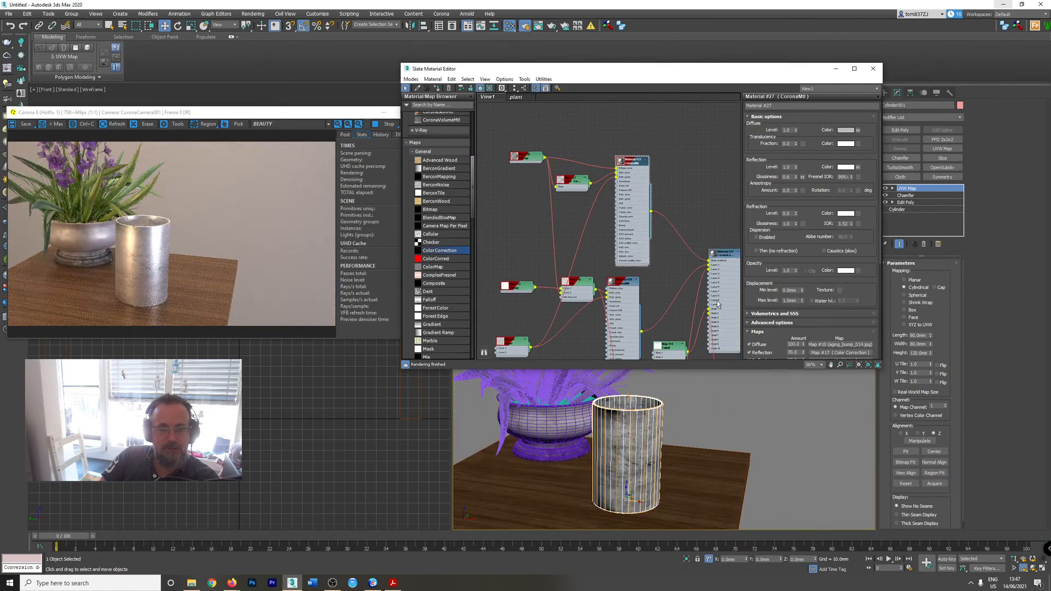
middle_click_drag(719, 305, 656, 252)
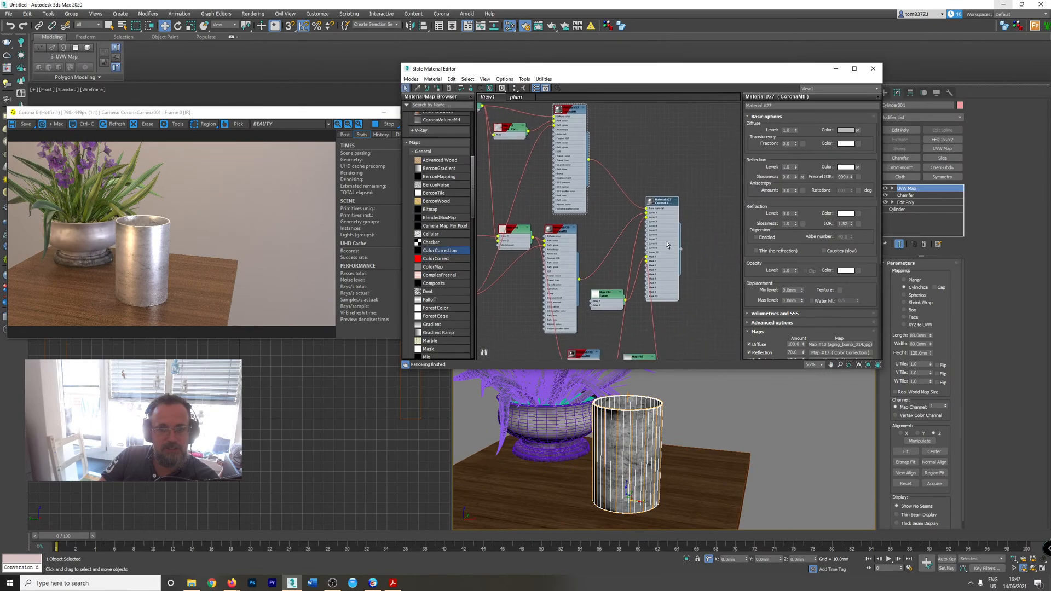
left_click(443, 90)
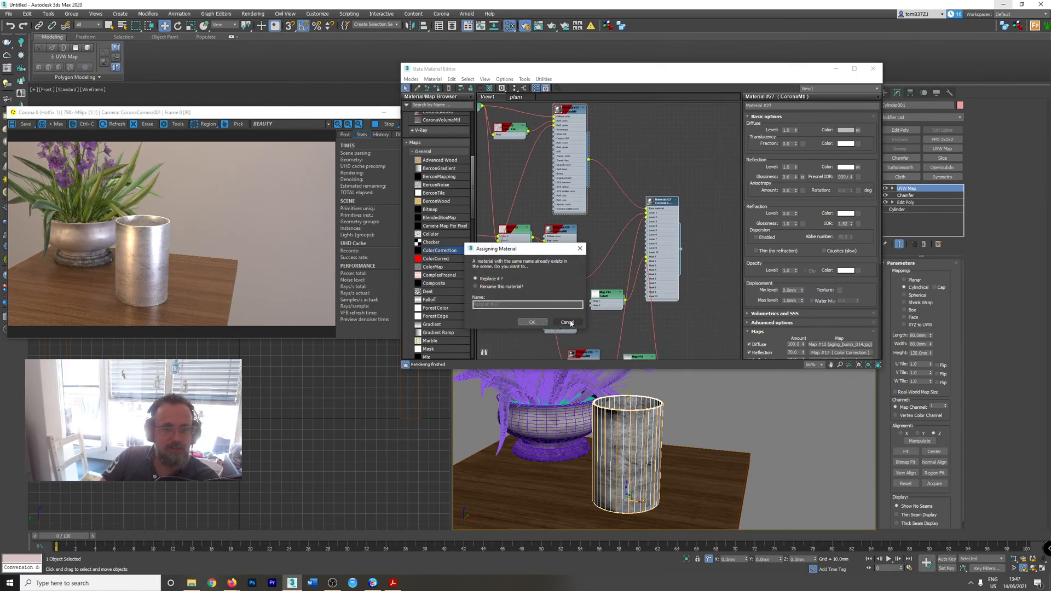
left_click(567, 323)
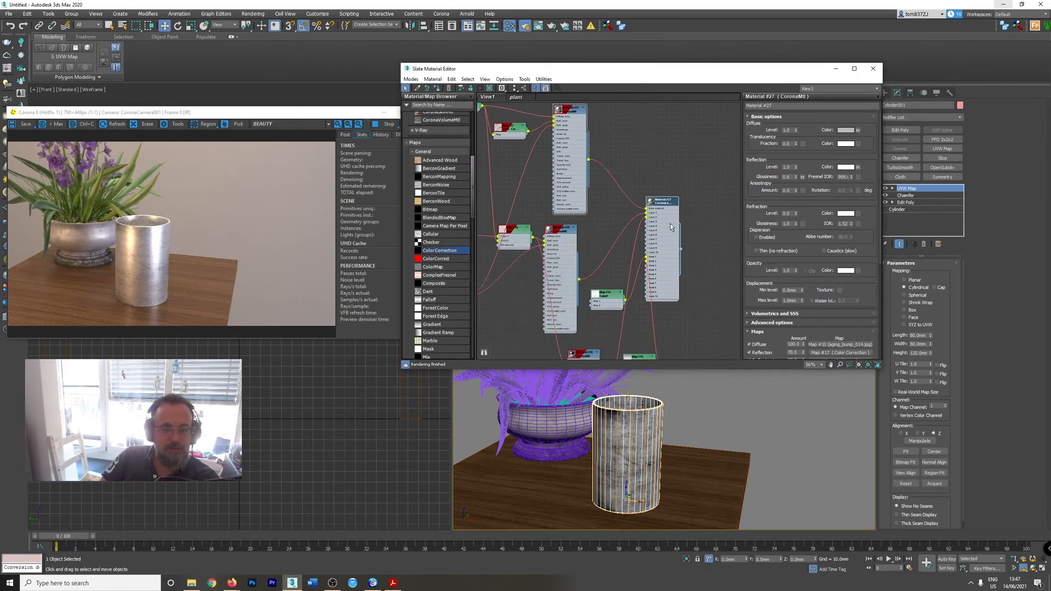
left_click(783, 106)
type("brushe")
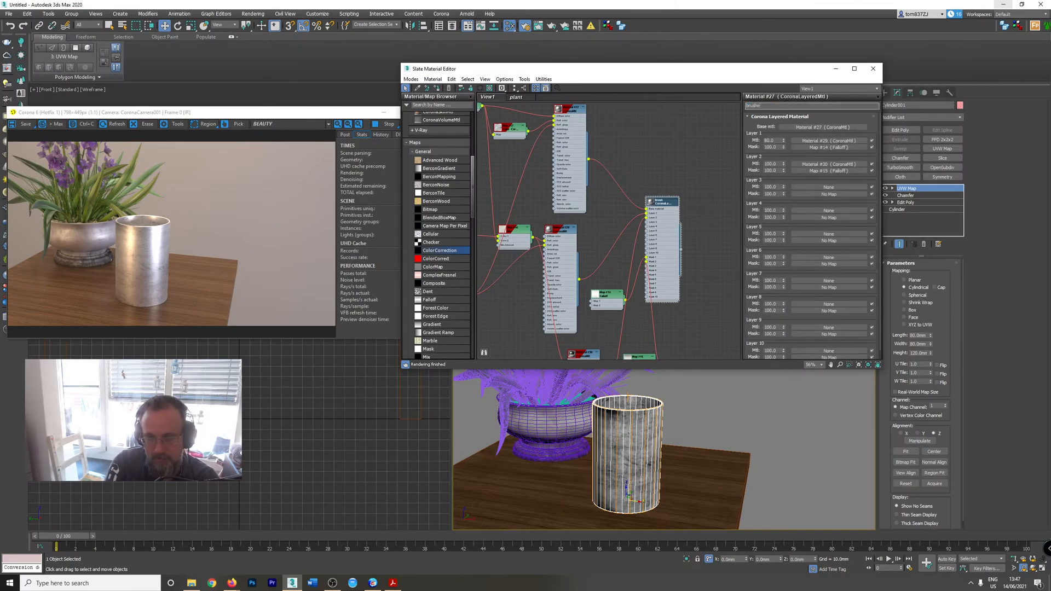
type("d metal coated")
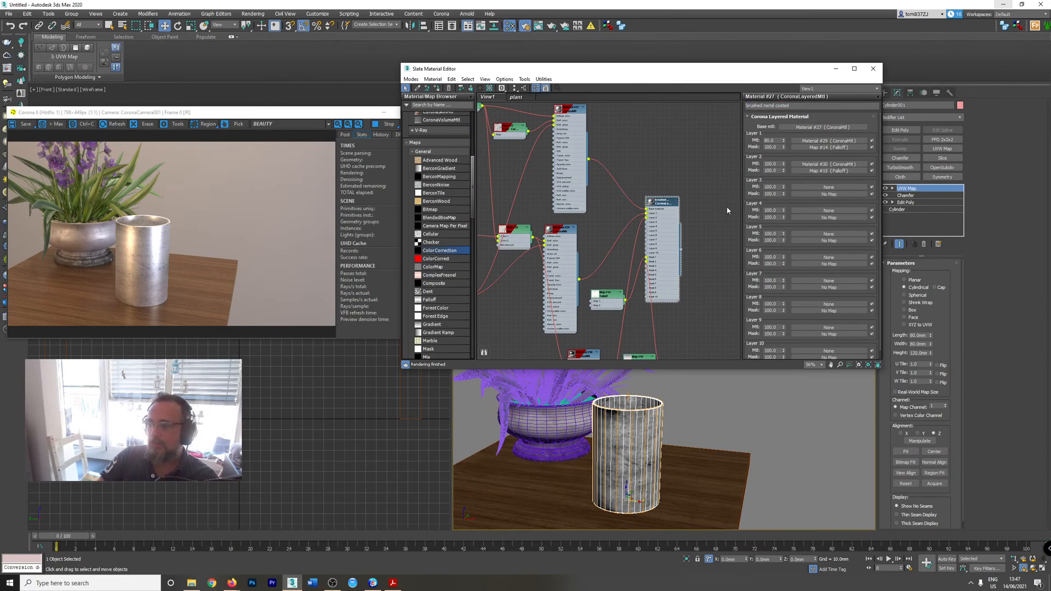
left_click(436, 88)
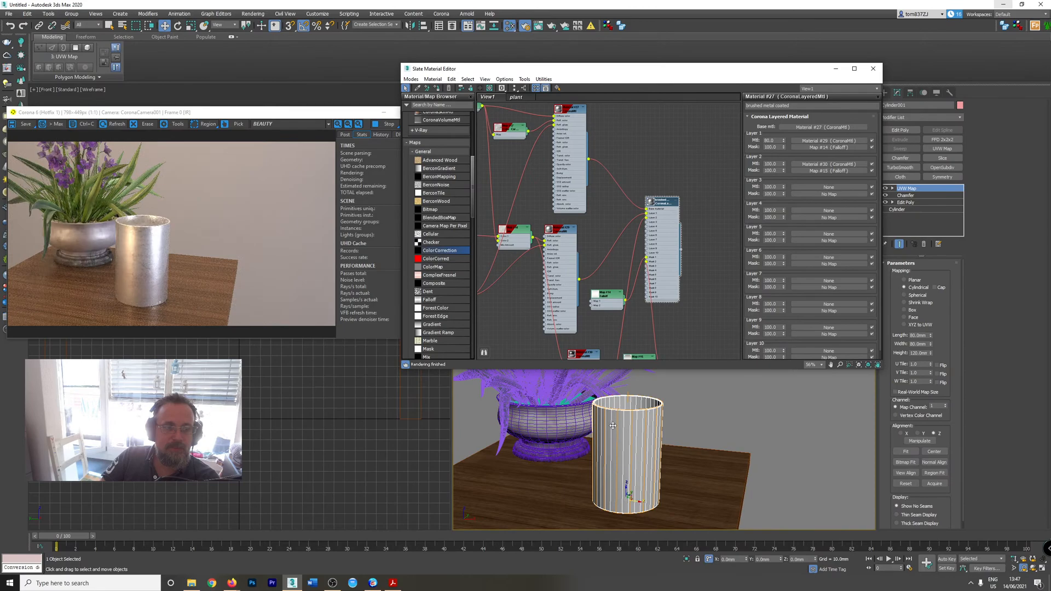
- Examine the cylinder's brushed metal finish in the interactive render, both close up and beside the plant pot
scroll(612, 425, "up", 5)
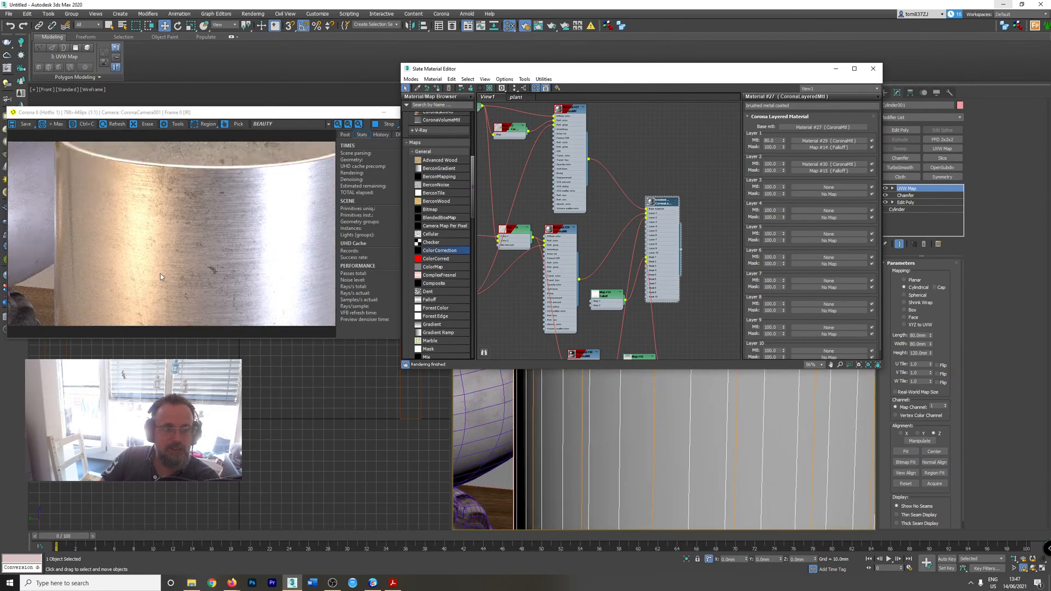
scroll(642, 442, "down", 5)
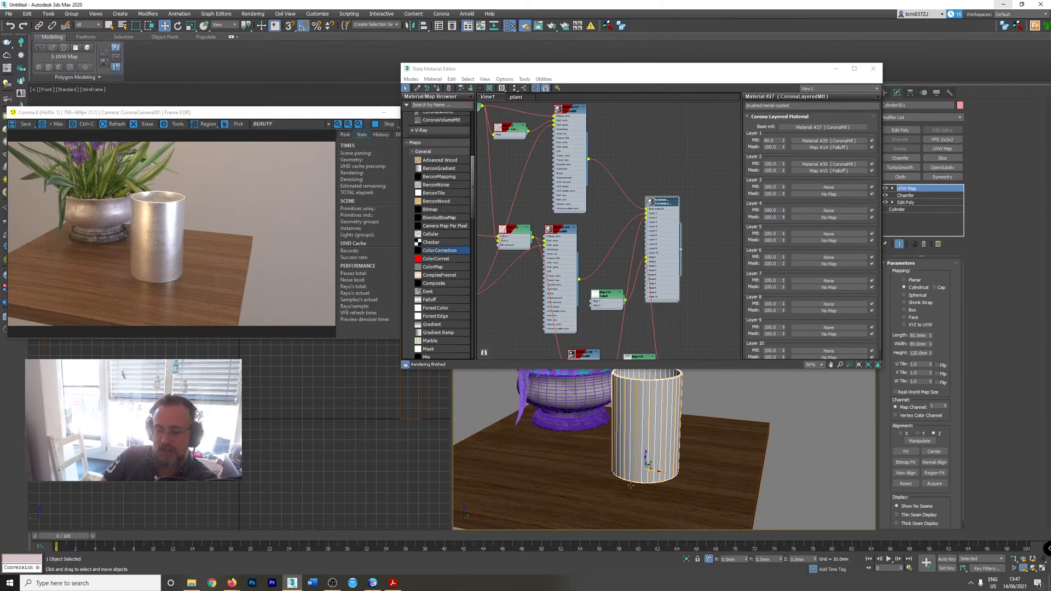
scroll(646, 432, "up", 5)
scroll(650, 411, "up", 2)
scroll(592, 427, "up", 3)
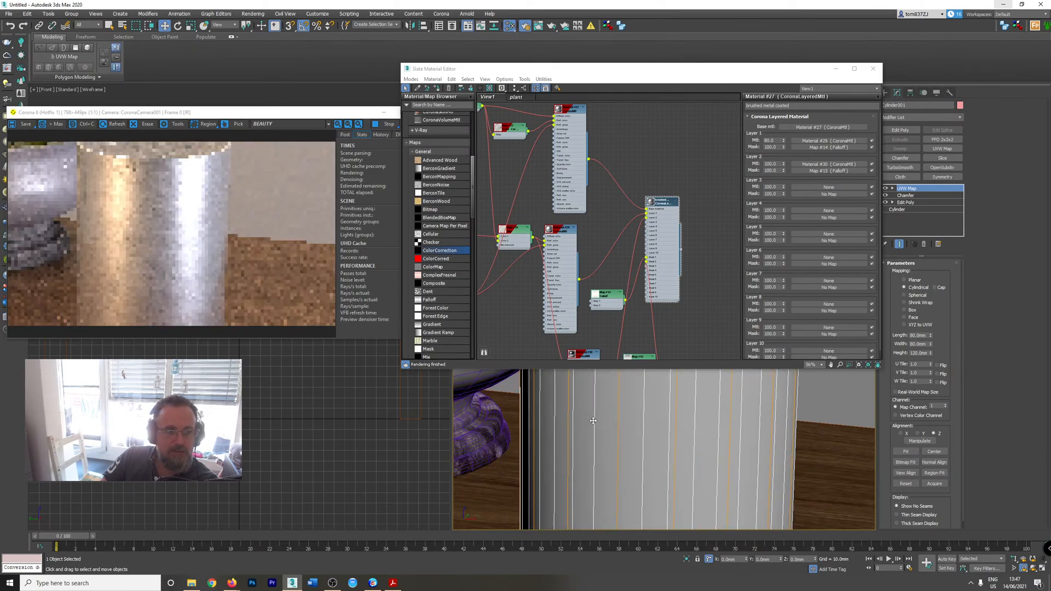
middle_click_drag(592, 427, 650, 464)
scroll(650, 460, "down", 5)
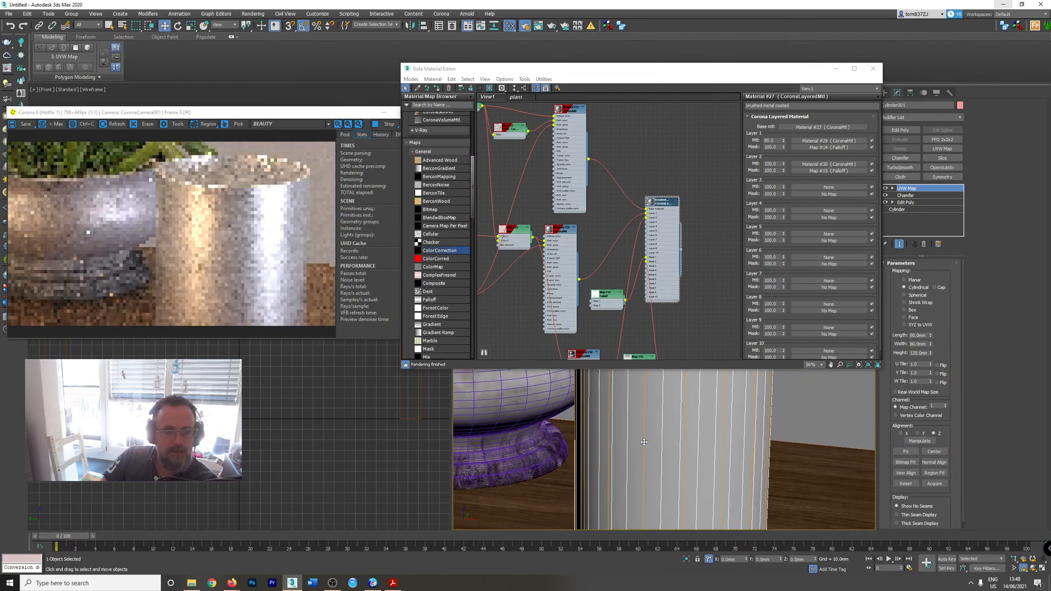
scroll(675, 430, "up", 4)
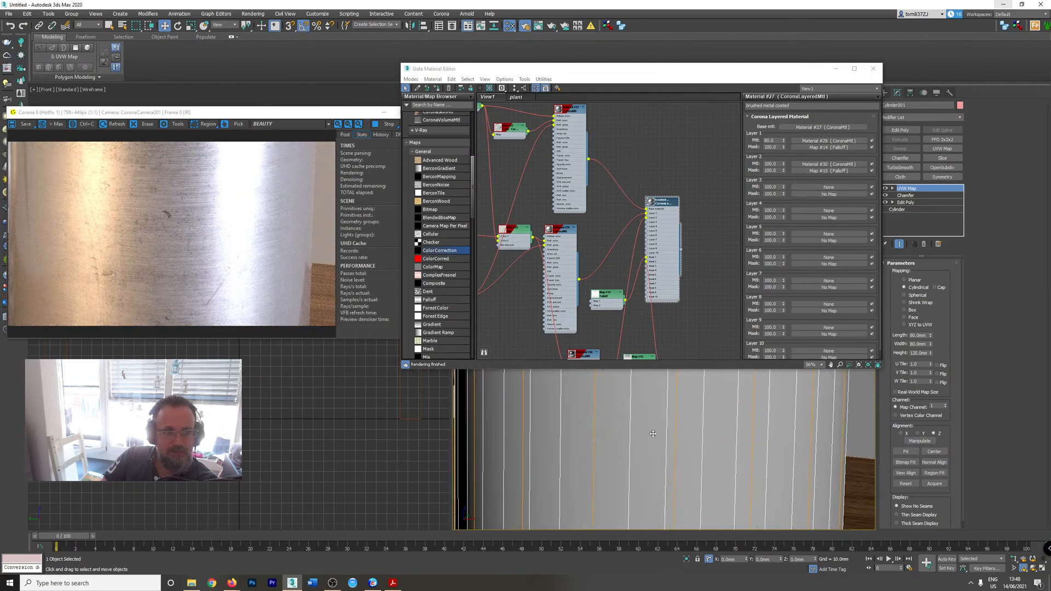
scroll(653, 434, "down", 5)
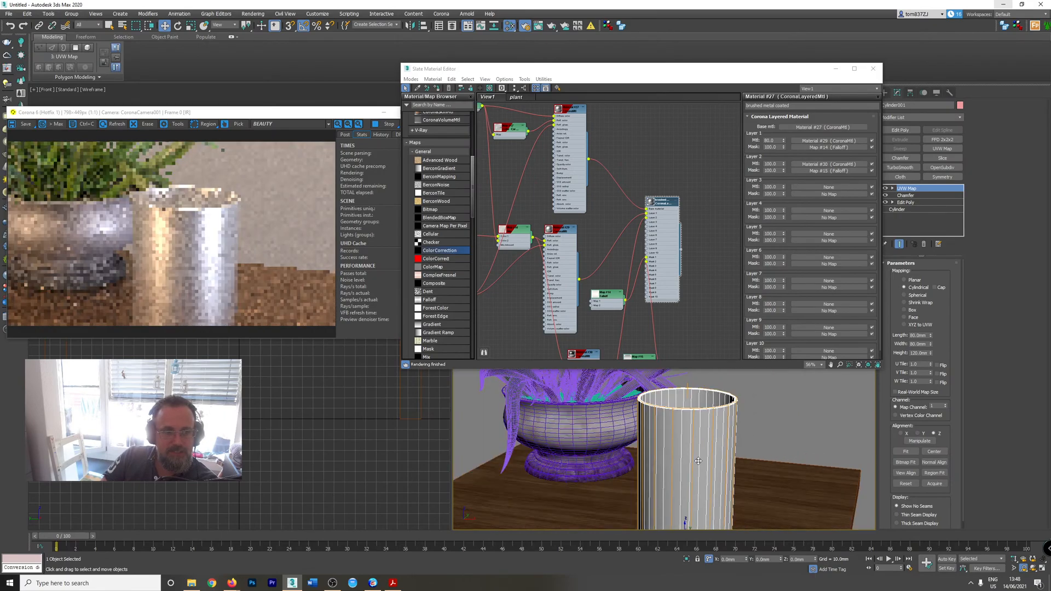
middle_click_drag(696, 488, 688, 454)
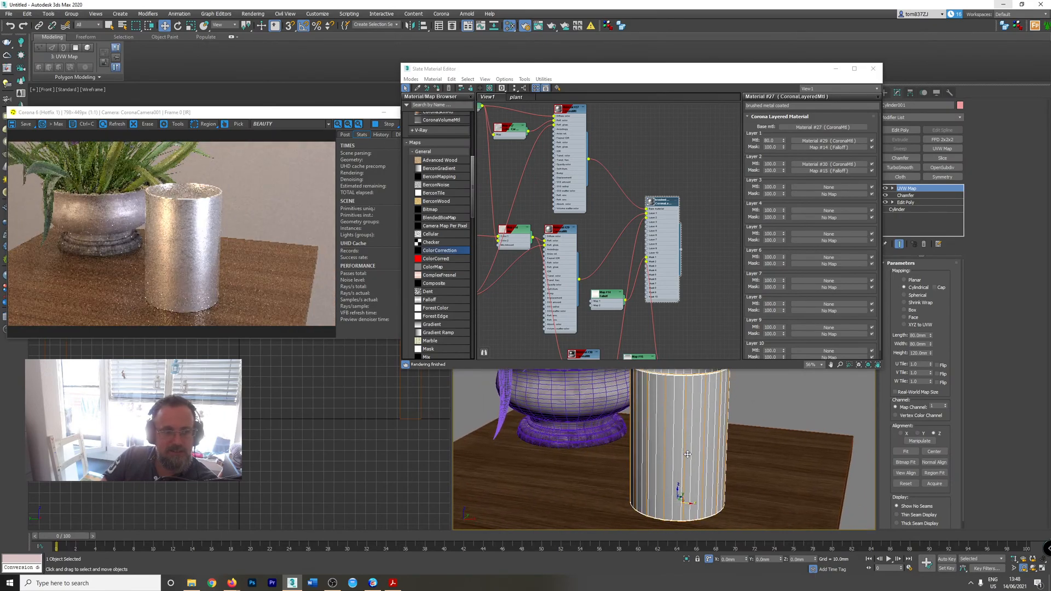